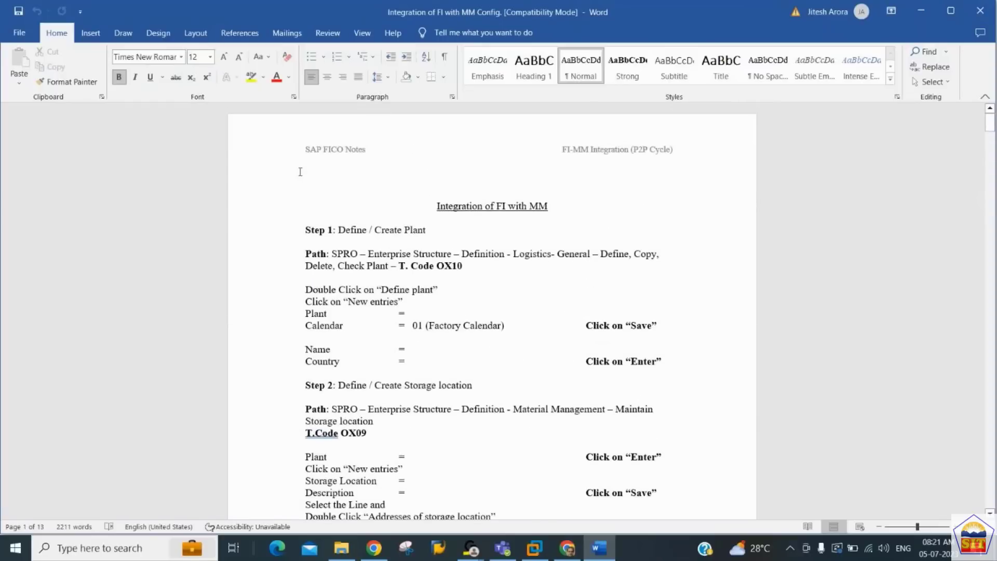
Look over the opening configuration steps in the notes, from defining the plant to maintaining the purchase organization, and return to Step 1
key(Down)
key(Down)
key(Down)
key(Down)
key(Down)
key(Down)
key(Down)
key(Down)
key(Down)
key(Down)
key(Down)
key(Down)
key(Down)
key(Down)
key(Down)
key(Down)
key(Down)
key(Down)
key(Down)
key(Down)
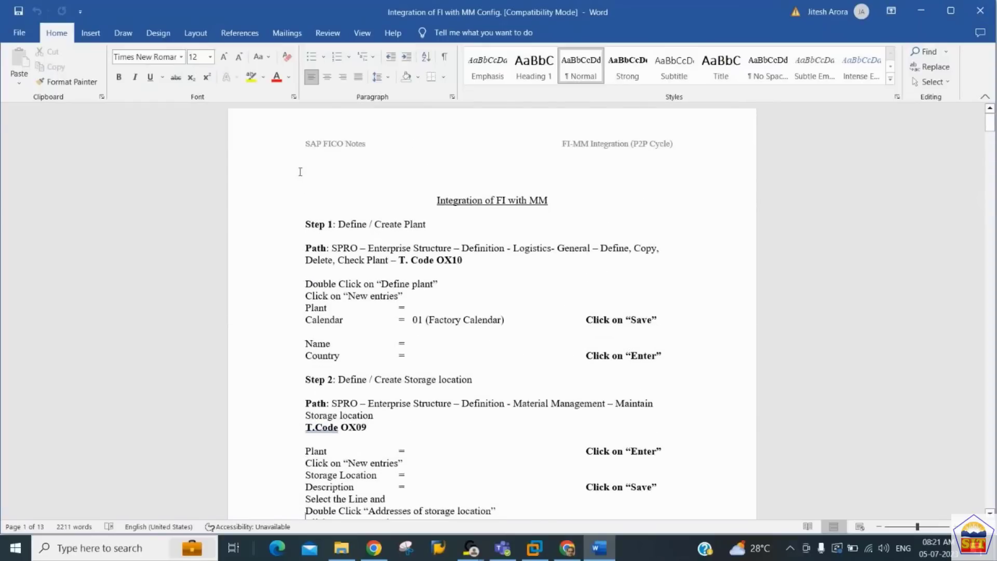
key(Down)
key(Down)
key(Down)
key(Down)
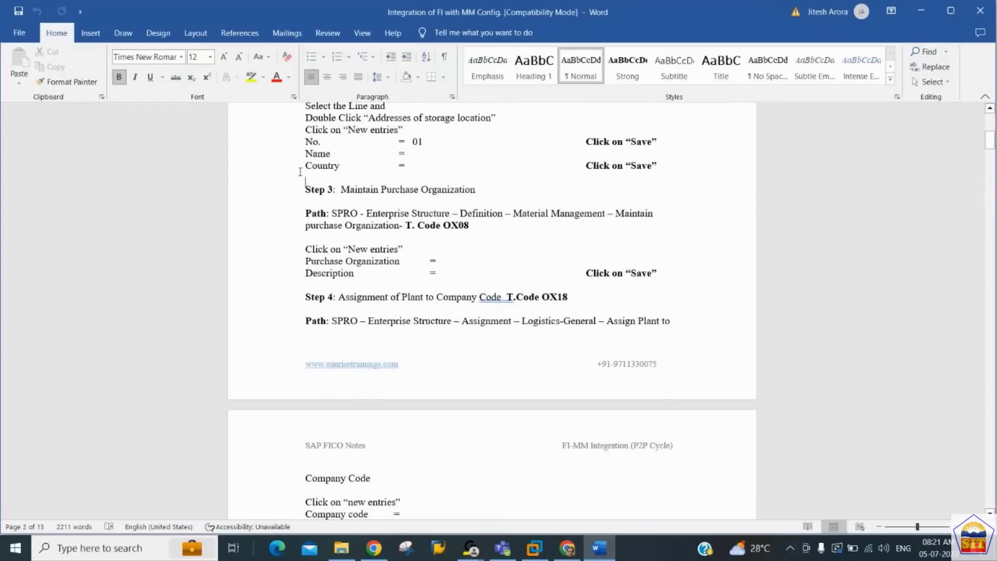
key(Up)
key(Up)
key(Up)
key(Up)
key(Up)
key(Up)
key(Up)
key(Up)
key(Up)
key(Up)
key(Up)
key(Up)
key(Up)
key(Up)
key(Up)
key(Up)
key(Up)
key(Up)
key(Up)
key(Up)
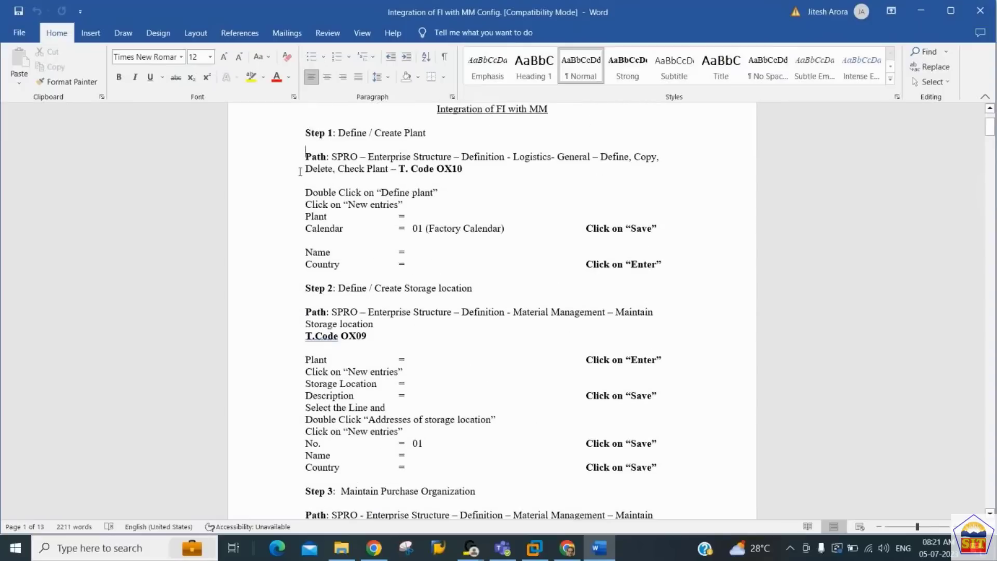
key(Down)
key(Down)
key(Down)
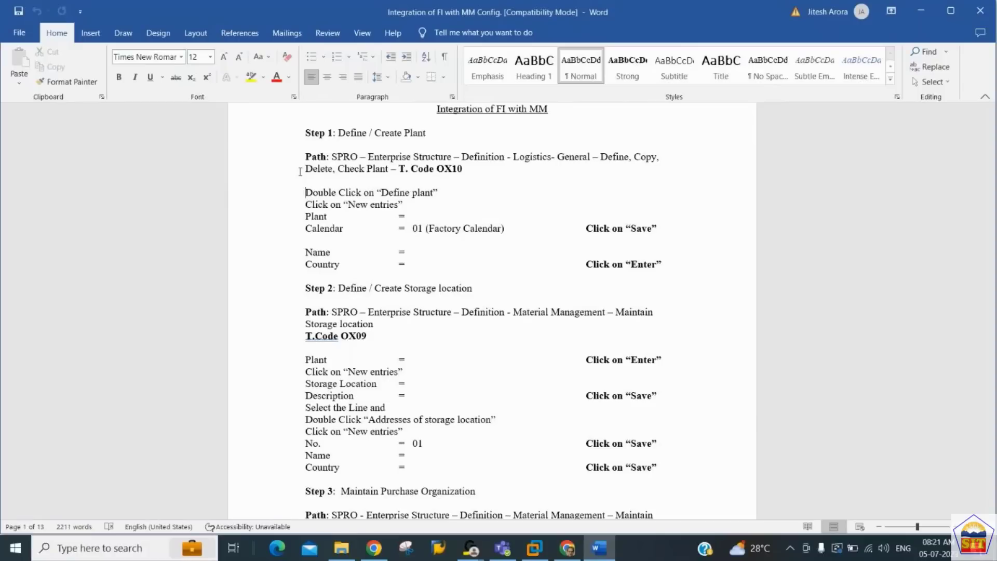
Review the notes on storage location, purchase organization and assigning the plant and purchase organization to the company code
key(Down)
key(Down)
key(Down)
key(Down)
key(Down)
key(Down)
key(Down)
key(Down)
key(Down)
key(Down)
key(Down)
key(Down)
key(Down)
key(Down)
key(Down)
key(Down)
key(Down)
key(Down)
key(Down)
key(Down)
key(Down)
key(Down)
key(Down)
key(Down)
key(Down)
key(Down)
key(Down)
key(Down)
key(Down)
key(Down)
key(Down)
key(Down)
key(Down)
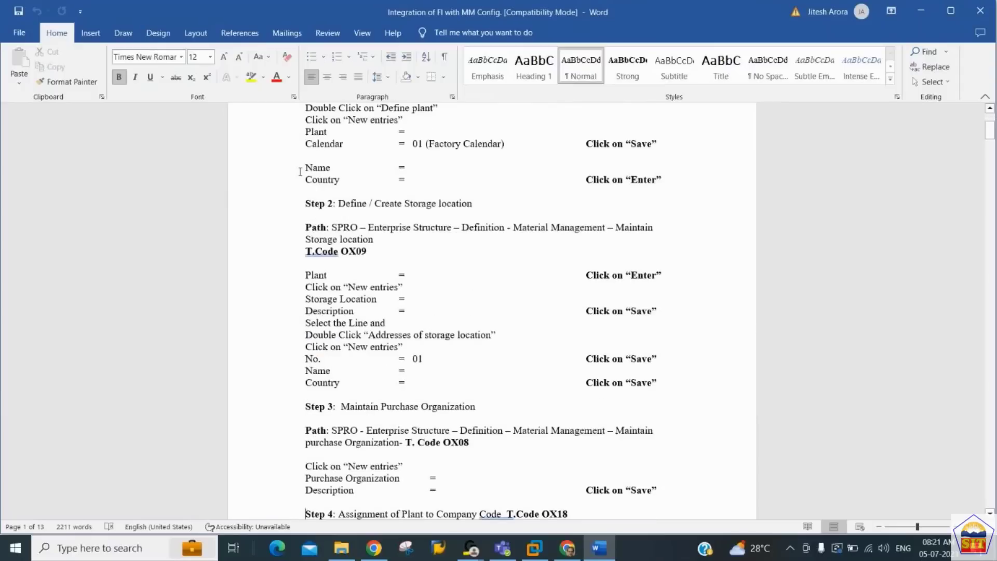
key(Down)
key(Down)
key(Down)
key(Down)
key(Down)
key(Down)
key(Down)
key(Down)
key(Down)
key(Down)
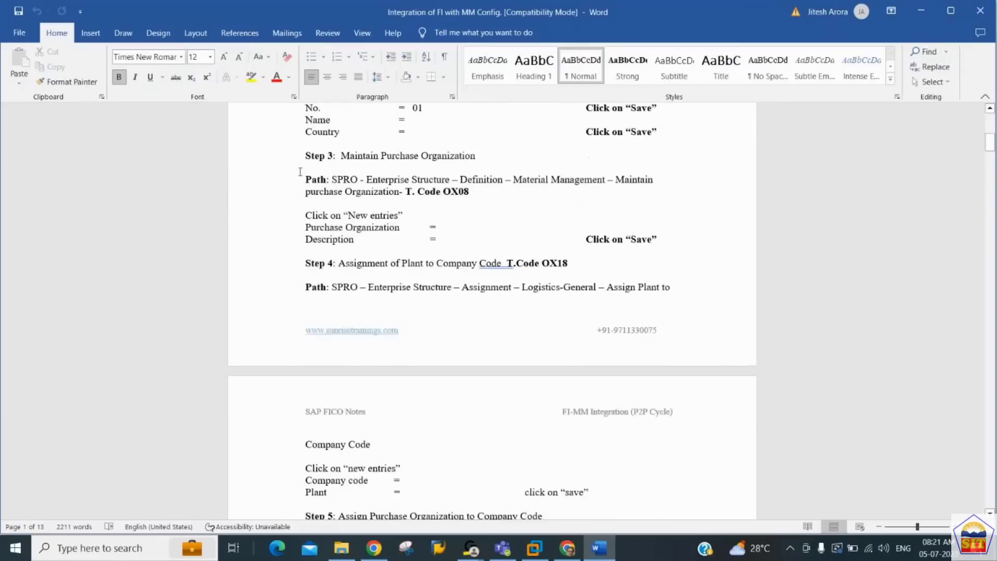
key(Up)
key(Up)
key(Up)
key(Up)
key(Up)
key(Up)
key(Up)
key(Up)
key(Up)
key(Up)
key(Up)
key(Up)
key(Up)
key(Up)
key(Up)
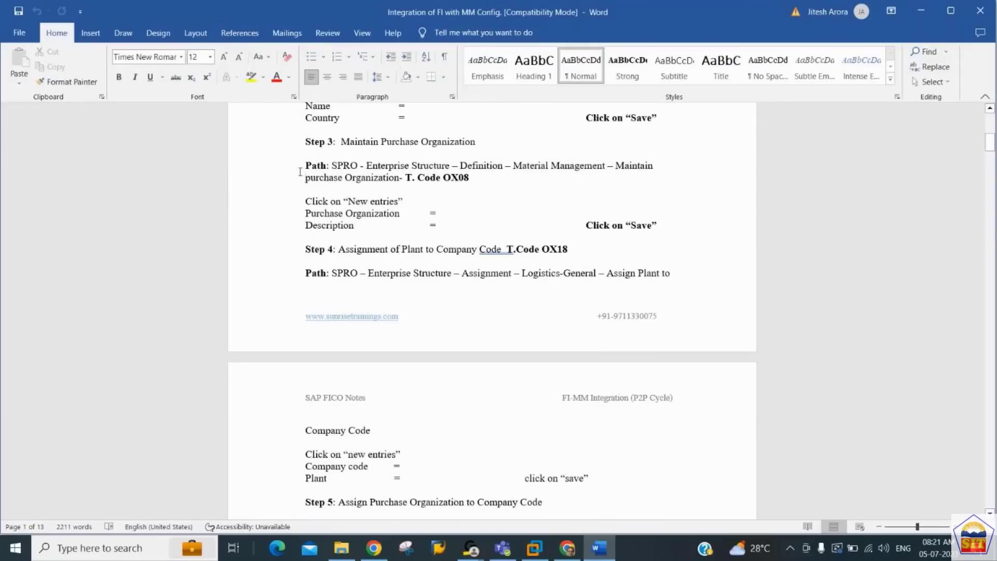
key(Up)
key(Up)
key(Up)
key(Up)
key(Up)
key(Up)
key(Up)
key(Up)
key(Up)
key(Up)
key(Up)
key(Up)
key(Up)
key(Up)
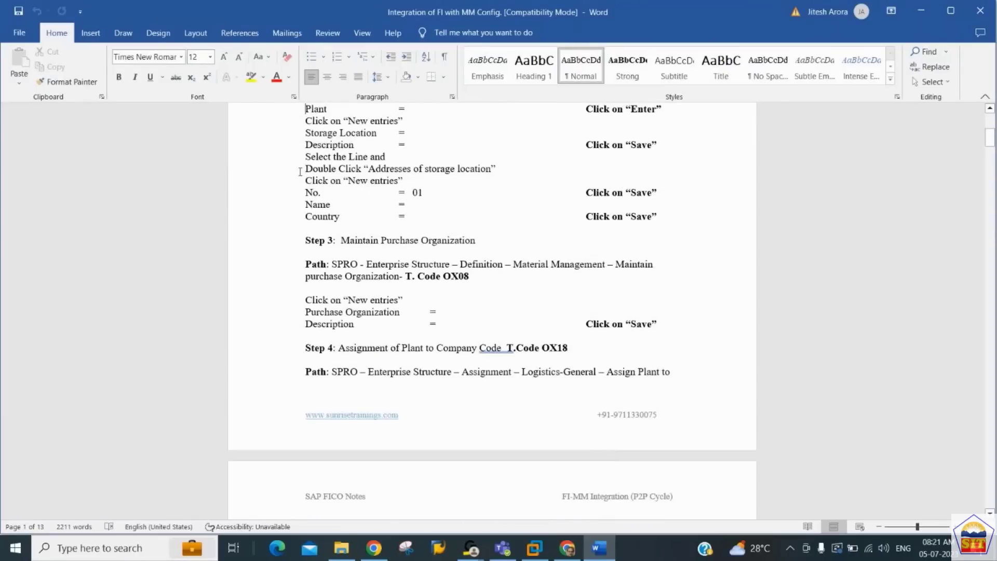
Skim the further configuration steps, from posting periods and tolerance groups to vendor master creation, and return to the start of the notes
key(Page_Down)
key(Page_Down)
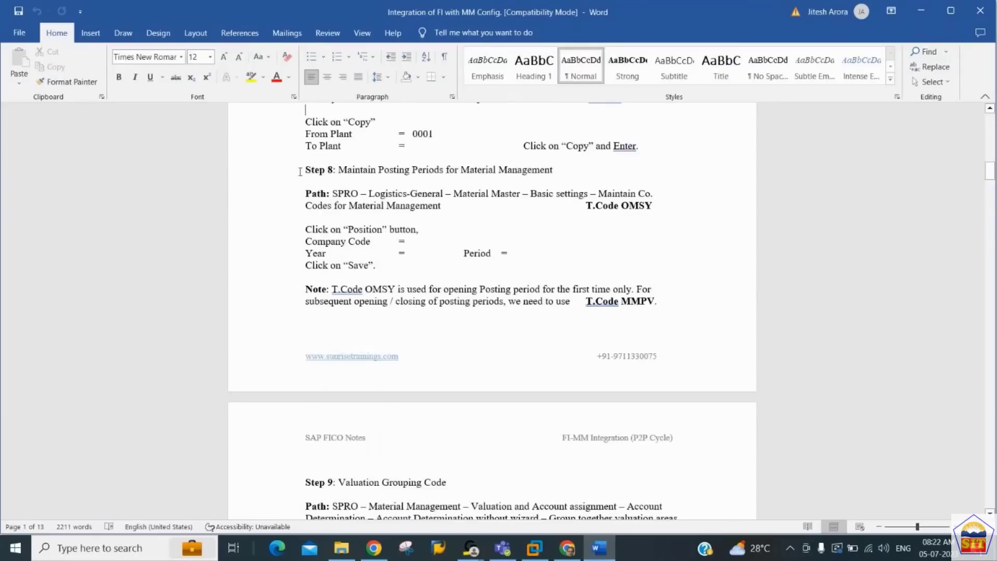
key(Page_Down)
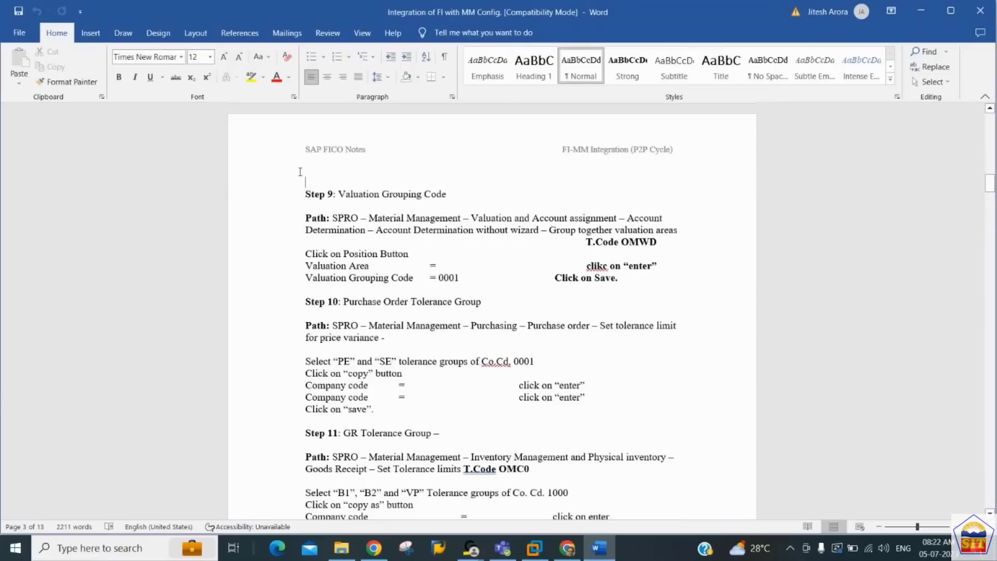
key(Page_Down)
key(Page_Down)
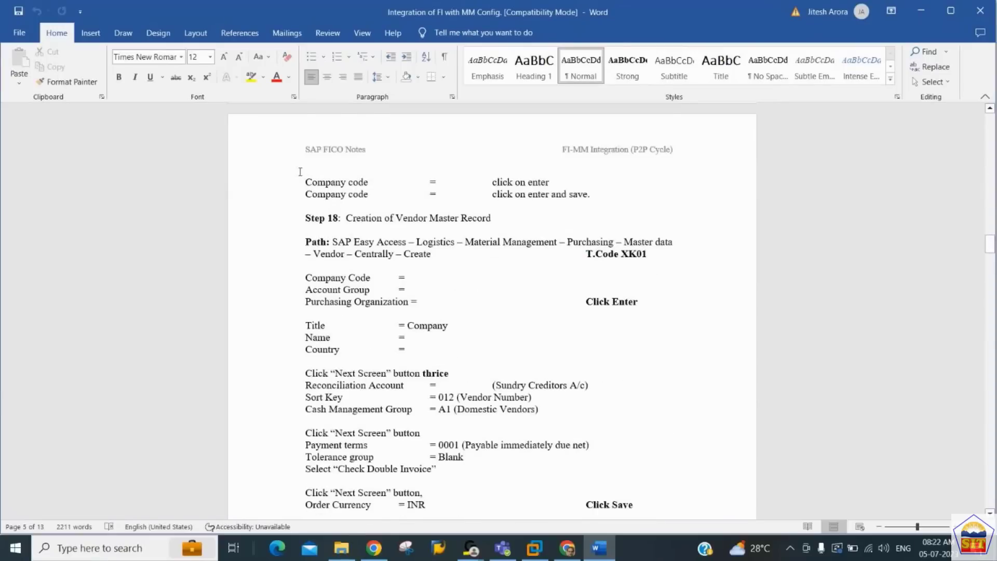
key(Page_Down)
key(Page_Up)
key(Page_Up)
key(Page_Up)
key(Page_Up)
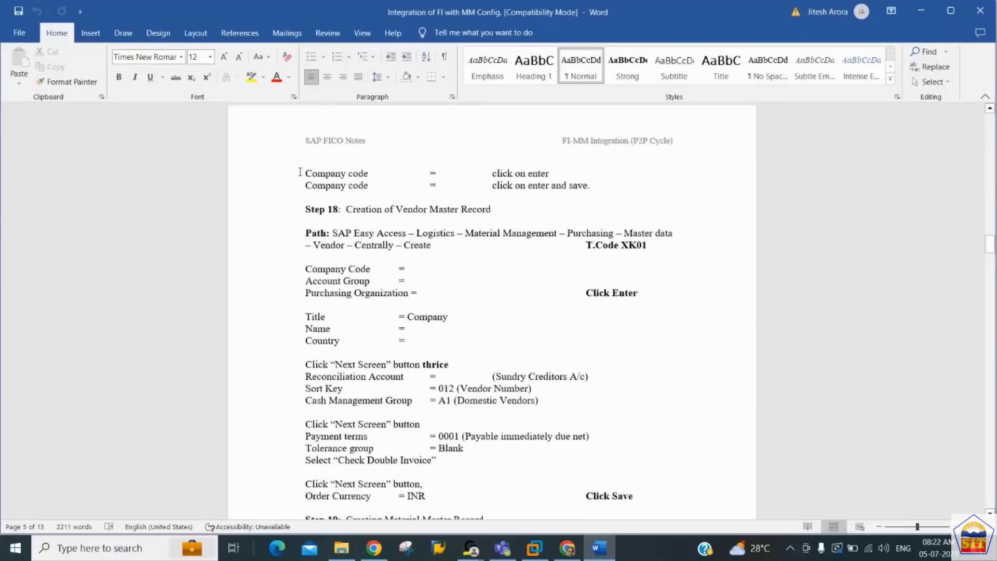
key(Page_Up)
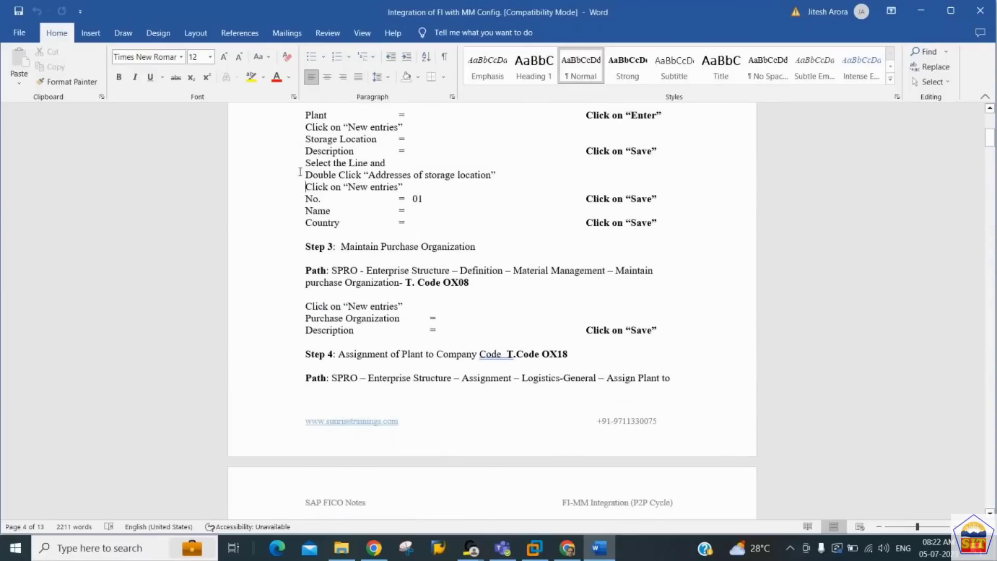
key(Page_Up)
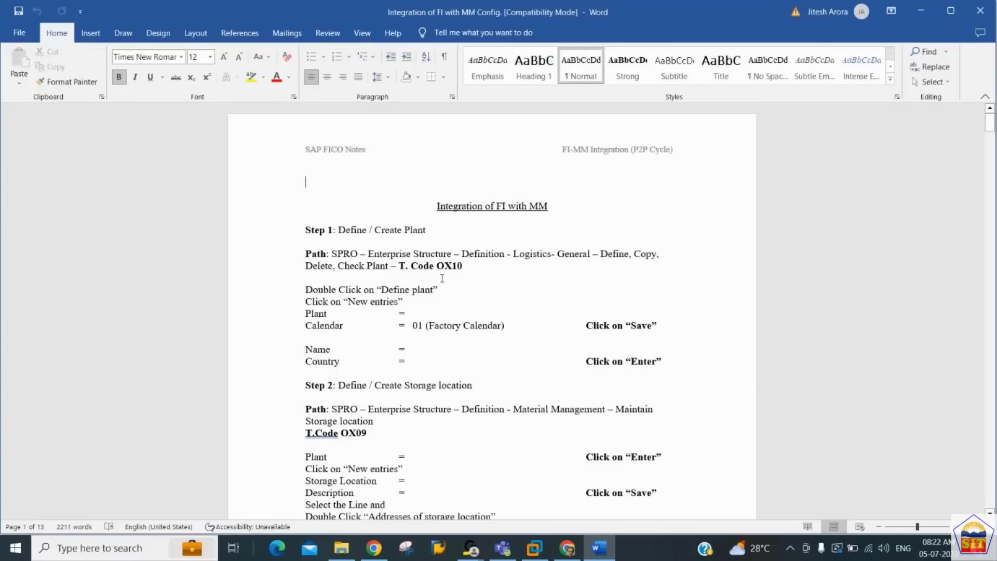
Switch to the SAP system and run transaction OX10 for maintaining plants
key(alt+Tab)
text(OX10)
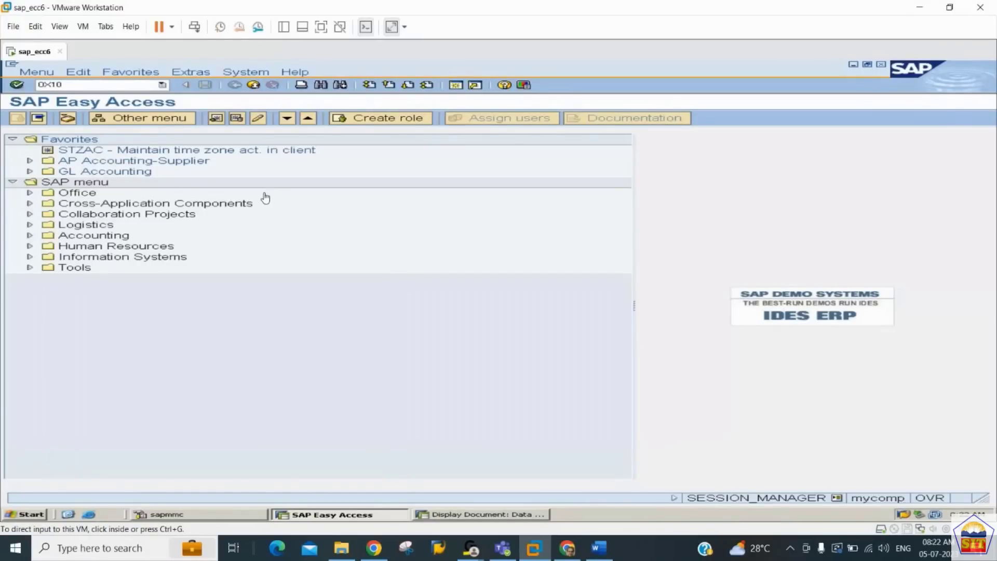
key(Return)
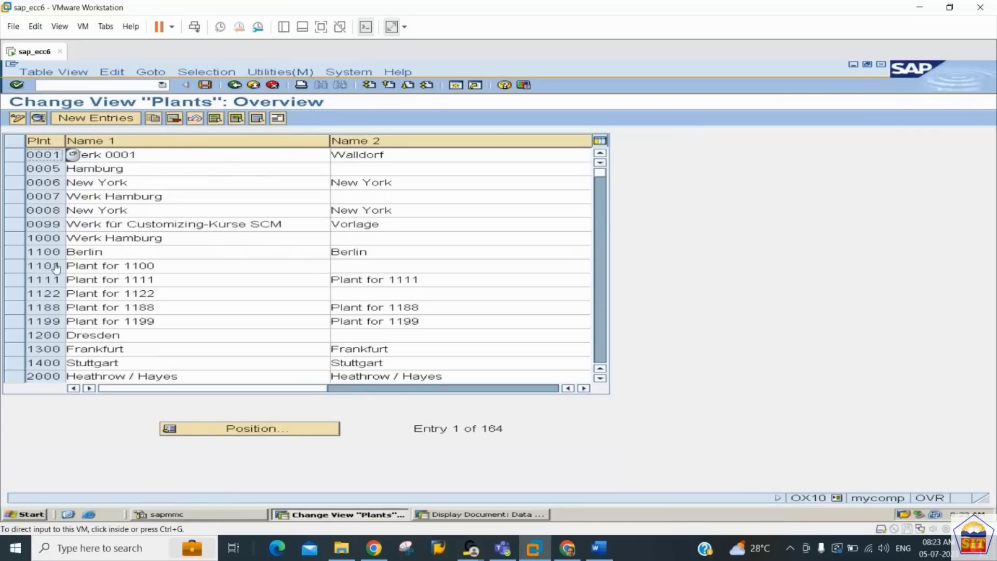
Examine the details of existing plant 0001 and return to the plant overview
click(44, 154)
double_click(44, 154)
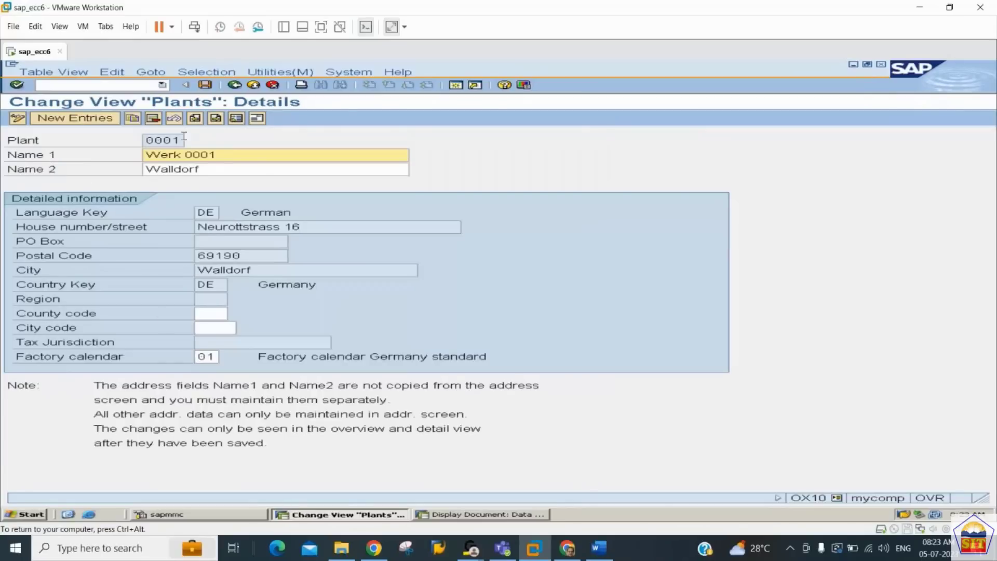
click(236, 86)
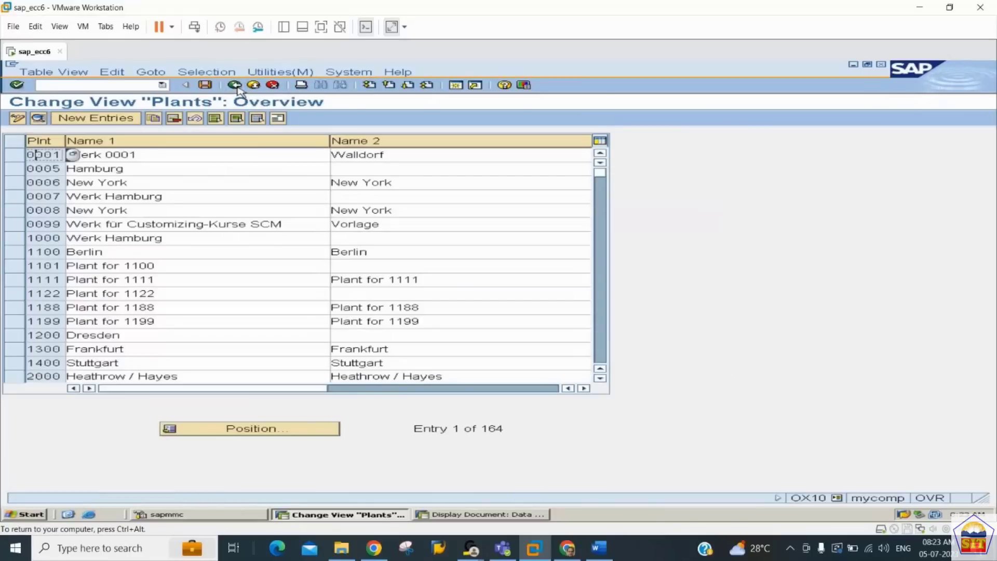
Start a new plant entry 2244 with Name 1 "Plant for 2244" and Name 2 "Plant 2244"
click(106, 119)
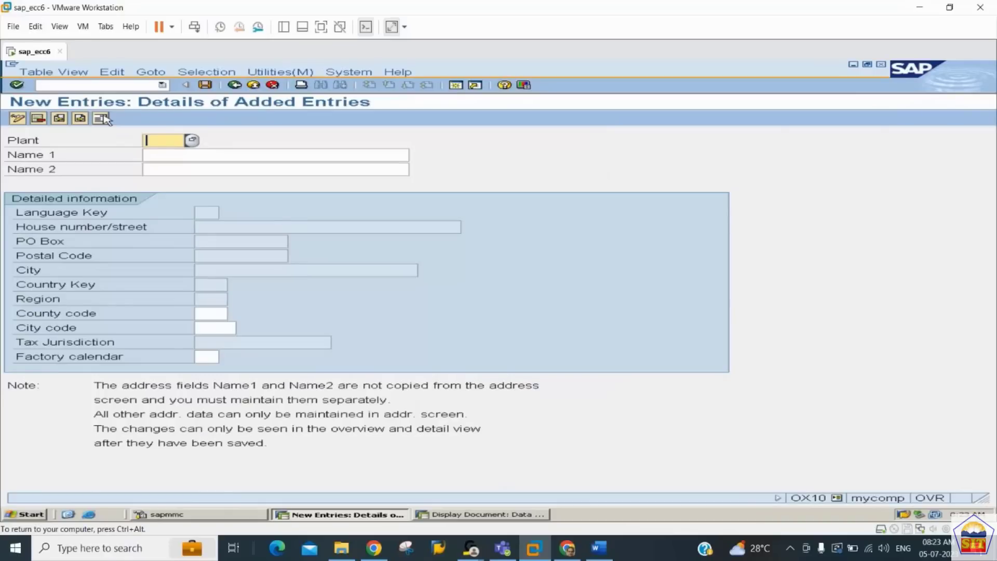
text(2244)
key(Tab)
text(Plant fr)
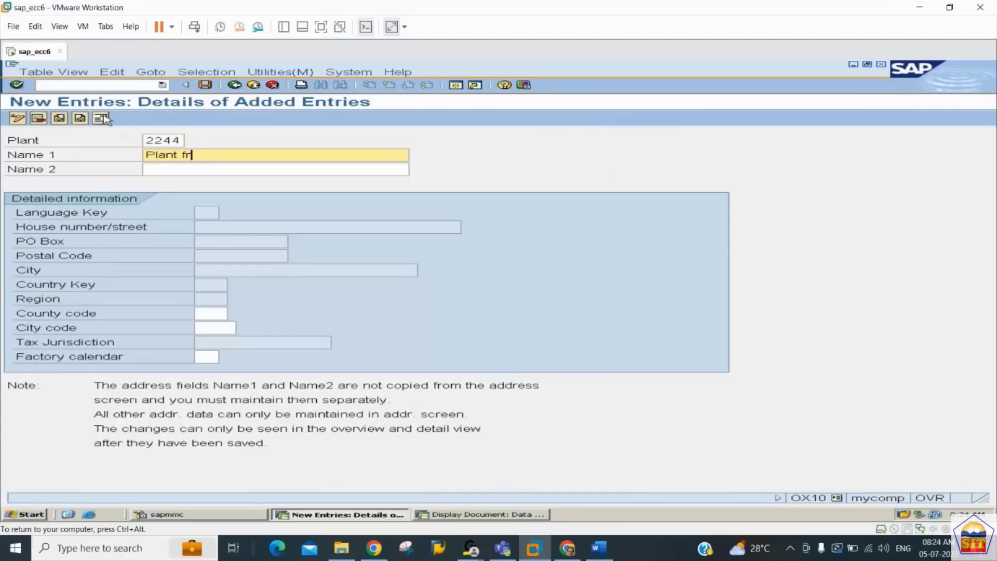
key(BackSpace)
text(or 2244)
key(Tab)
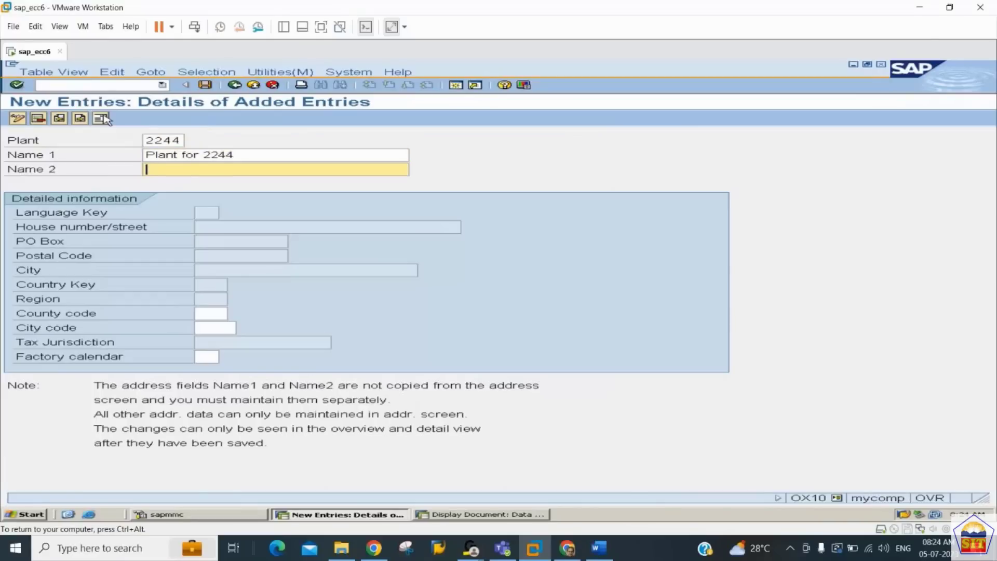
text(Plant 2244)
Assign factory calendar 01, Factory calendar Germany standard, to plant 2244
key(Tab)
key(Tab)
key(Tab)
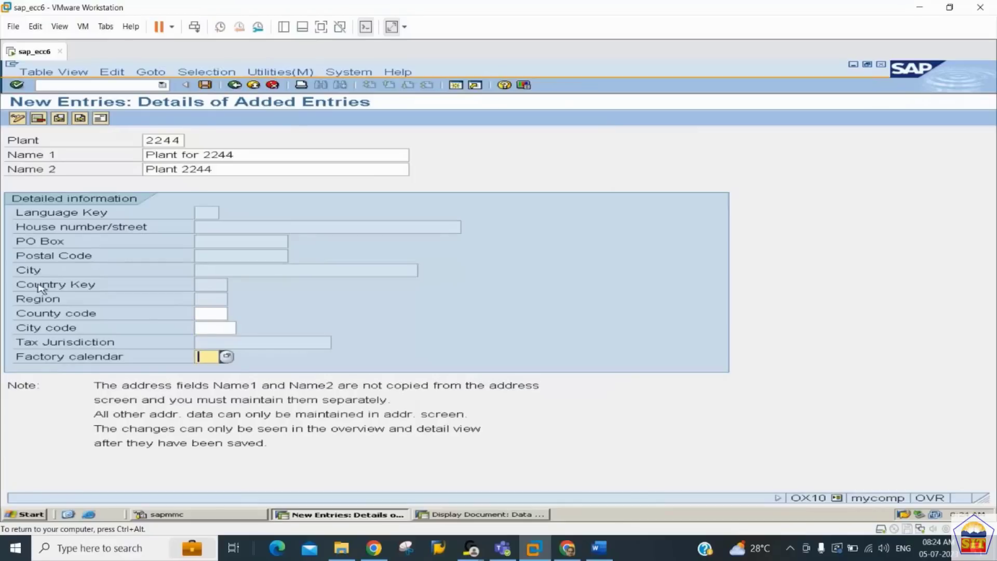
click(228, 357)
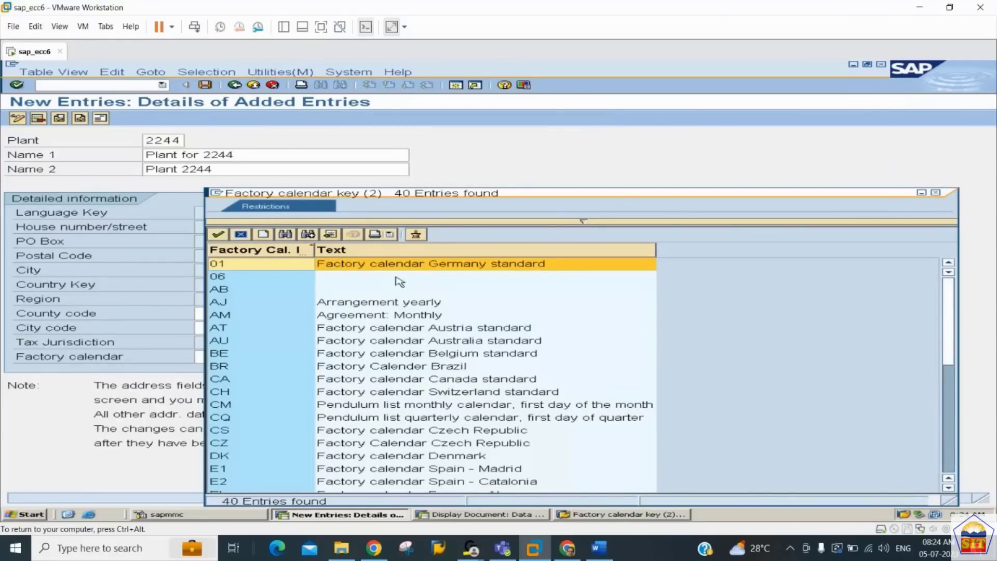
double_click(412, 265)
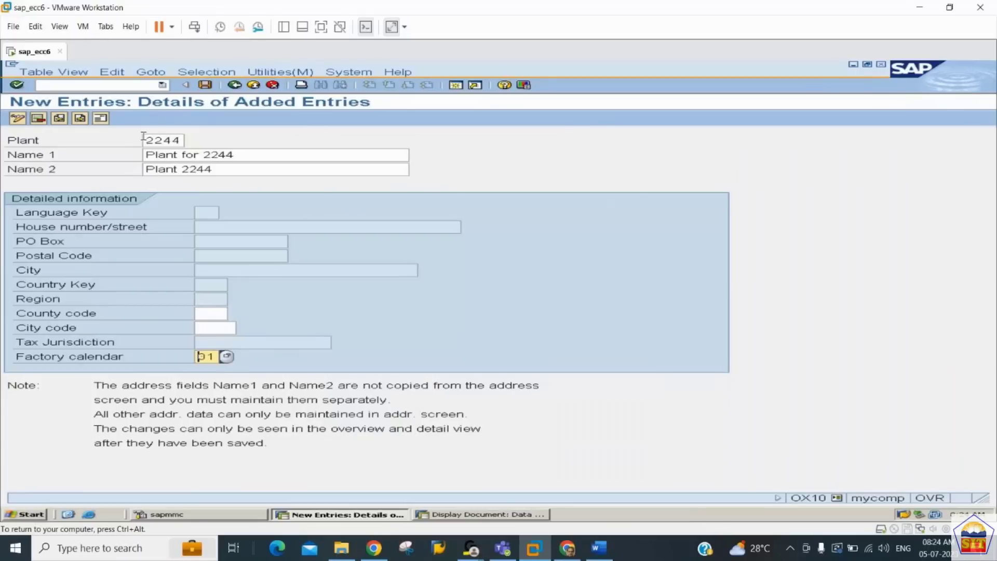
Enter US as the country in the address of plant 2244 and confirm the address
click(100, 118)
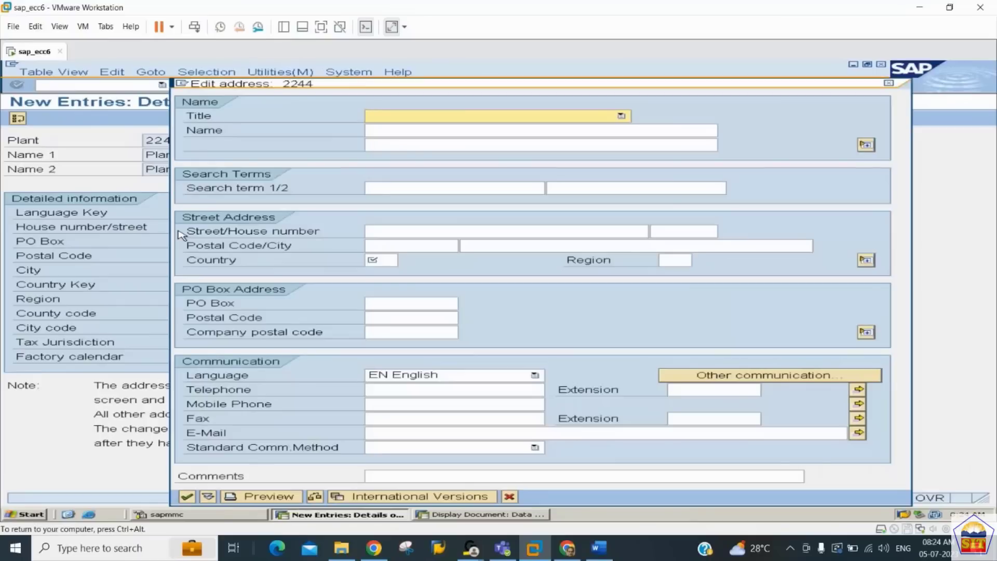
key(Down)
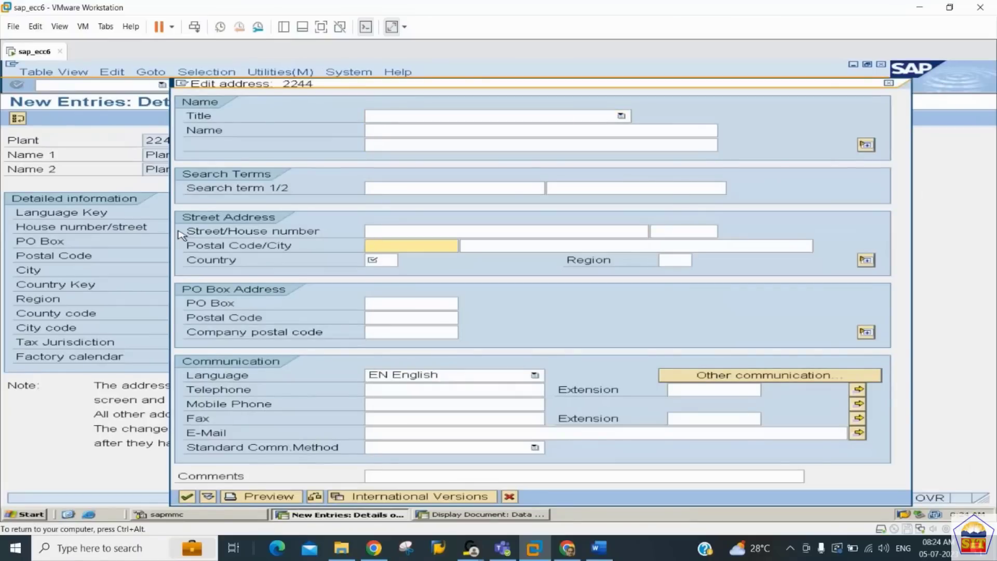
key(Tab)
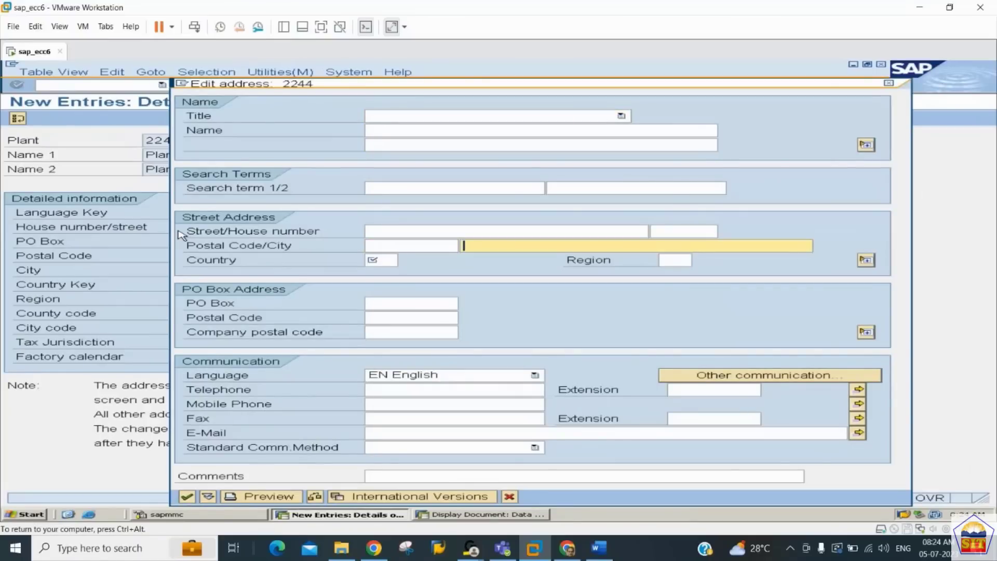
key(Tab)
text(us)
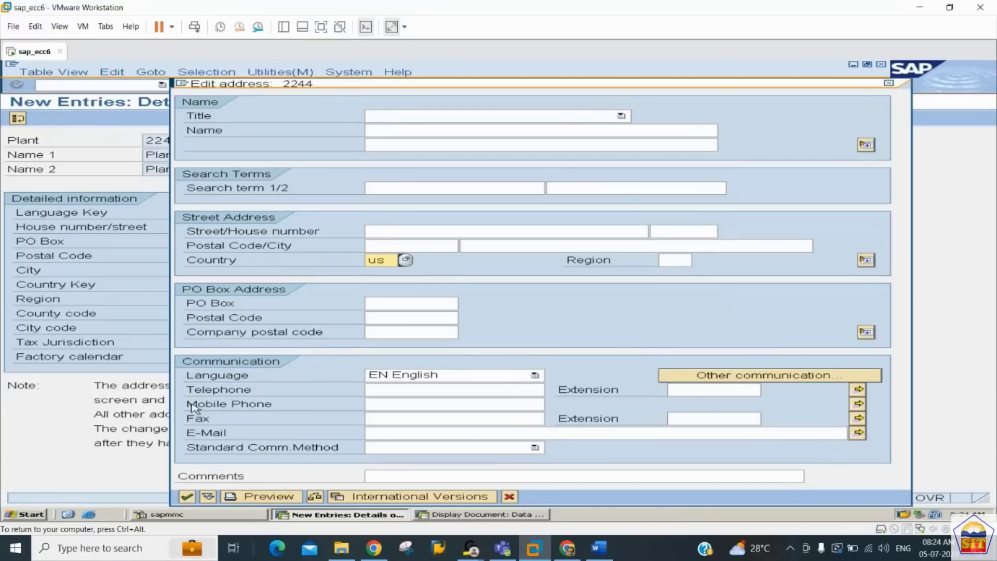
click(188, 497)
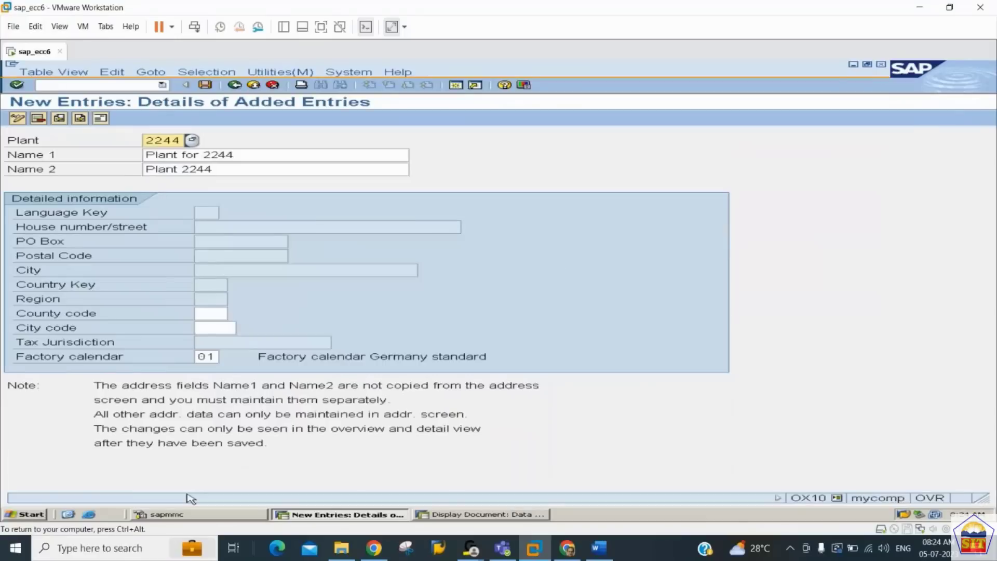
Save plant 2244, accepting its address data and the proposed customizing request
click(206, 85)
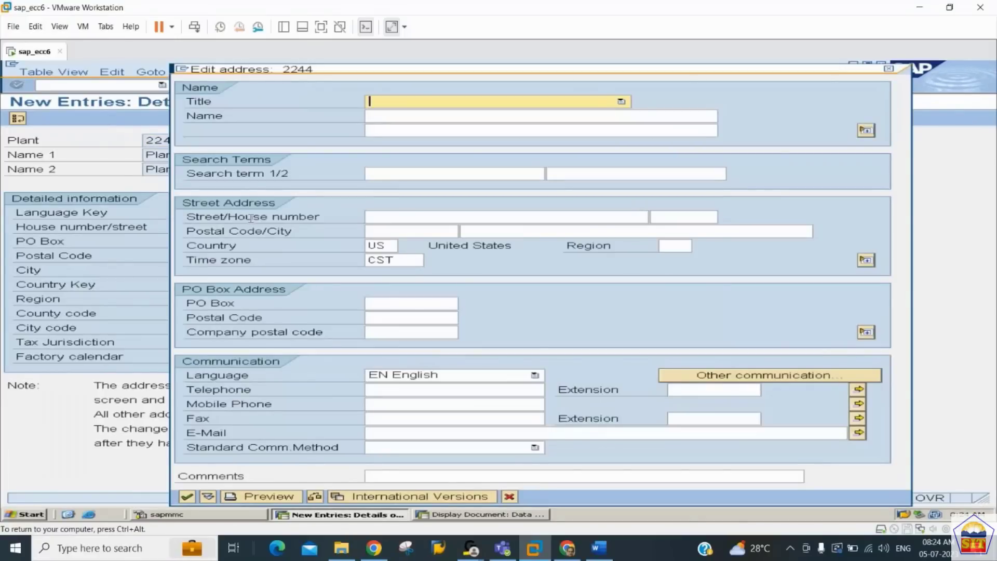
click(187, 498)
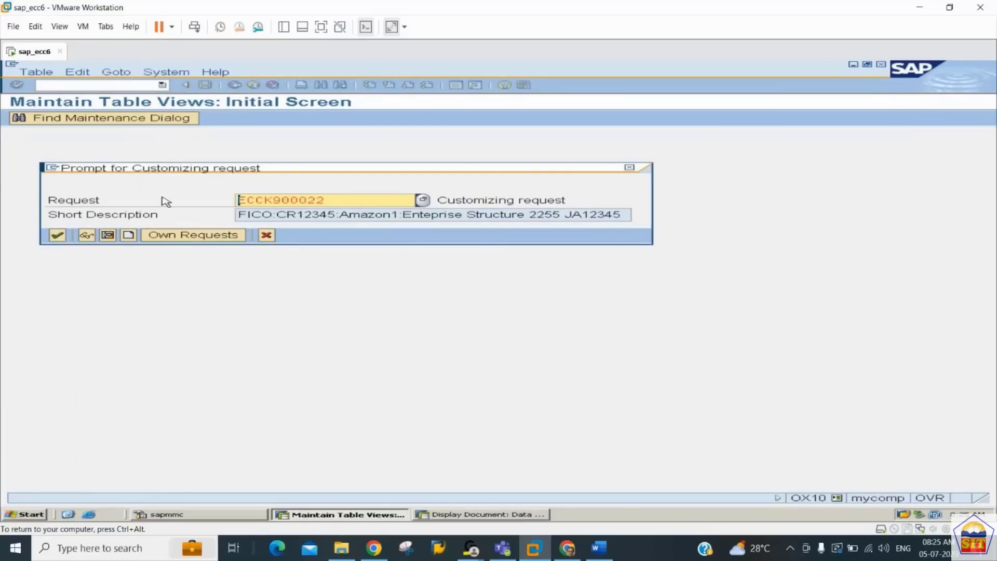
key(Return)
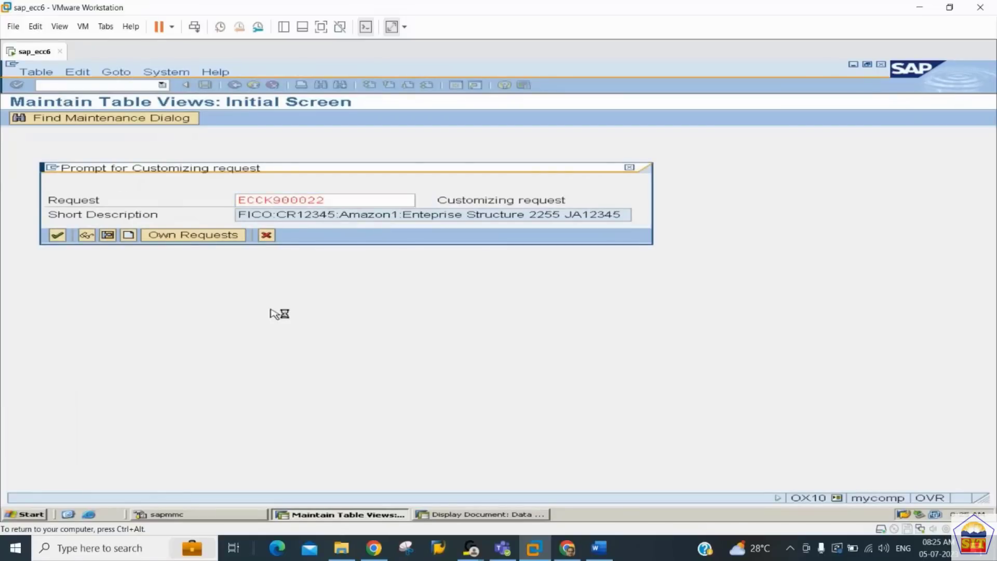
Switch to the Word notes and highlight transaction code OX09 under Step 2, Define / Create Storage location
click(595, 550)
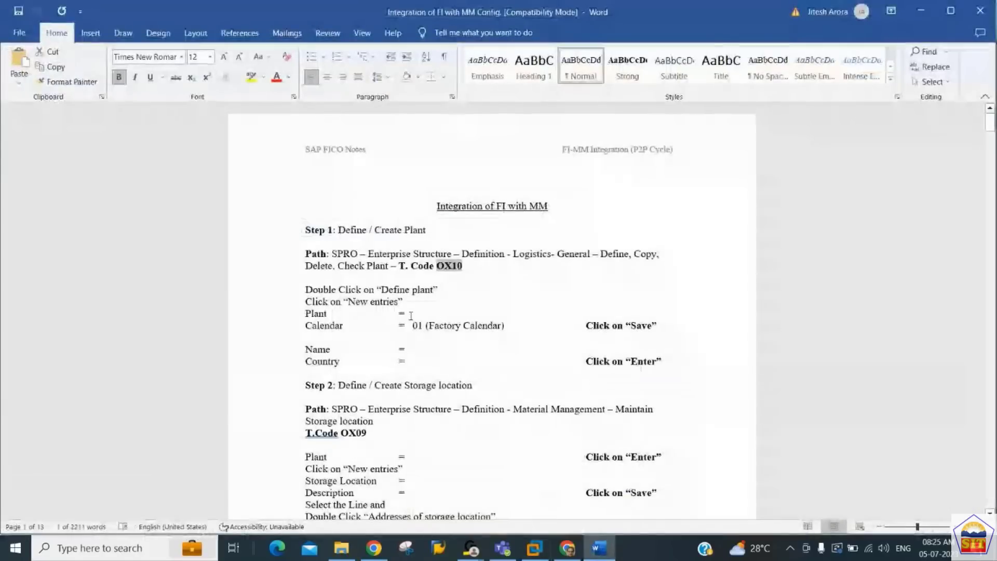
key(Down)
key(Down)
key(Down)
key(Down)
key(Down)
key(Down)
key(Down)
key(Down)
key(Down)
key(Down)
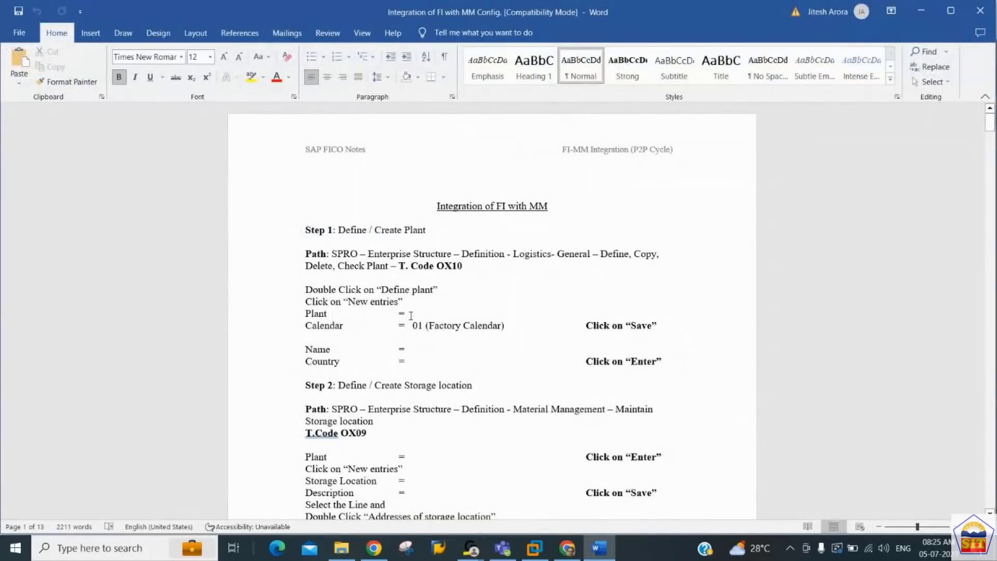
key(Down)
key(Down)
key(Down)
key(Down)
key(Down)
key(Down)
key(Down)
key(Down)
key(Down)
key(Down)
key(Down)
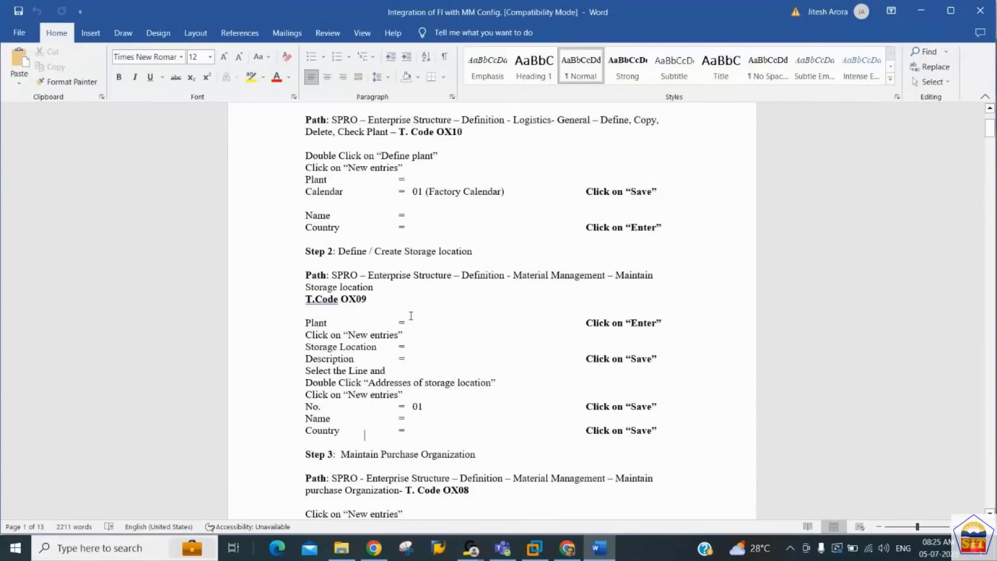
key(End)
key(Up)
key(Up)
key(Up)
key(Up)
key(Up)
key(Up)
key(Up)
key(Up)
key(Up)
key(Up)
key(shift+Left)
key(shift+Left)
key(shift+Left)
key(shift+Left)
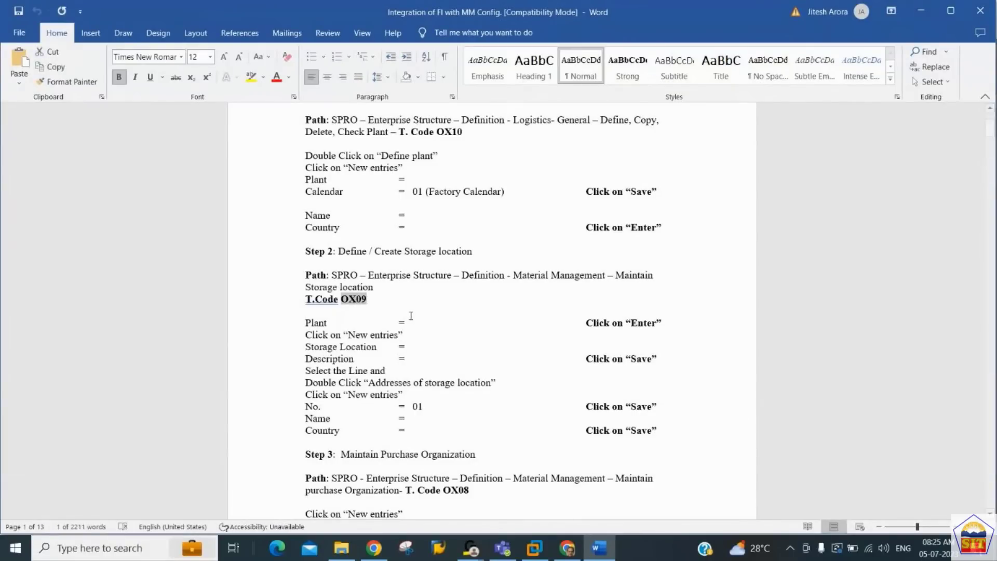
Switch back to the SAP session, run transaction OX09 and choose plant 2244 as the work area
key(alt+Tab)
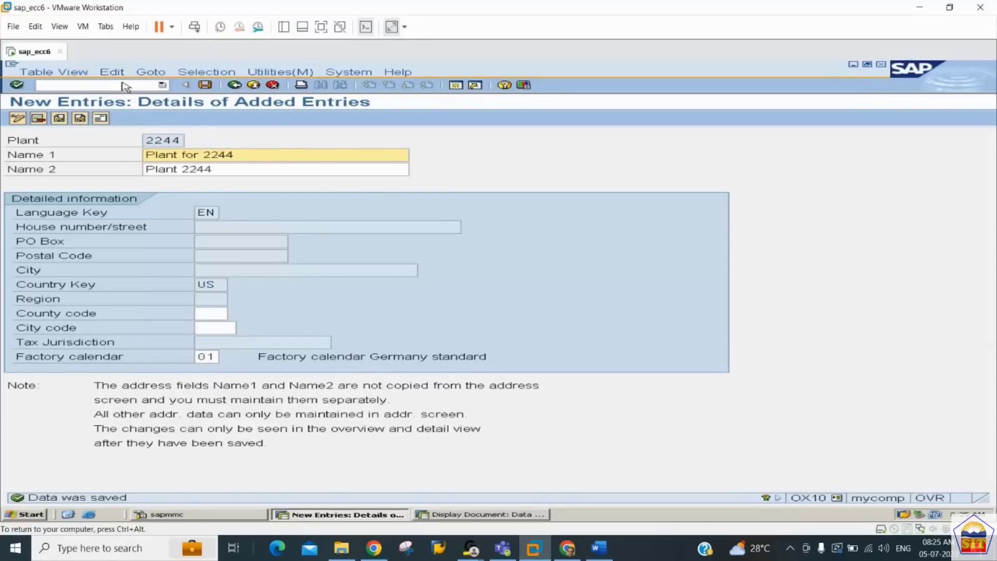
click(122, 85)
text(/nTransaction type 100 not)
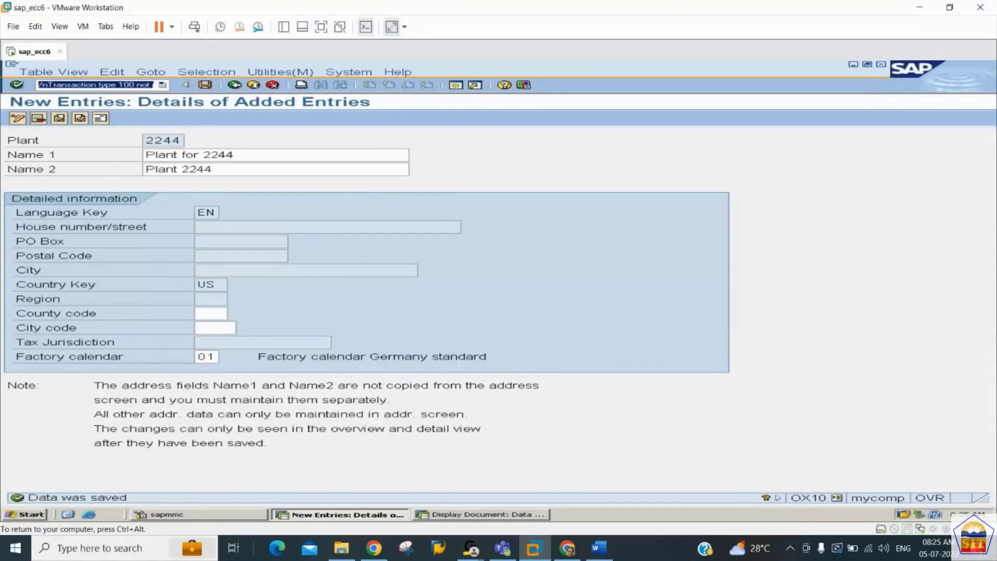
text(/n)
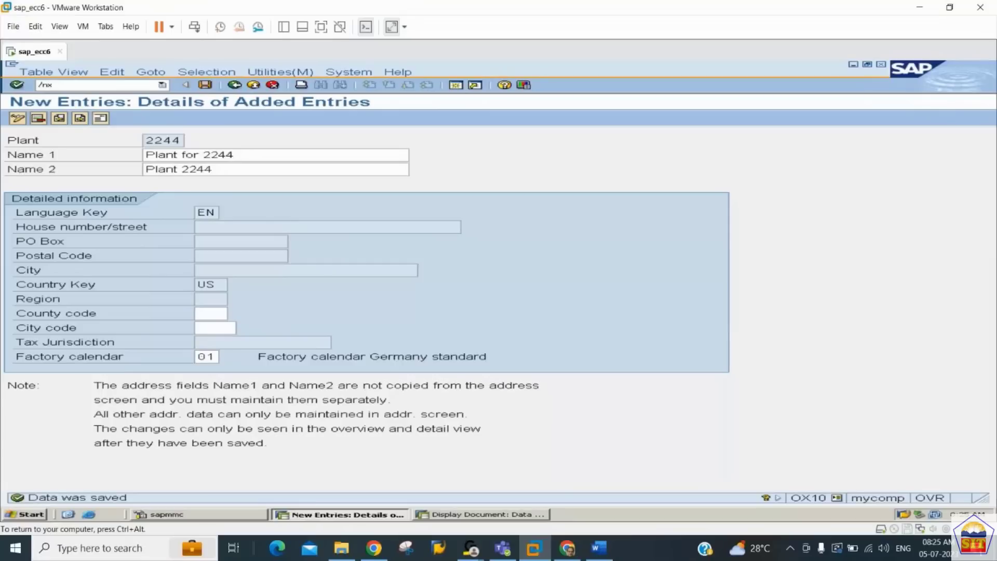
text(ox09)
key(Return)
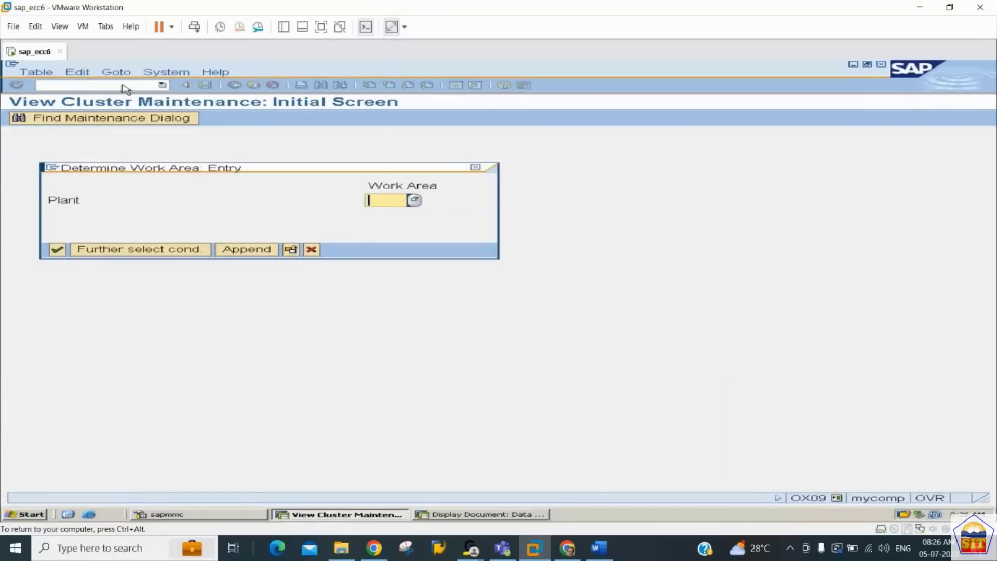
text(2244)
key(Return)
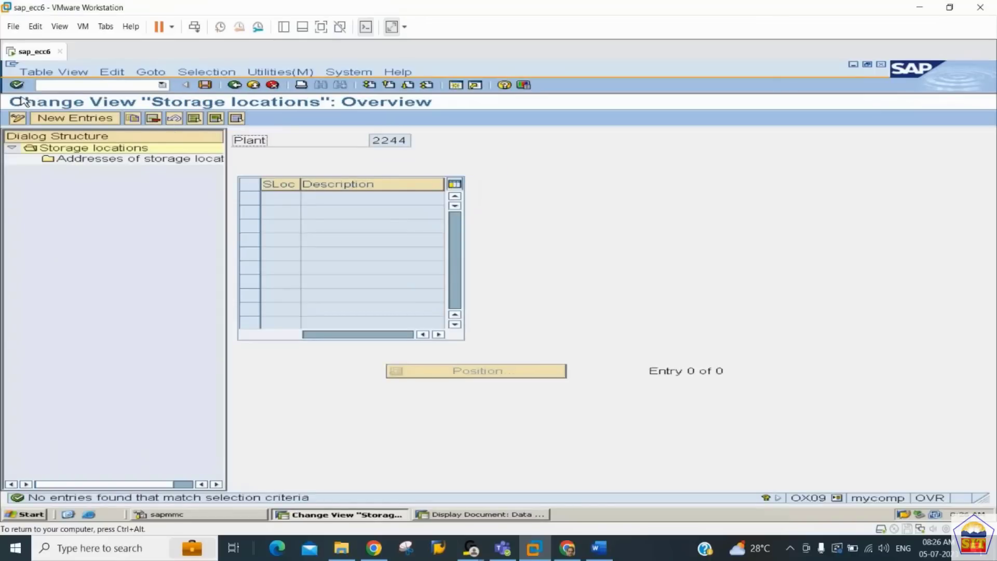
Create storage location 2244 with description "Storage Loc 2244" for plant 2244 and save it, accepting the proposed customizing request
click(75, 119)
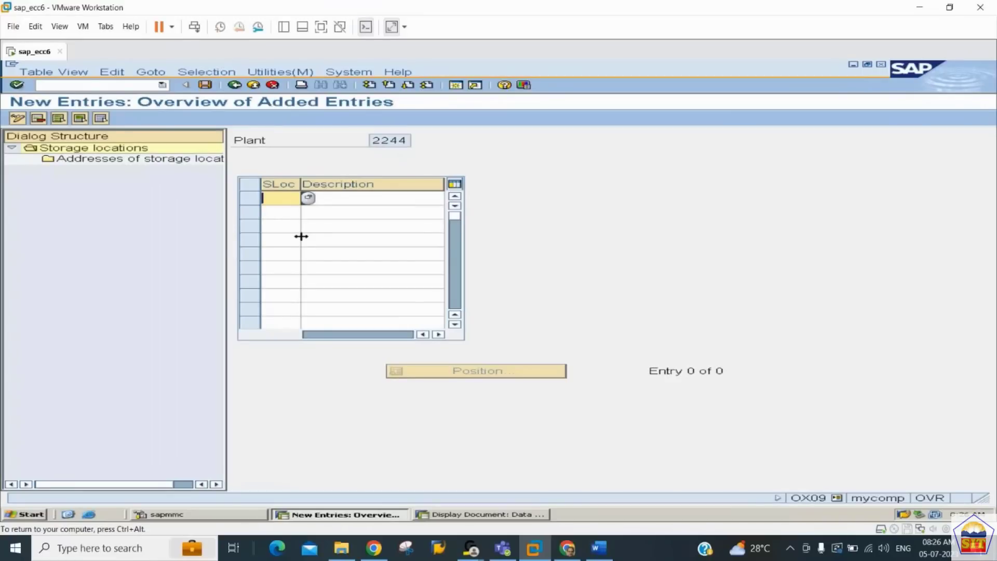
text(2244)
key(Tab)
text(S)
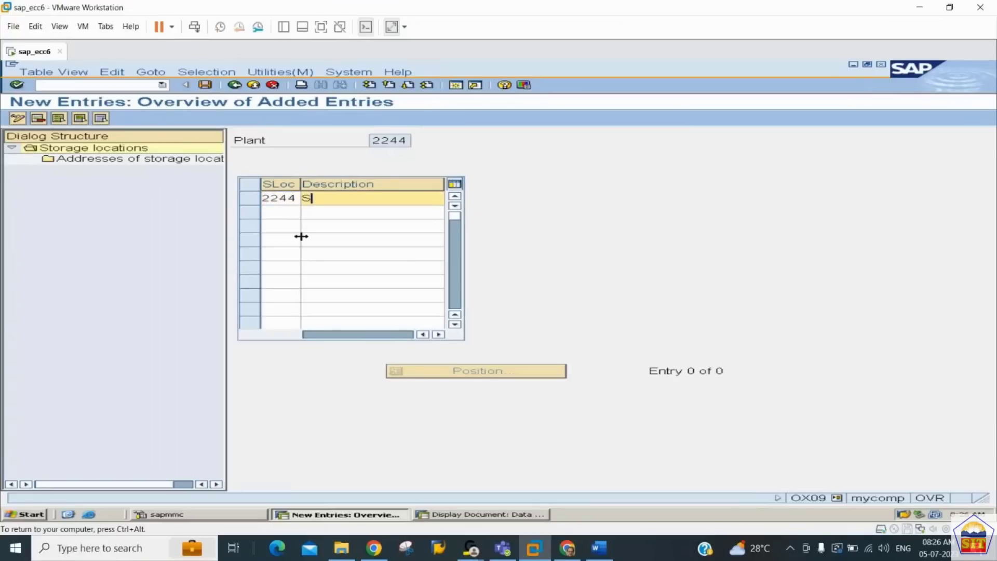
text(torage Location)
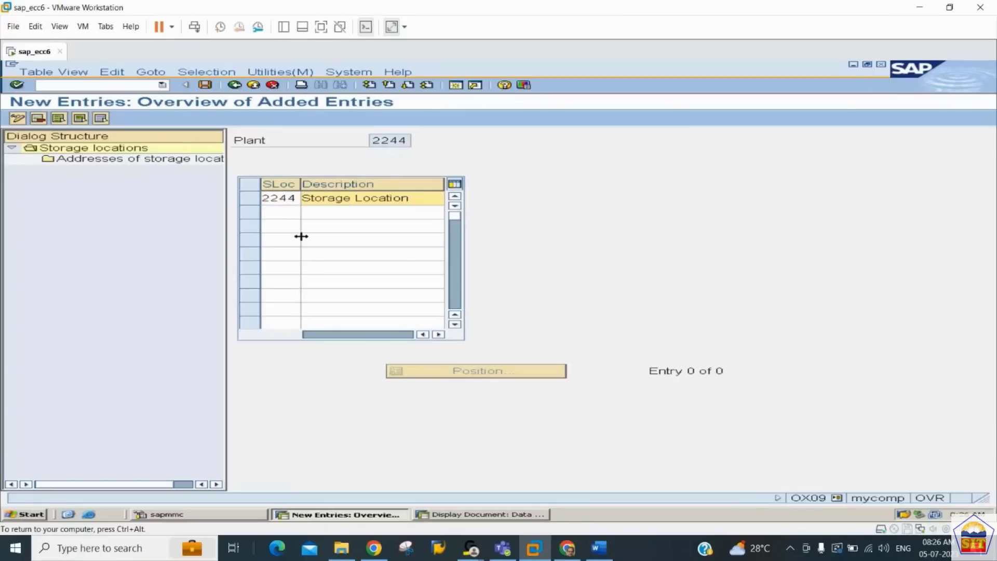
key(BackSpace)
key(BackSpace)
key(BackSpace)
key(BackSpace)
key(BackSpace)
key(BackSpace)
key(BackSpace)
text(oca)
key(BackSpace)
key(BackSpace)
key(BackSpace)
text(oc 2233)
key(BackSpace)
key(BackSpace)
text(44)
key(Return)
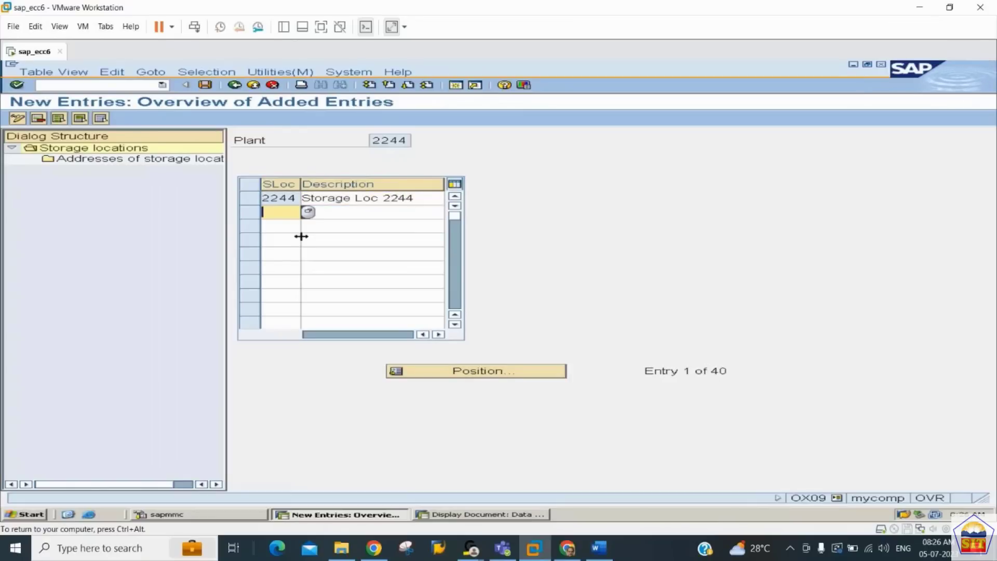
key(ctrl+s)
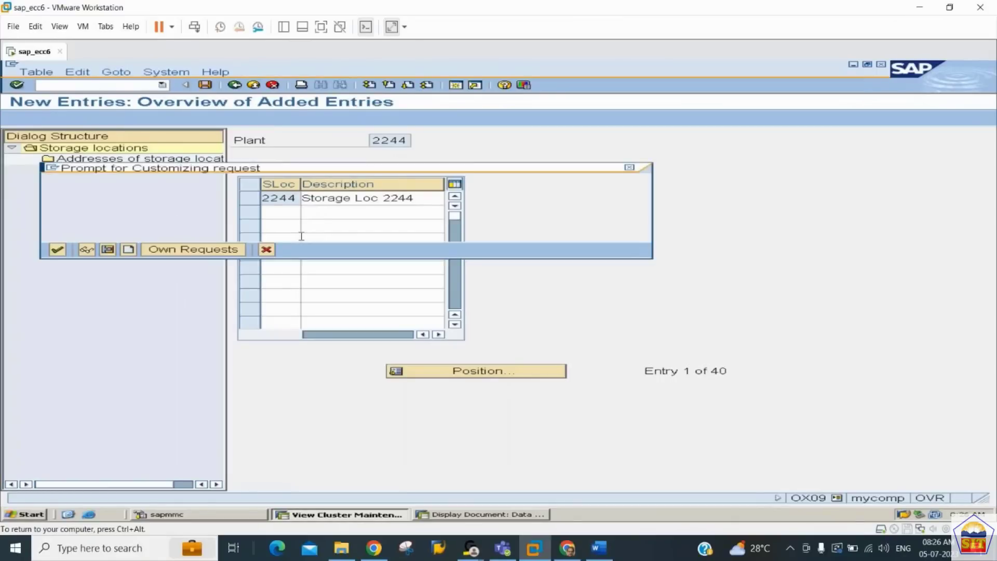
key(Return)
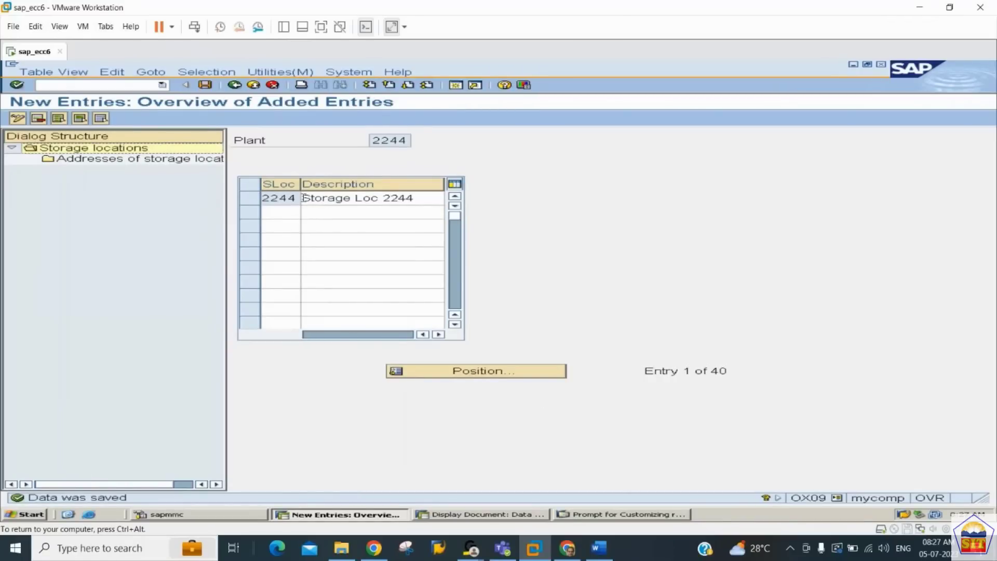
Start a new address entry number 01 under the addresses of storage location 2244
click(250, 198)
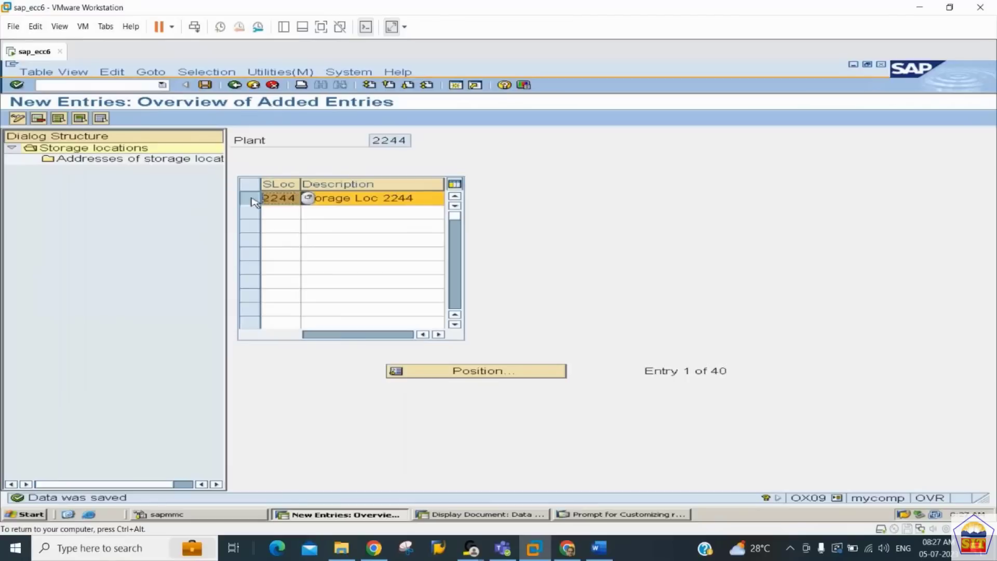
double_click(132, 160)
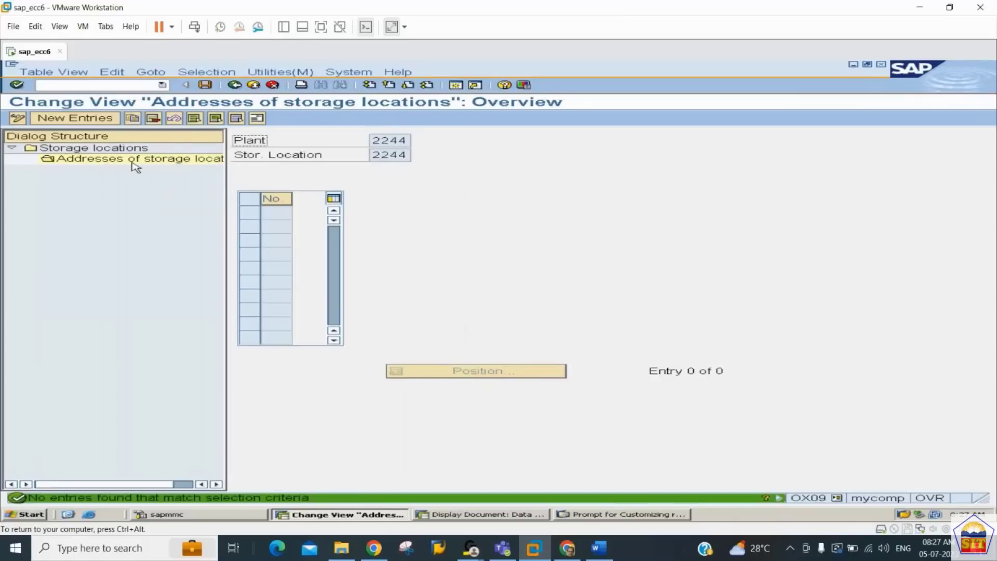
click(91, 118)
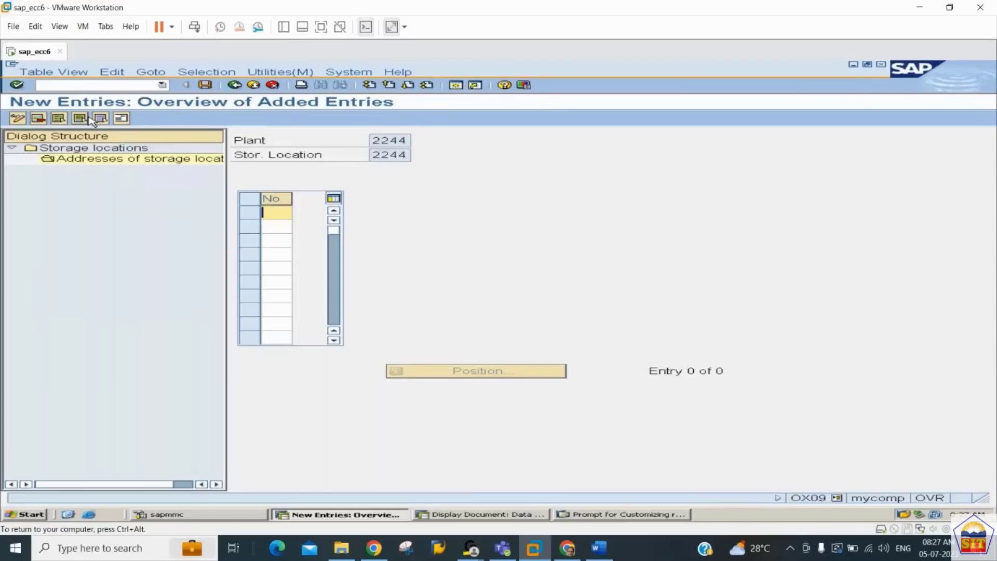
text(01)
key(Return)
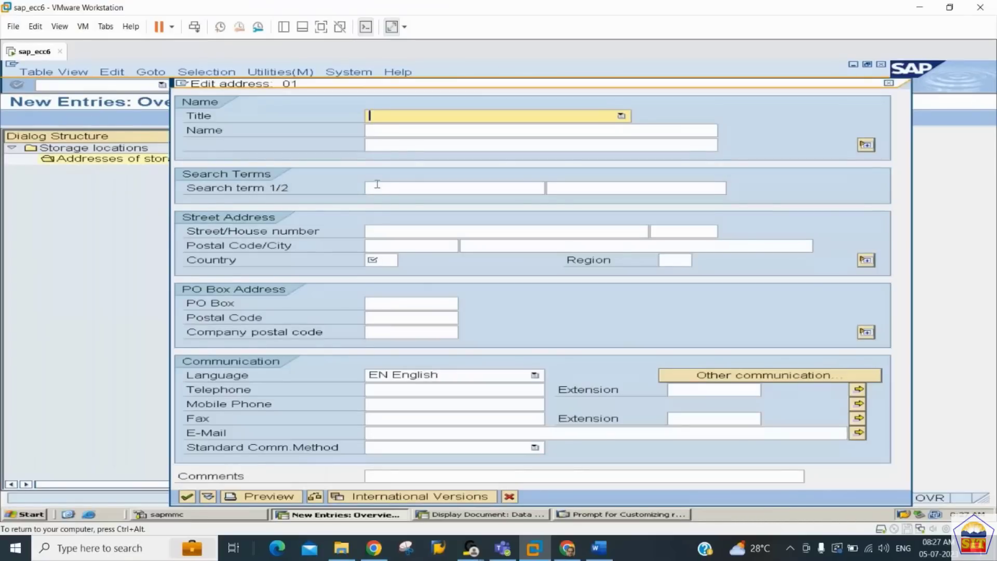
Enter US as the country in address 01, confirm the address and save the entry
click(383, 258)
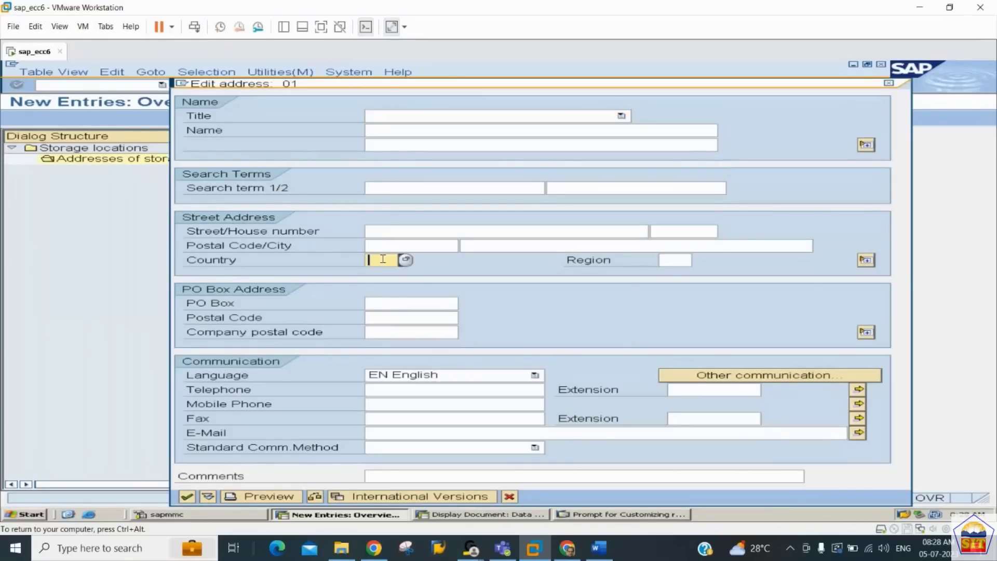
text(US)
key(Return)
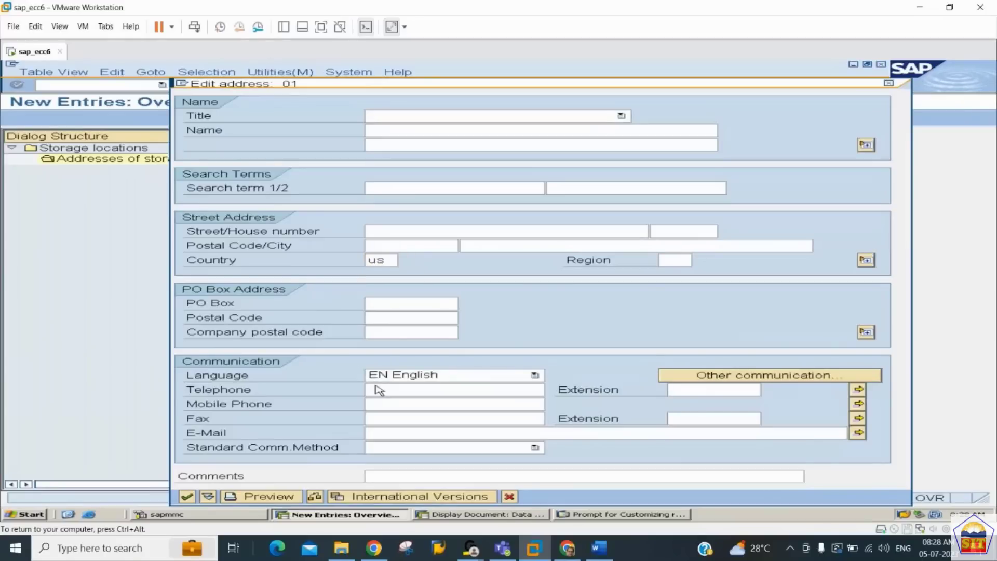
key(Return)
key(ctrl+s)
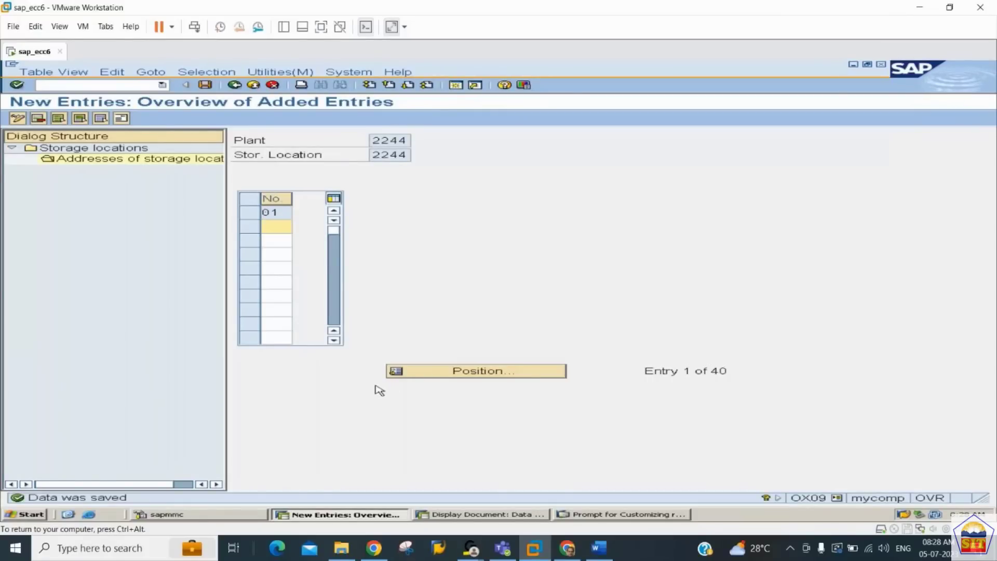
Switch to the Word notes and highlight transaction code OX08 under Step 3, Maintain Purchase Organization
click(599, 548)
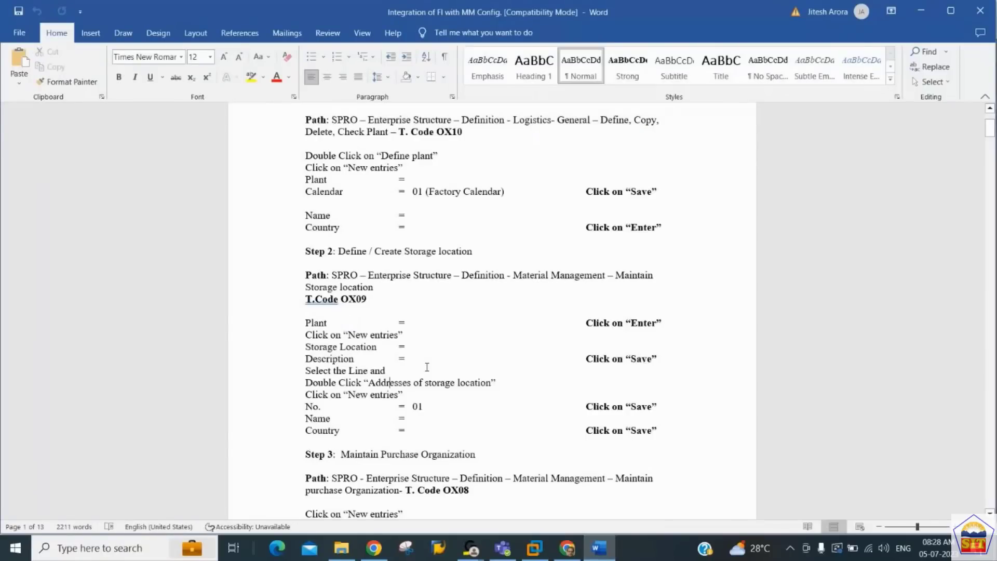
scroll(427, 367, down, 6)
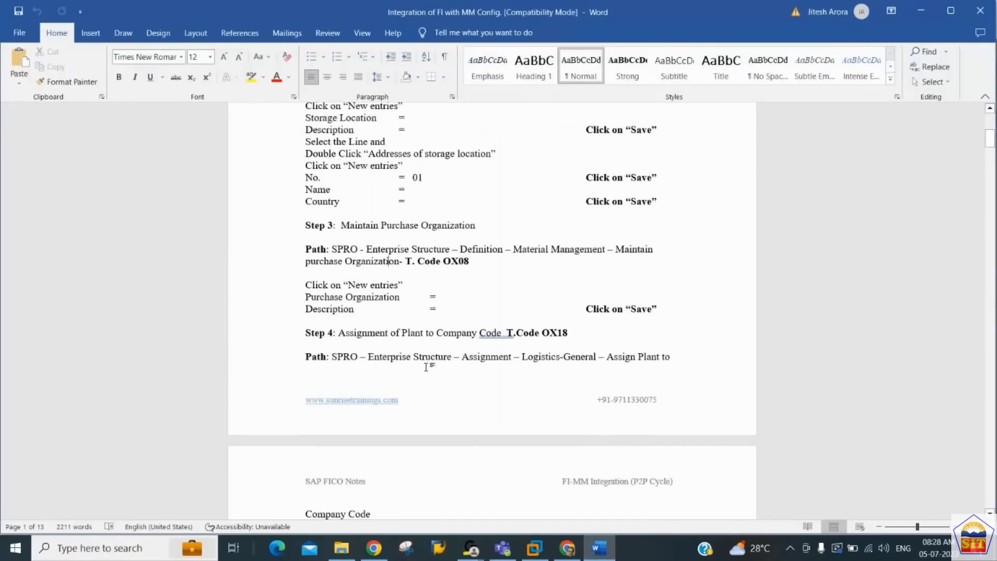
key(Down)
key(ctrl+b)
key(shift+Left)
key(shift+Left)
key(shift+Left)
key(shift+Left)
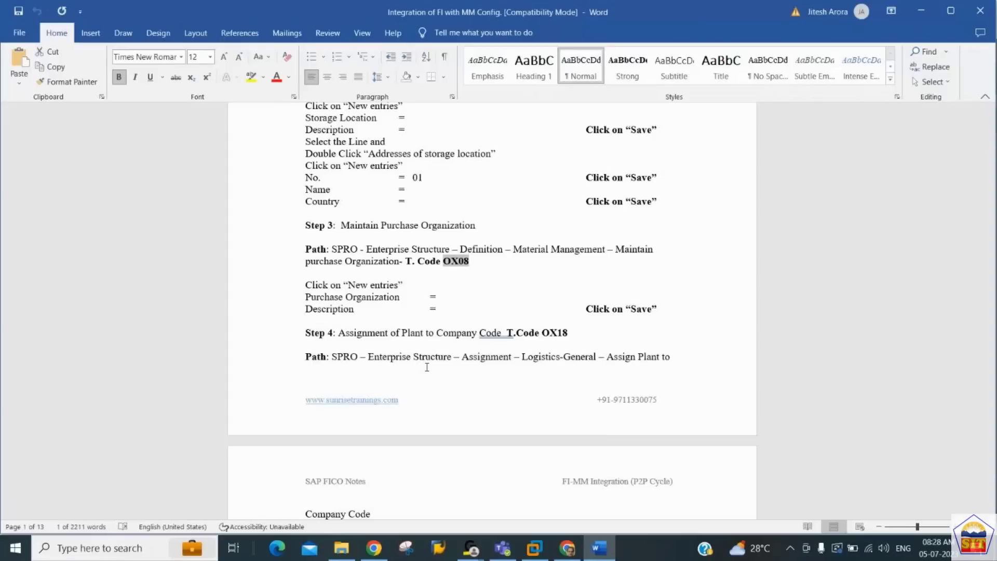
Switch back to the SAP session and run transaction OX08 to maintain purchasing organizations
key(alt+Tab)
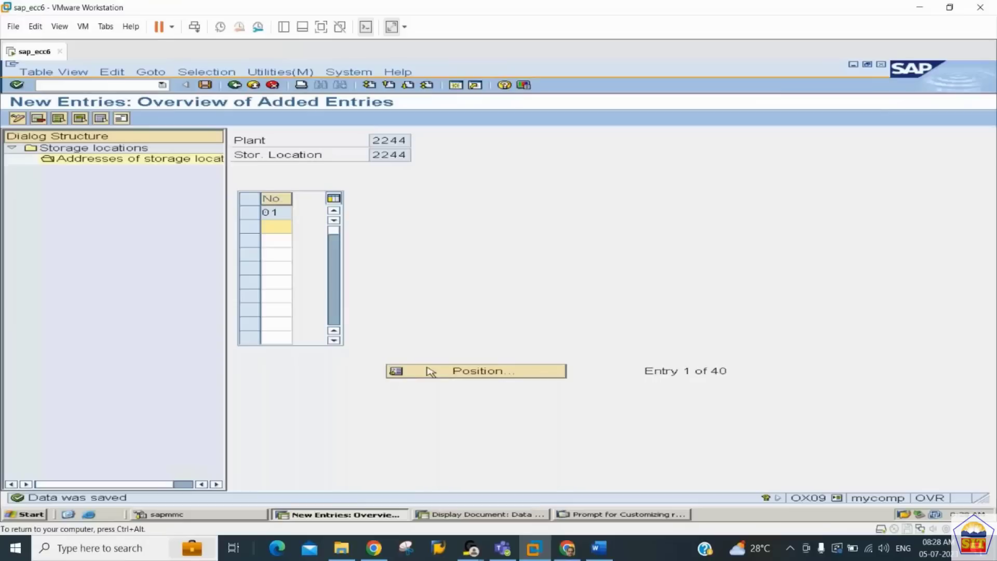
click(104, 85)
text(/nox08)
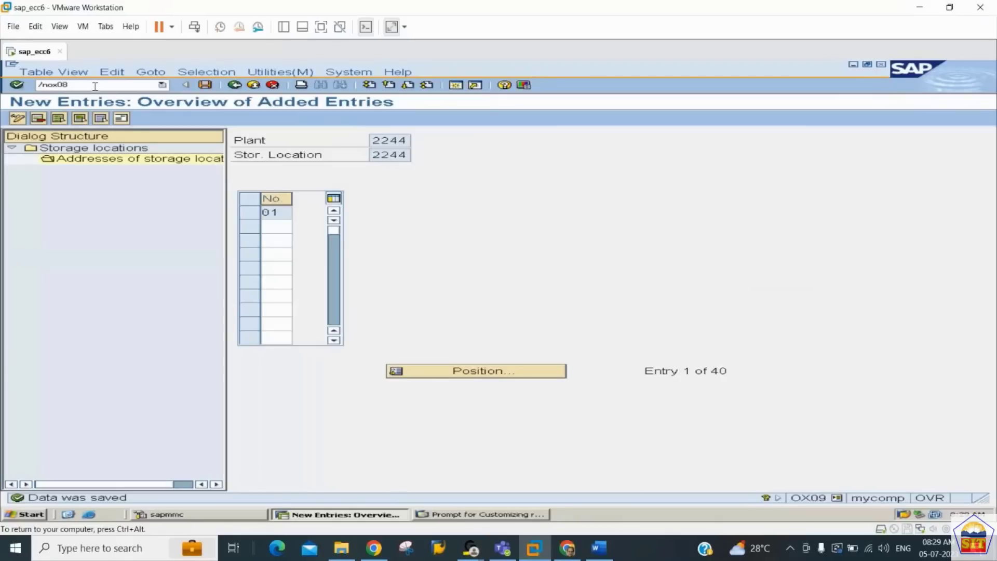
key(Return)
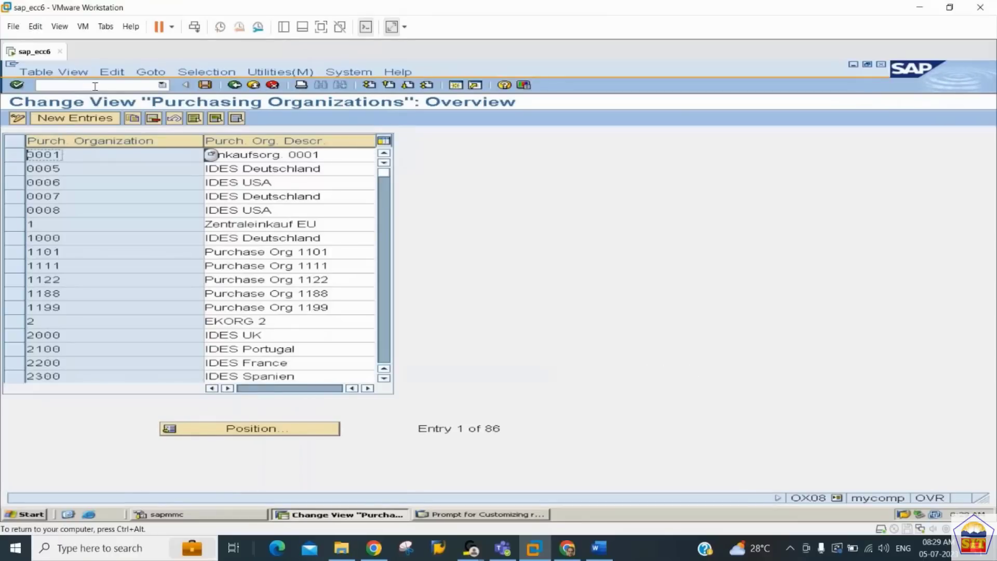
Create purchasing organization 2244 with description "Purchase Org 2244" and save it, accepting the customizing request
click(86, 119)
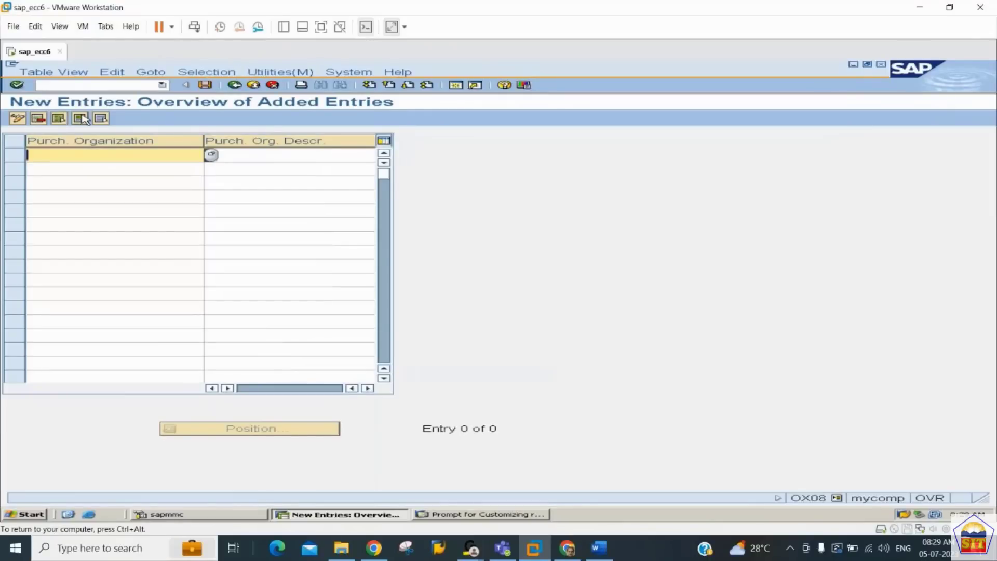
text(2244)
key(Tab)
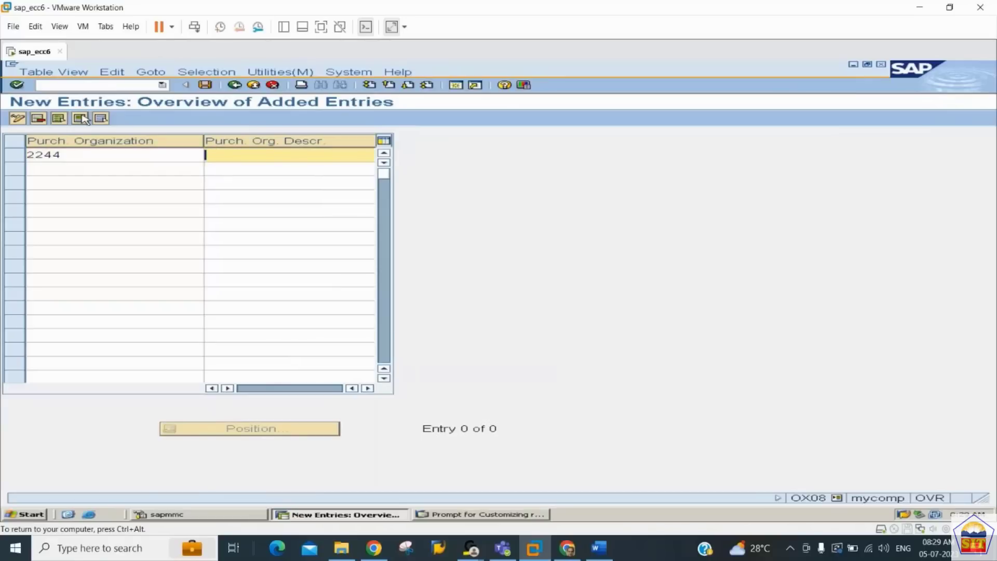
text(Purchase Org 224)
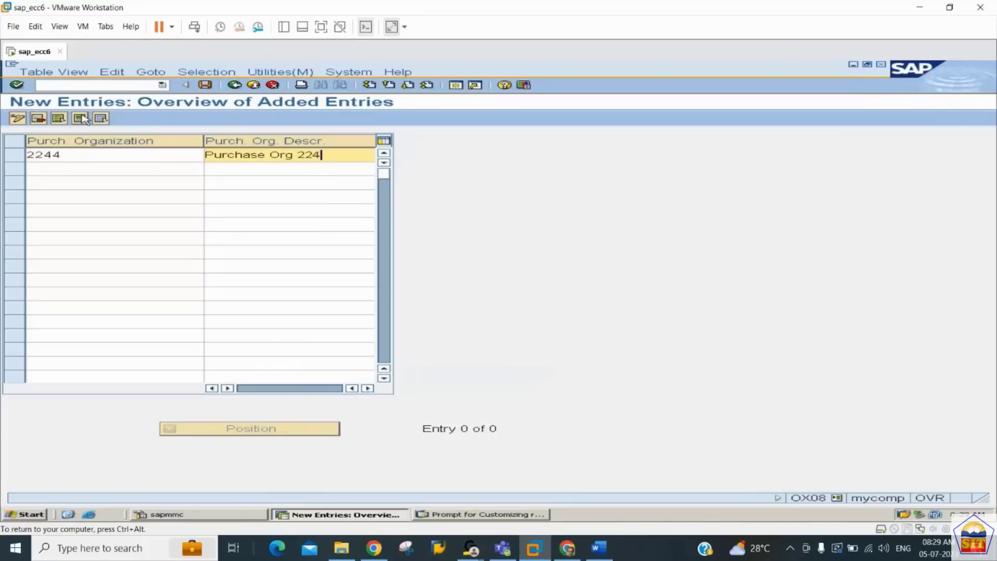
text(4)
key(Return)
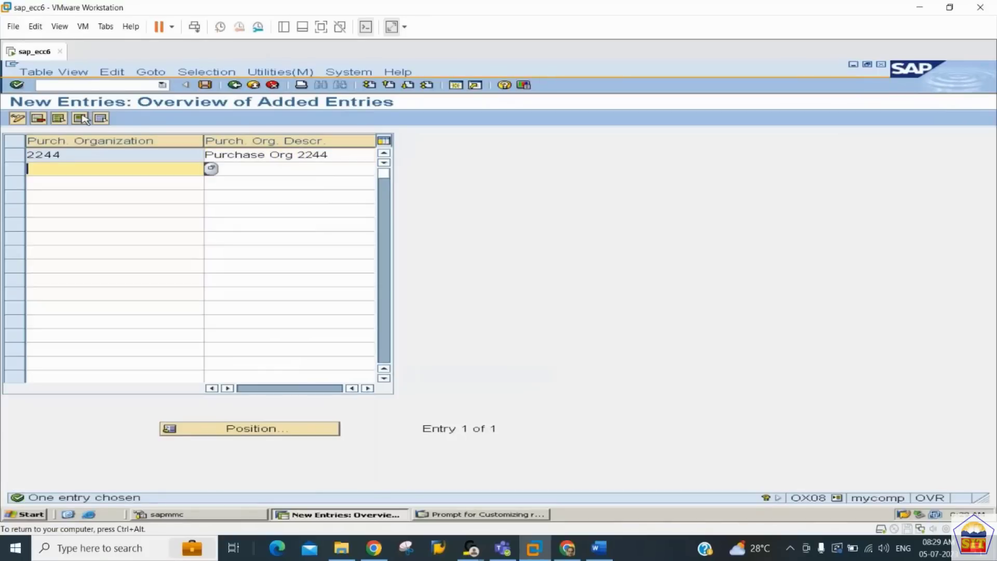
key(ctrl+s)
key(Return)
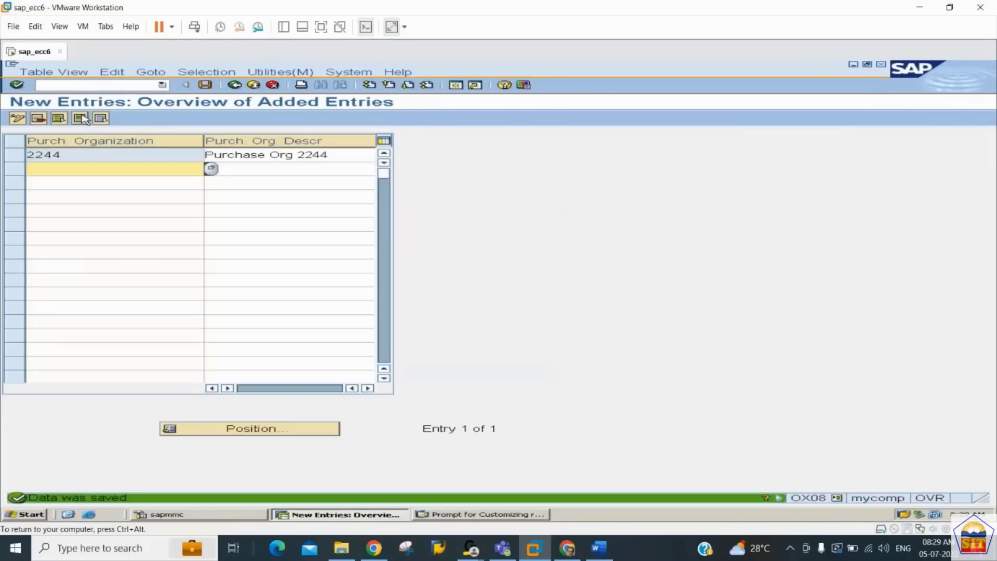
Exit purchasing organization maintenance to the SAP Easy Access screen and switch to the Word notes
click(235, 86)
click(235, 86)
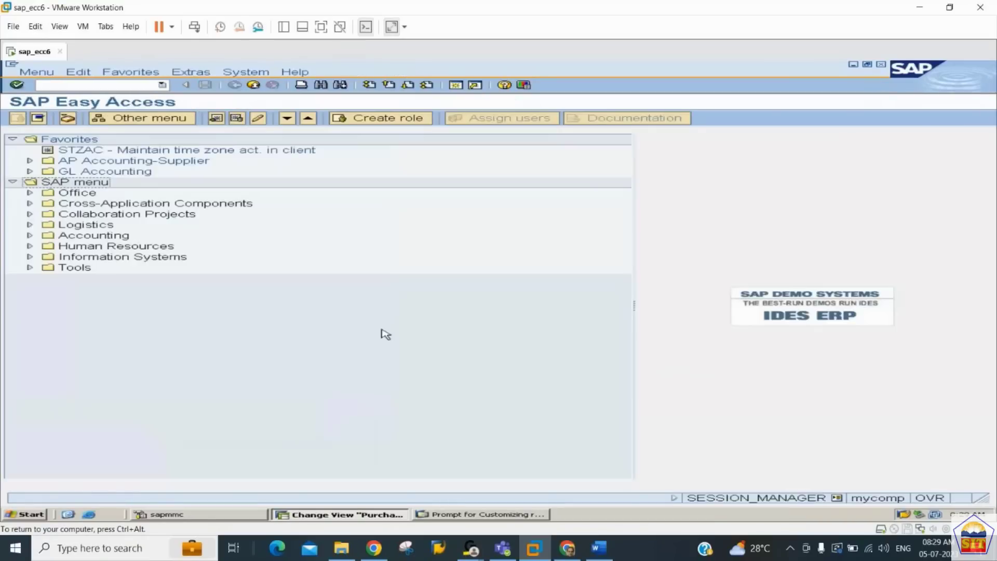
click(599, 548)
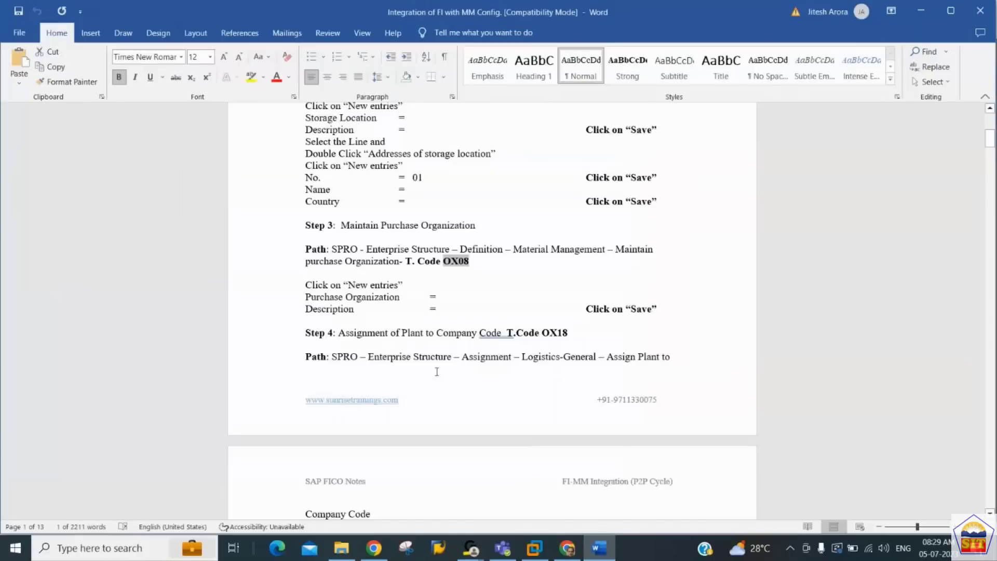
Read Step 4 of the Word notes, Assignment of Plant to Company Code, including its transaction code and required fields
click(437, 371)
scroll(437, 373, down, 2)
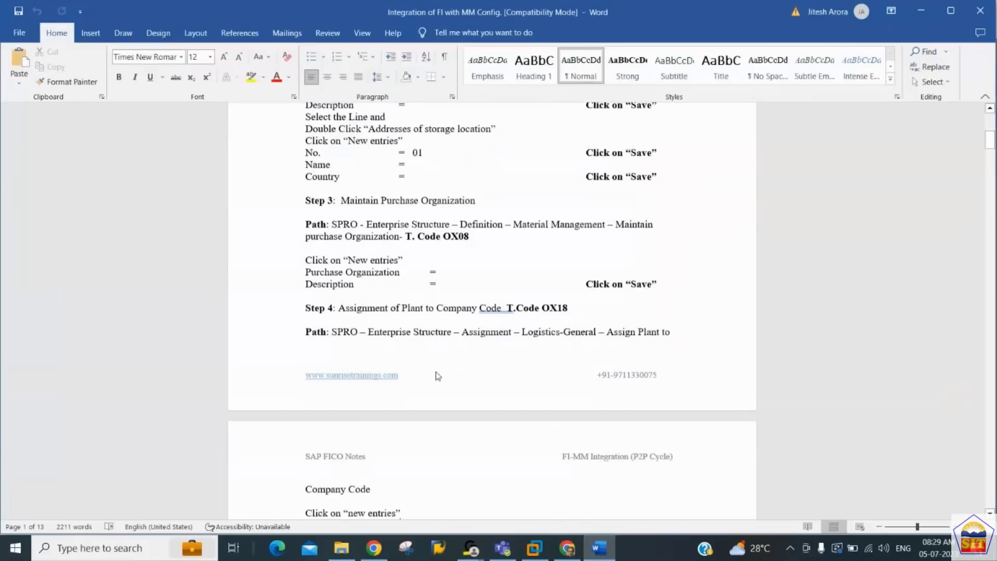
scroll(438, 375, down, 2)
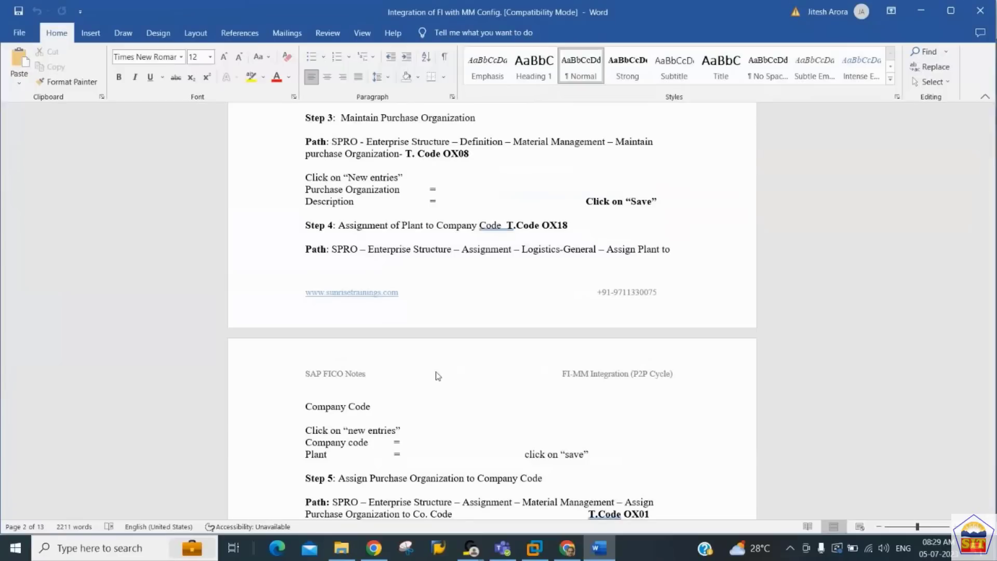
key(Up)
key(Up)
key(Up)
key(Up)
key(Up)
key(Up)
key(Up)
key(Up)
key(Up)
key(Up)
key(Up)
key(Up)
key(Up)
Switch to the SAP session and run transaction OX18 to assign plants to company codes
key(alt+Tab)
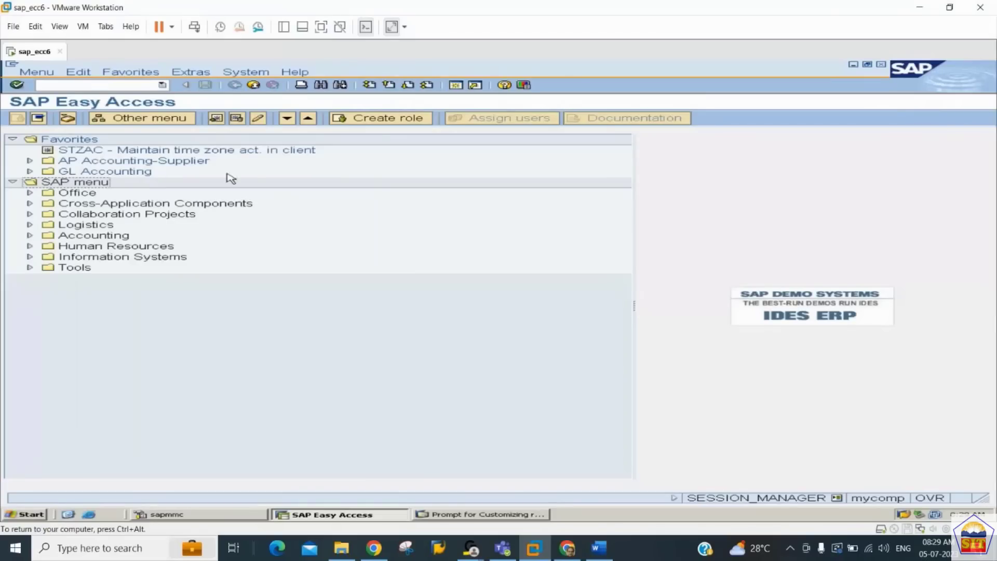
click(92, 86)
text(ox18)
key(Return)
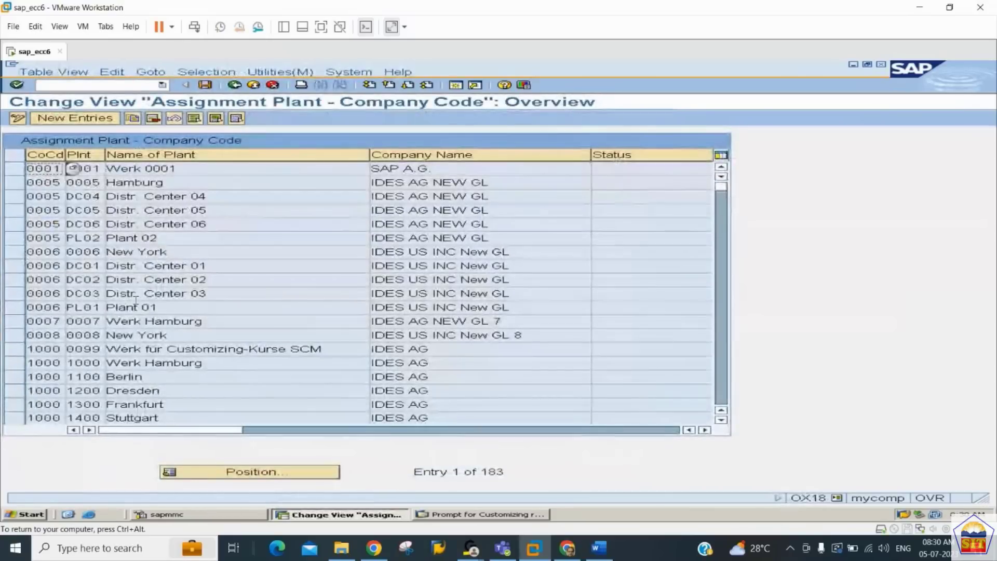
Add a new entry assigning plant 2244 to company code 2244 and save it, accepting the customizing request
click(96, 118)
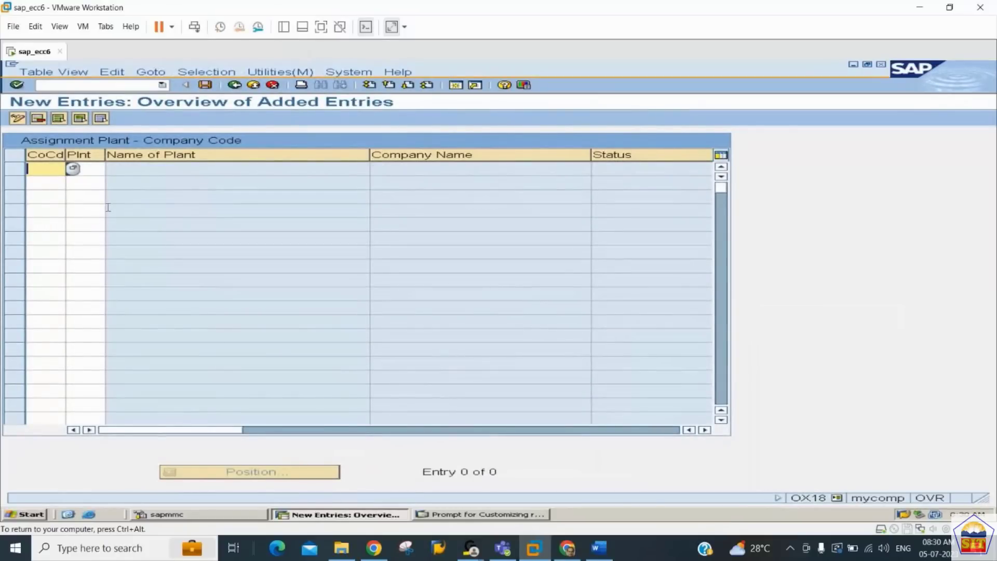
text(2244)
key(Tab)
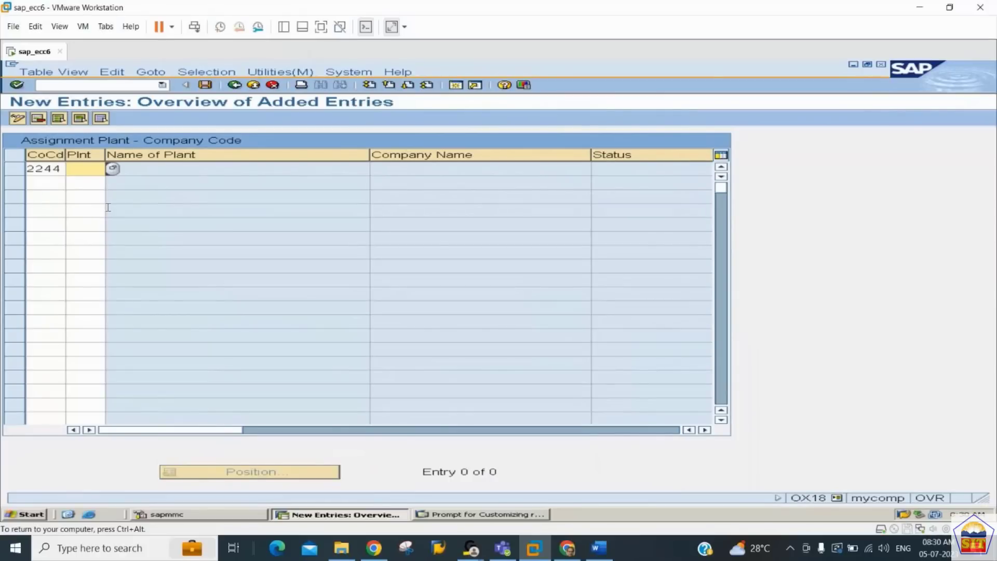
text(2244)
key(Return)
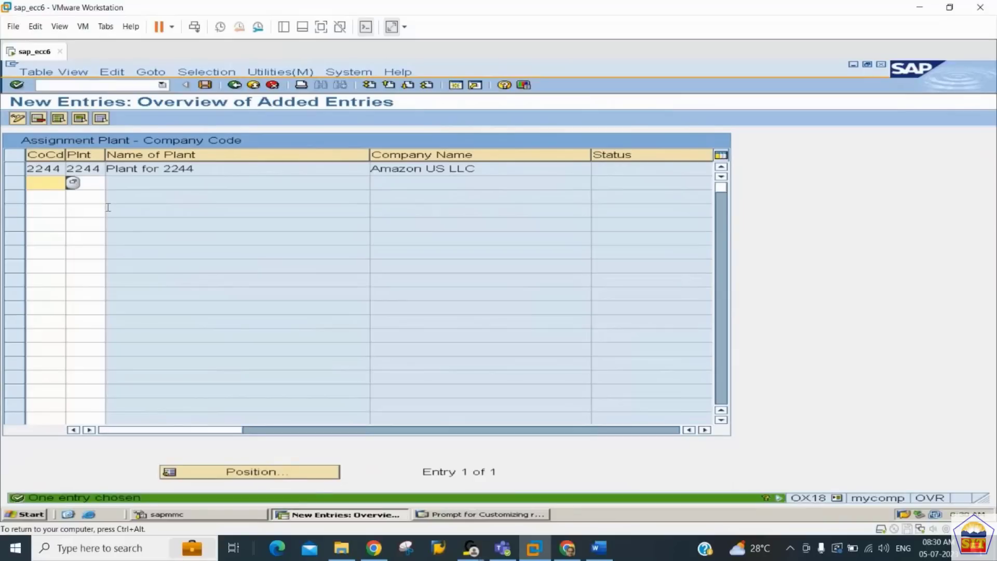
key(ctrl+s)
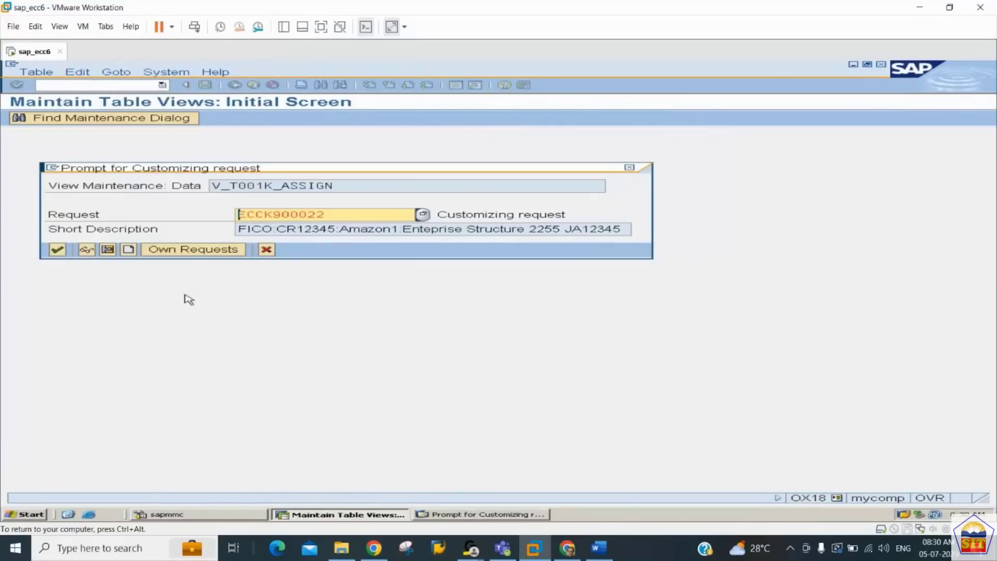
key(Return)
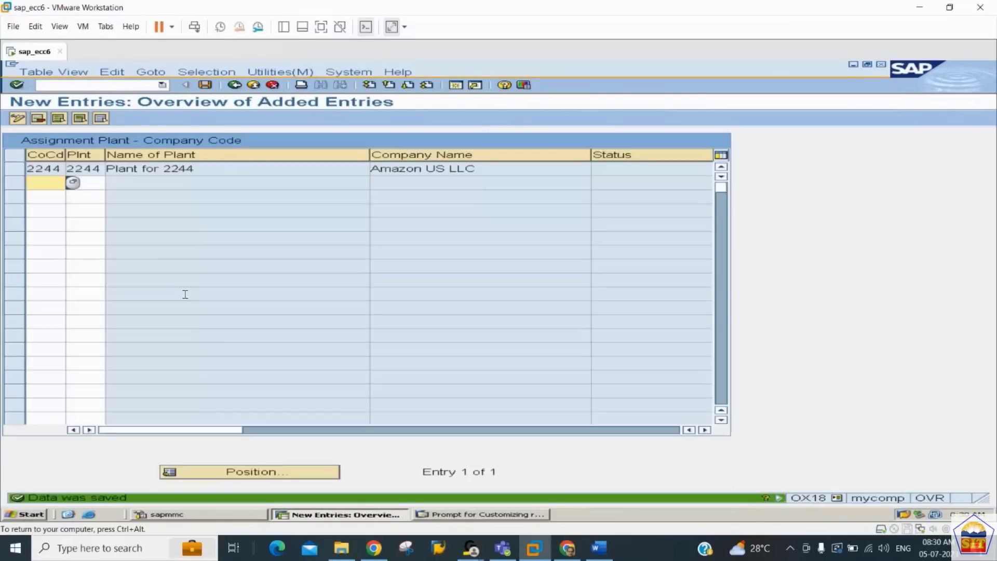
Switch to the Word notes and read Step 5, Assign Purchase Organization to Company Code, including its transaction code
click(600, 551)
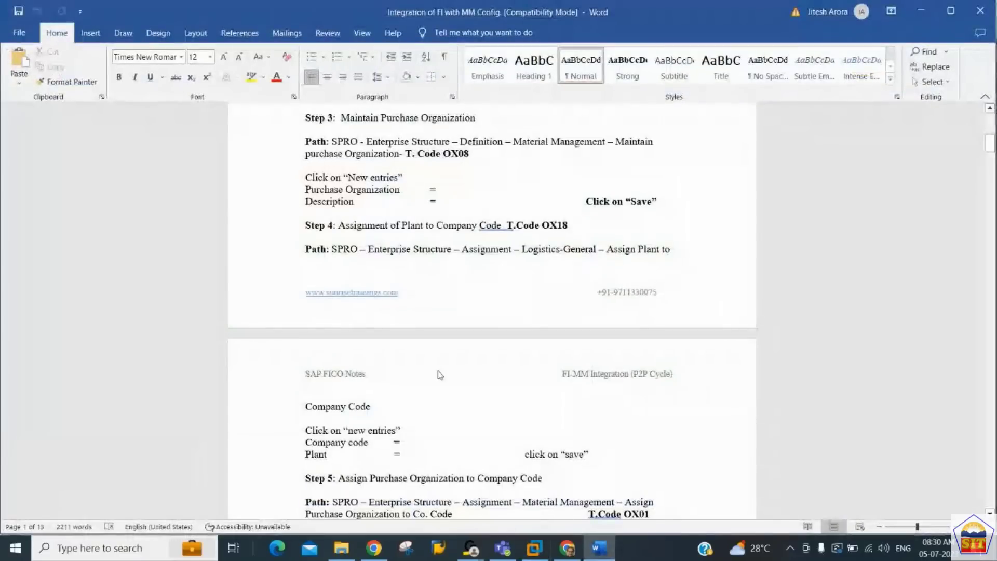
scroll(440, 375, down, 6)
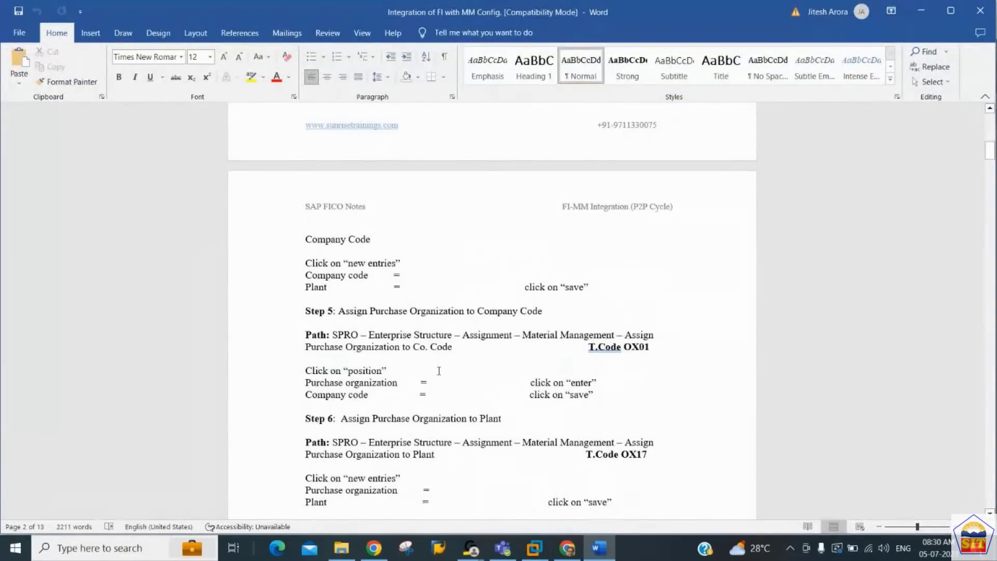
key(Up)
key(Up)
key(Up)
key(Up)
key(Up)
key(Up)
key(Up)
key(Up)
key(Up)
key(Up)
key(Up)
key(Up)
key(Up)
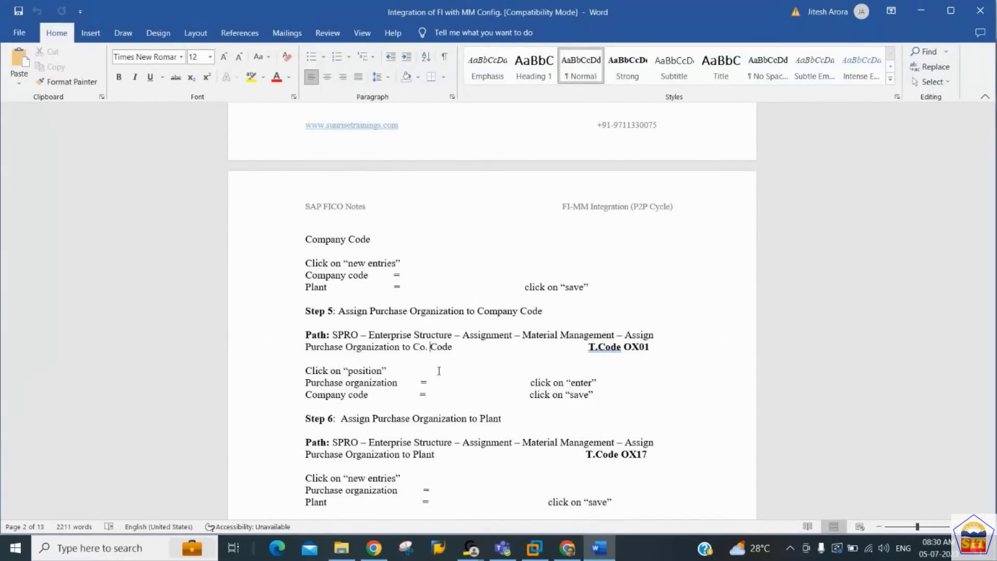
Switch back to the SAP session and run transaction OX01 to assign purchasing organizations to company codes
key(alt+Tab)
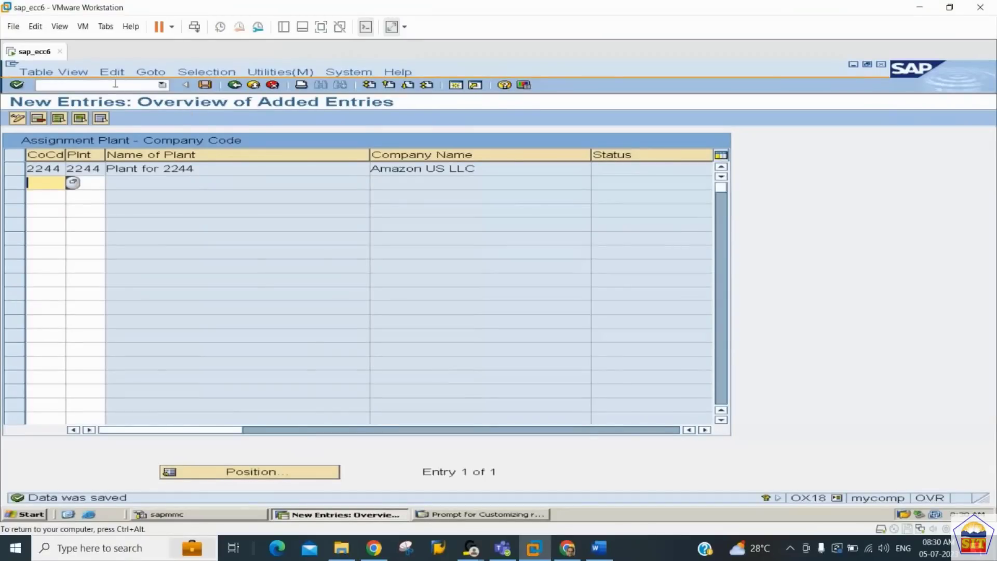
click(116, 84)
text(/nox0)
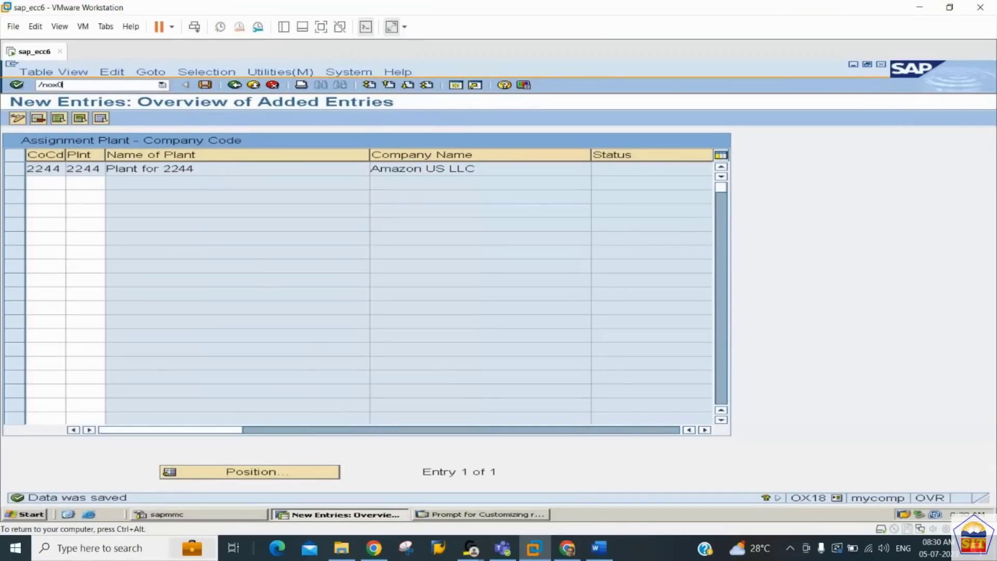
text(1)
key(Return)
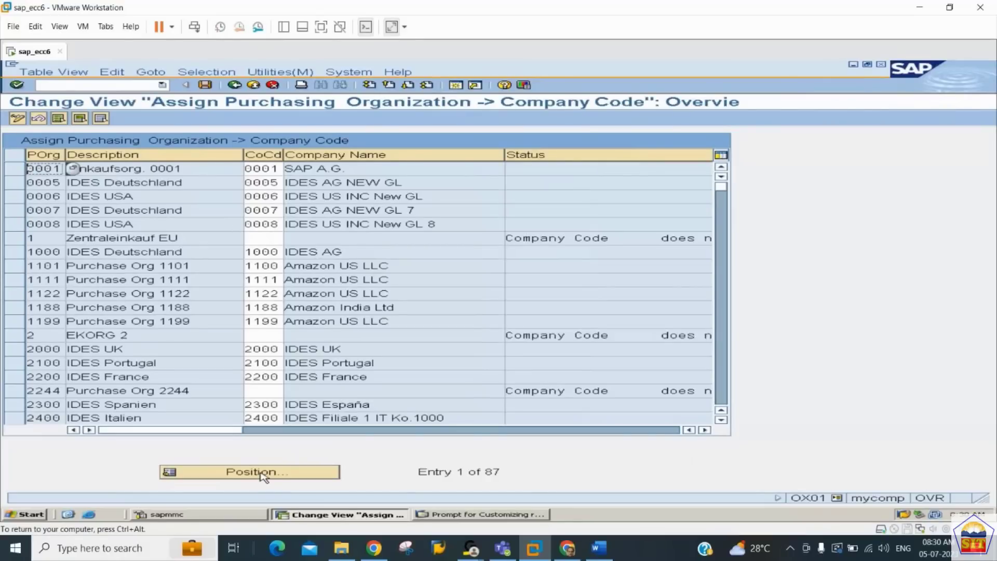
Position the list at purchasing organization 2244, assign it company code 2244 and save, accepting the customizing request
click(261, 476)
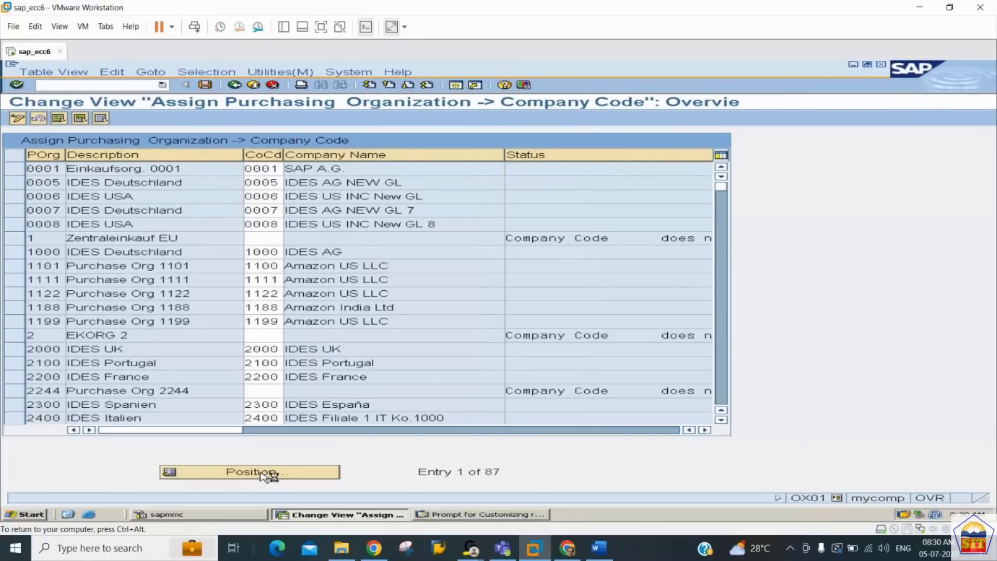
text(2)
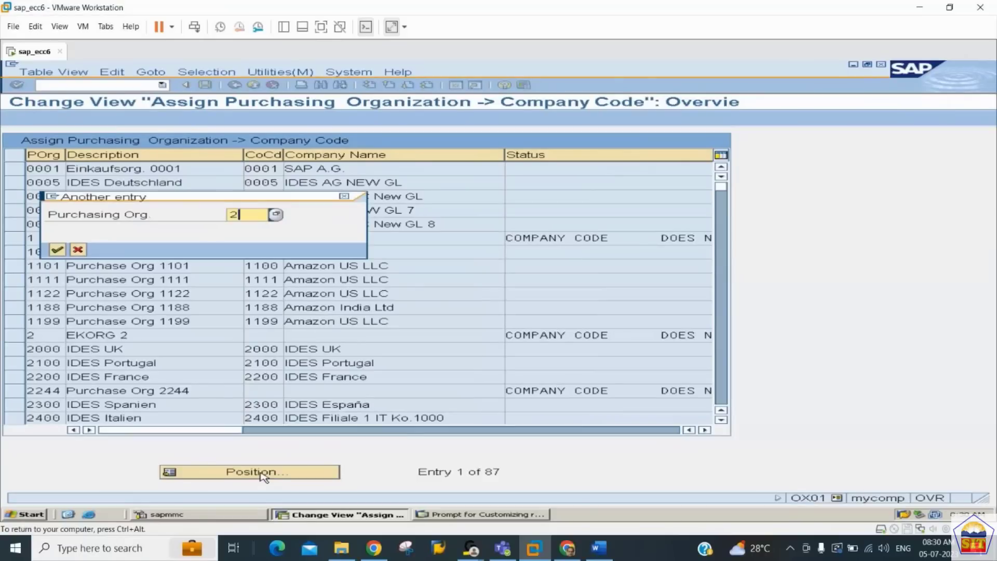
text(244)
key(Return)
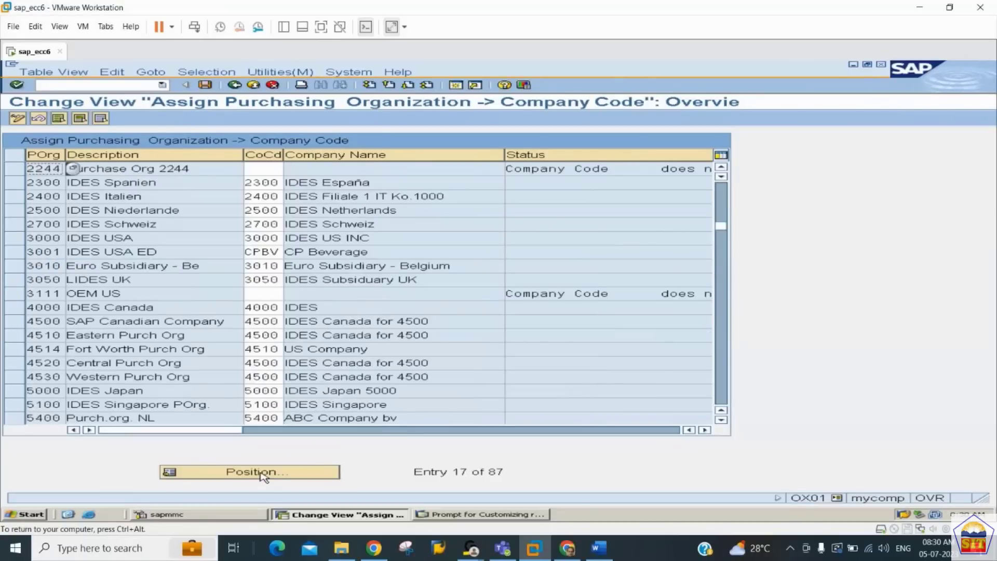
click(265, 170)
text(2244)
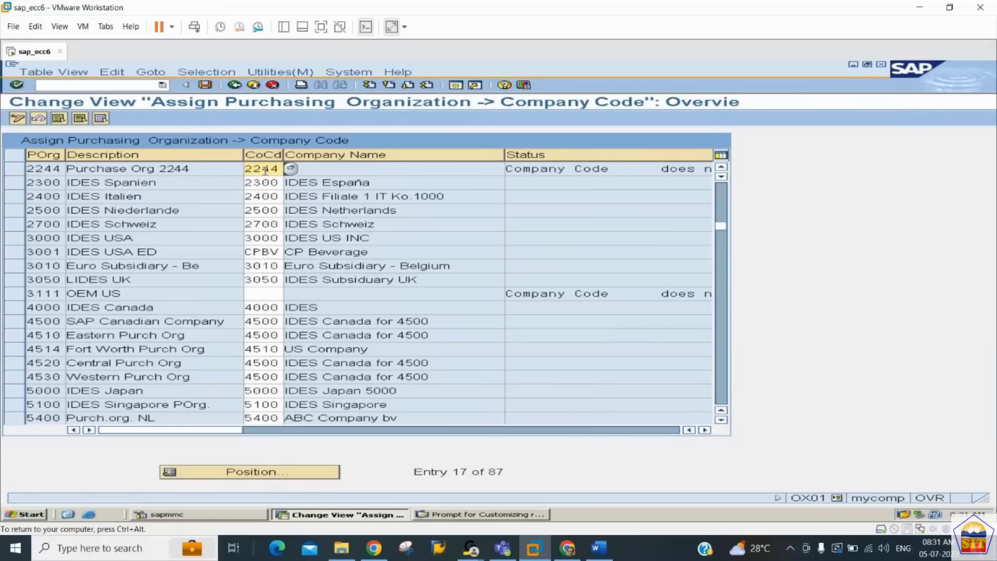
key(Return)
key(ctrl+s)
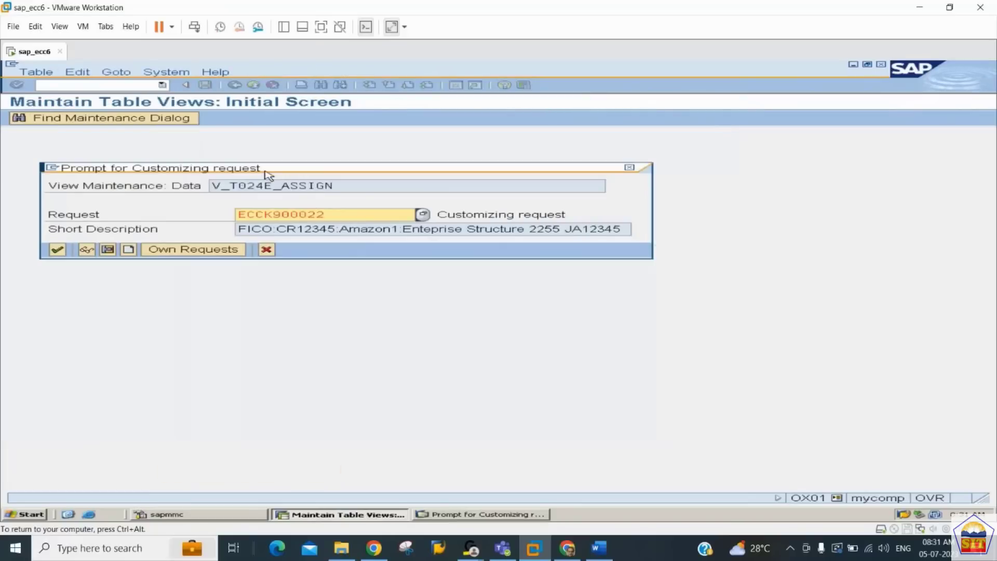
key(Return)
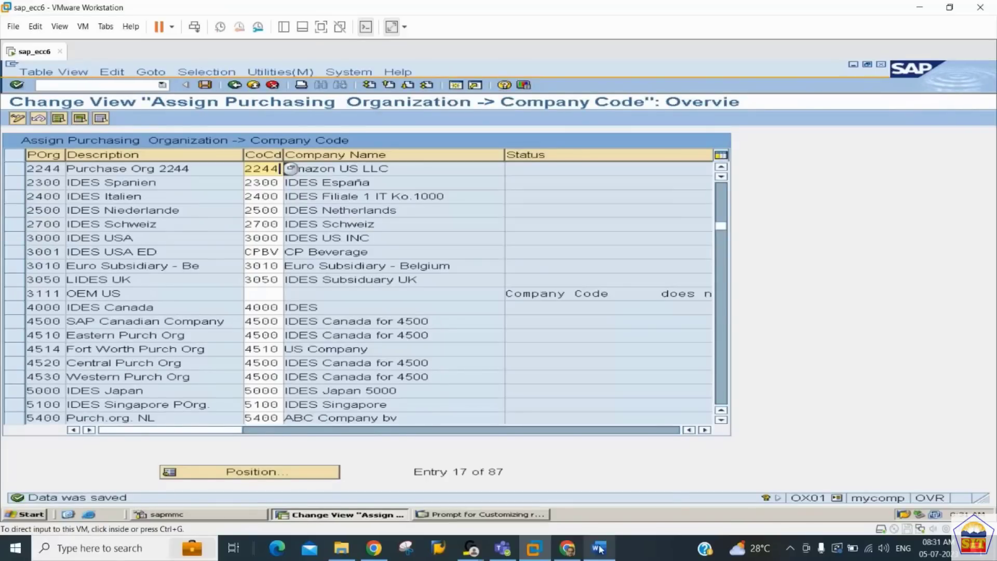
Switch to the Word notes and read Step 6, Assign Purchase Organization to Plant, including its transaction code
click(600, 550)
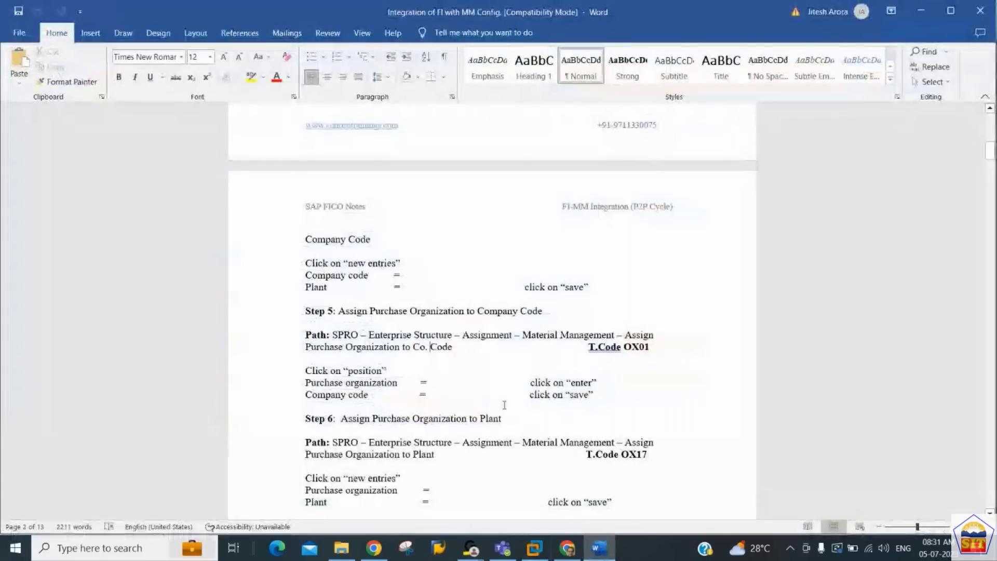
scroll(504, 405, down, 1)
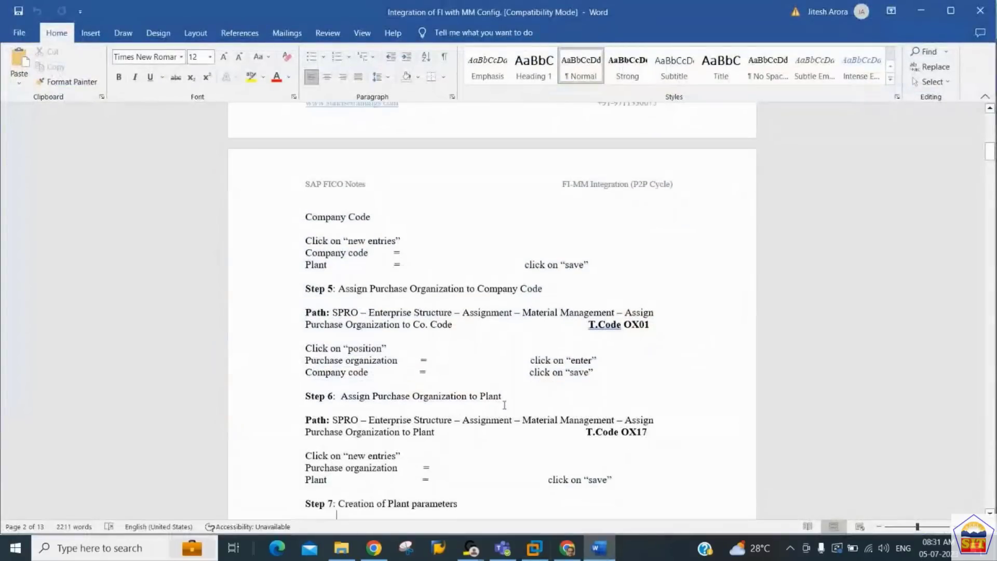
scroll(504, 405, down, 5)
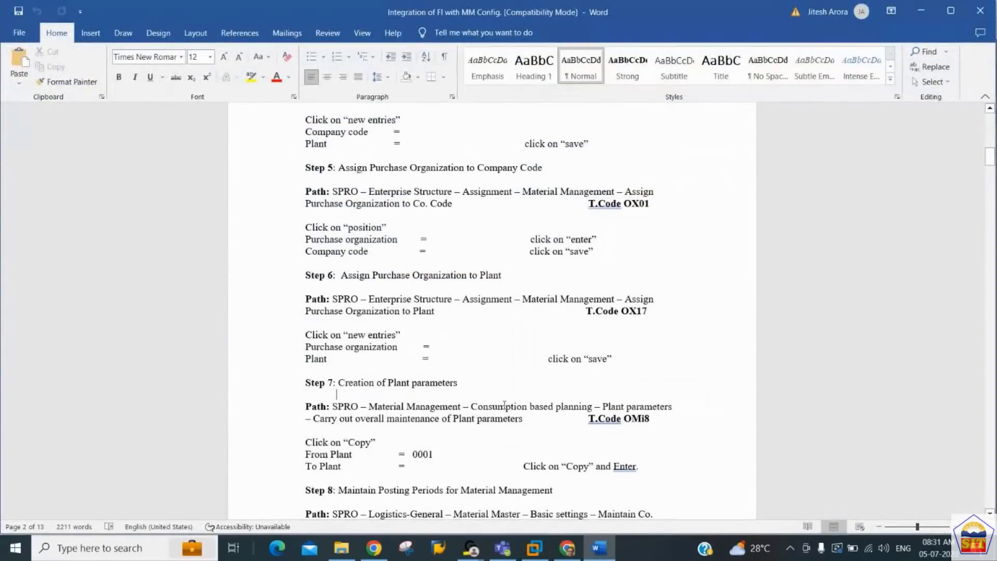
key(Up)
key(Up)
key(Up)
key(Up)
key(Up)
key(Up)
key(Up)
key(Up)
key(Up)
key(Up)
Switch back to the SAP session and run transaction OX17 to assign purchasing organizations to plants
click(534, 548)
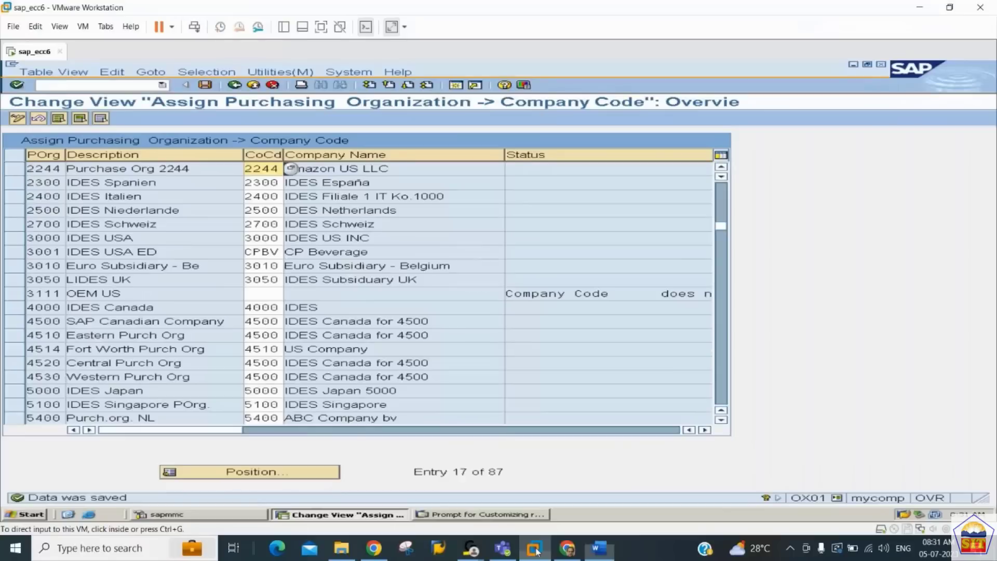
click(134, 86)
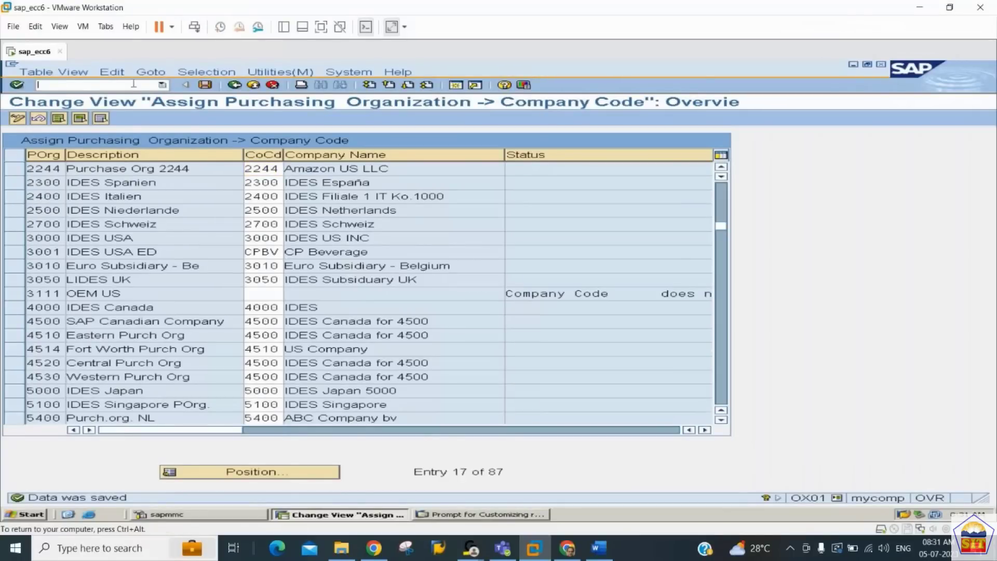
text(/nox)
text(01)
key(Return)
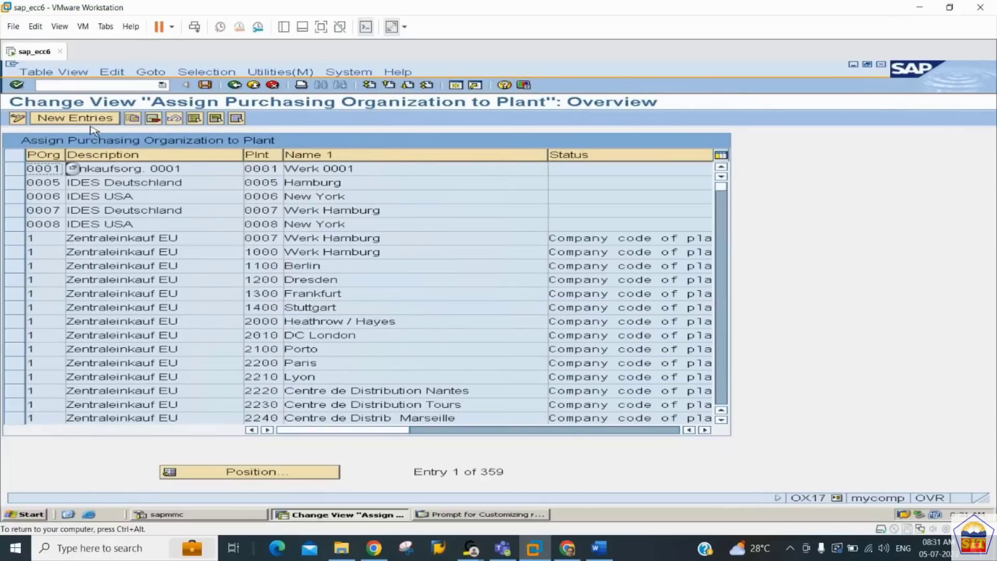
Add a new entry assigning purchasing organization 2244 to plant 2244 and save it, accepting the customizing request
click(75, 118)
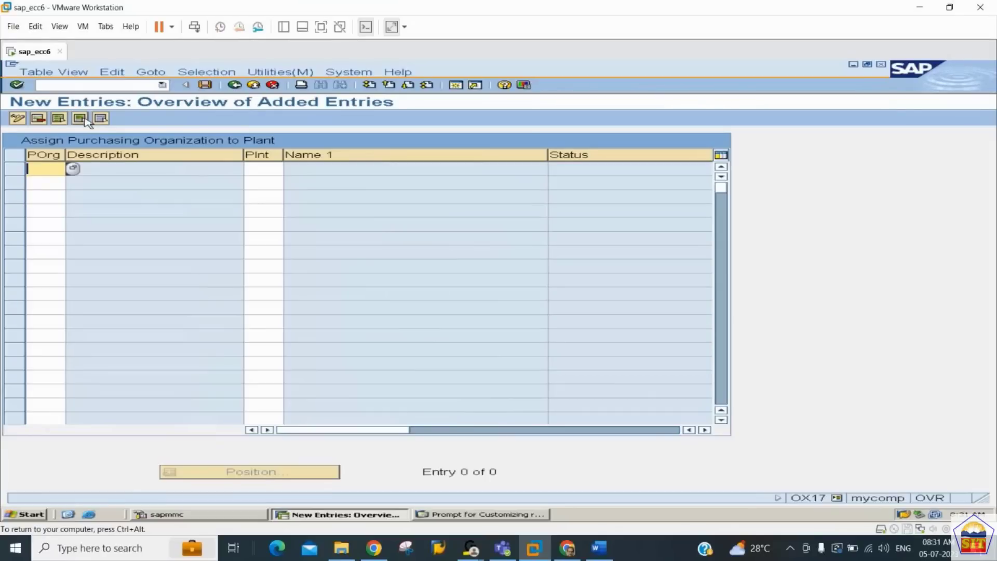
text(2244)
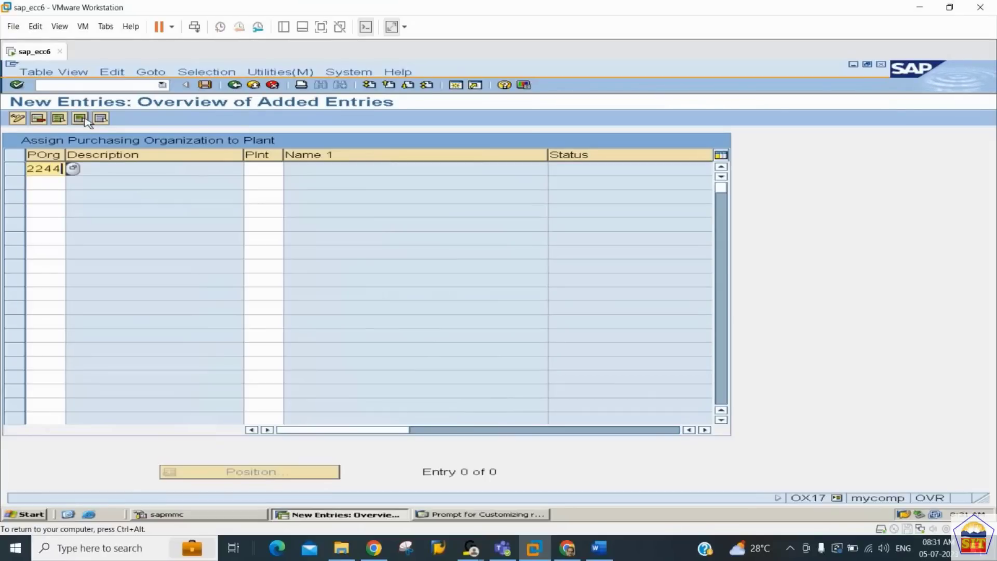
key(Tab)
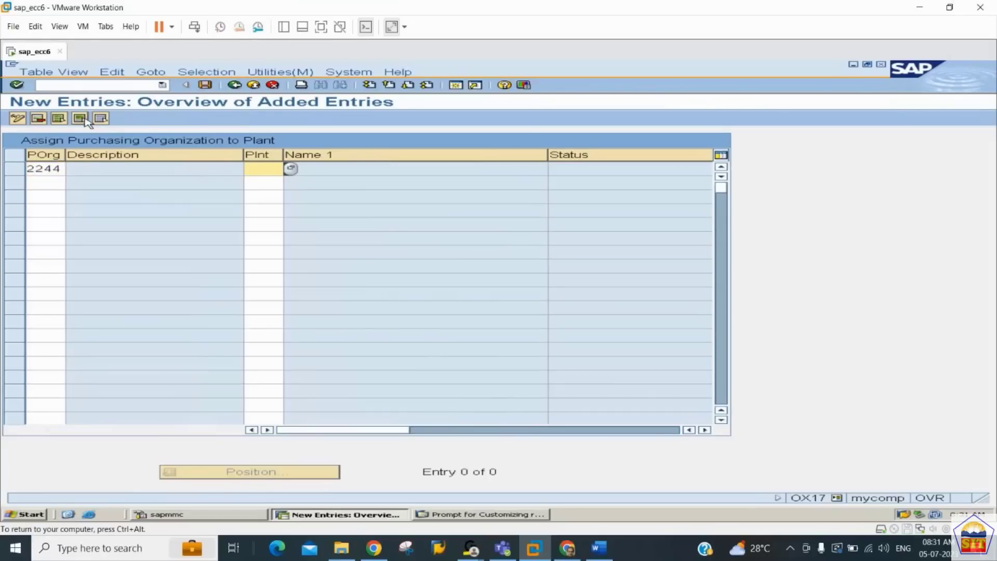
text(2244)
key(Return)
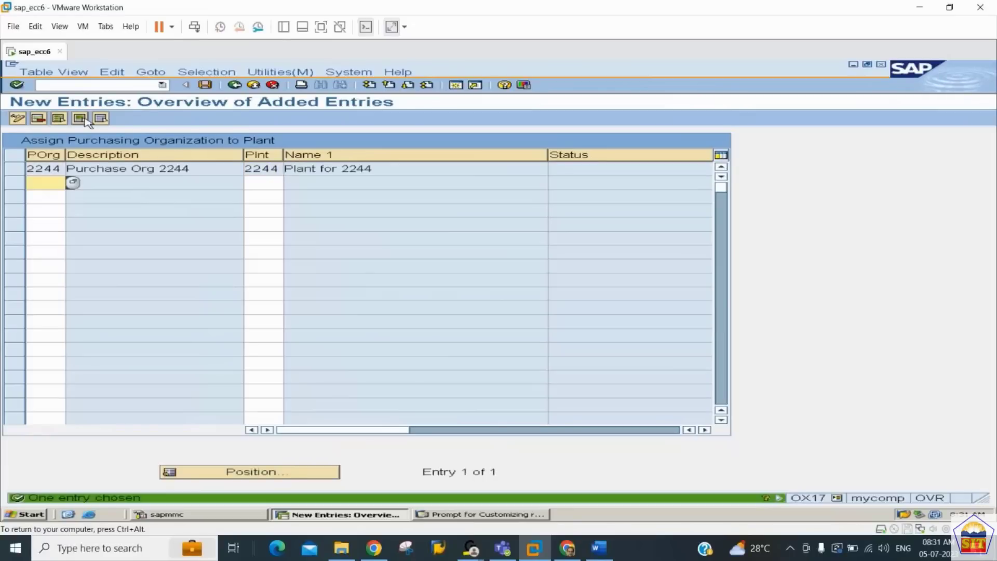
key(ctrl+s)
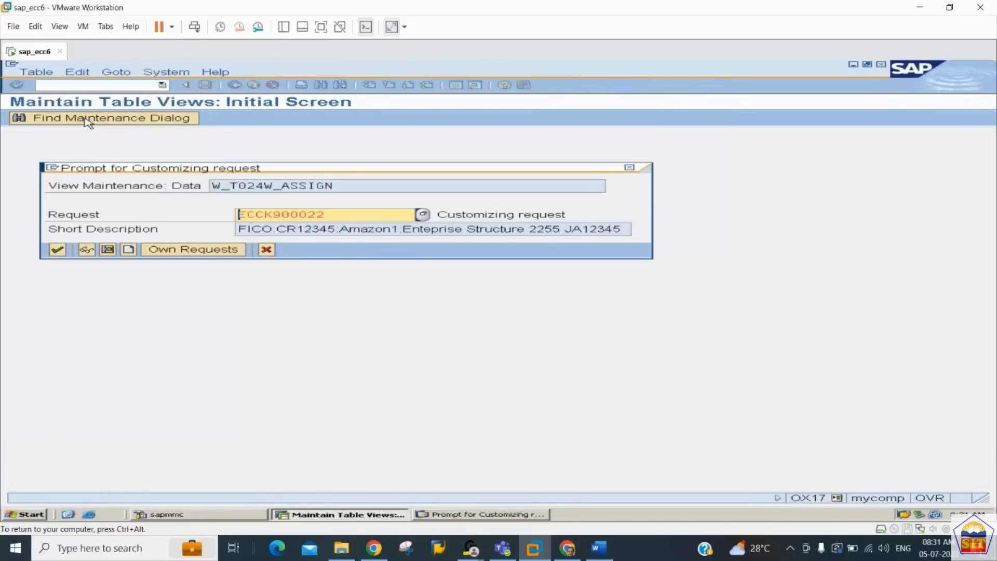
key(Return)
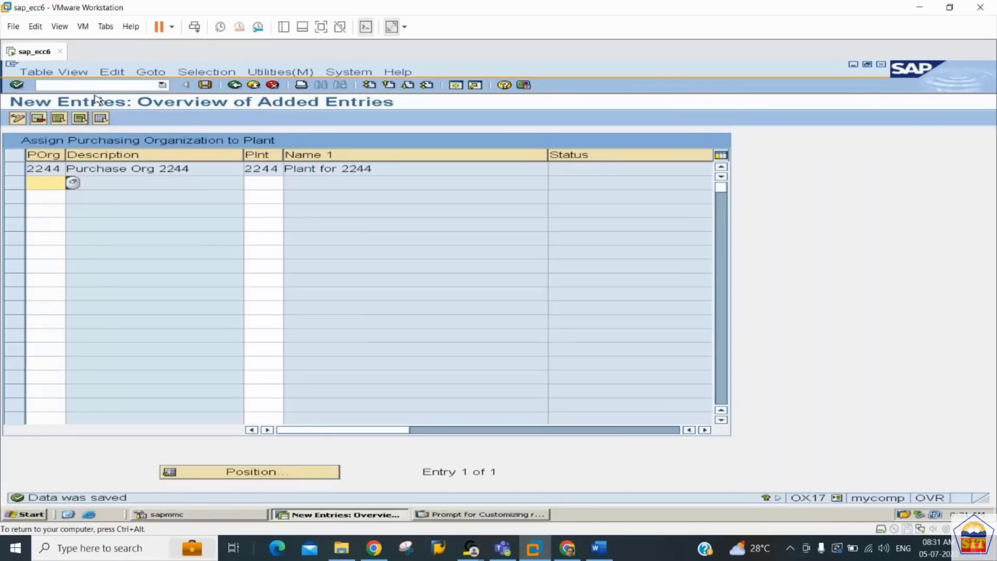
Return to the overview of purchasing organization to plant assignments and switch to the Word notes
click(235, 85)
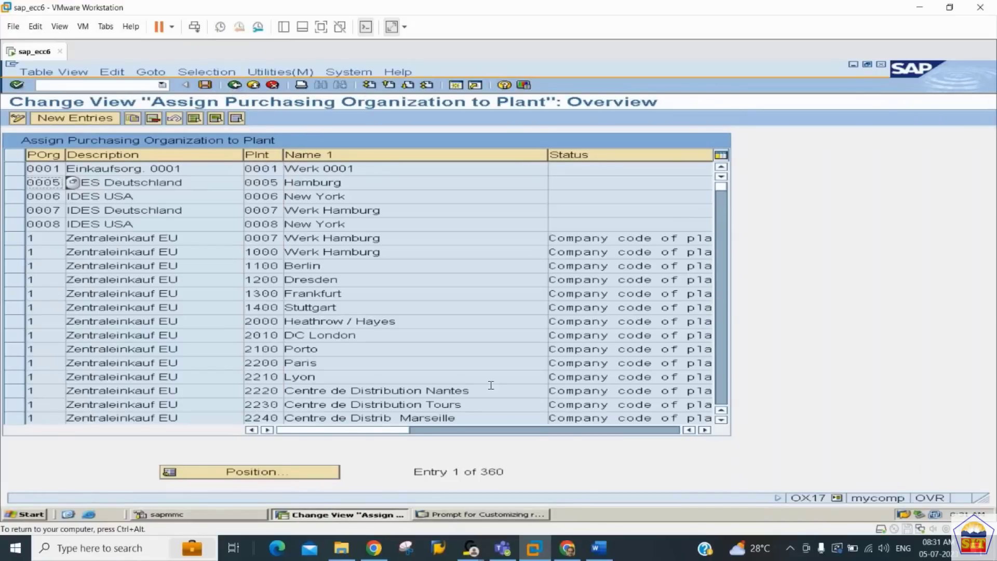
click(599, 548)
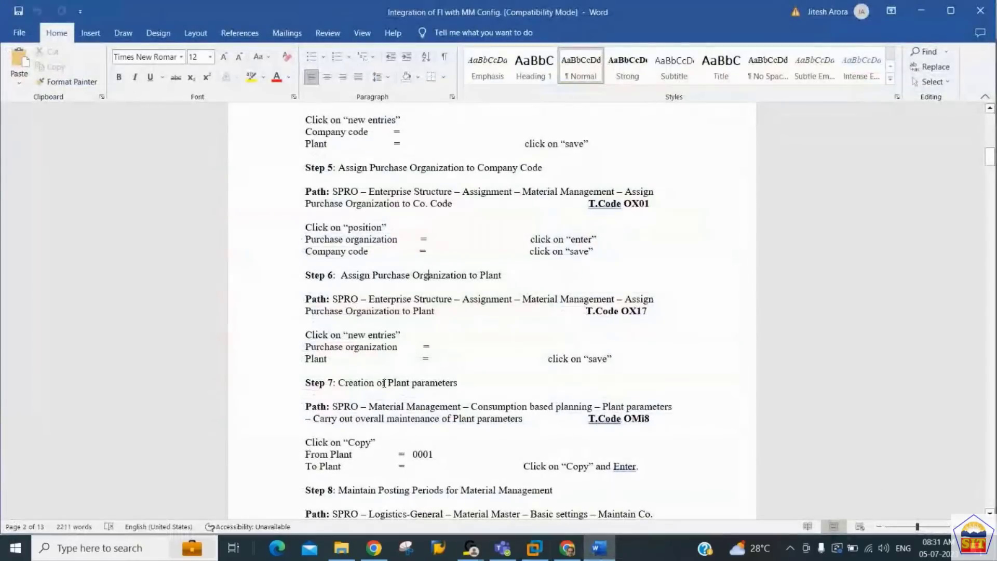
Read Step 7, Creation of Plant parameters, in the Word notes, including its transaction code and the plant copy instructions
key(Down)
key(Down)
key(Down)
key(Down)
key(Down)
key(Down)
key(Down)
key(Down)
key(Down)
key(Down)
key(Down)
key(Down)
key(Down)
key(Down)
key(Down)
key(Down)
key(Down)
key(Down)
key(Down)
key(Down)
key(Down)
key(Down)
key(Down)
key(Down)
key(Down)
key(Down)
key(Down)
key(Down)
key(Down)
key(Down)
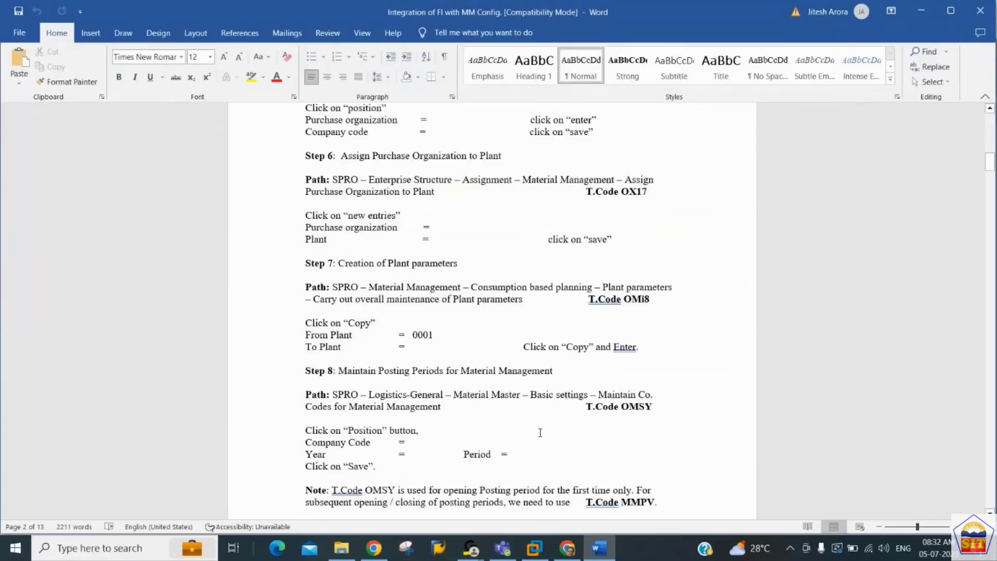
Switch to the SAP session and run transaction OMI8 to maintain the plant parameters
key(alt+Tab)
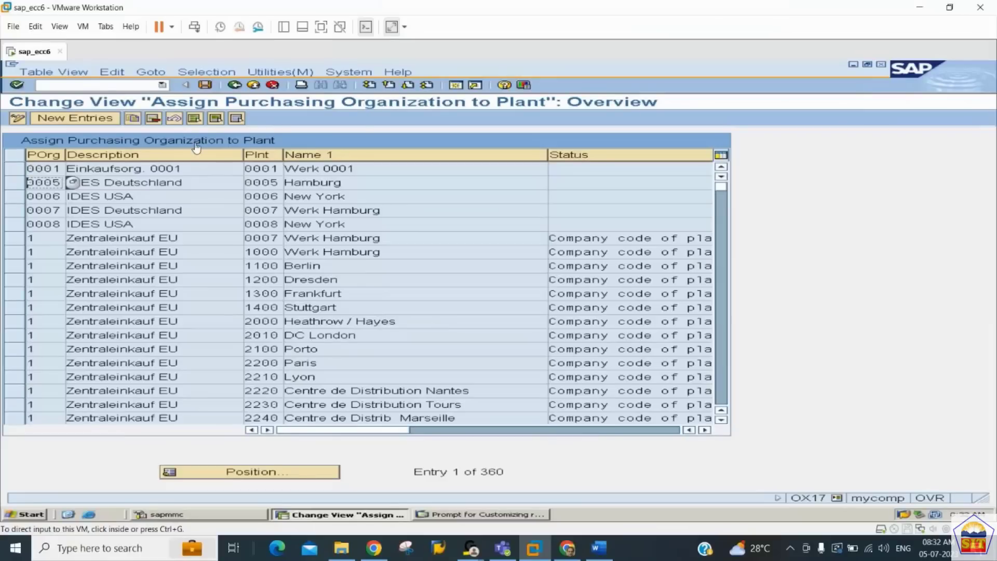
click(121, 85)
text(/no)
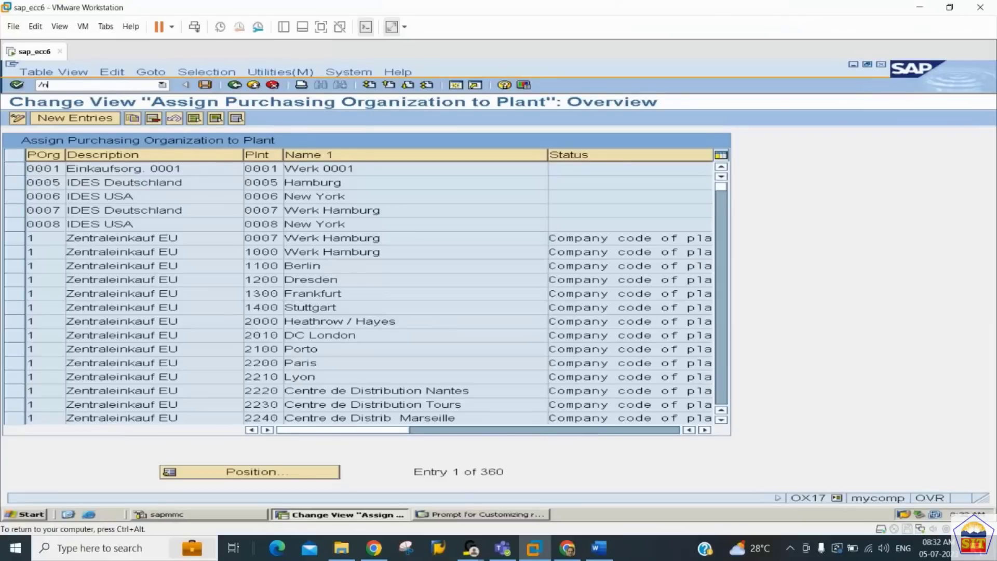
text(mki)
key(Return)
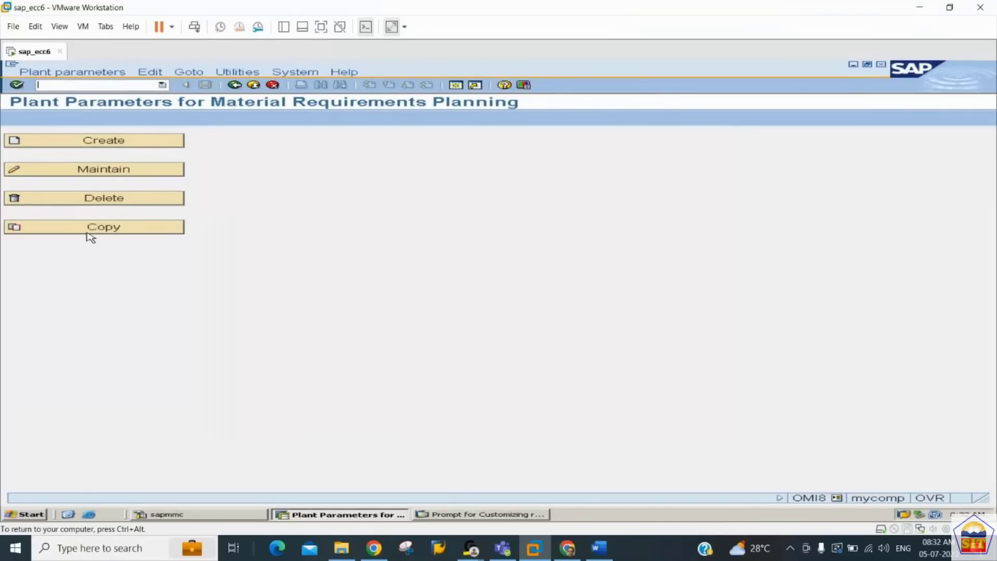
Copy the plant parameters from plant 0001 to plant 2244, accepting the customizing request
click(94, 233)
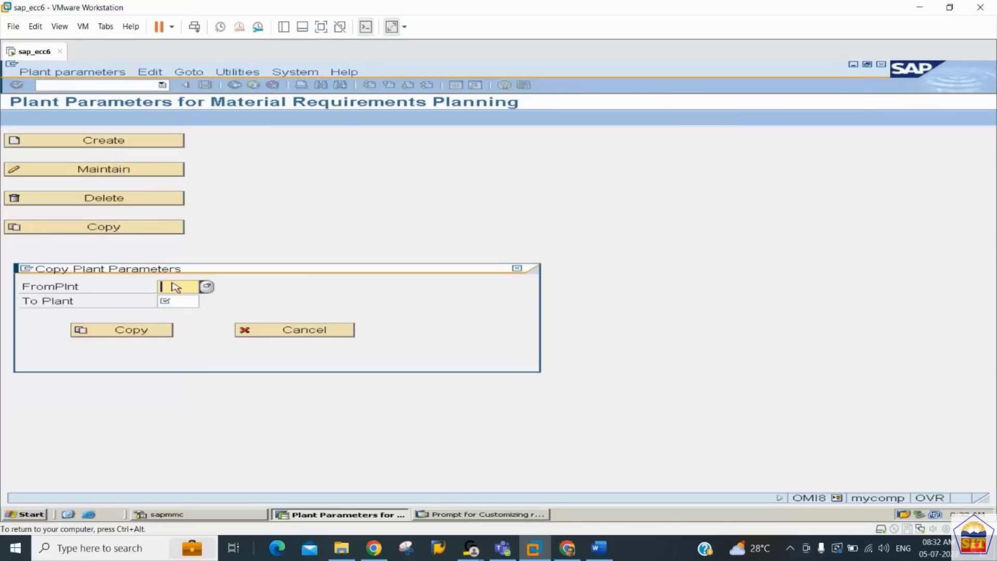
click(207, 287)
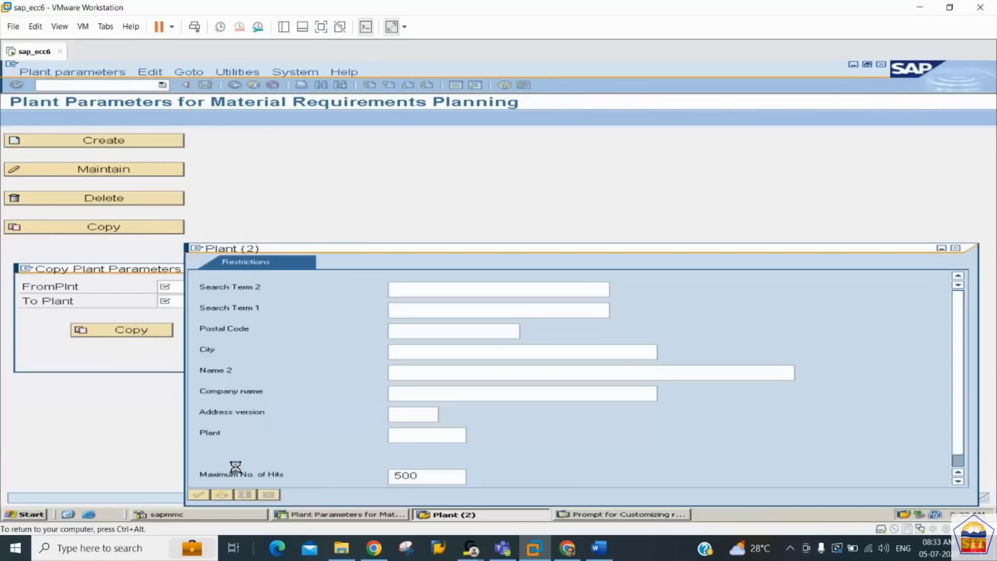
key(Return)
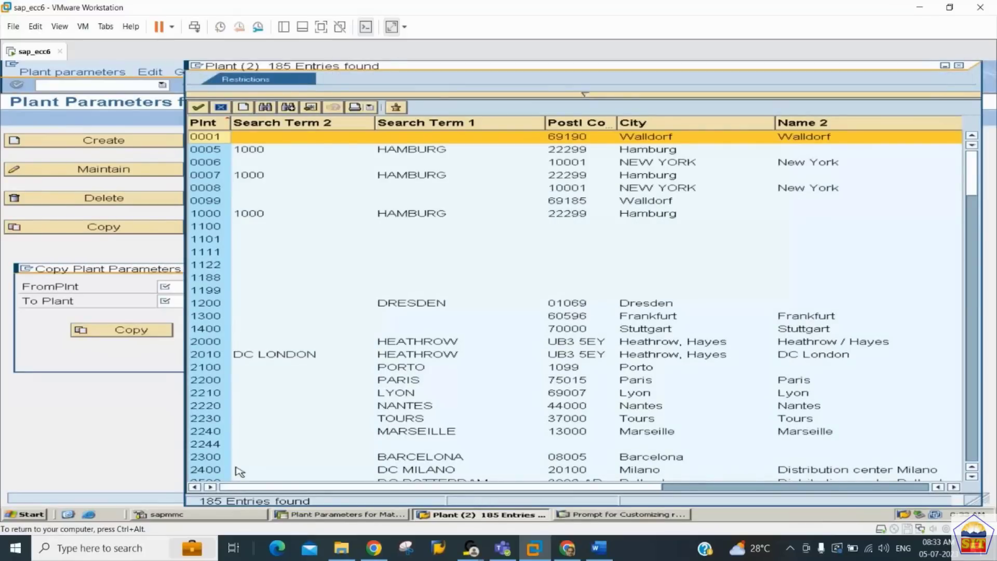
key(Return)
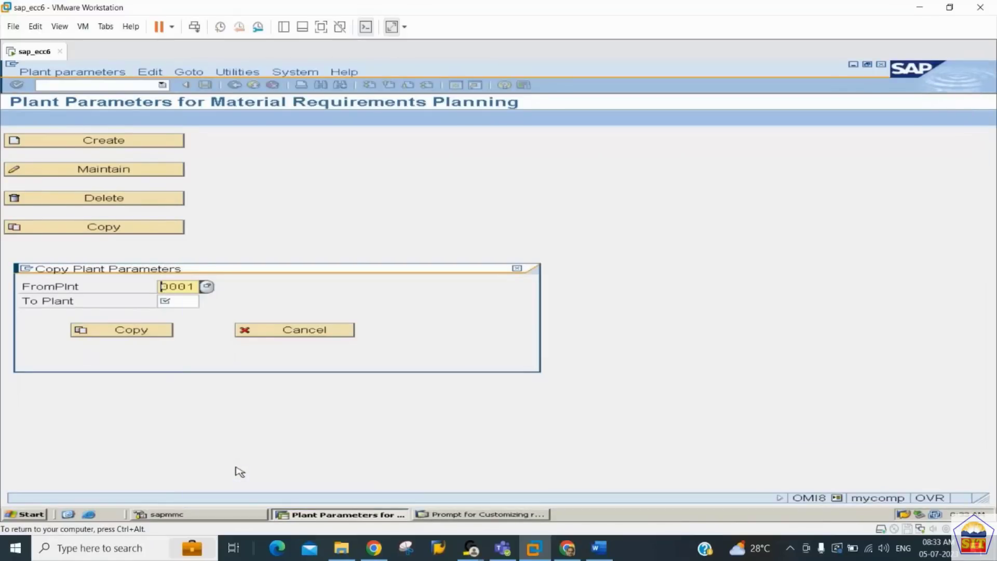
key(Tab)
text(2244)
key(Tab)
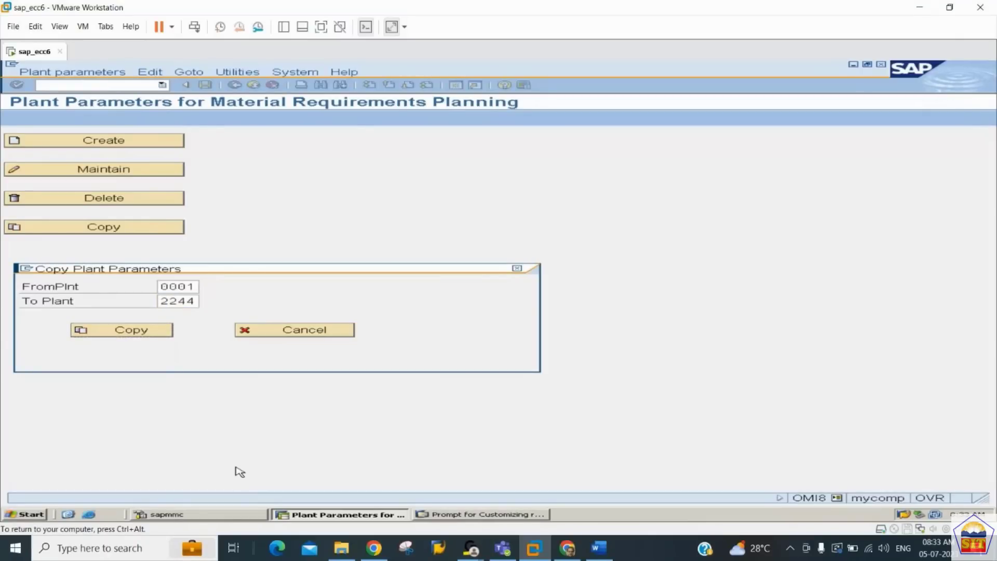
key(Return)
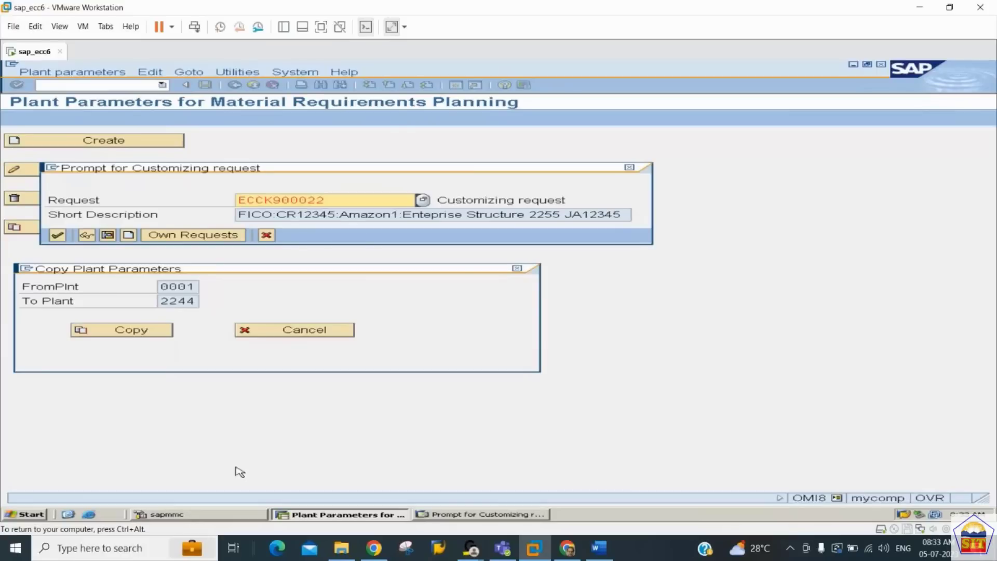
key(Return)
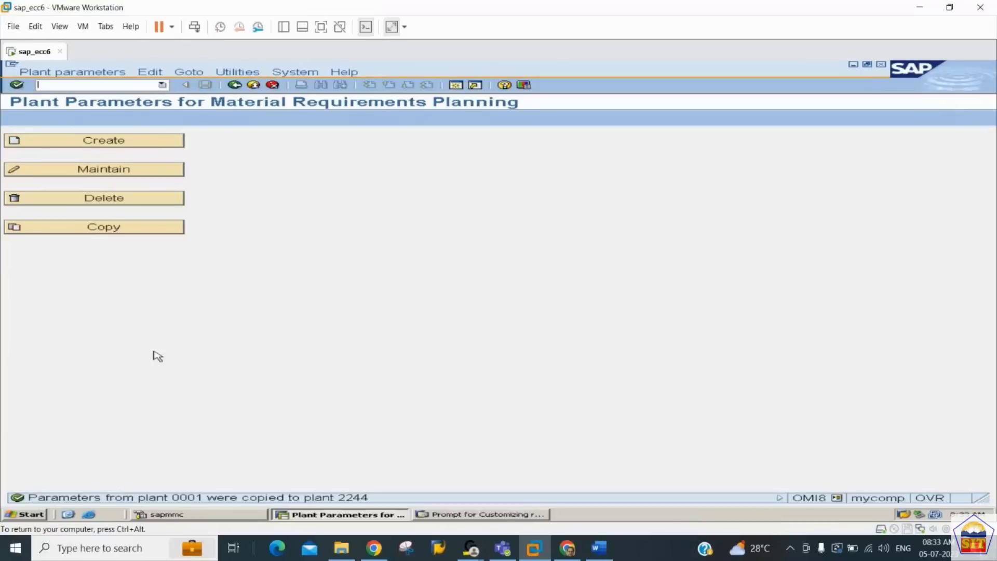
Leave the plant parameters transaction and switch to the Word notes
click(234, 86)
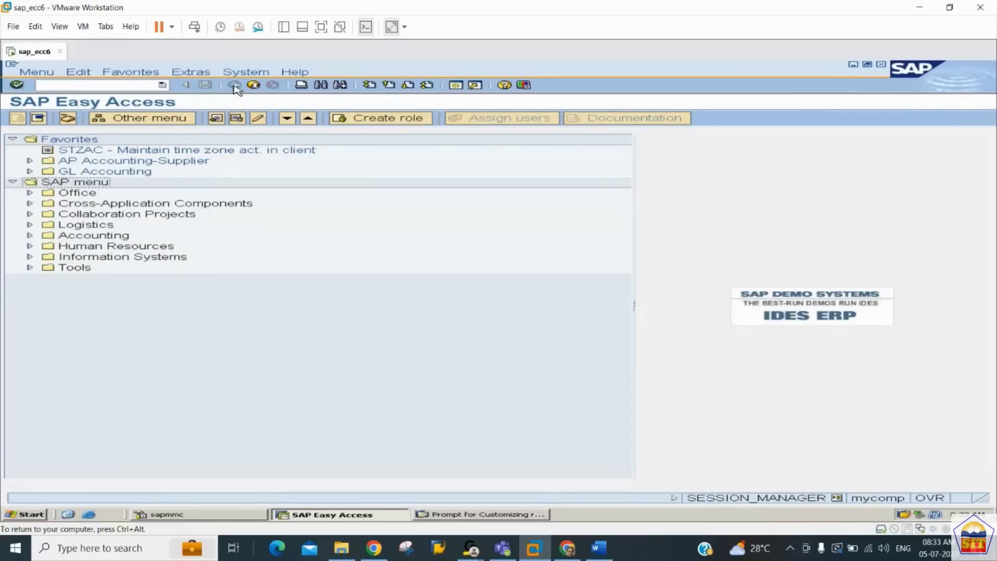
key(alt+Tab)
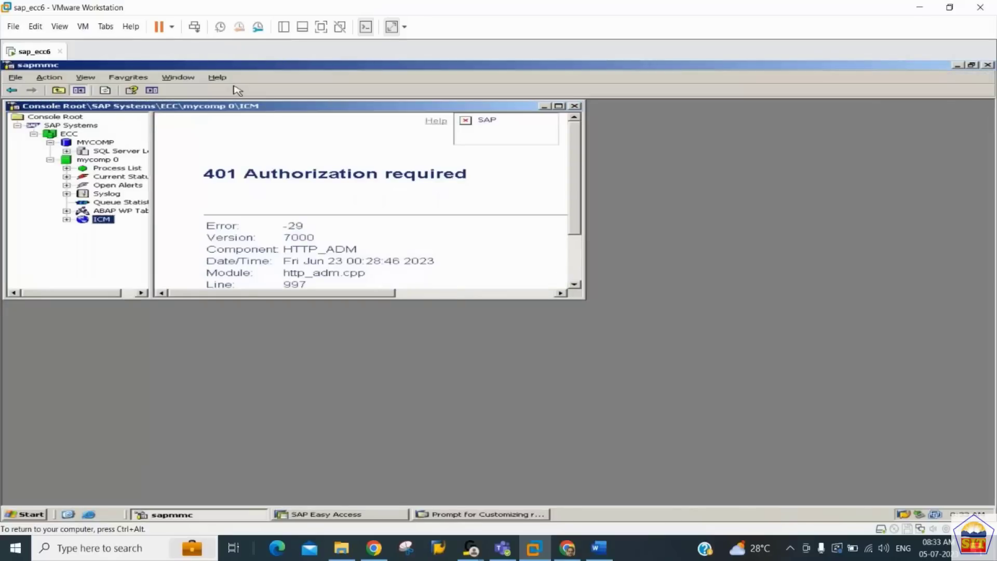
key(alt+Tab)
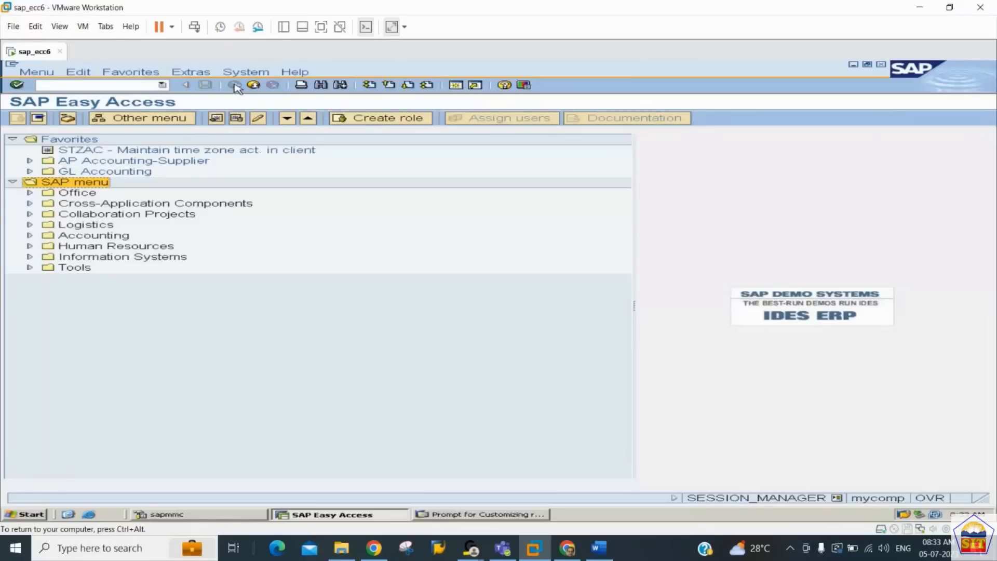
key(ctrl+alt)
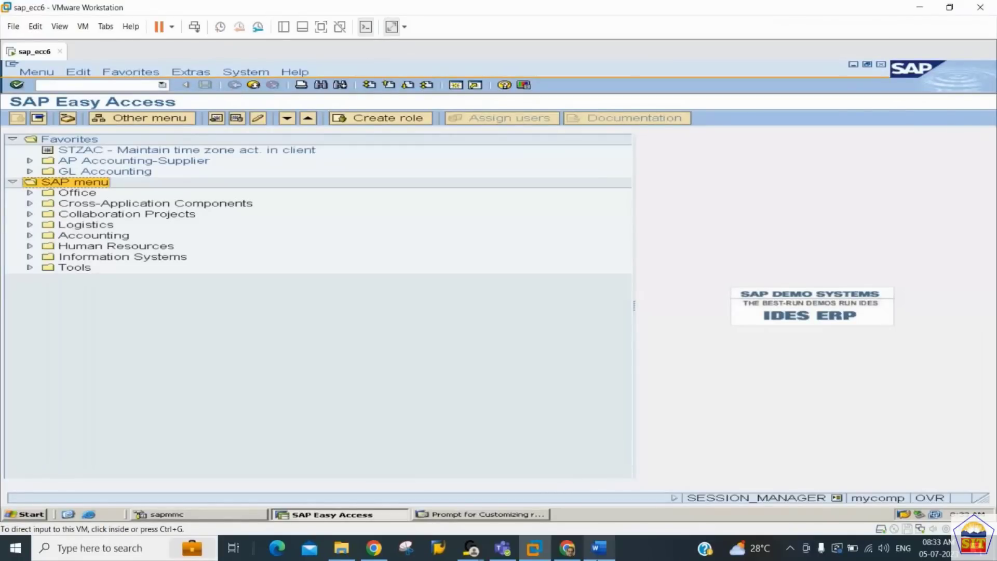
click(599, 548)
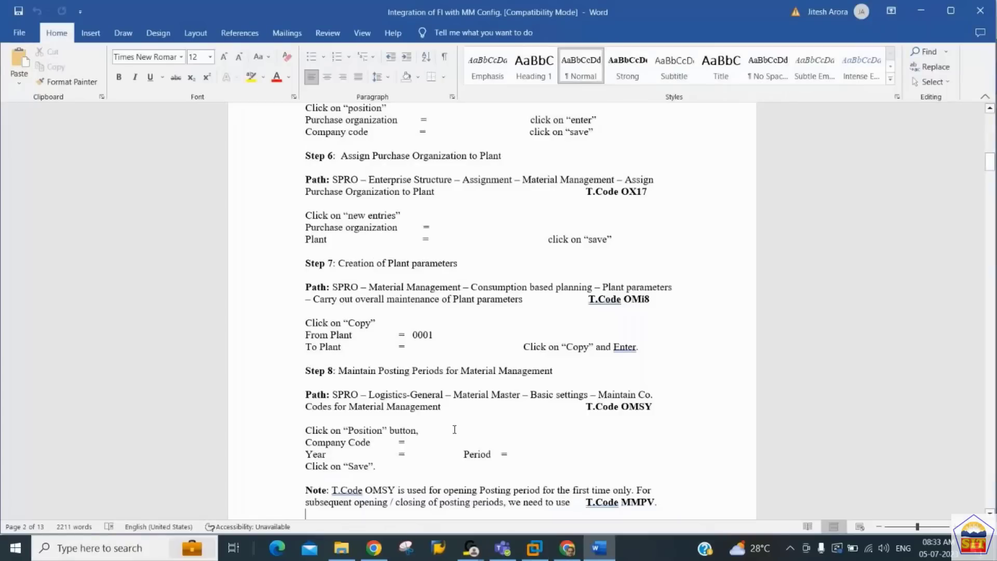
Read Step 8, Maintain Posting Periods for Material Management, and its note on when to use OMSY and MMPV
key(Up)
key(Up)
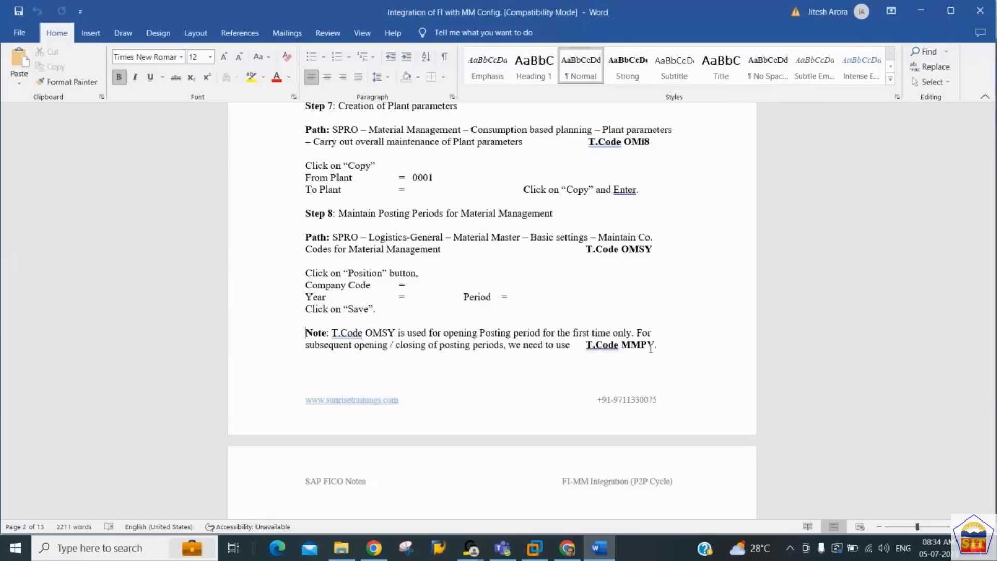
key(Up)
key(Up)
key(Up)
key(Up)
key(Up)
key(Up)
Switch back to the SAP session, run transaction OMSY and position the company code list at 2244
key(alt+Tab)
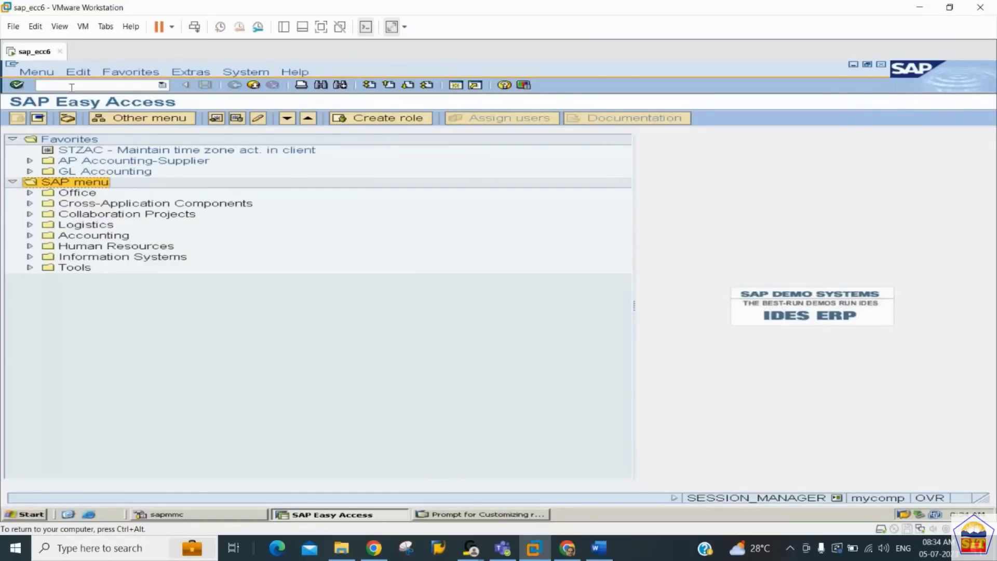
text(omsy)
key(Return)
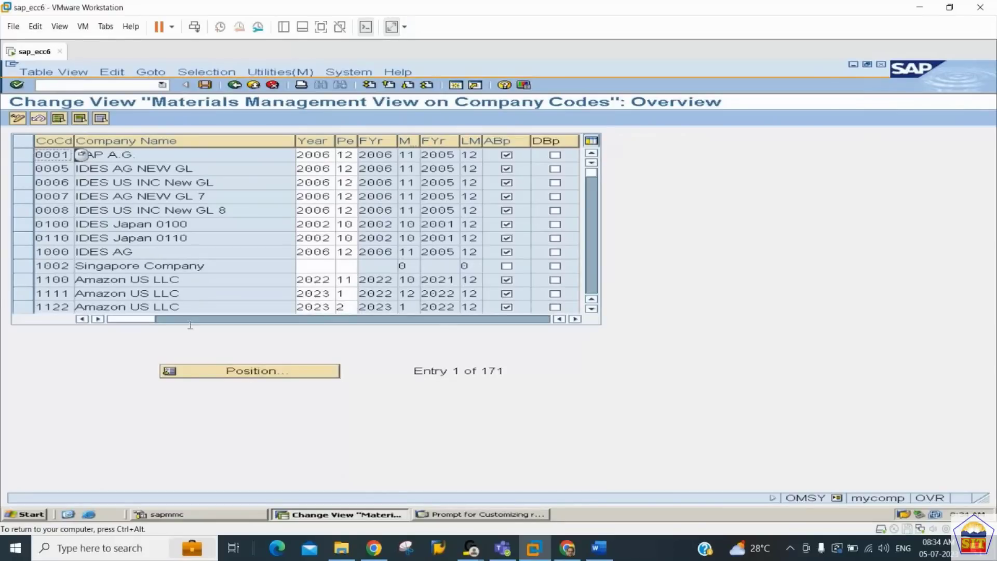
click(253, 371)
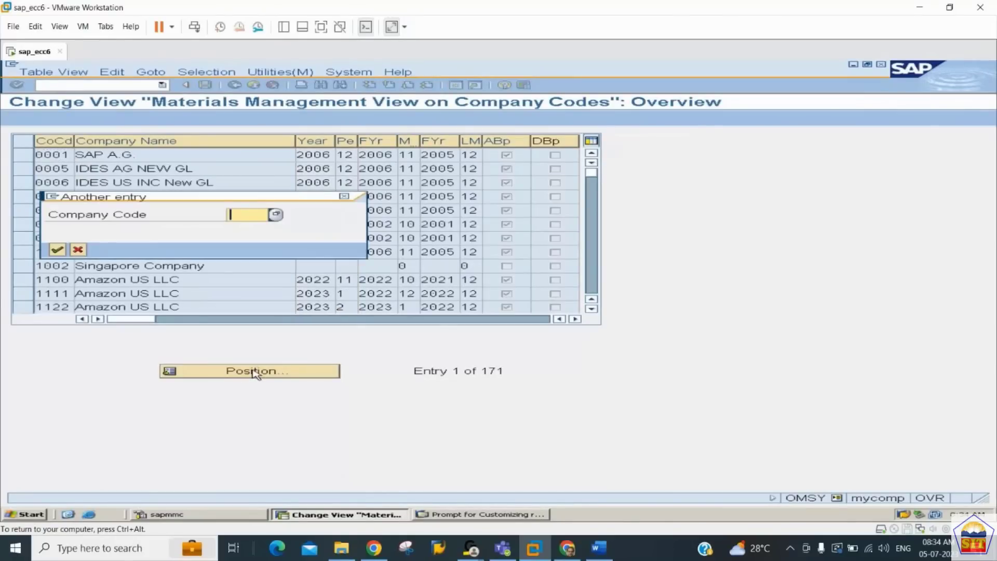
text(2244)
key(Return)
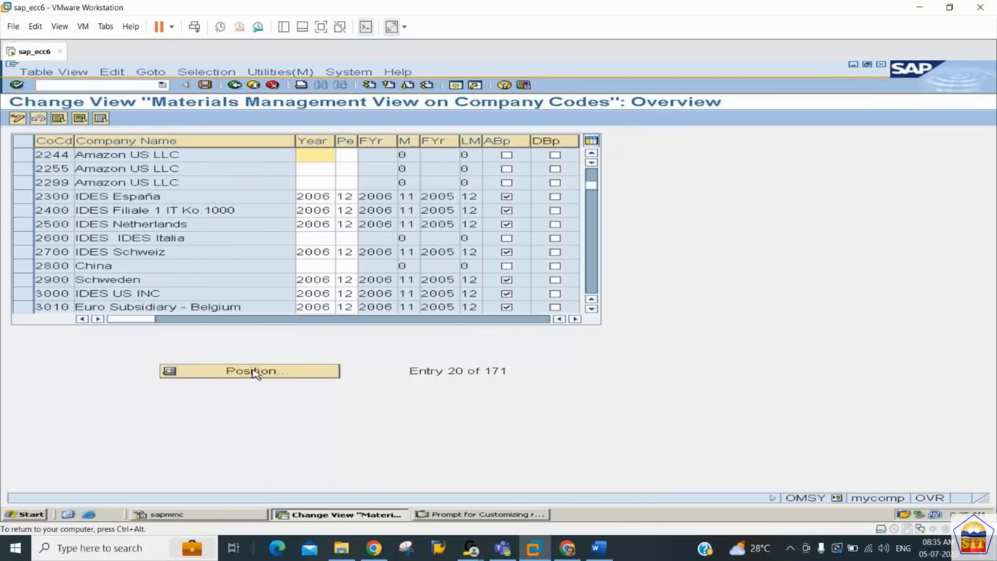
Set year 2023 and period 6 for company code 2244 and save, accepting the customizing request
text(2023)
key(Tab)
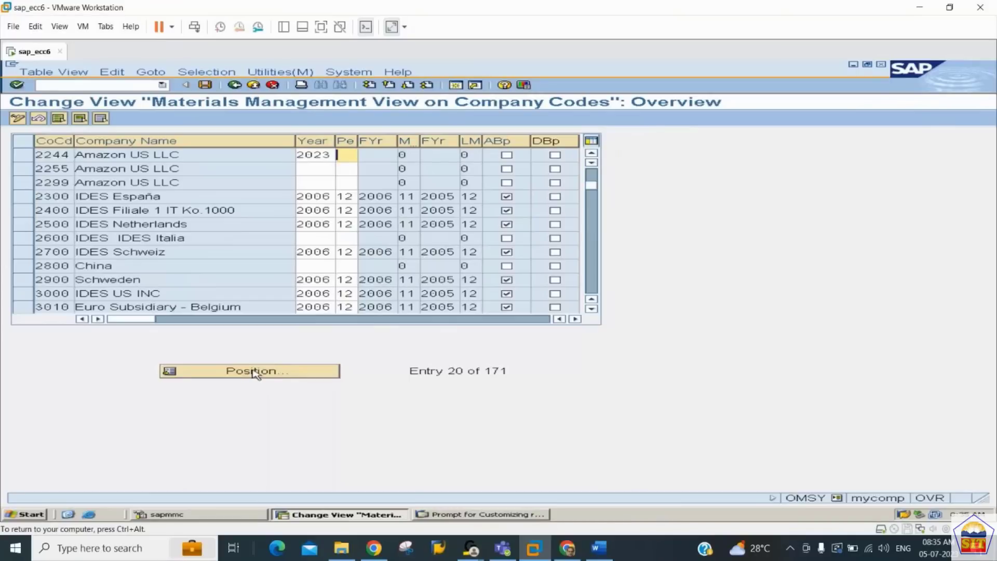
text(6)
click(254, 371)
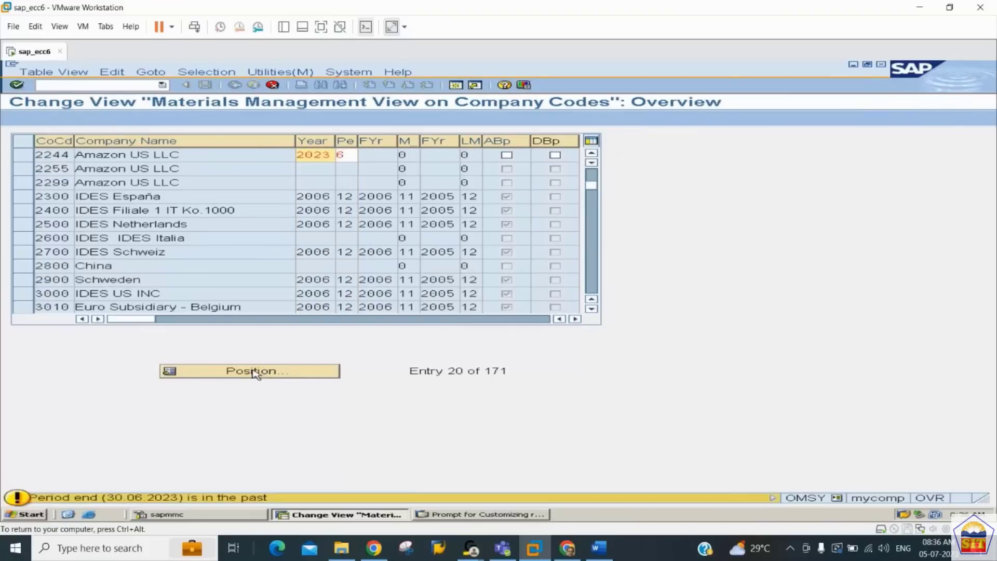
key(Return)
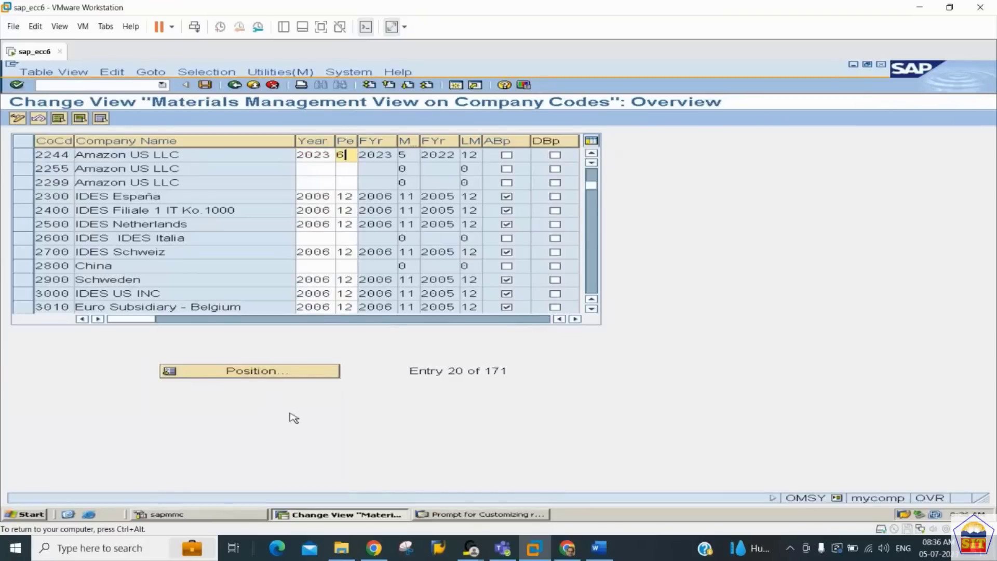
key(ctrl+s)
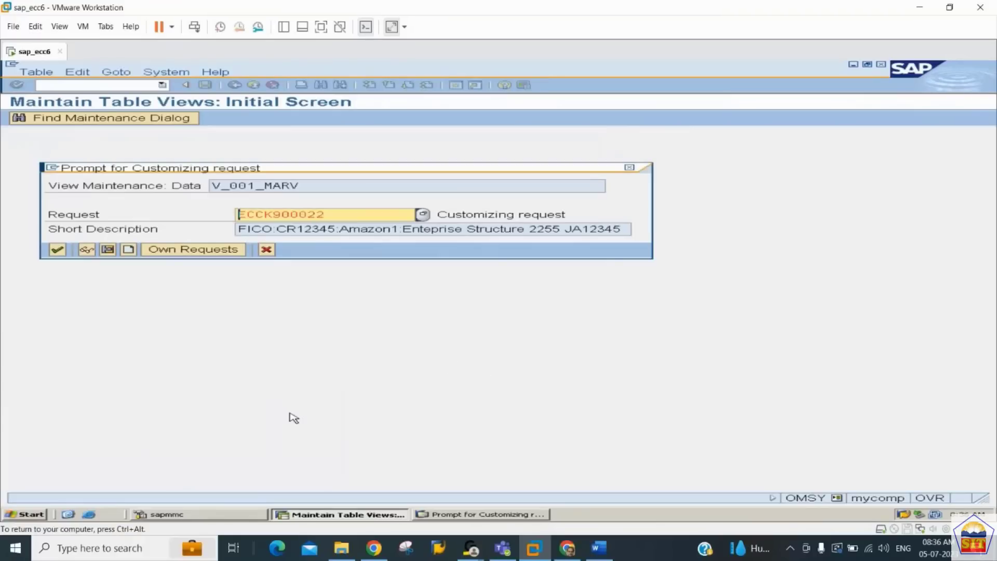
key(Return)
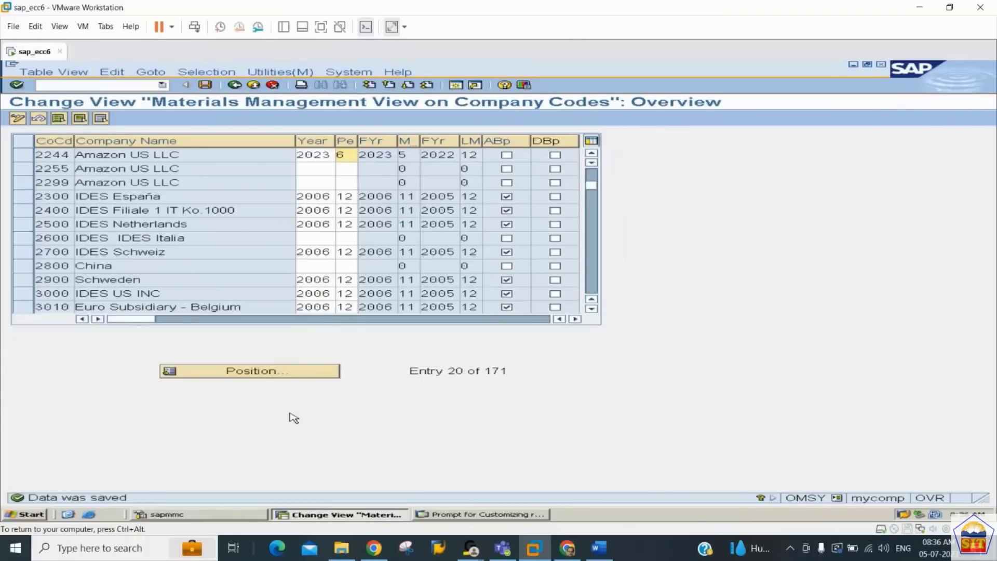
Leave the company code posting period view and return to the Word notes
click(235, 86)
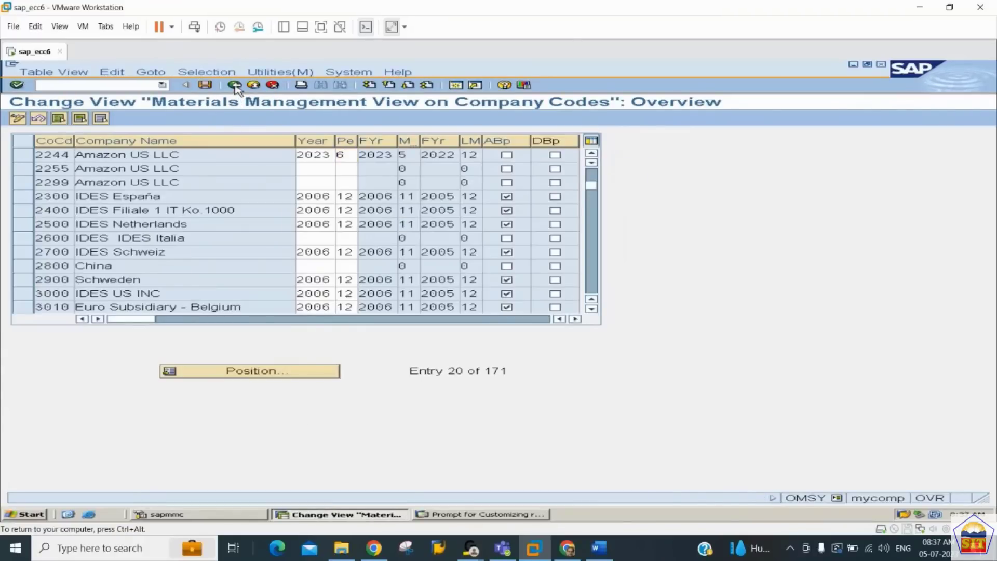
key(alt+Tab)
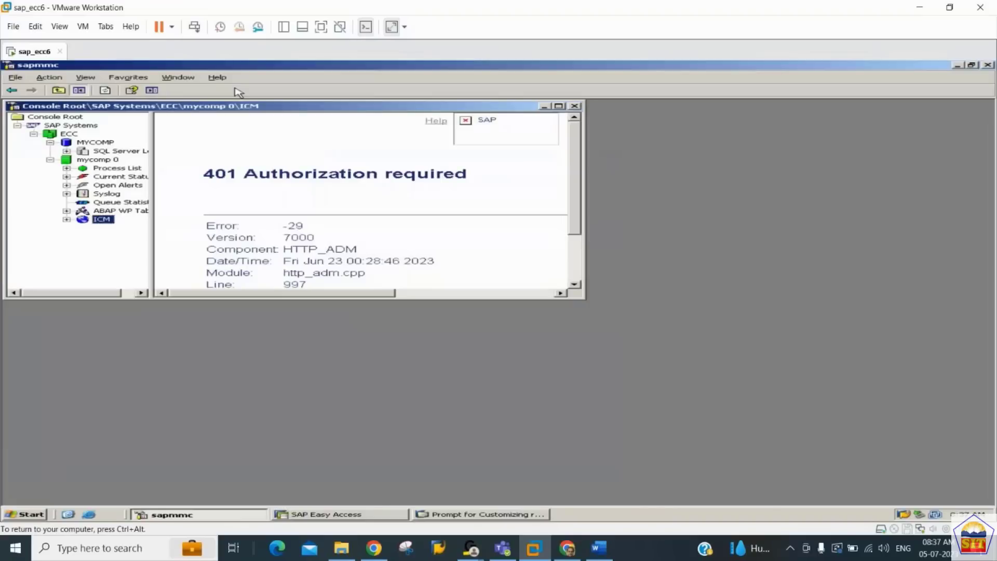
key(alt+Tab)
key(alt+Tab)
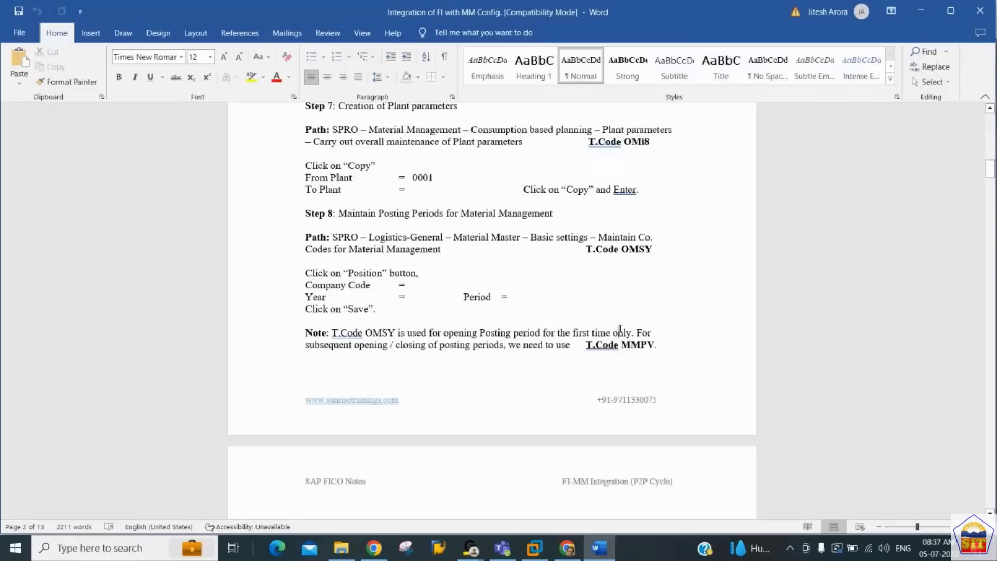
Highlight the transaction code MMPV in the note under Step 8
key(Down)
key(shift+Right)
key(shift+Right)
key(shift+Right)
key(shift+Right)
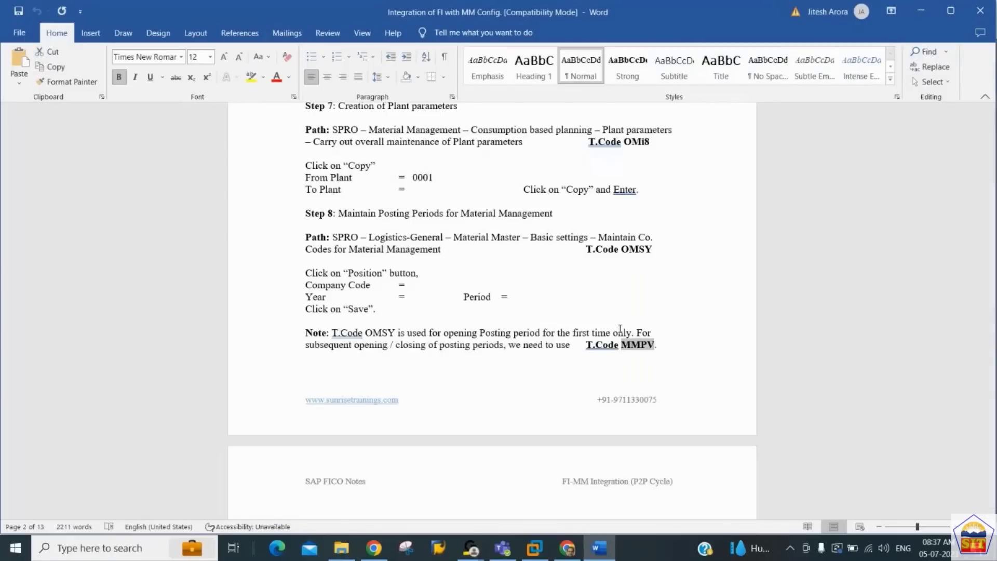
Switch to the SAP session, run transaction MMRV and display the posting periods of company code 2244
click(536, 546)
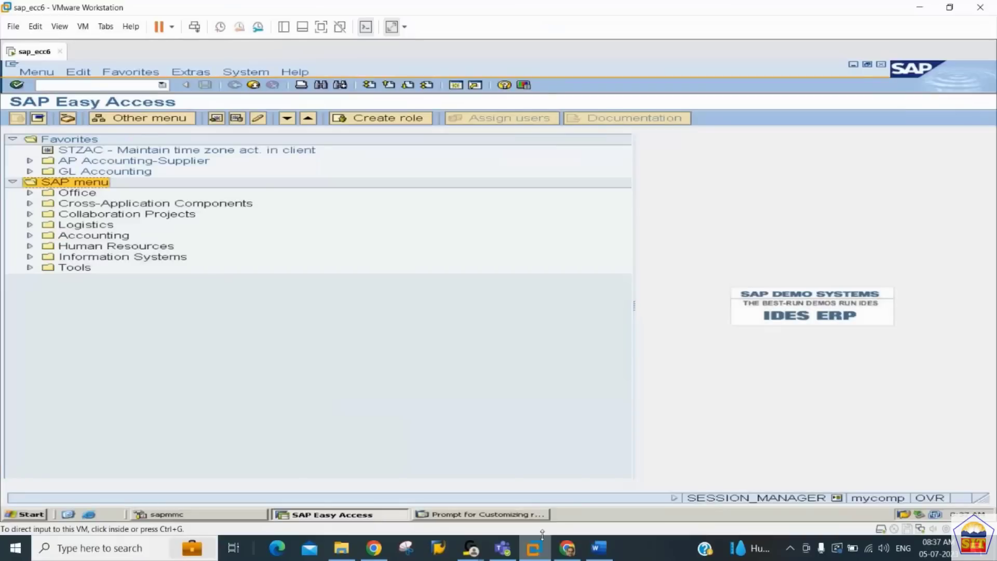
click(99, 86)
text(/)
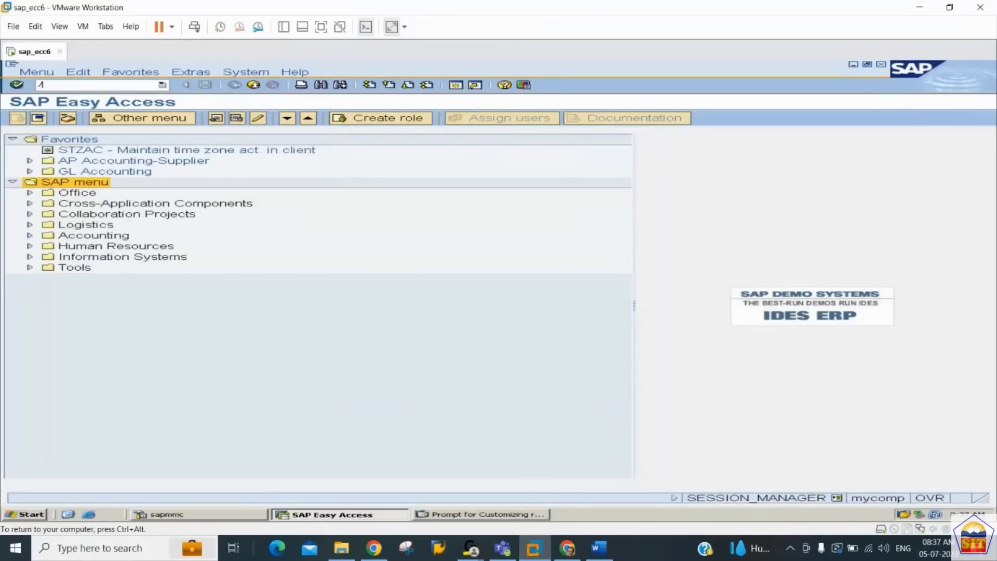
text(nmmrv)
key(Return)
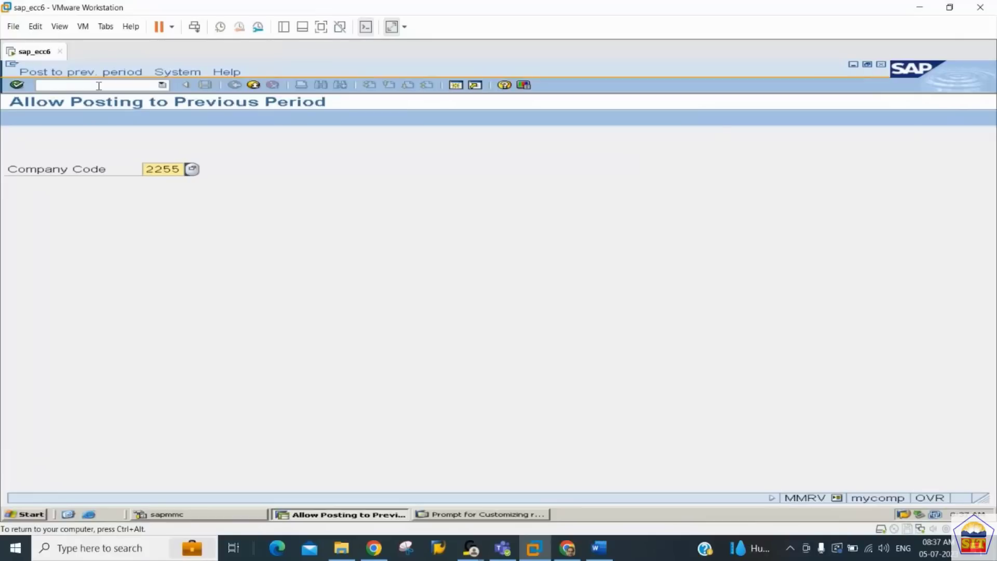
text(2244)
key(Return)
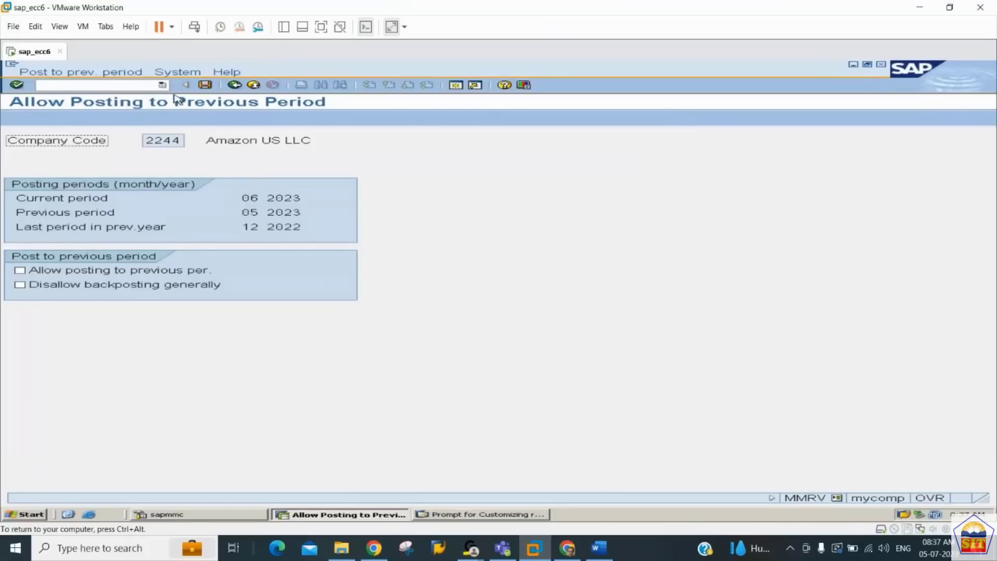
Run transaction MMPV for closing periods of material master records
click(124, 85)
text(/)
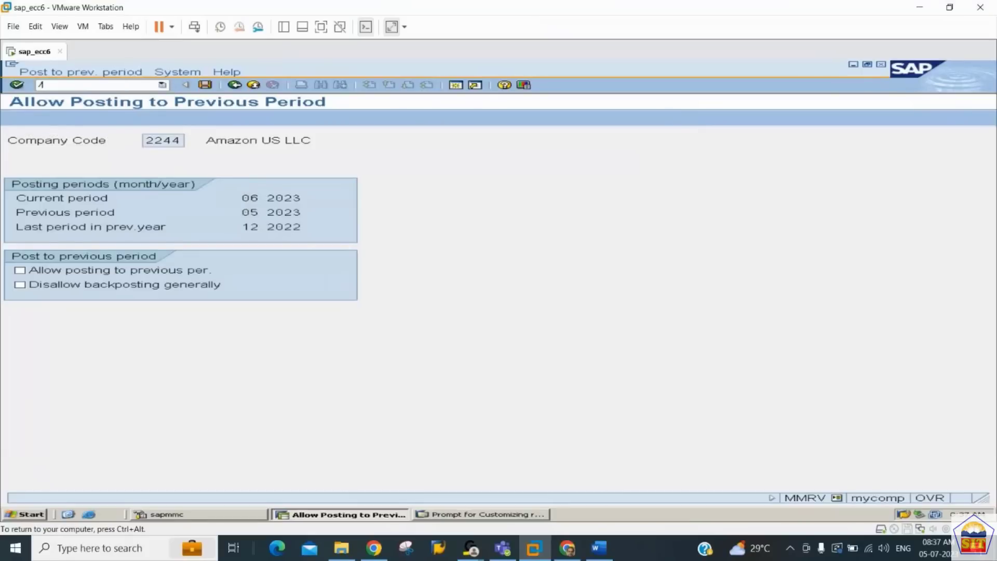
text(nmmpv)
key(Return)
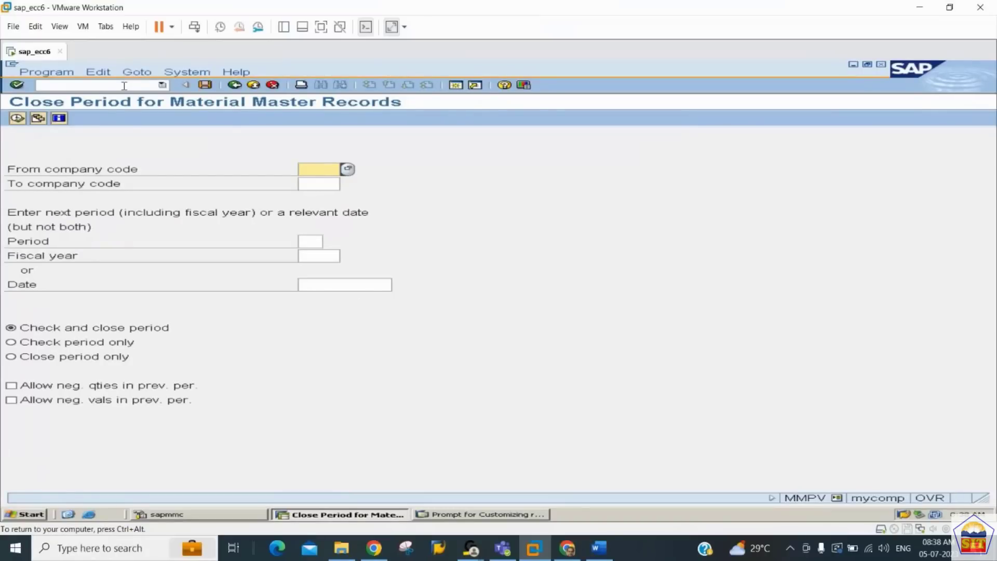
Run the period closing for company code 2244 with next period 7 and fiscal year 2023
text(2244)
click(309, 243)
double_click(309, 243)
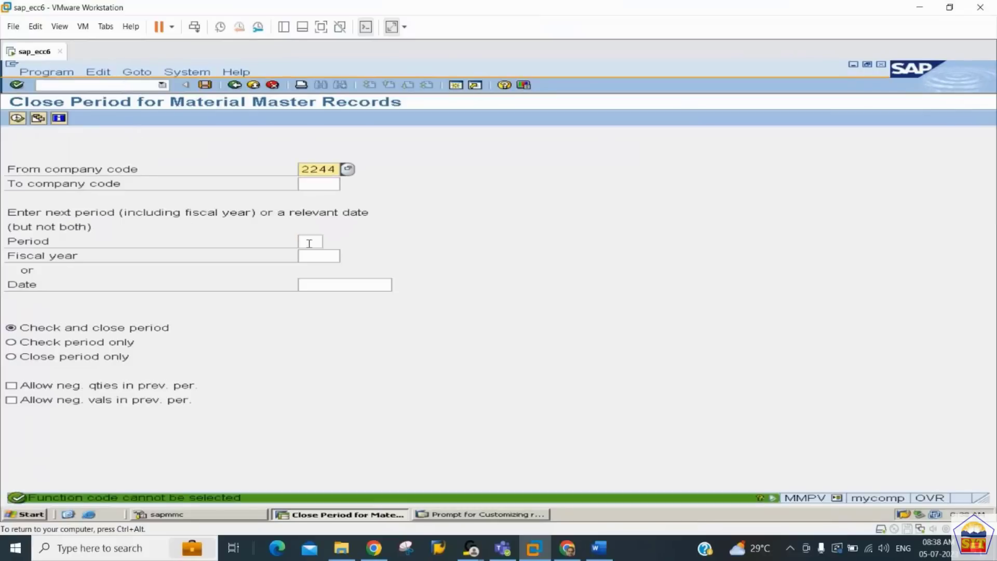
click(309, 243)
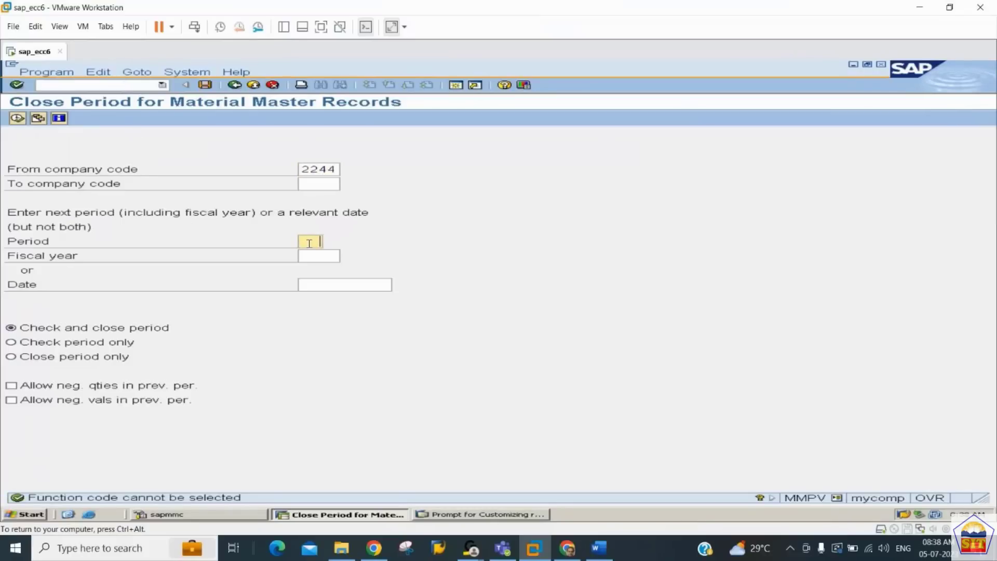
text(7)
key(Tab)
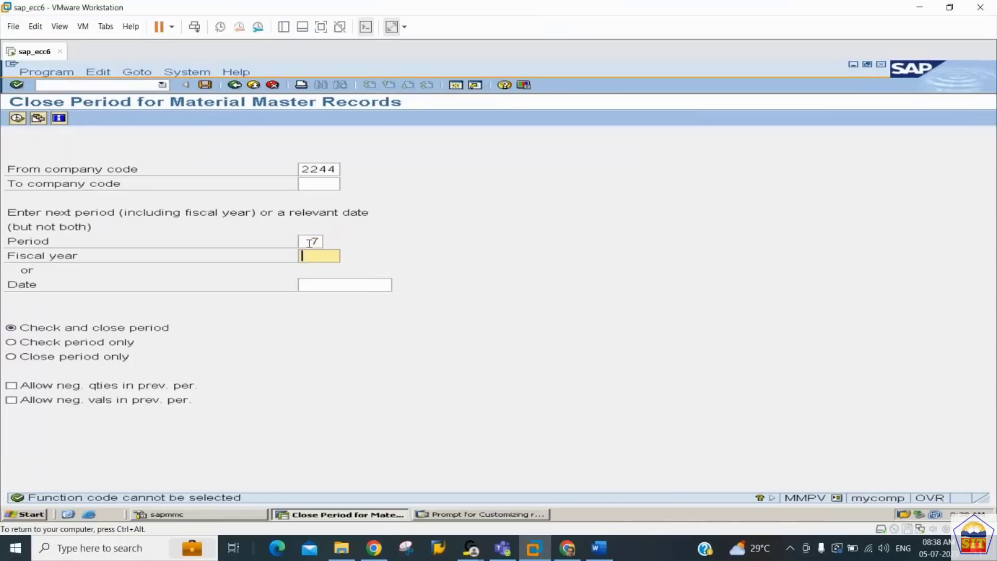
text(2023)
click(325, 285)
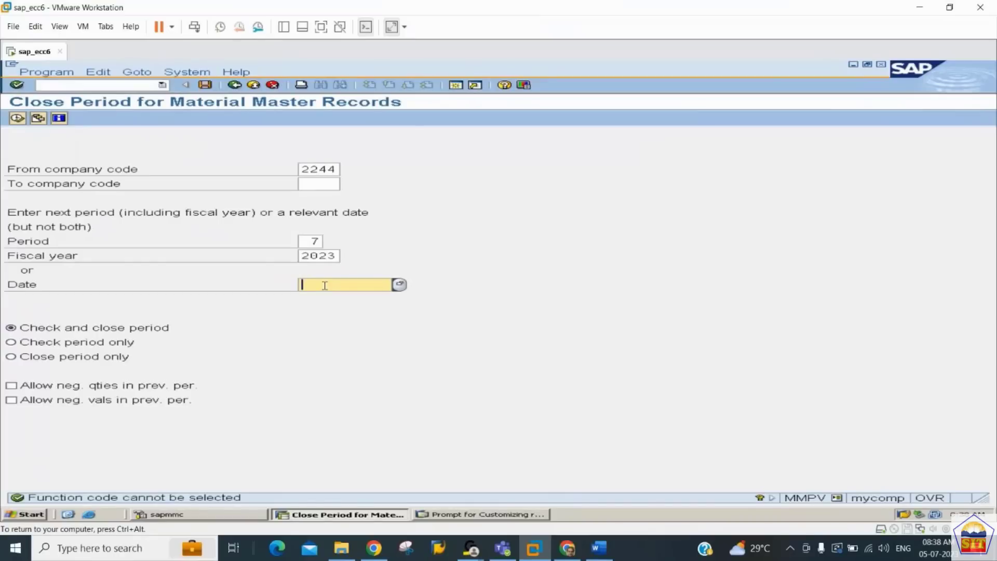
click(312, 241)
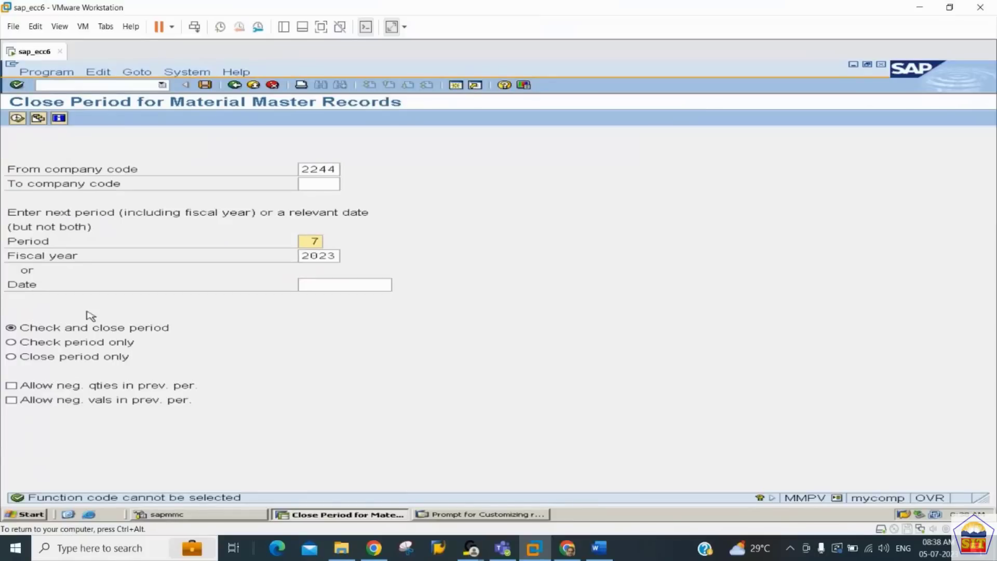
click(17, 118)
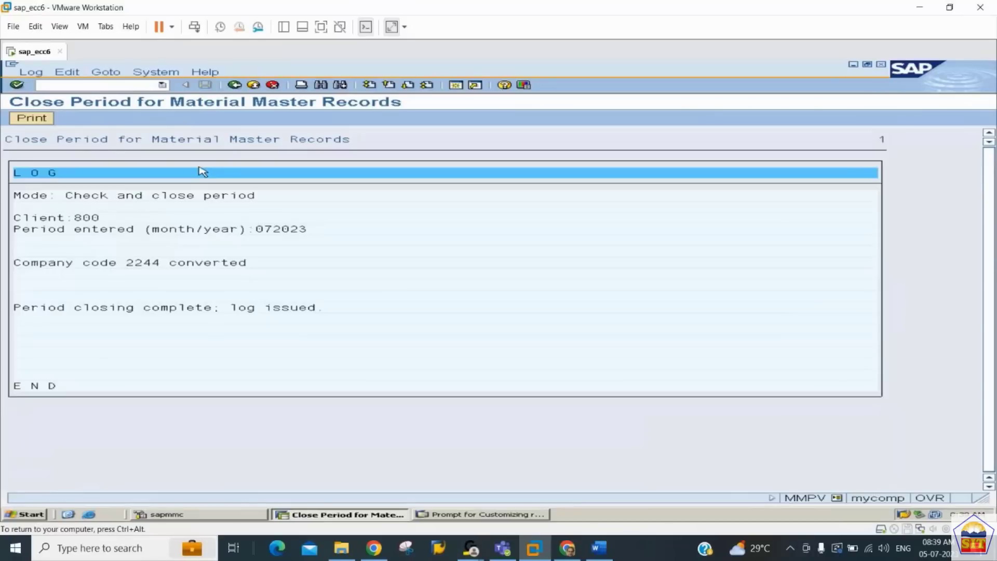
Leave the period closing log and display the posting periods of company code 2244 with transaction MMRV
click(235, 86)
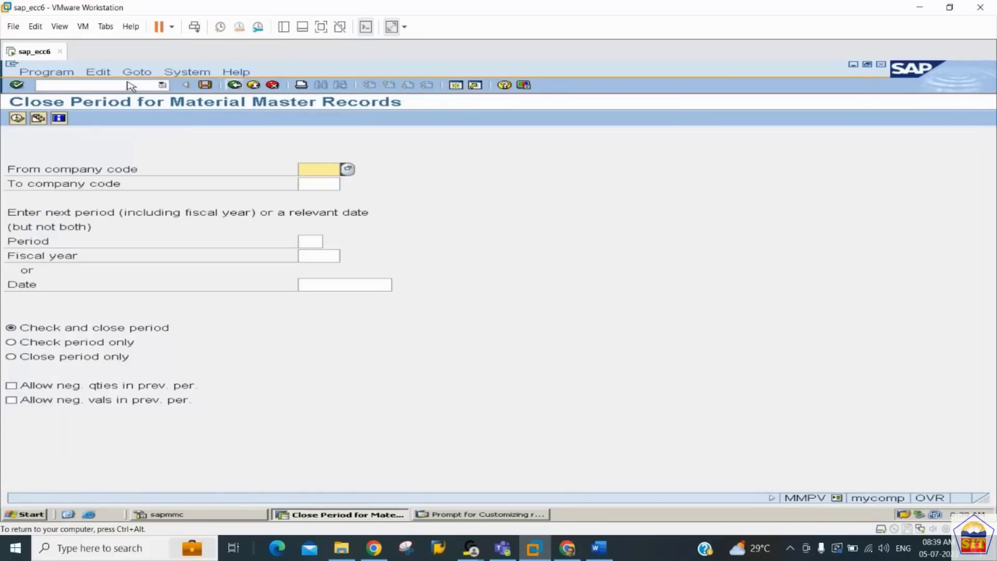
click(94, 85)
text(/nmm)
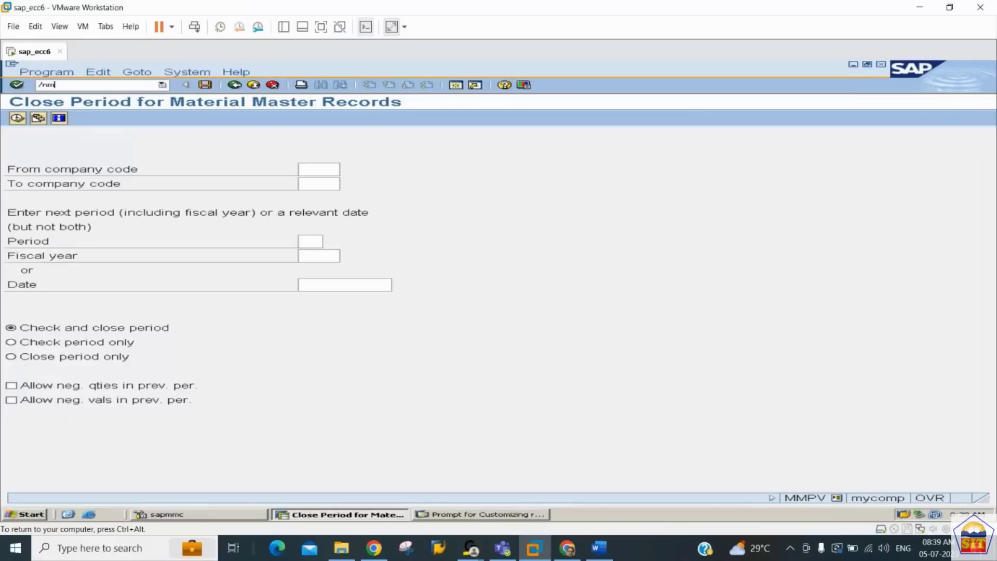
text(rv)
key(Return)
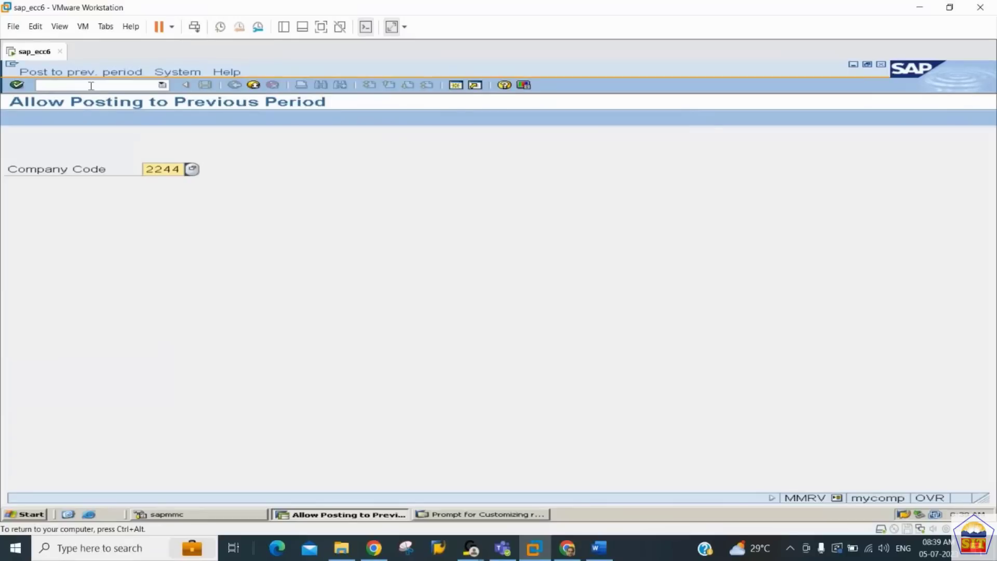
key(Return)
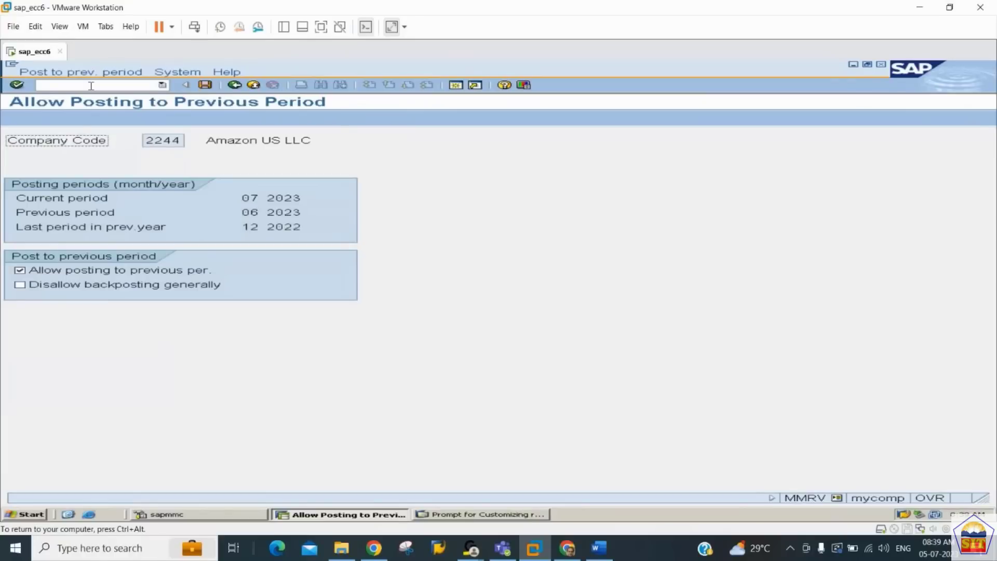
Switch to the Word notes and highlight the transaction code OMWD under Step 9, Valuation Grouping Code
click(601, 548)
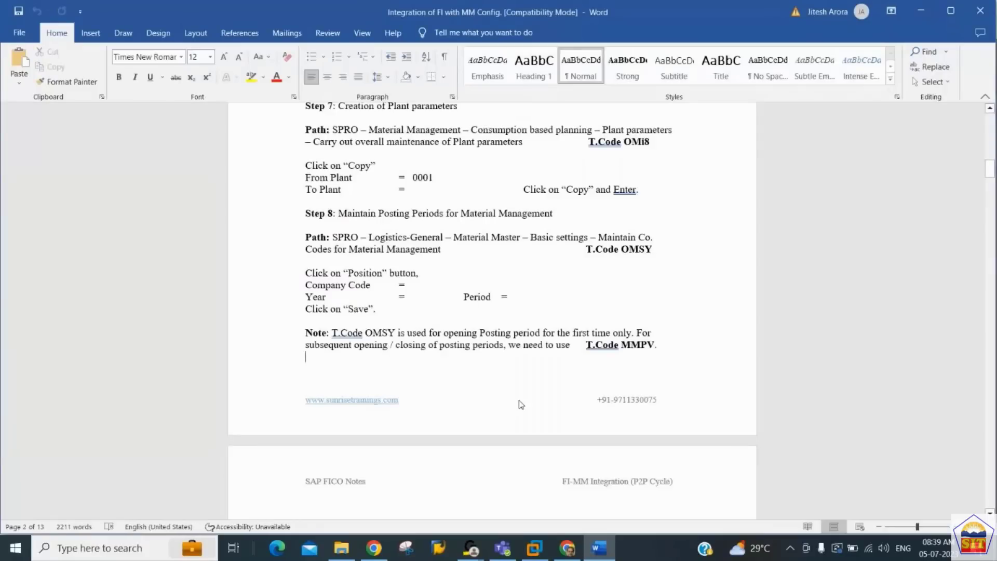
scroll(521, 405, down, 5)
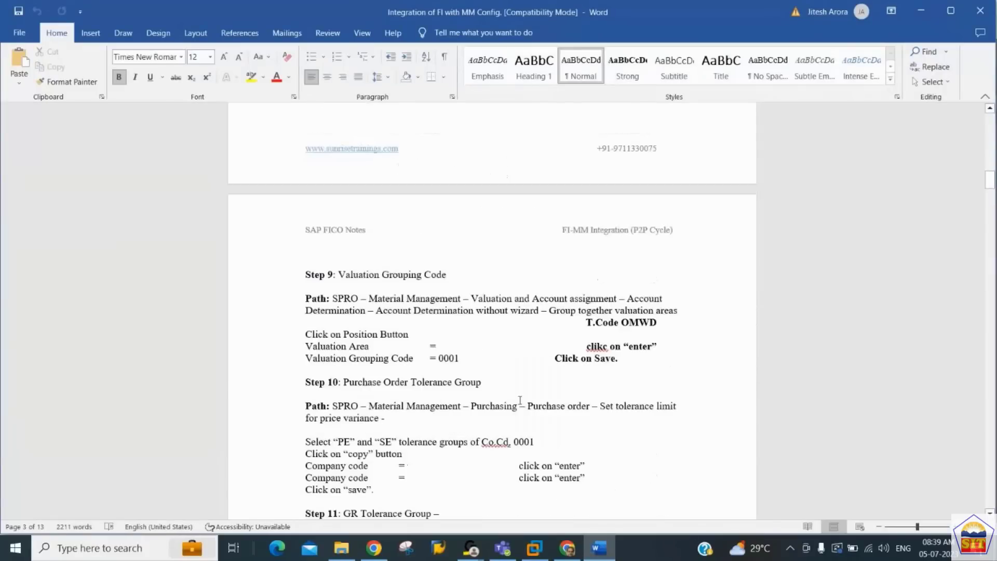
key(Up)
key(Up)
key(Up)
key(Up)
key(Up)
key(Up)
key(Up)
key(Up)
key(Up)
key(Up)
key(Up)
key(Up)
key(Up)
key(Up)
key(Up)
key(Up)
key(Up)
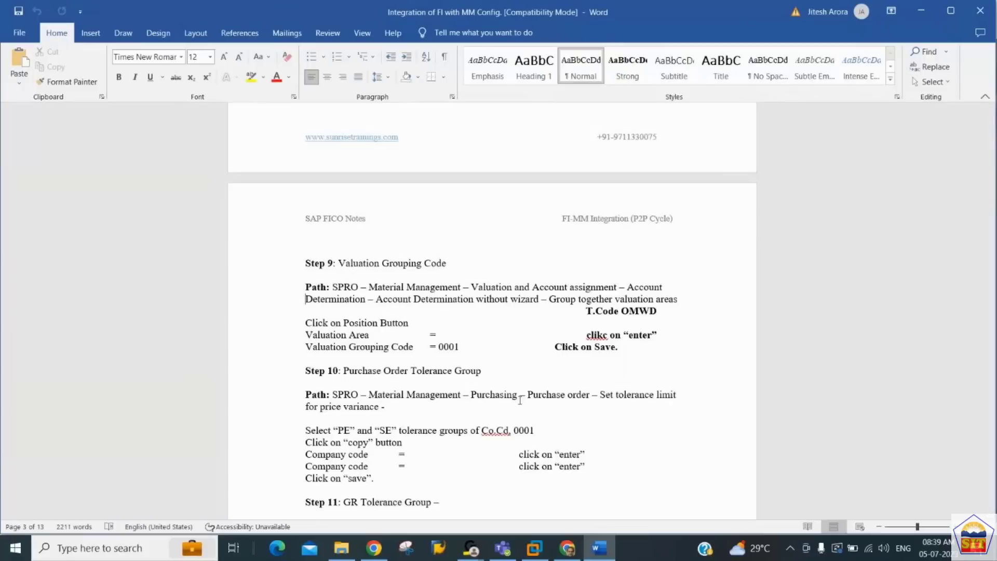
key(Down)
key(End)
key(shift+Left)
key(shift+Left)
key(shift+Left)
key(shift+Left)
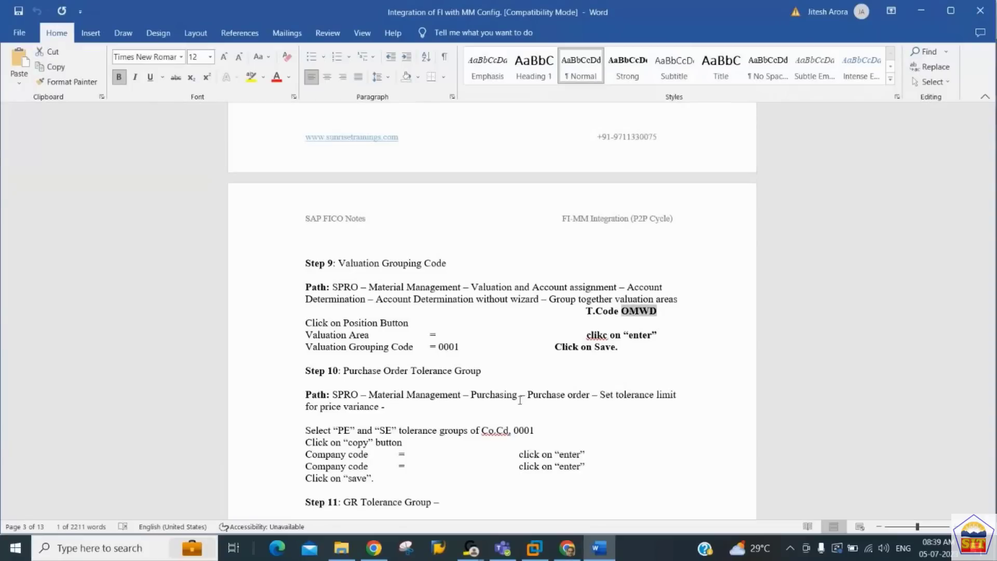
Switch to the SAP session and run transaction OMWD for the account determination of valuation areas
key(alt+Tab)
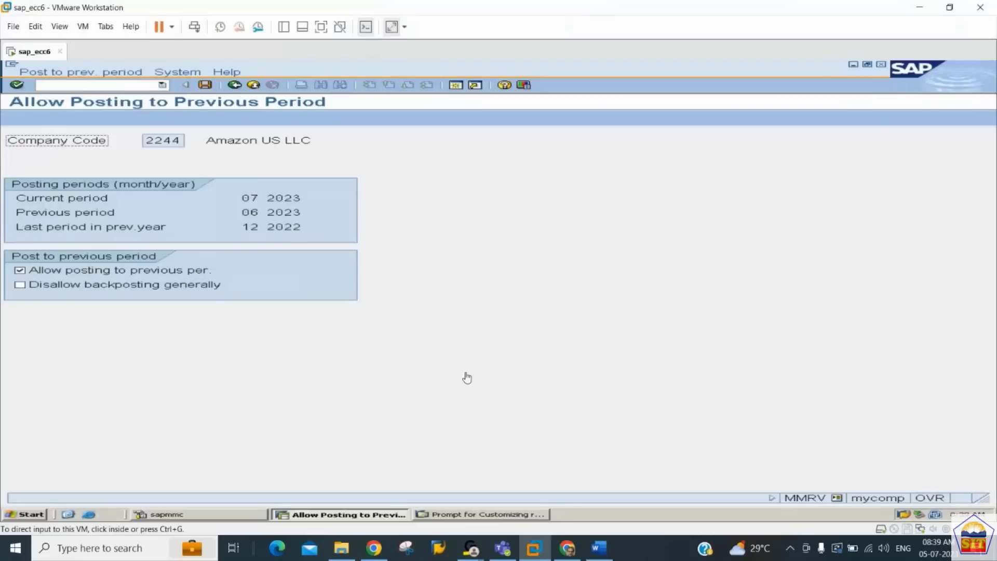
click(55, 86)
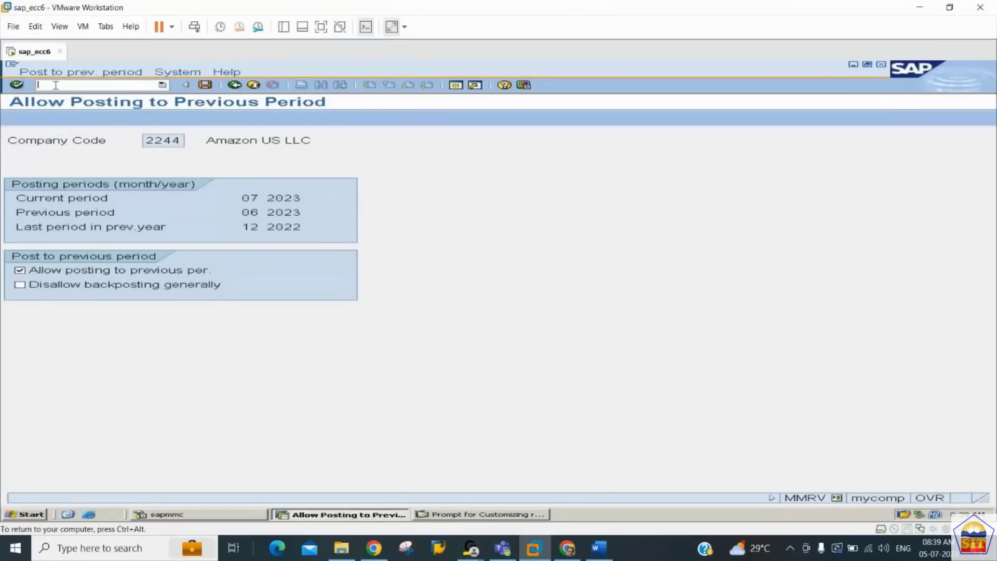
text(omwd)
key(Return)
click(59, 87)
text(/nomwd)
key(Return)
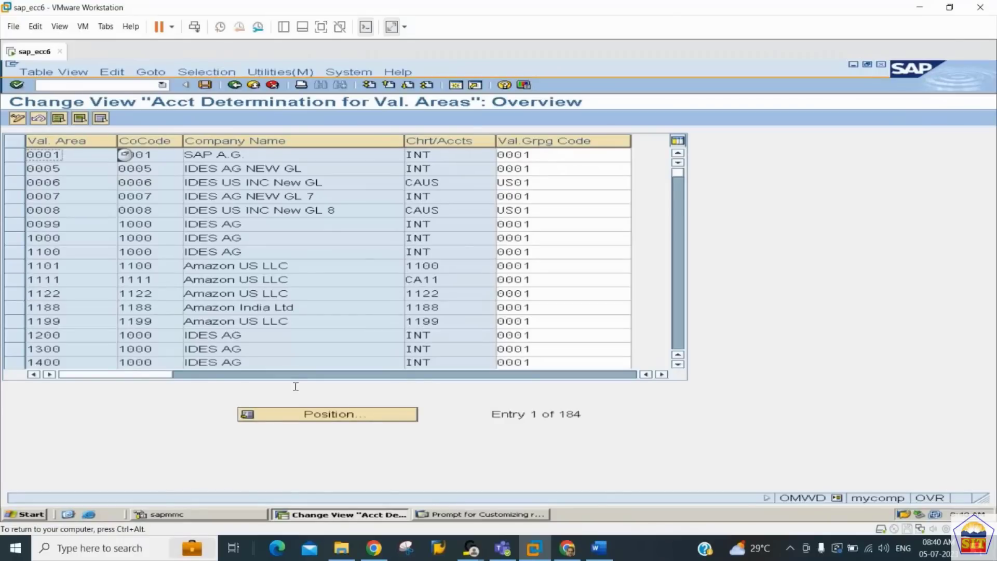
Locate valuation area 2244, assign valuation grouping code 0001 and save, accepting the customizing request
click(370, 420)
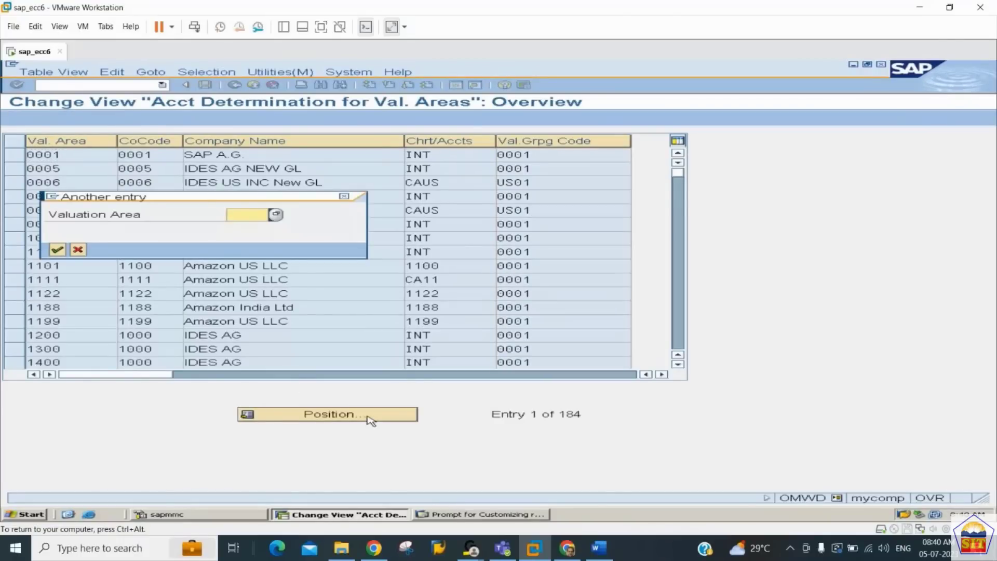
text(2244)
key(Return)
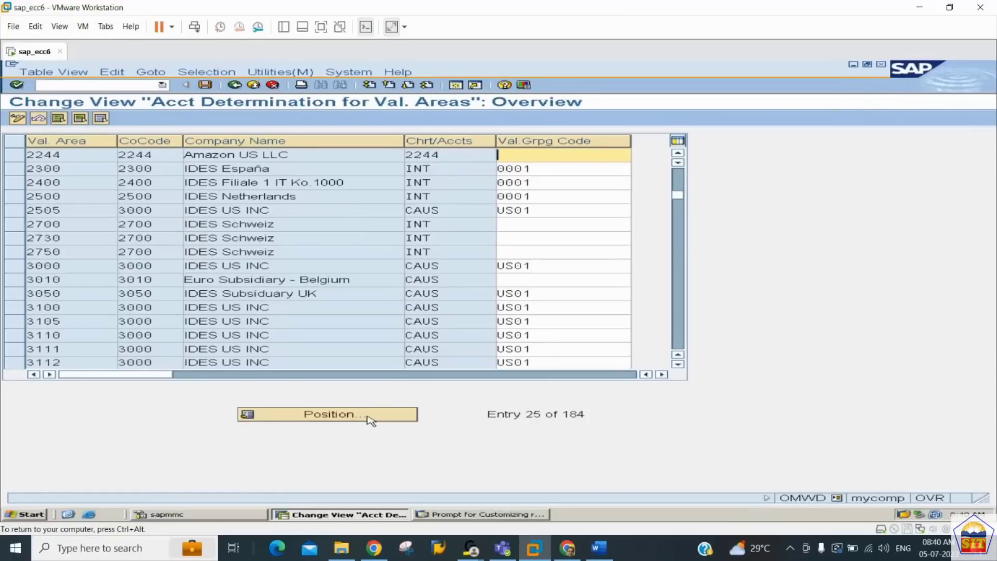
text(0001)
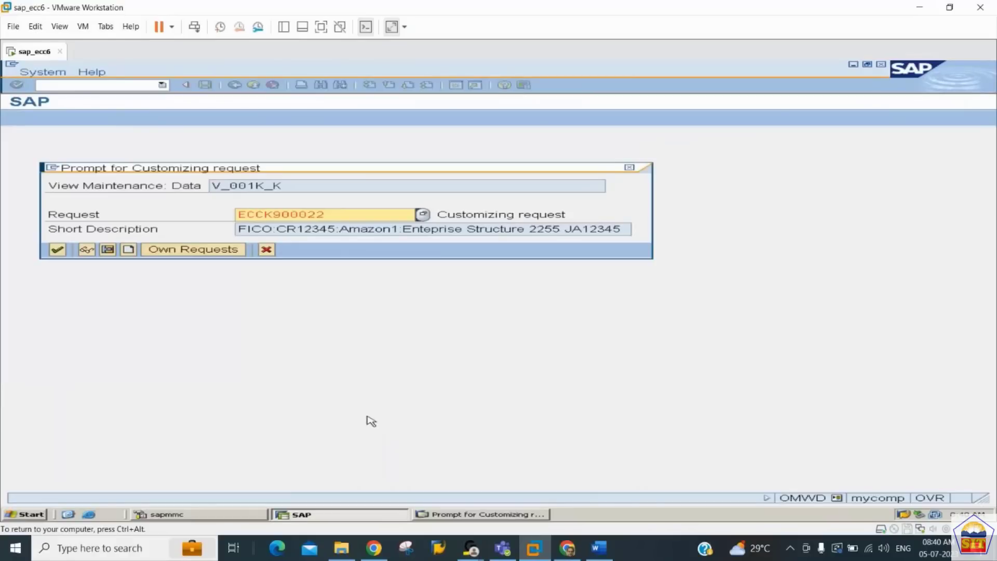
key(Return)
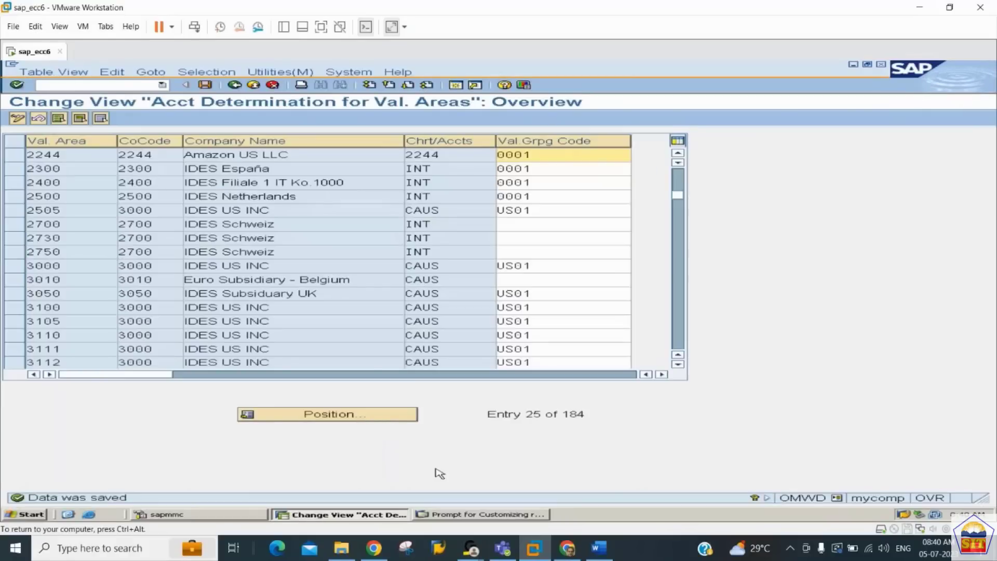
Switch to the Word notes and examine Step 10, Purchase Order Tolerance Group, and Step 11, GR Tolerance Group
click(604, 552)
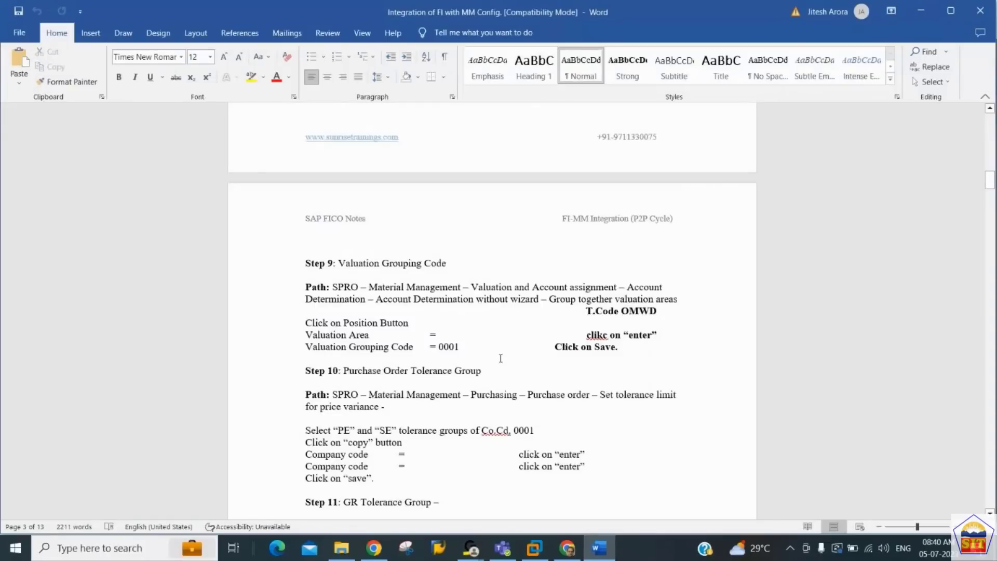
key(Down)
key(Down)
key(Down)
key(Down)
key(Down)
key(Down)
key(Down)
key(Down)
key(Down)
key(Down)
key(Down)
key(Down)
key(Down)
key(Down)
key(Down)
key(Down)
key(Down)
key(Down)
key(Down)
key(Down)
key(Down)
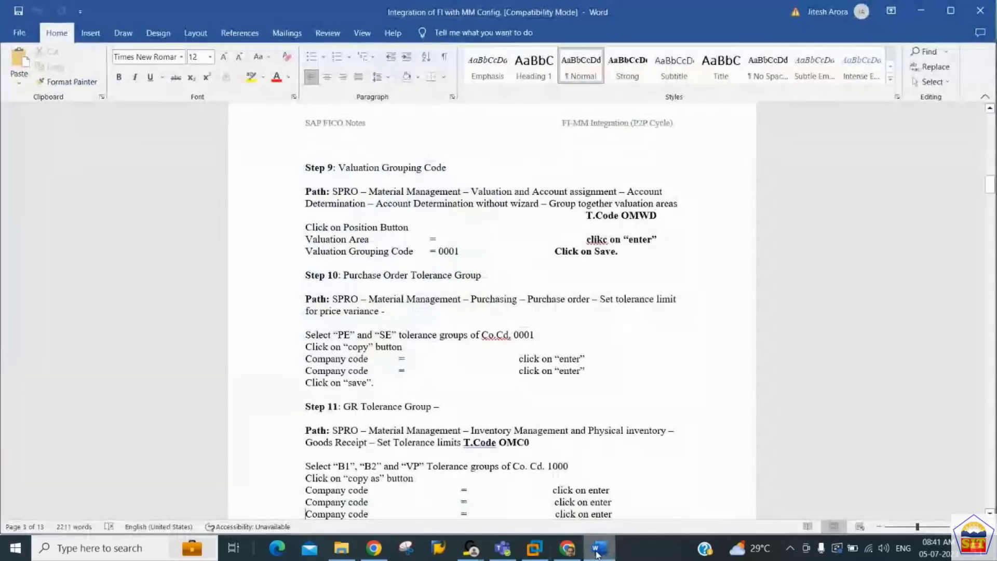
click(417, 310)
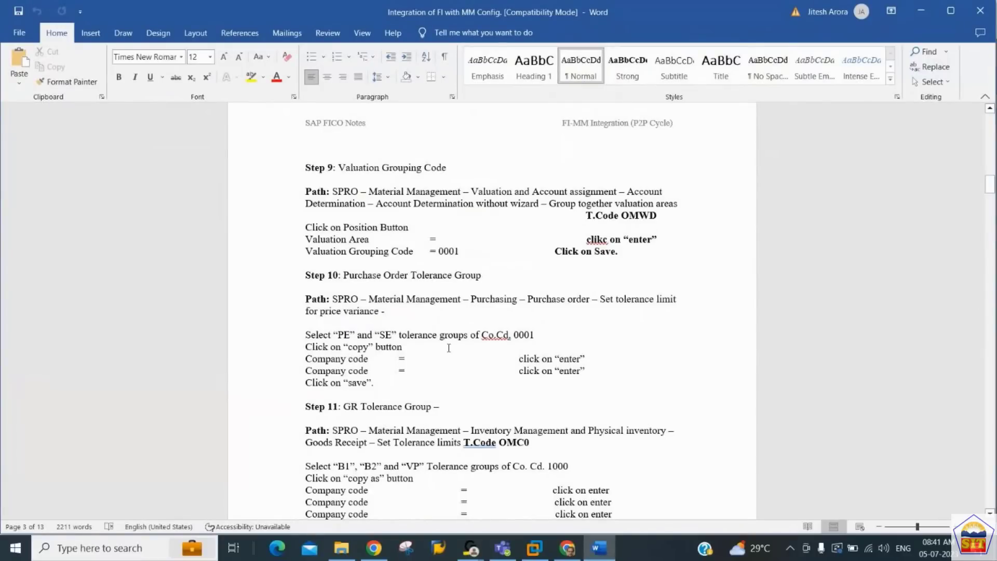
Switch to the SAP session, run transaction SPRO and open the SAP Reference IMG
click(534, 548)
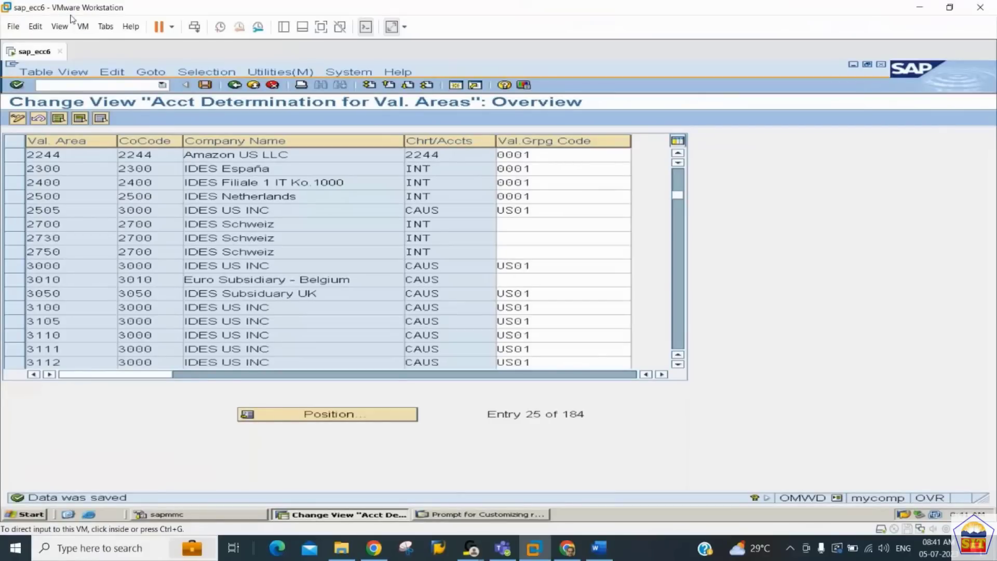
click(78, 84)
text(/nspro)
key(Return)
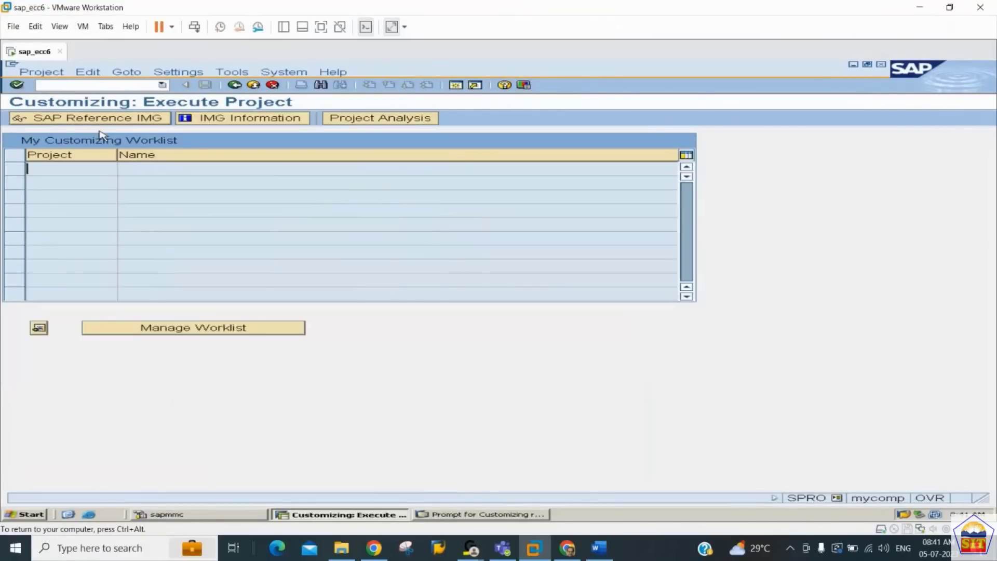
click(104, 121)
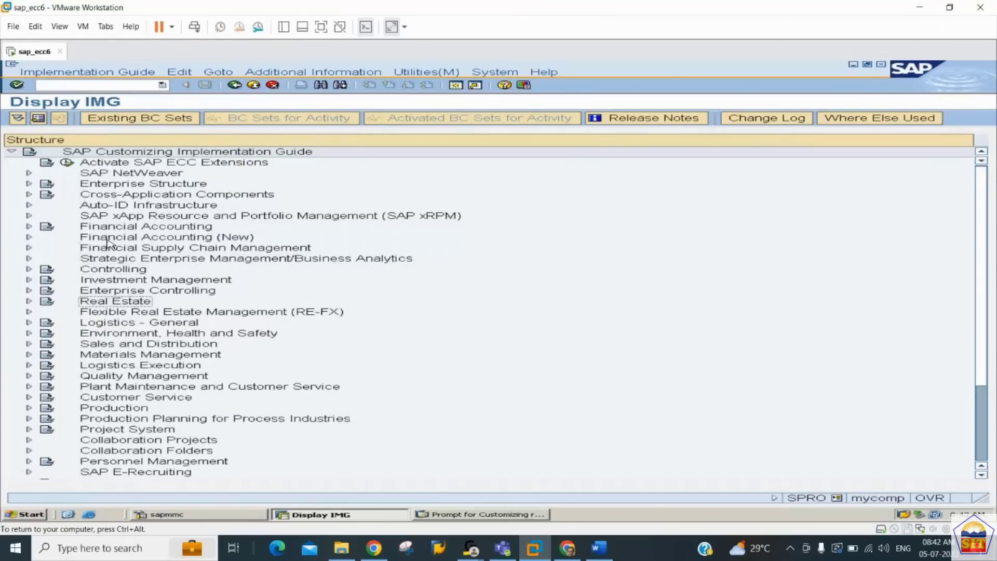
Expand Materials Management and its Purchasing node in the implementation guide
key(Down)
key(Down)
key(Down)
key(Down)
key(Down)
key(Right)
key(Down)
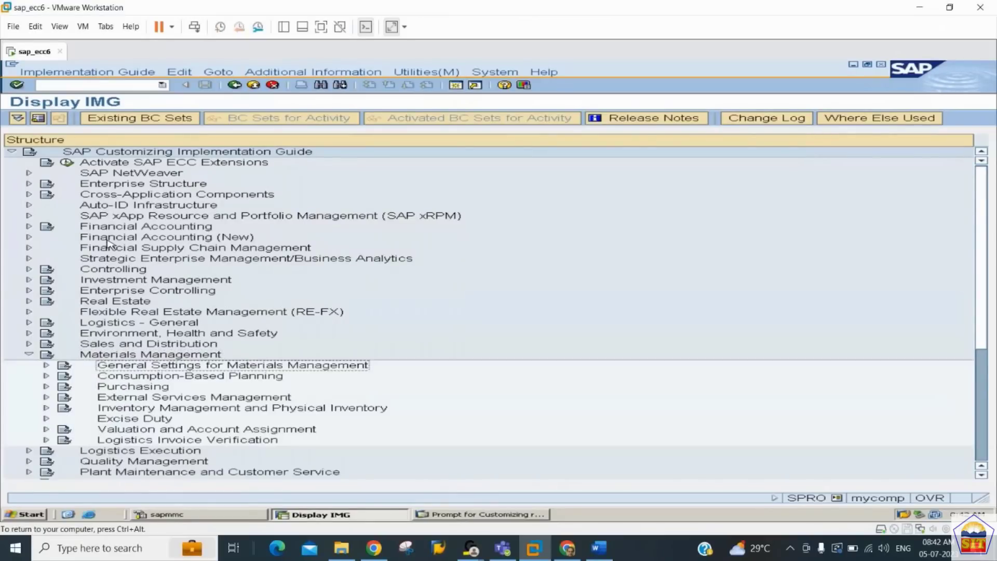
key(Down)
key(Down)
key(Right)
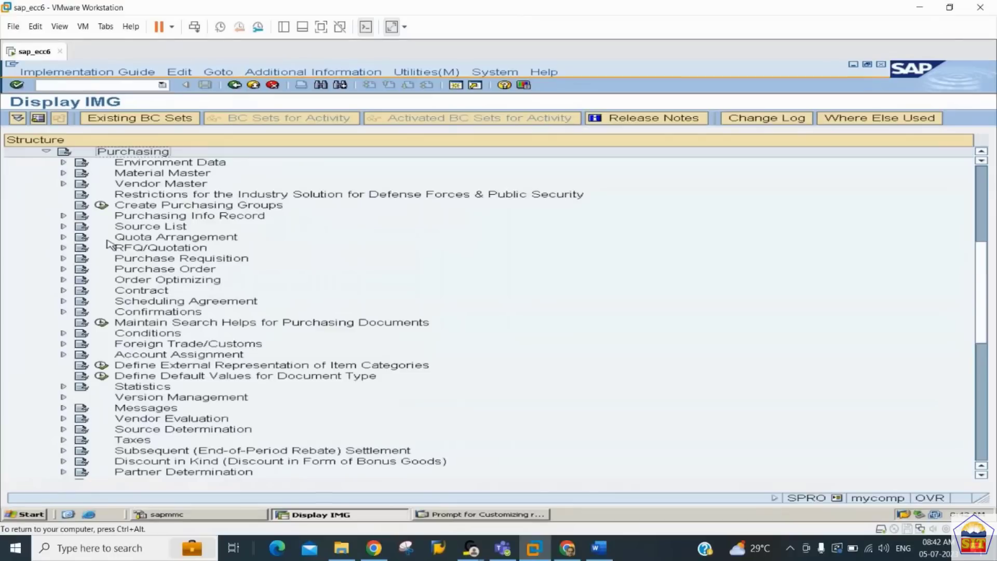
Expand Purchase Order under Purchasing and go to the Set Tolerance Limits for Price Variance activity
key(Down)
key(Down)
key(Down)
key(Down)
key(Down)
key(Down)
key(Down)
key(Down)
key(Down)
key(Down)
key(Down)
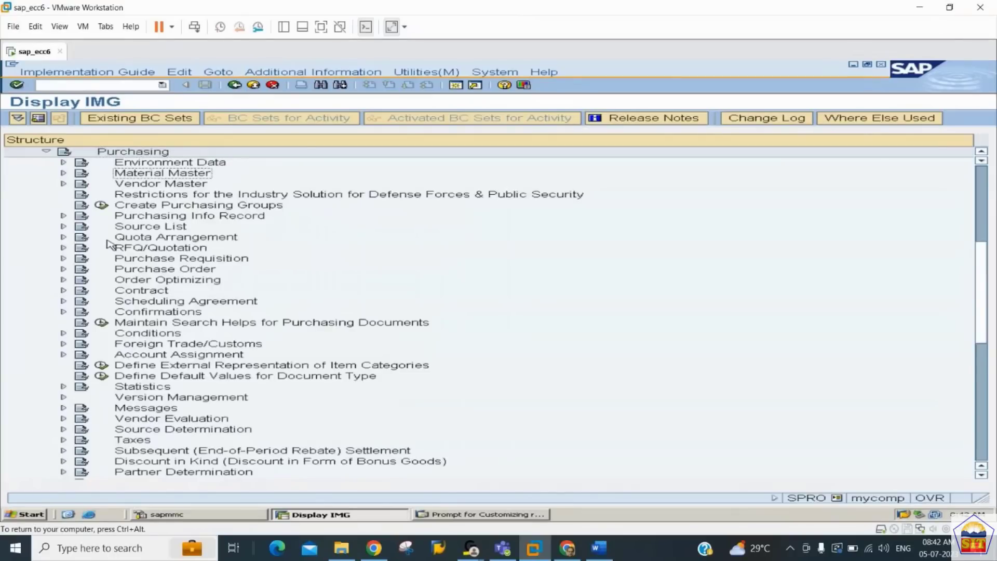
key(Right)
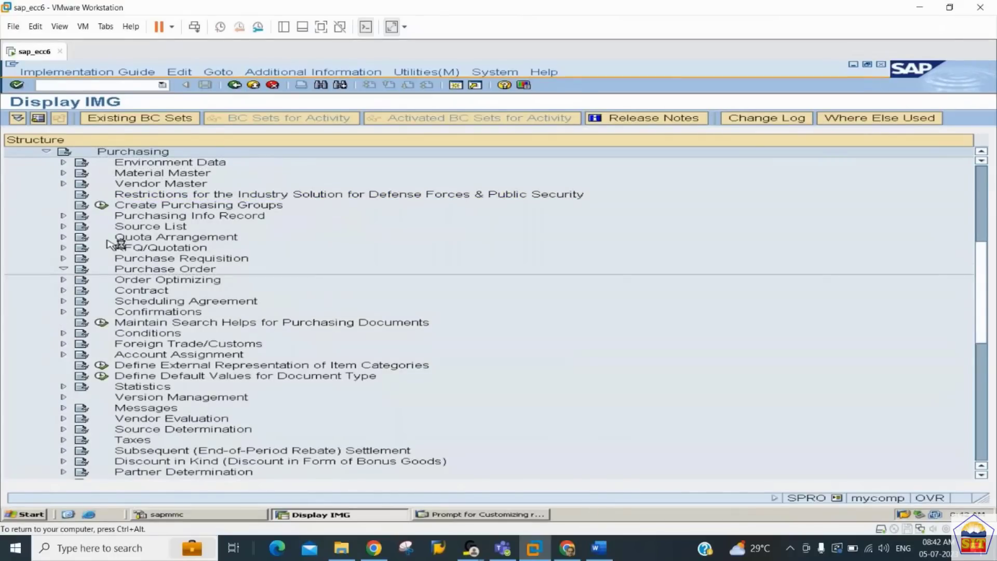
key(Down)
key(Down)
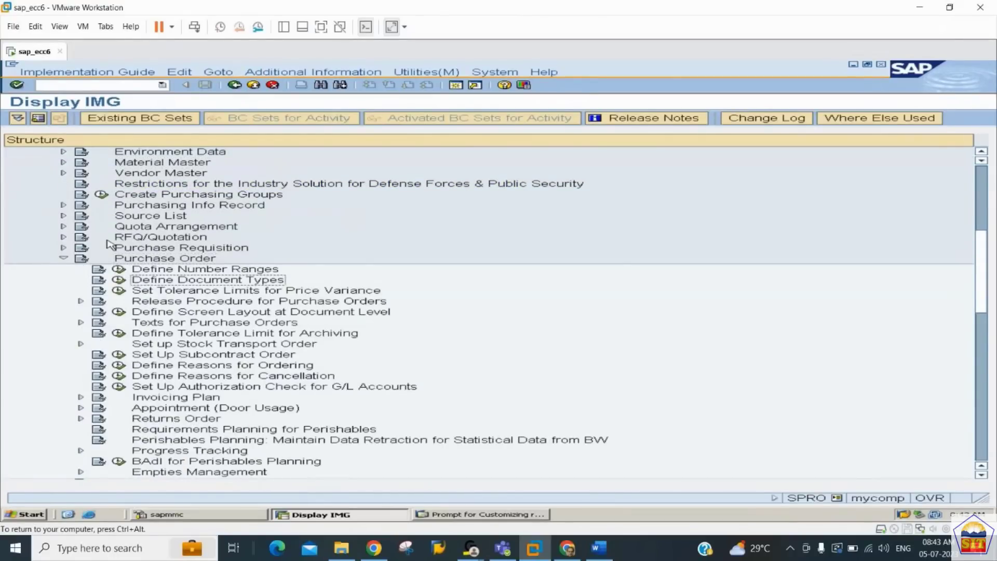
key(Down)
Check Step 10 in the Word notes and open the Set Tolerance Limits for Price Variance activity in SAP
click(599, 548)
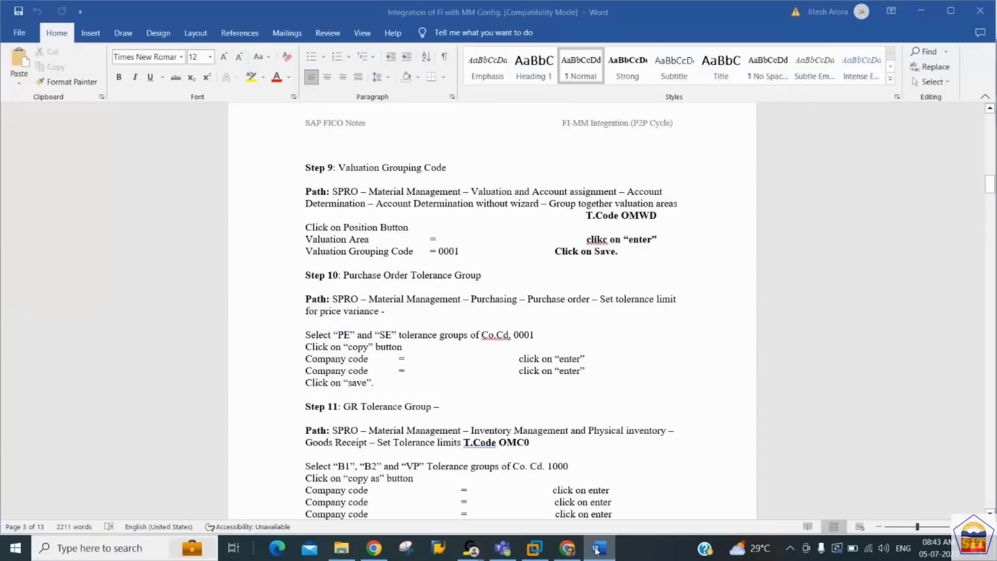
click(599, 548)
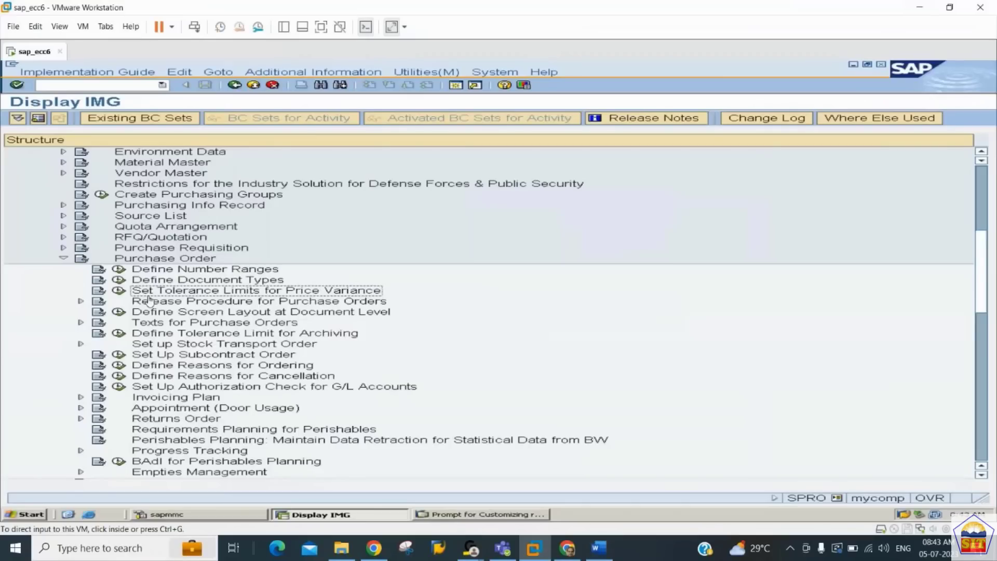
click(121, 294)
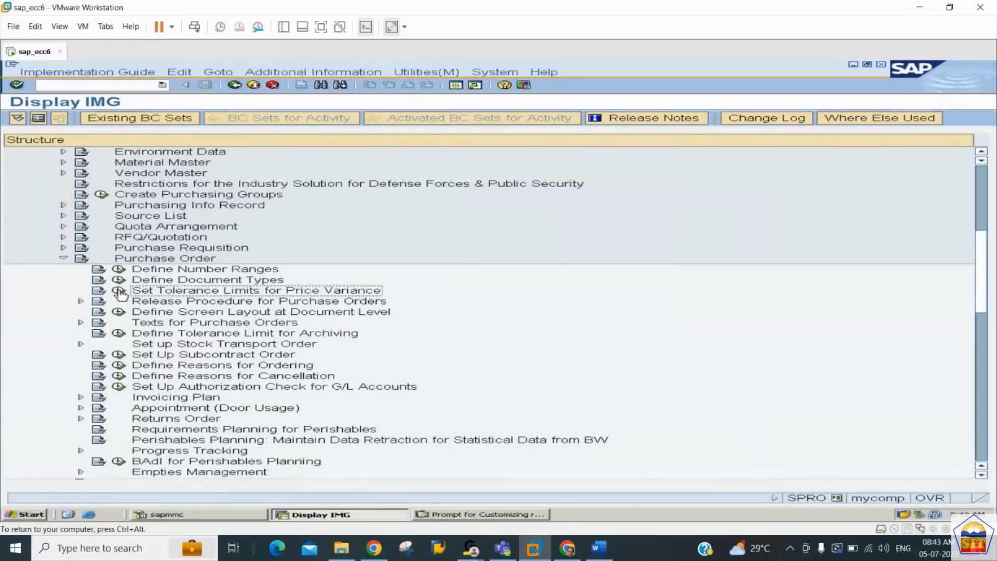
click(120, 291)
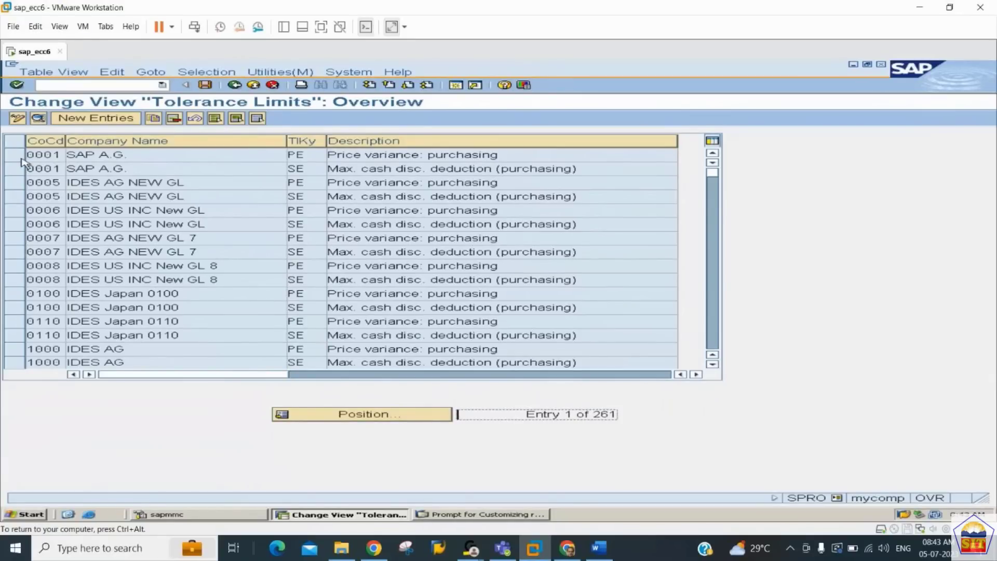
Copy the PE and SE tolerance limits of company code 0001 to company code 2244
drag(21, 159, 20, 170)
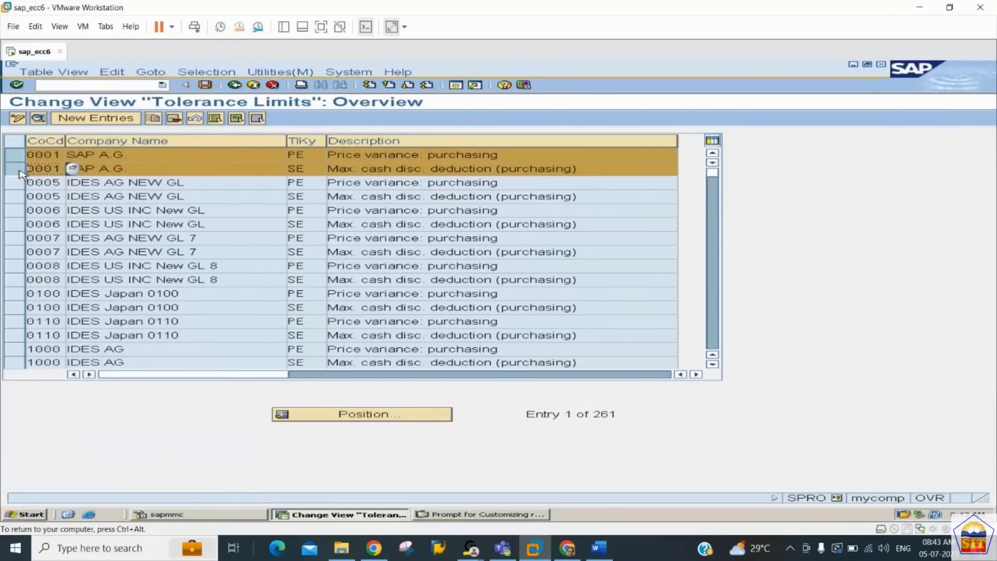
click(153, 119)
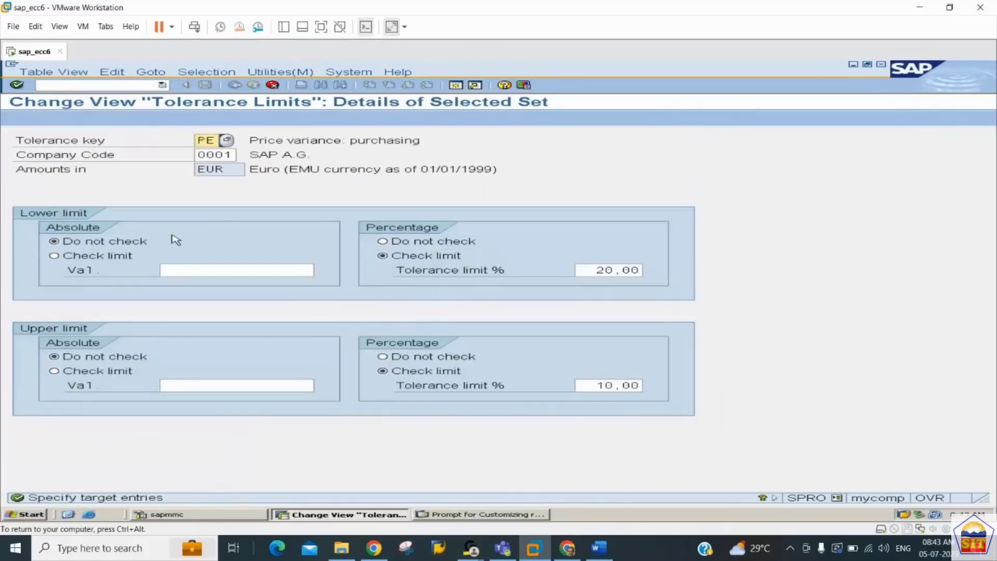
key(Tab)
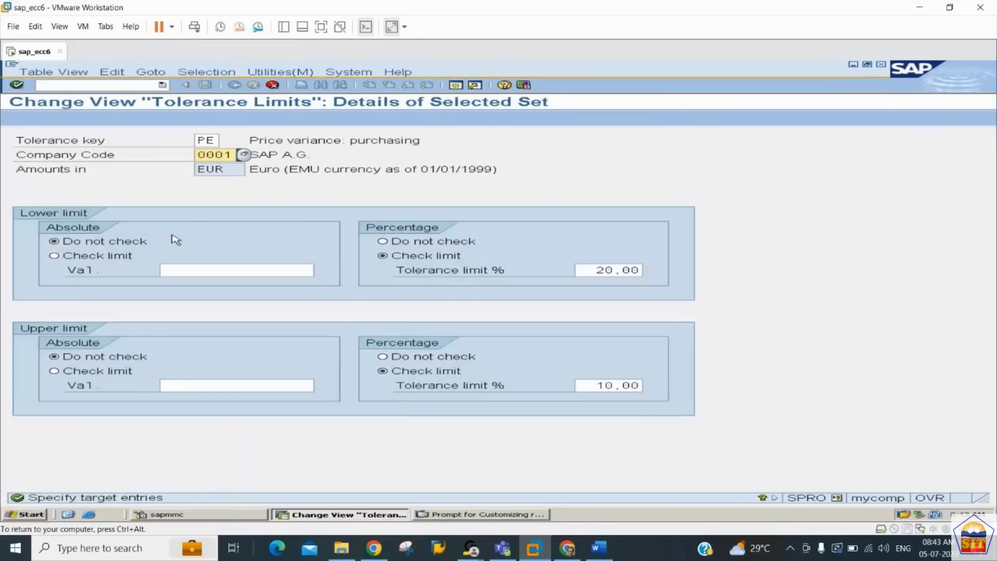
text(2244)
key(Return)
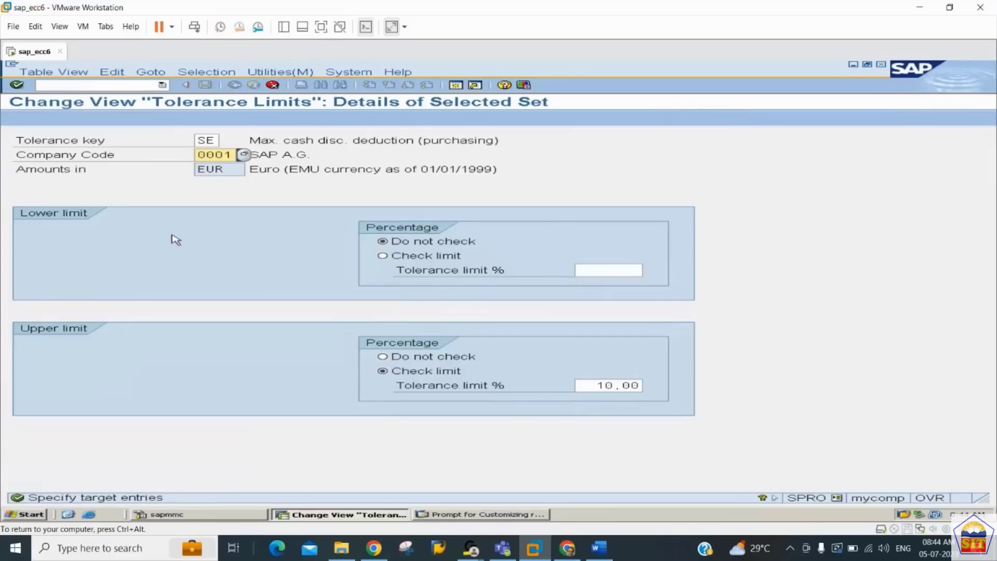
text(2244)
key(Return)
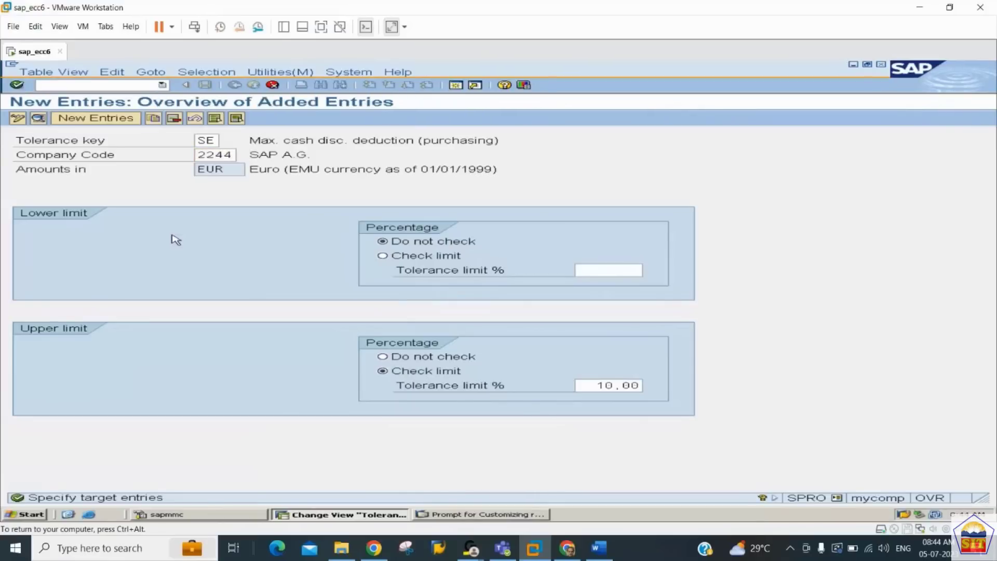
Save the copied purchasing tolerance limits and return to the implementation guide
key(ctrl+s)
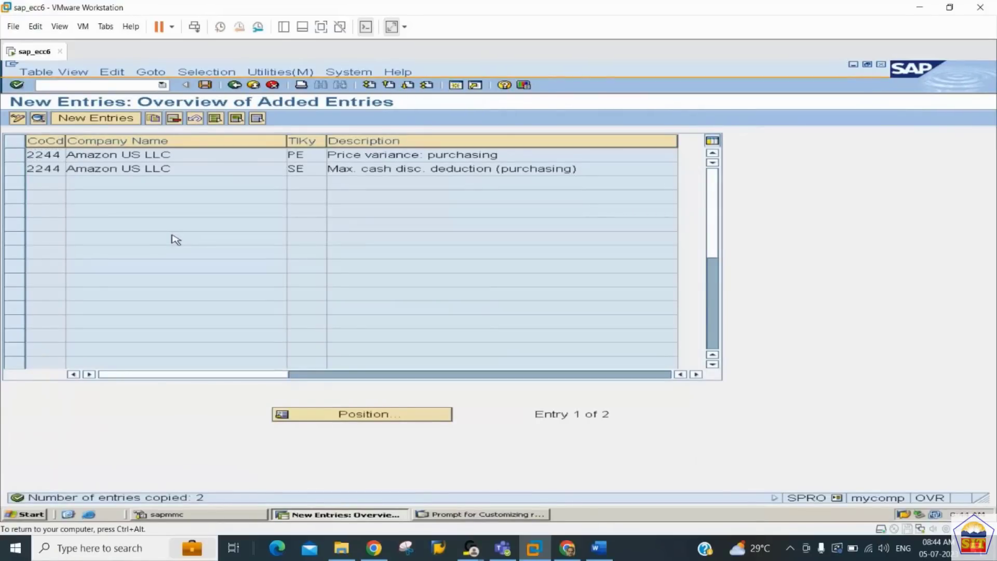
key(Return)
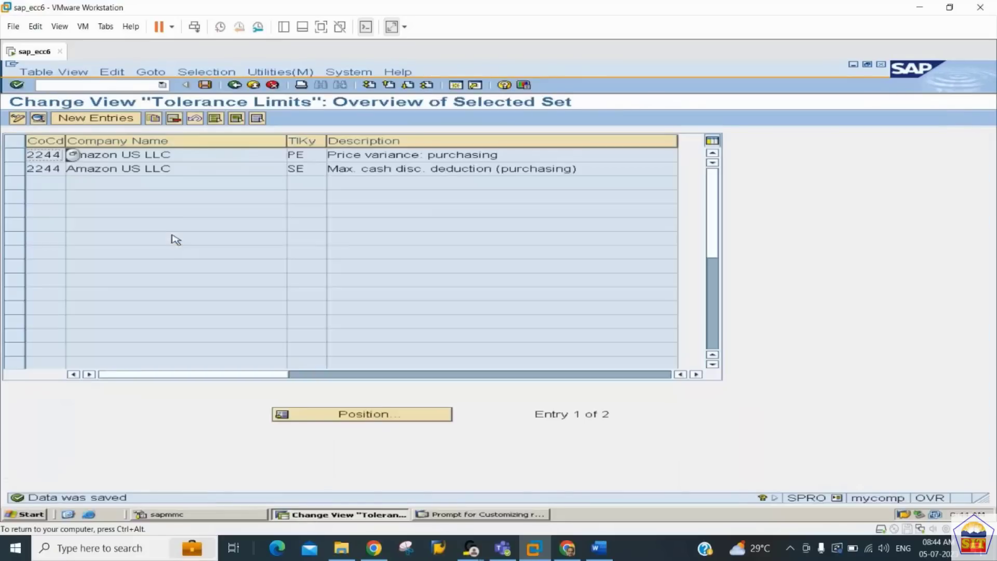
click(235, 85)
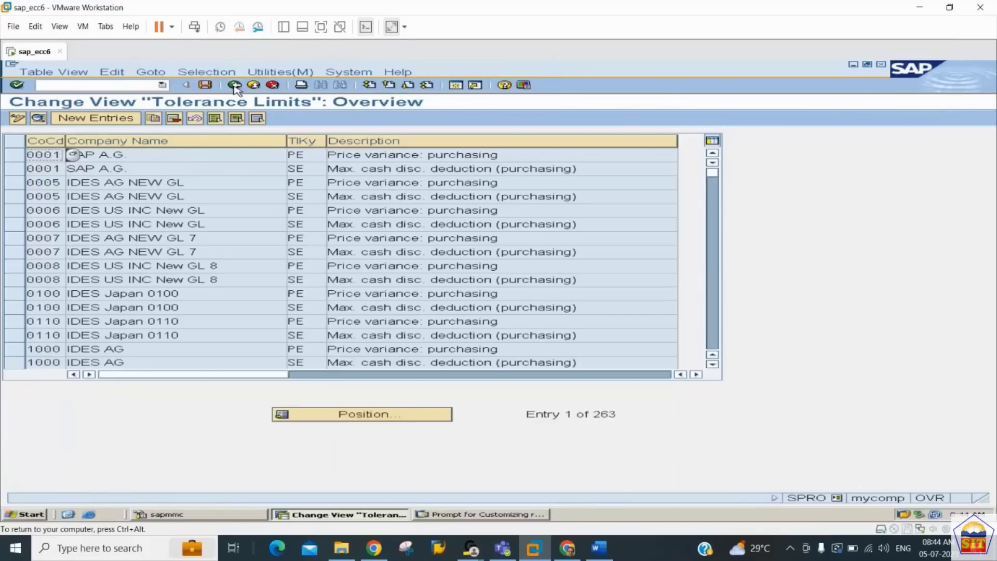
click(234, 86)
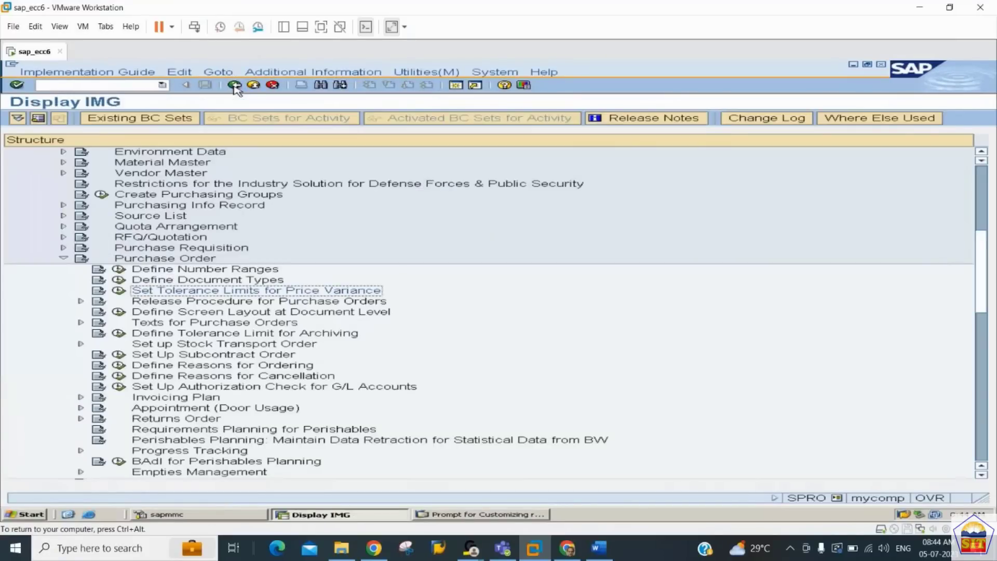
Switch to the Word notes and examine the path and tolerance keys for Step 11, GR Tolerance Group
click(599, 548)
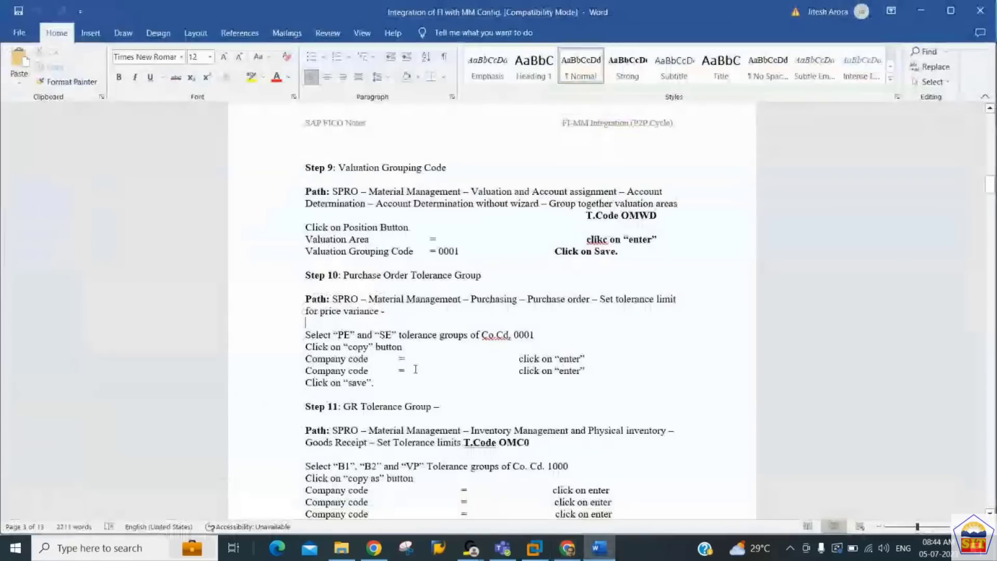
scroll(416, 369, down, 3)
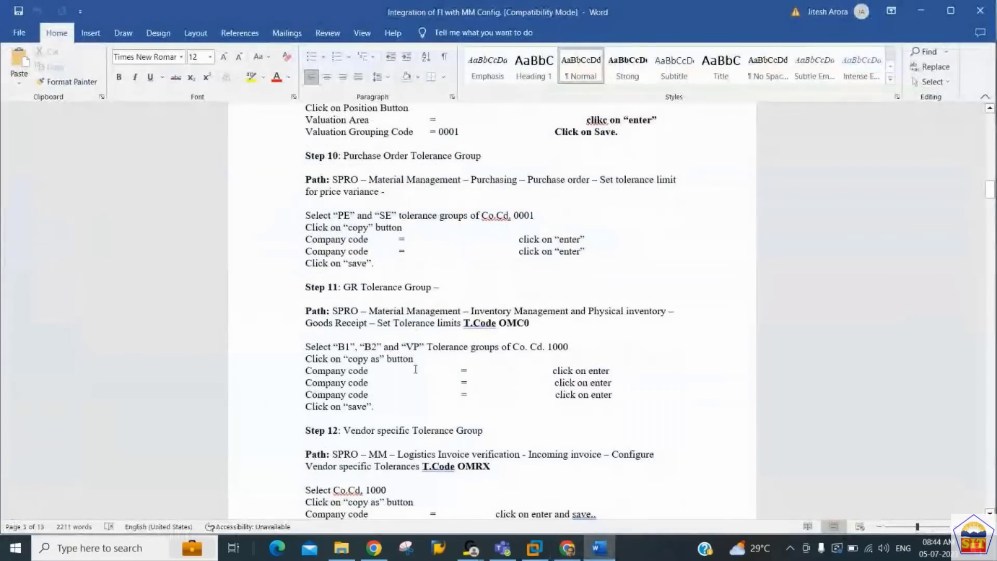
key(Up)
key(Up)
key(Up)
key(Up)
key(Up)
key(Up)
key(Up)
key(Up)
key(Up)
key(Up)
key(Up)
key(Up)
key(Up)
key(Up)
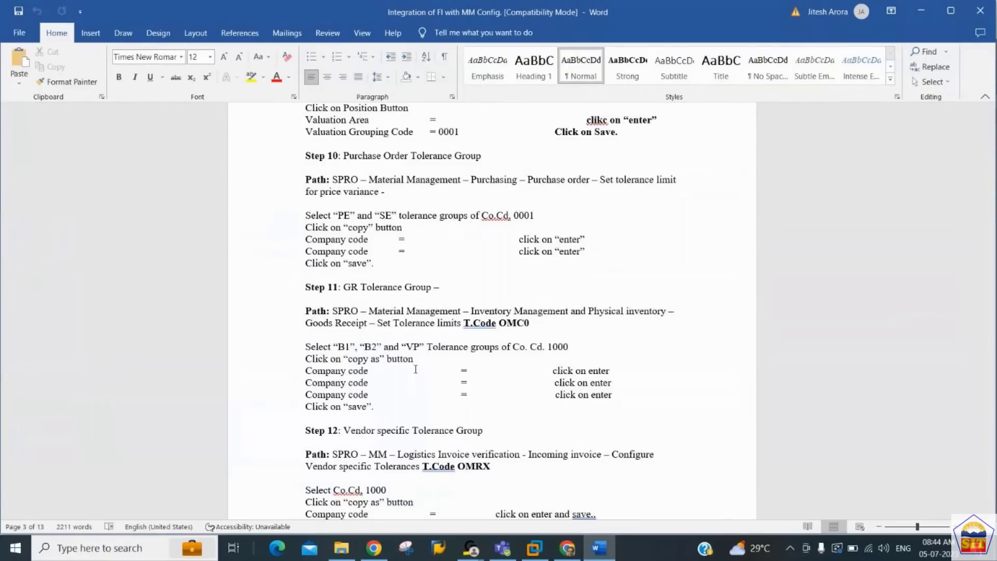
Switch back to the SAP session and collapse the Purchase Order and Purchasing nodes in the implementation guide
key(alt+Tab)
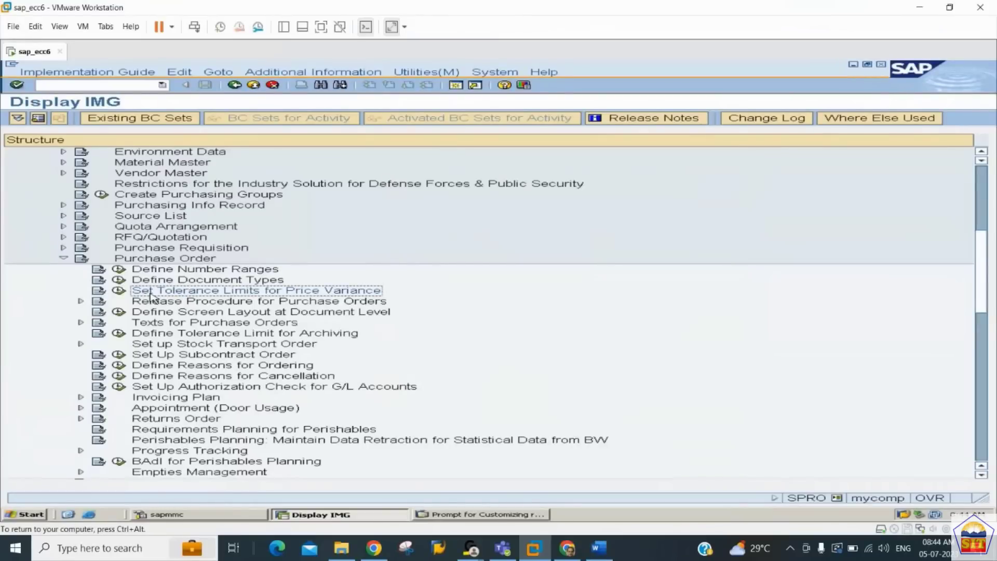
key(Up)
key(Up)
key(Up)
key(Left)
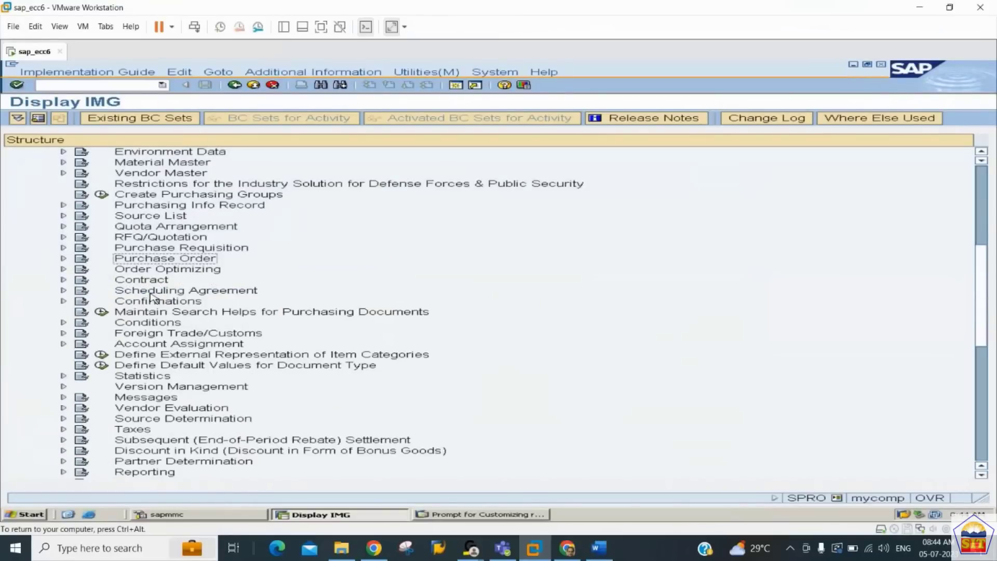
key(Up)
key(Up)
key(Up)
key(Up)
key(Up)
key(Up)
key(Up)
key(Up)
key(Up)
key(Up)
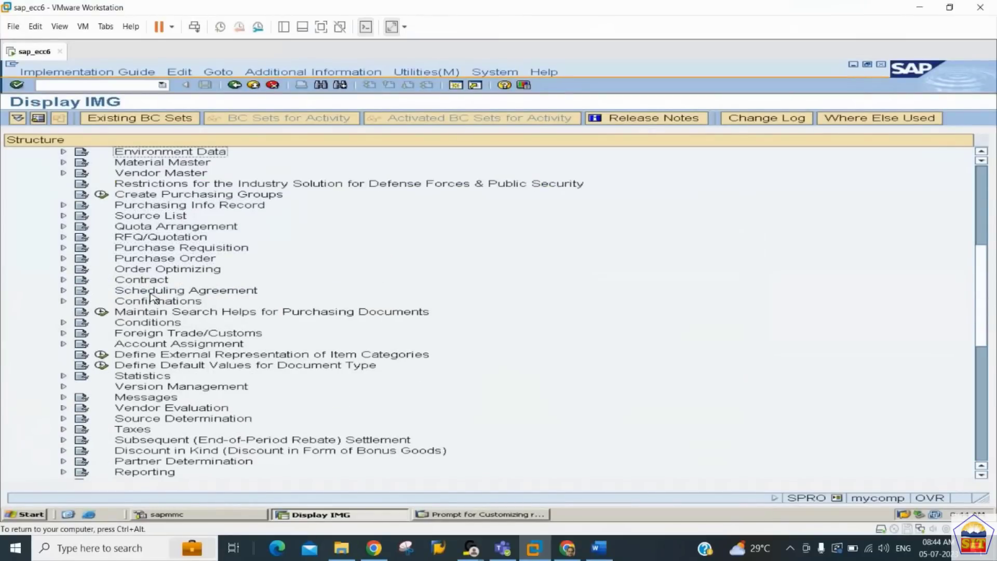
key(Up)
key(Left)
Expand Inventory Management and Physical Inventory and its Goods Receipt node under Materials Management
key(Down)
key(Down)
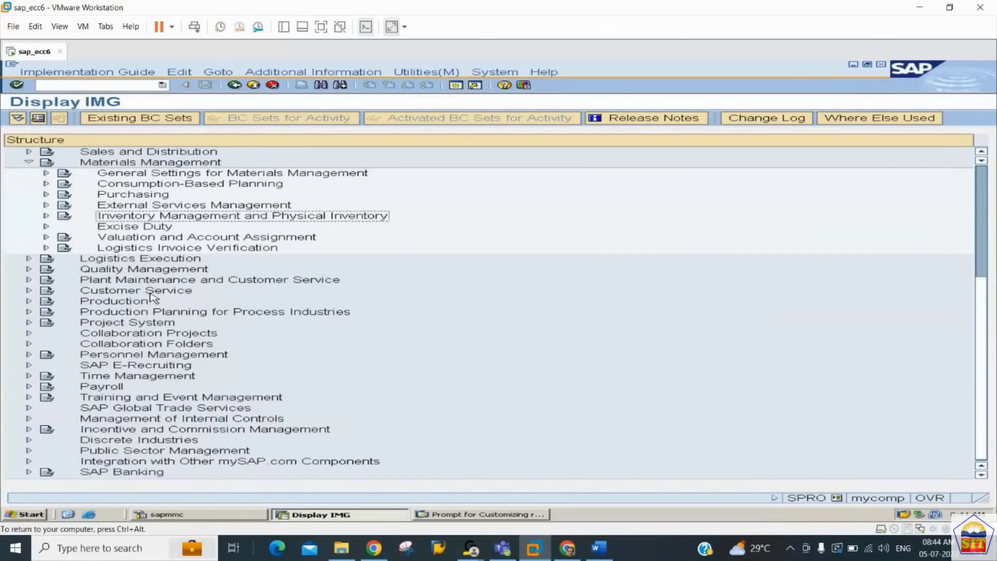
key(Right)
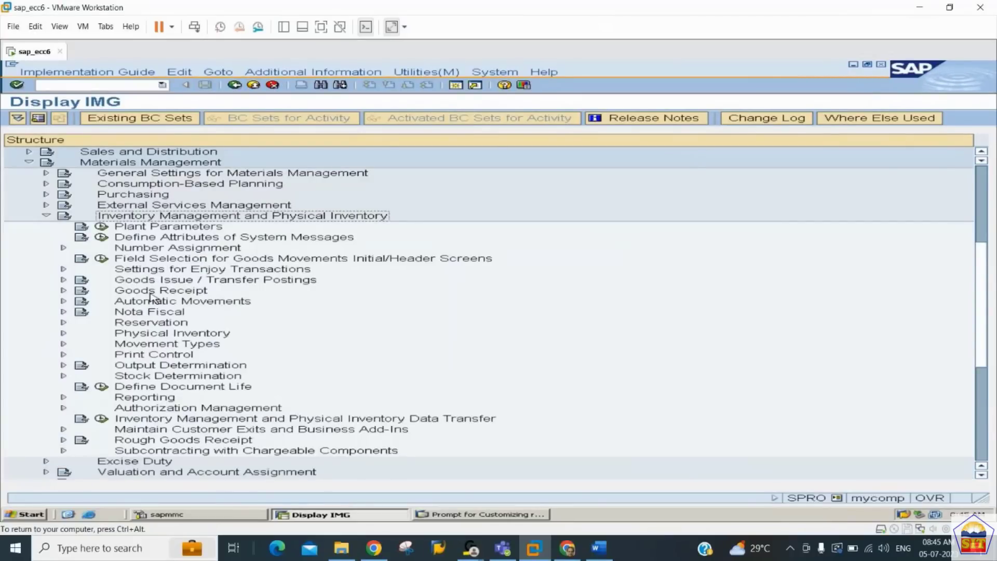
key(Down)
key(Down)
key(Down)
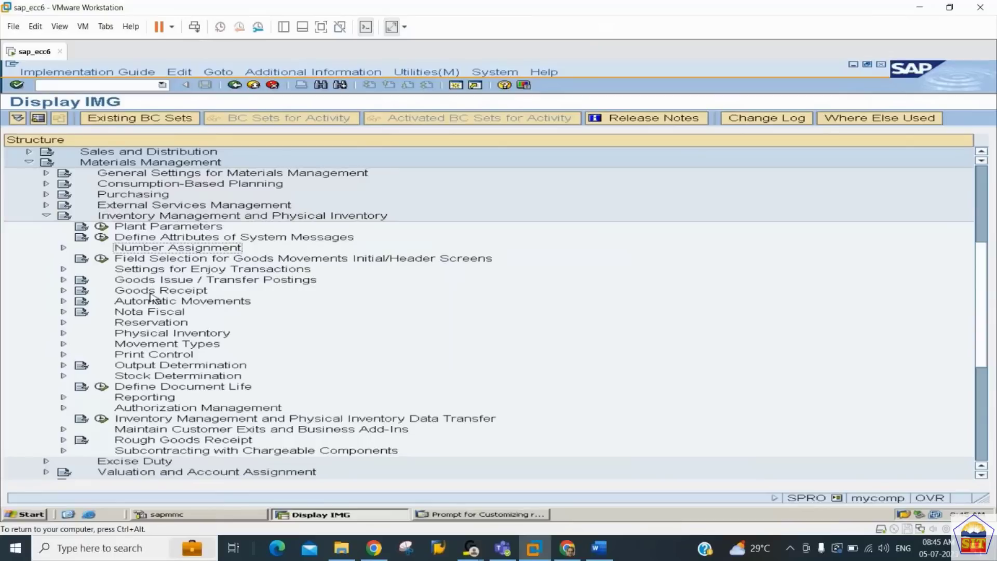
key(Down)
key(Down)
key(Down)
key(Down)
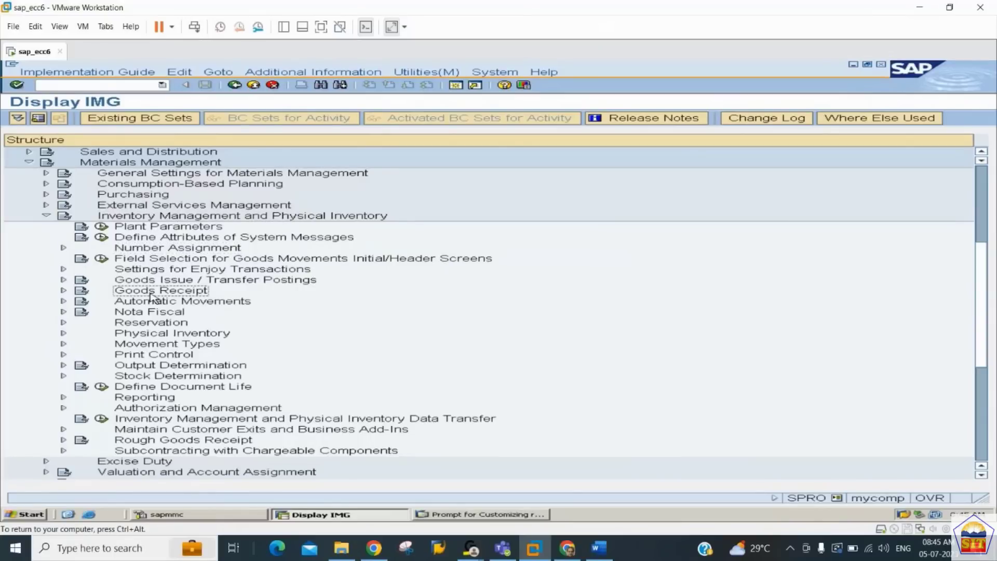
double_click(150, 294)
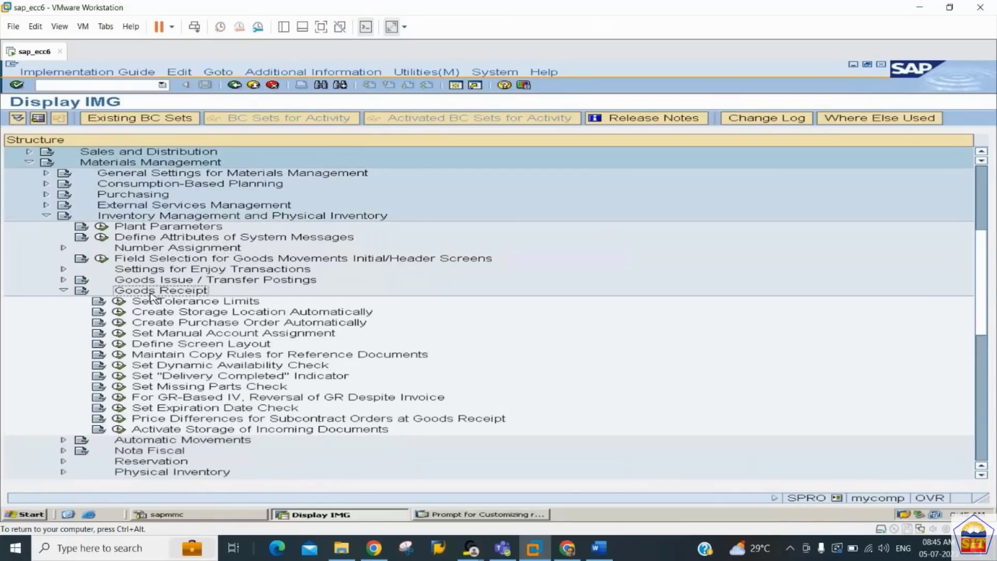
Recheck Step 11 in the Word notes, open Goods Receipt's Set Tolerance Limits activity and position the list at company code 1000
click(599, 549)
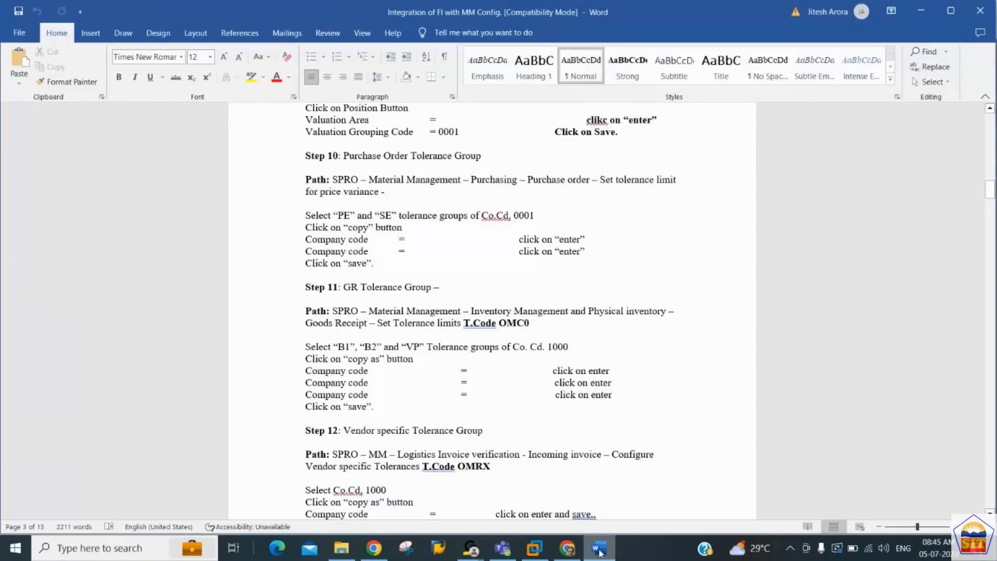
click(599, 549)
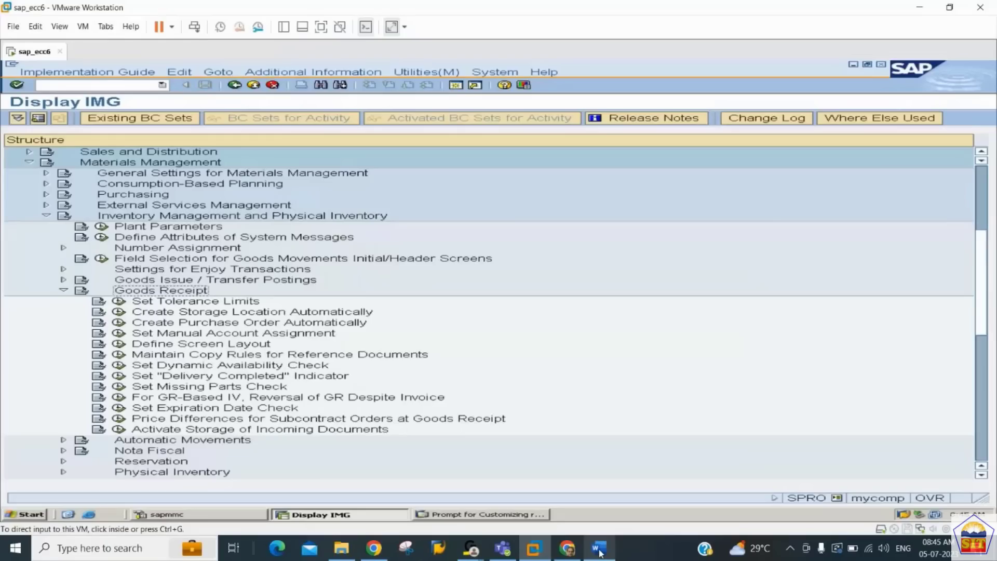
click(117, 304)
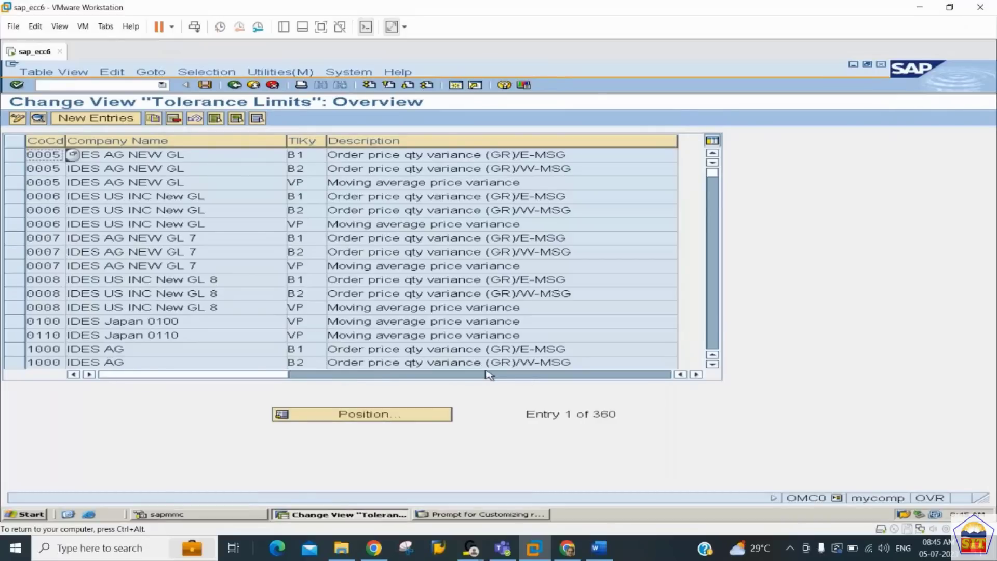
click(331, 418)
text(1000)
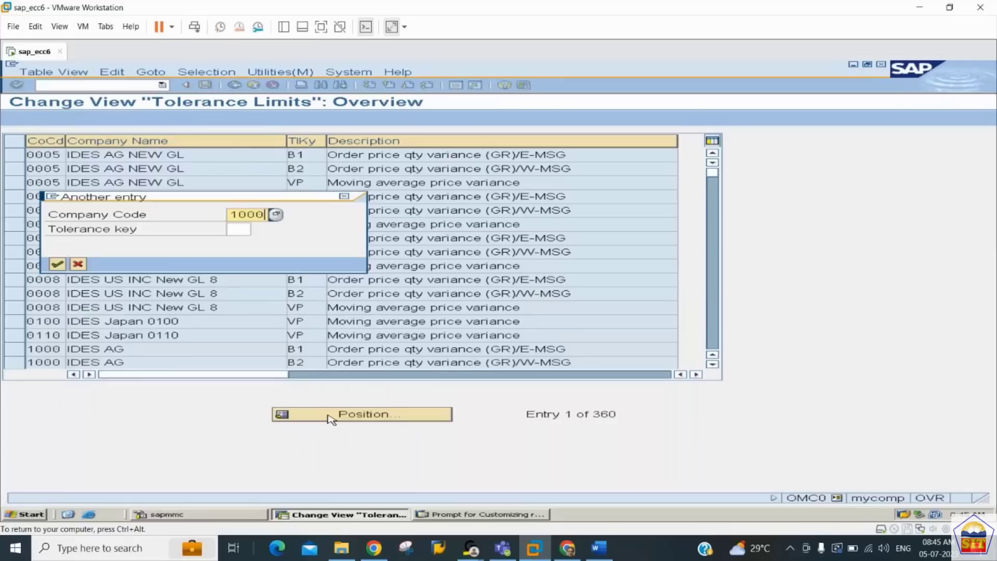
key(Return)
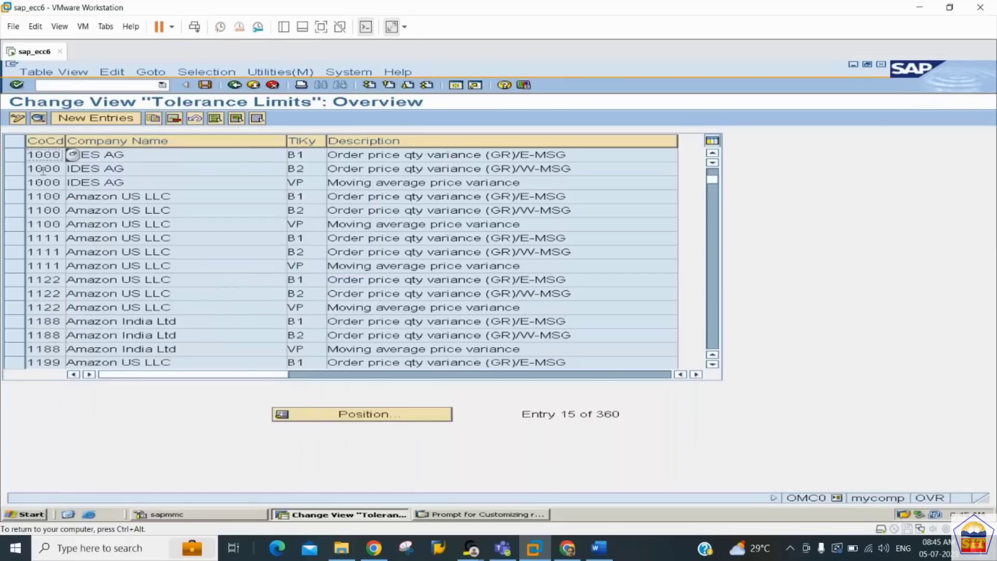
Select the B1, B2 and VP tolerance limits of company code 1000 and start copying them
click(21, 156)
click(18, 169)
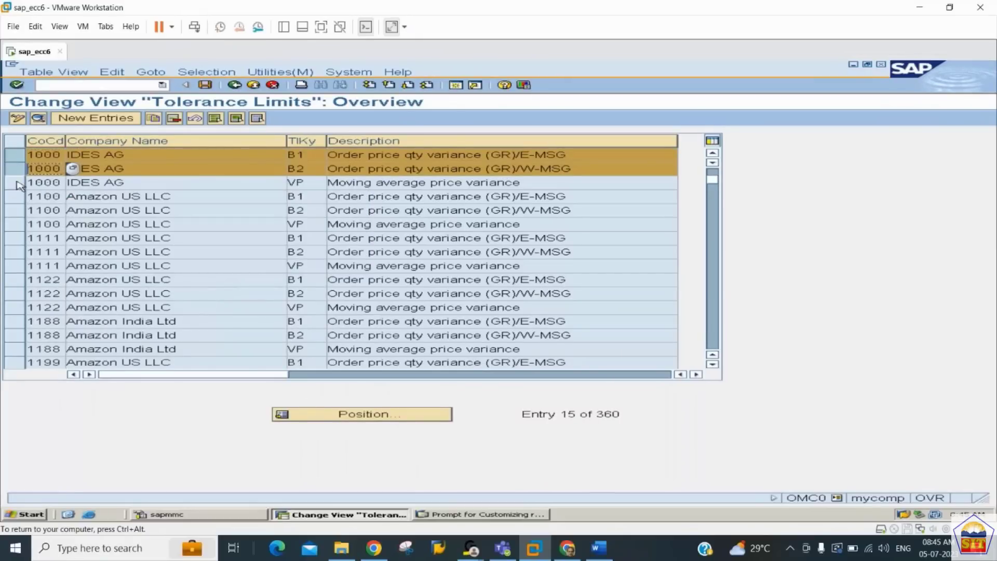
click(19, 183)
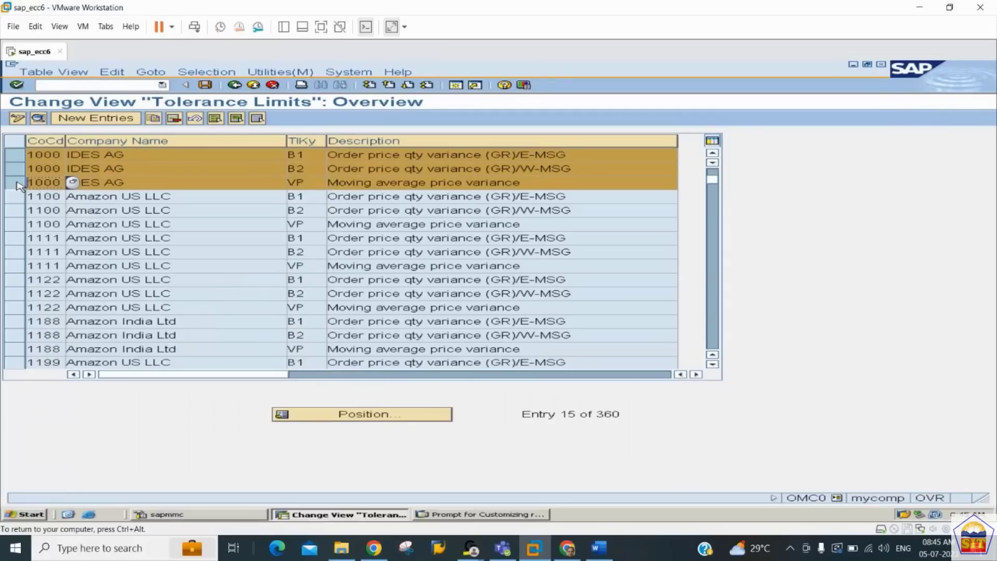
click(153, 119)
key(Tab)
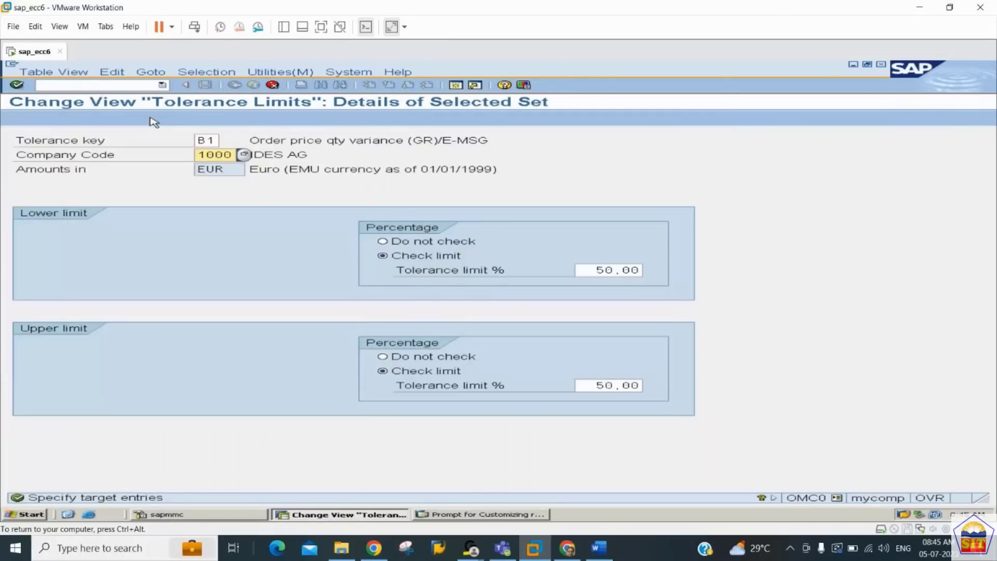
Assign company code 2244 to the copied B1, B2 and VP tolerance limits and save the new entries
text(2244)
key(Return)
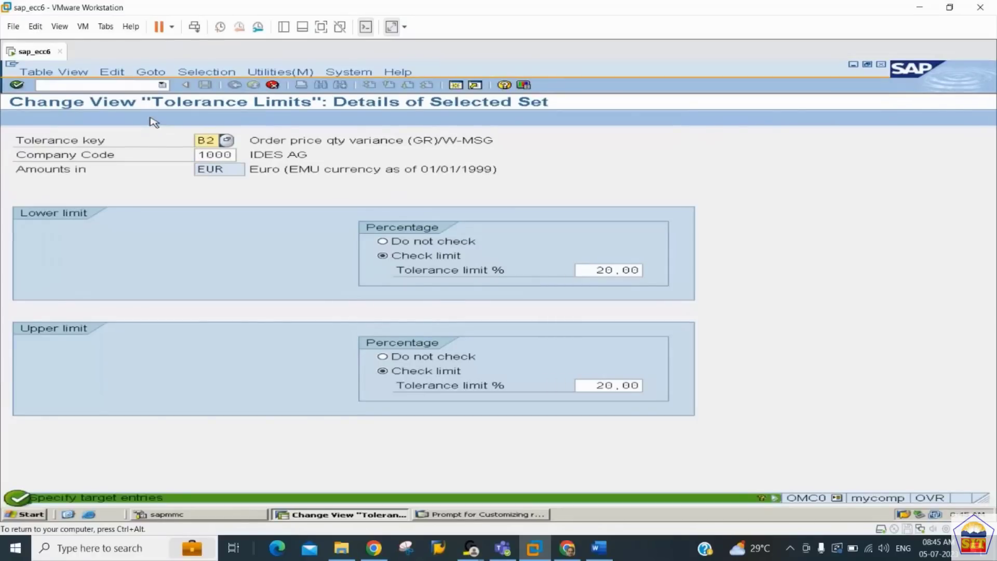
key(Tab)
text(2244)
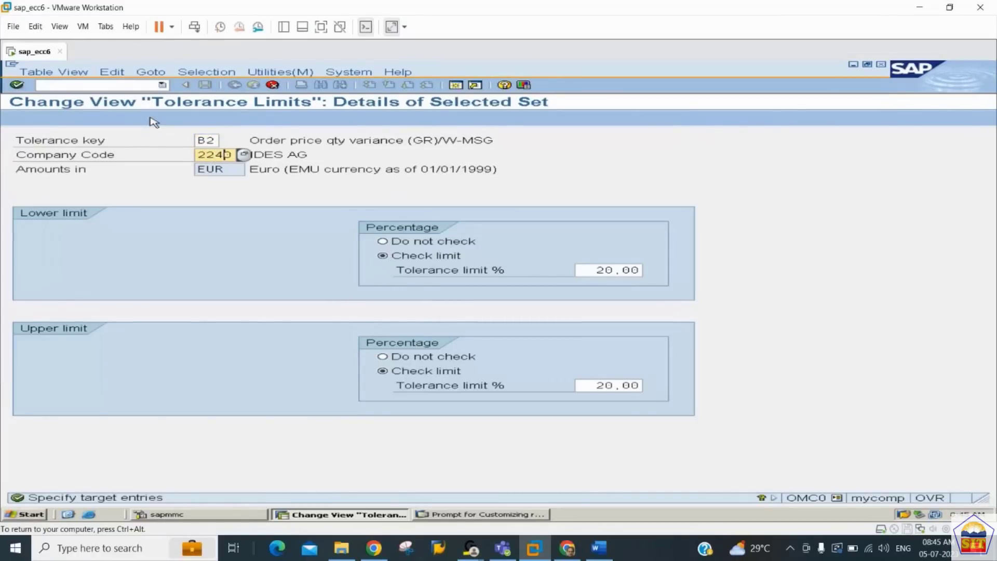
key(Return)
key(Tab)
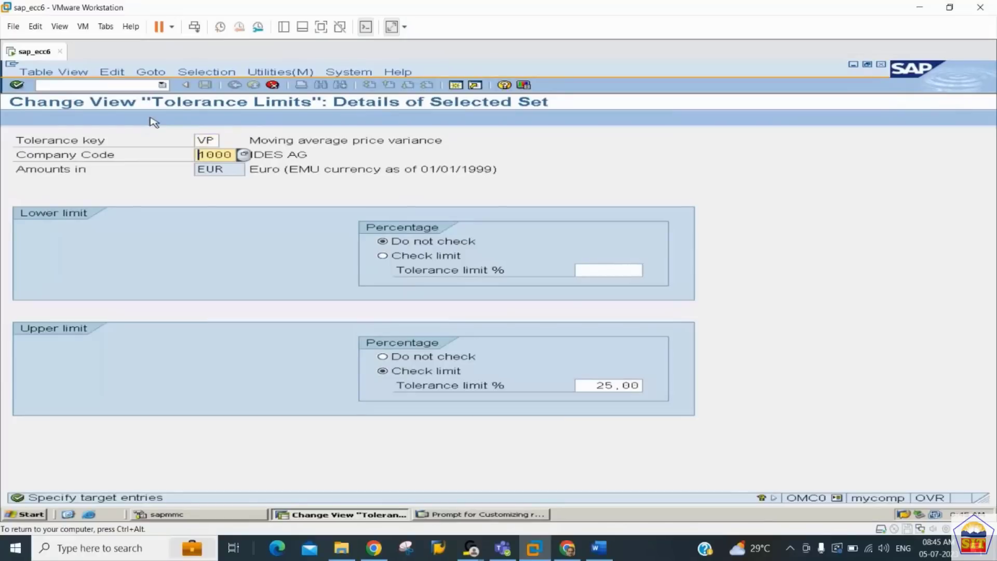
text(2244)
key(Return)
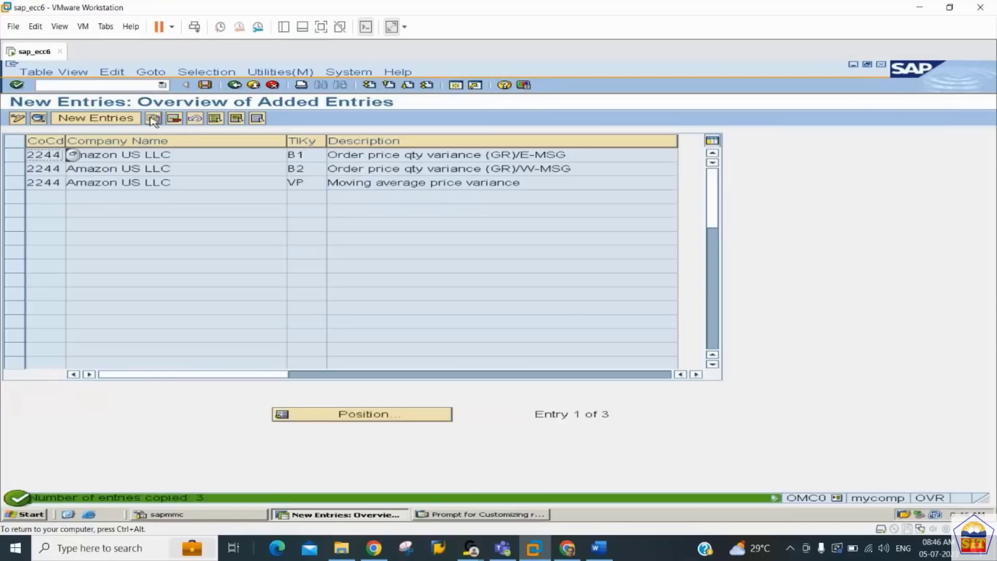
key(ctrl+s)
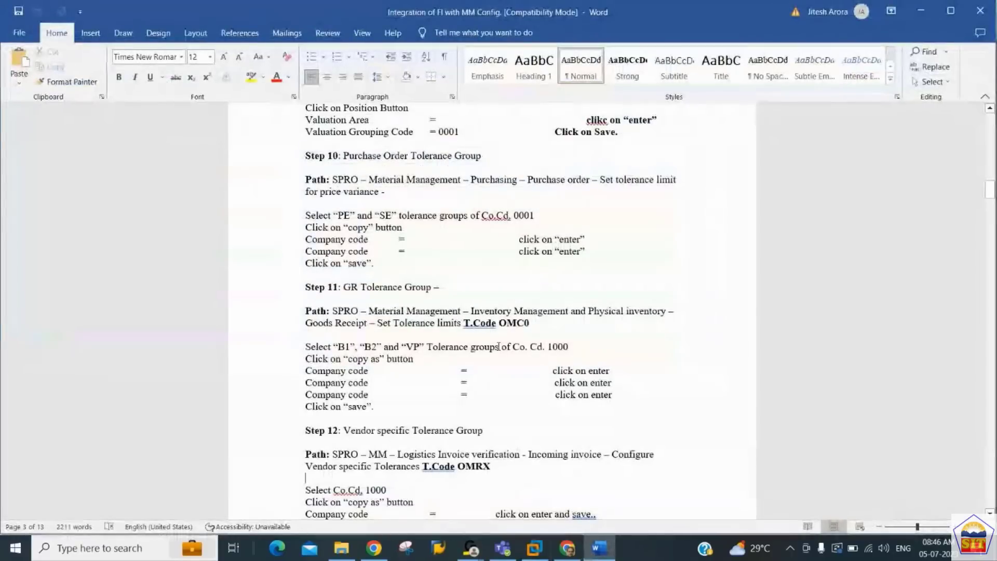
Read the configuration notes in Word for Step 12, the vendor-specific tolerance group, including its transaction code
key(Down)
key(Down)
key(Down)
key(Down)
key(Down)
key(Down)
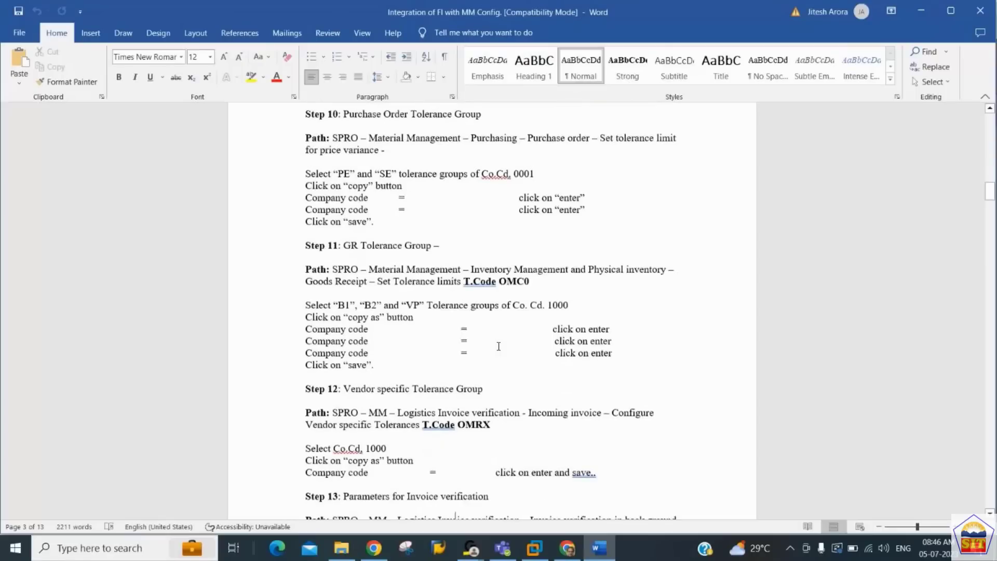
key(Up)
key(Up)
key(Up)
key(Up)
key(Up)
key(Up)
key(Up)
key(Up)
key(Up)
key(Up)
key(Up)
key(Up)
key(Up)
key(Up)
key(Up)
key(Up)
key(Up)
key(Up)
key(Up)
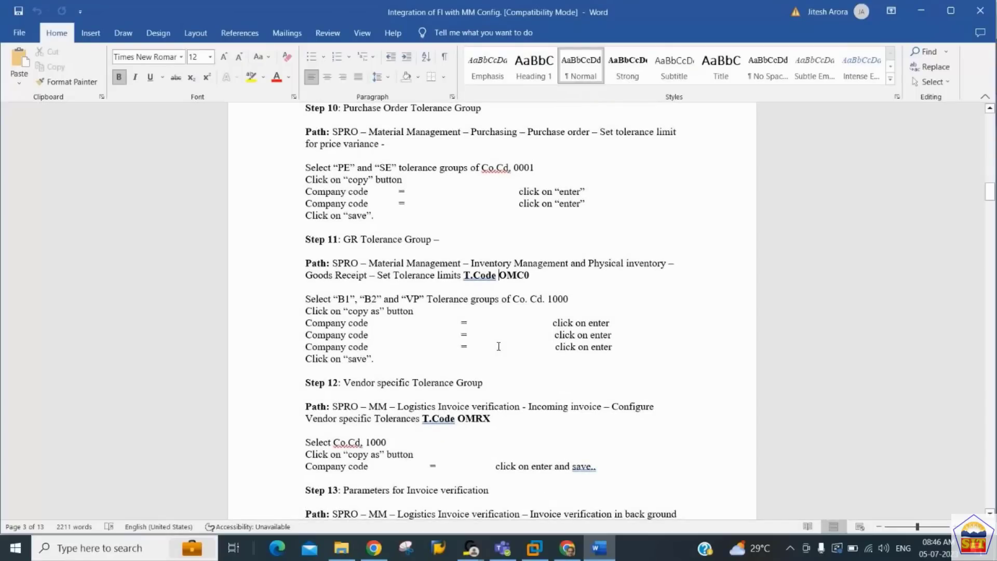
key(Down)
key(Down)
key(Down)
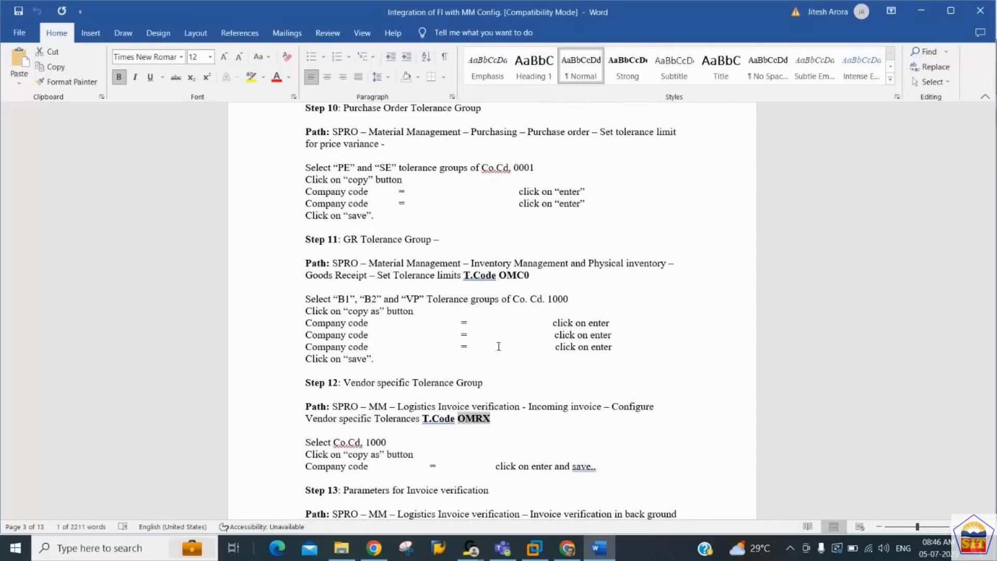
Switch back to the SAP session and open transaction OMRX for vendor-specific tolerances
key(alt+Tab)
click(128, 85)
text(/nomrx)
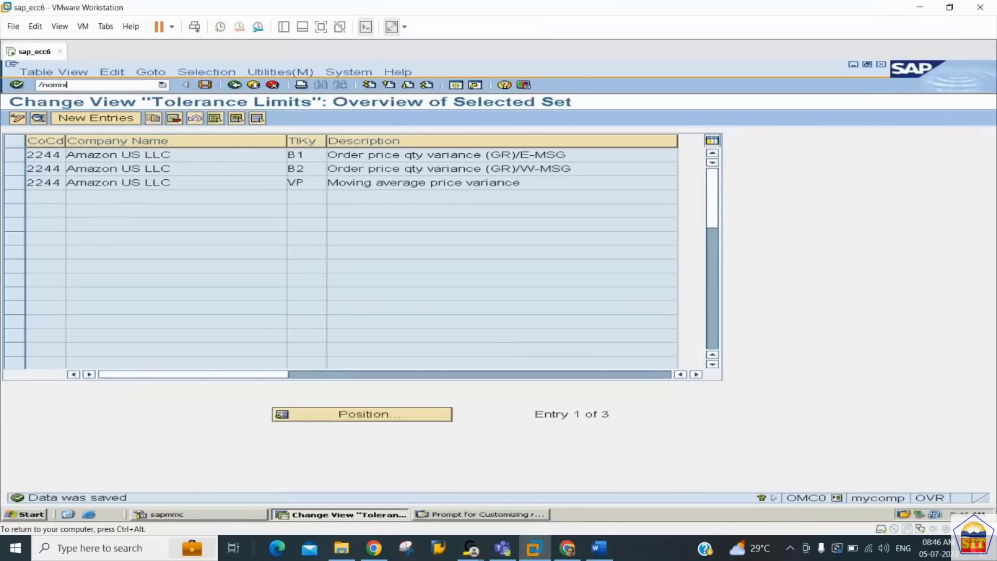
key(Return)
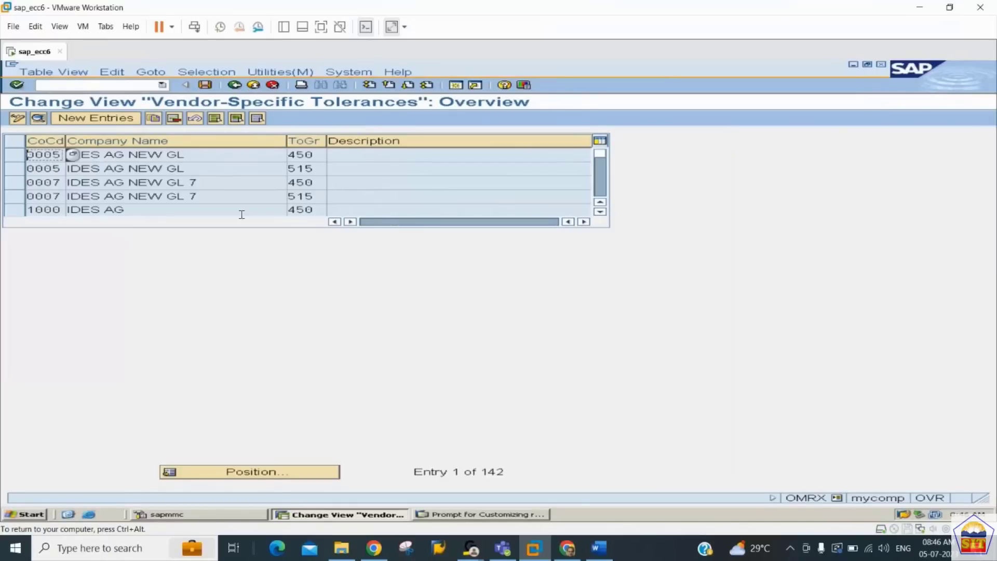
Copy the company code 1000 vendor-specific tolerances for groups 450 and 515 to company code 2244 and save them under the proposed customizing request
double_click(600, 212)
click(600, 212)
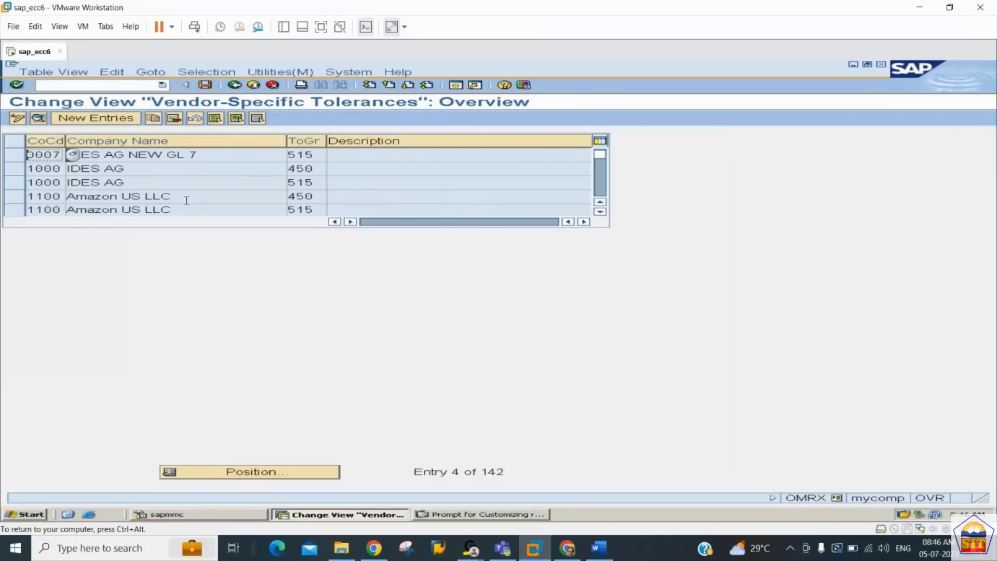
click(19, 168)
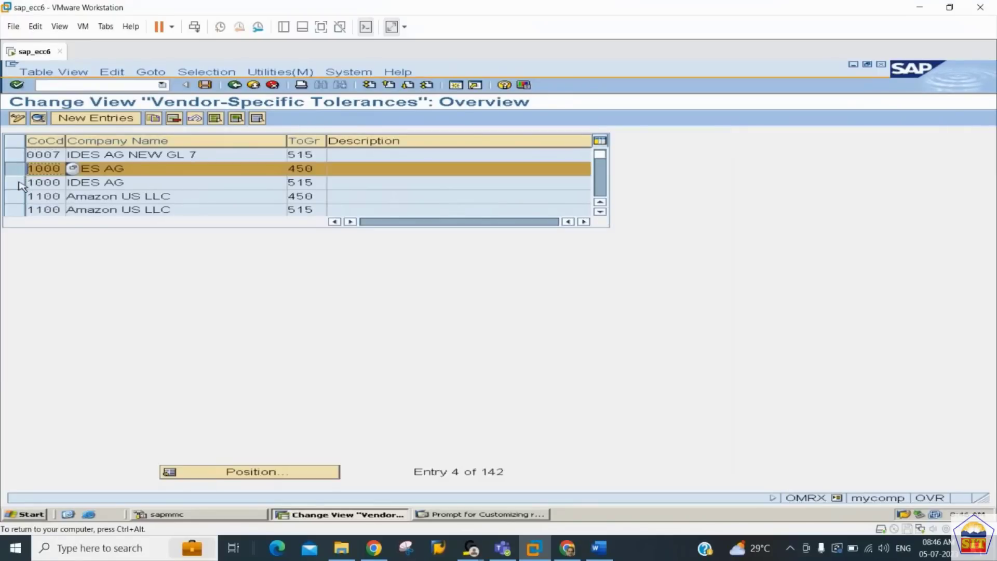
click(19, 183)
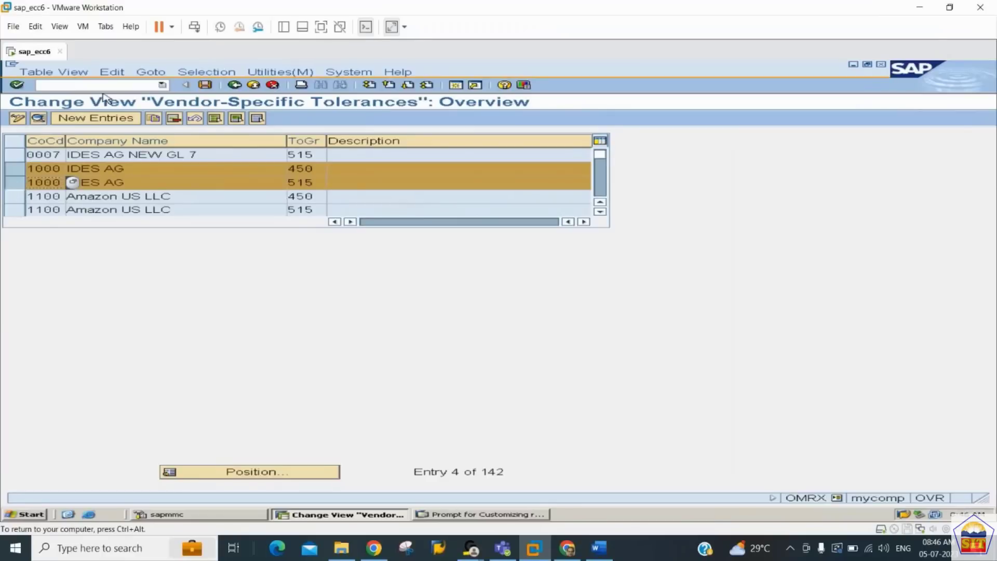
click(154, 119)
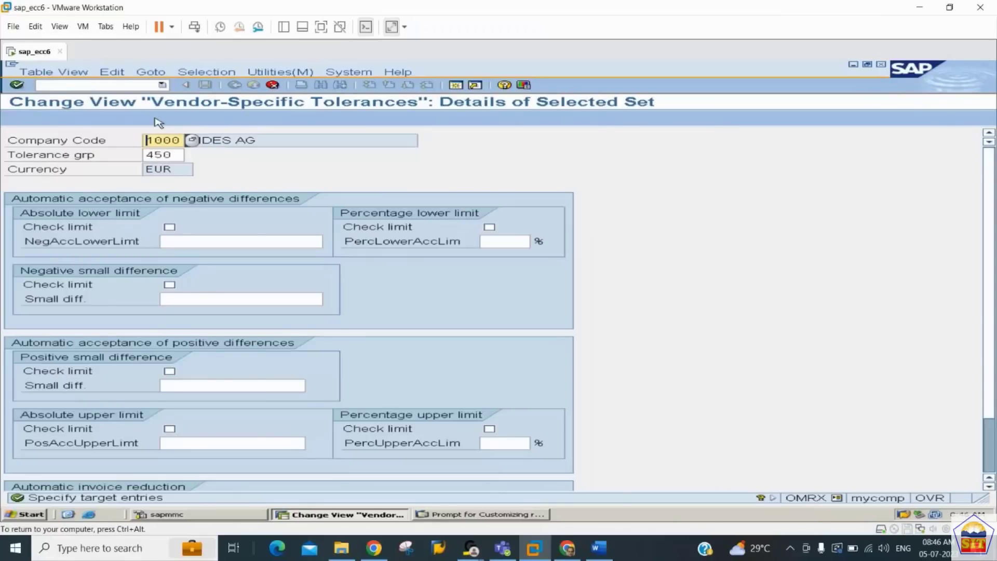
text(2244)
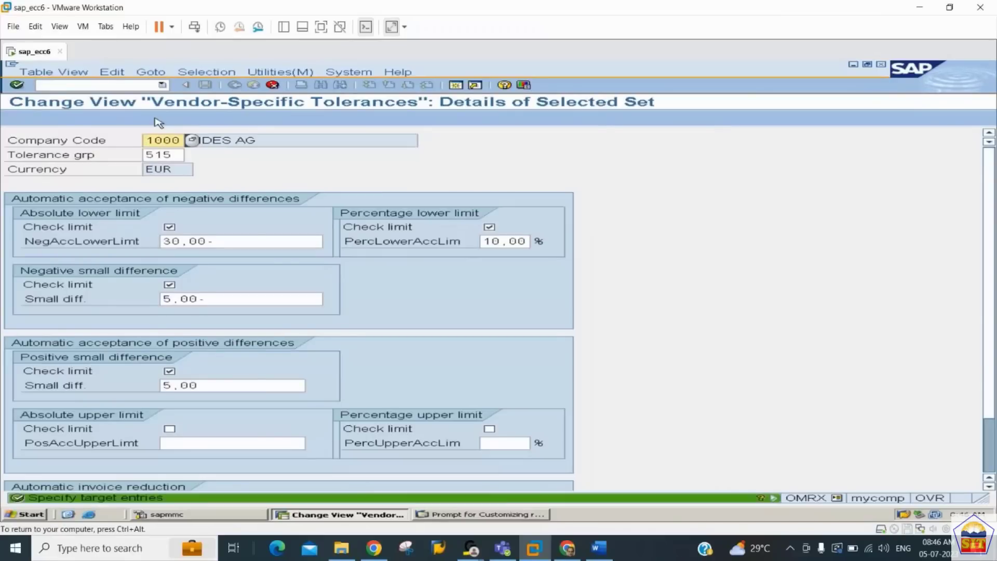
key(Down)
key(Up)
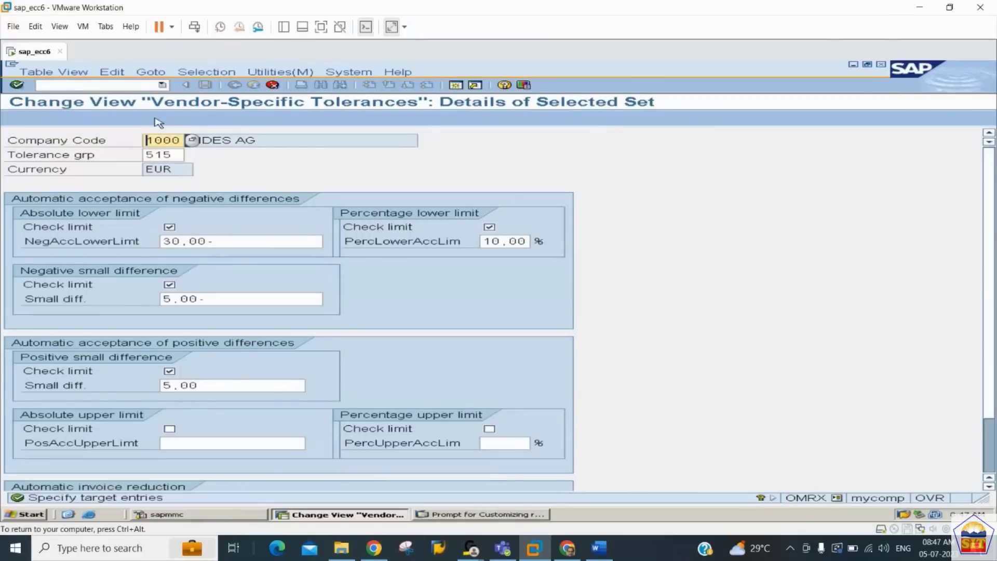
text(2244)
key(Return)
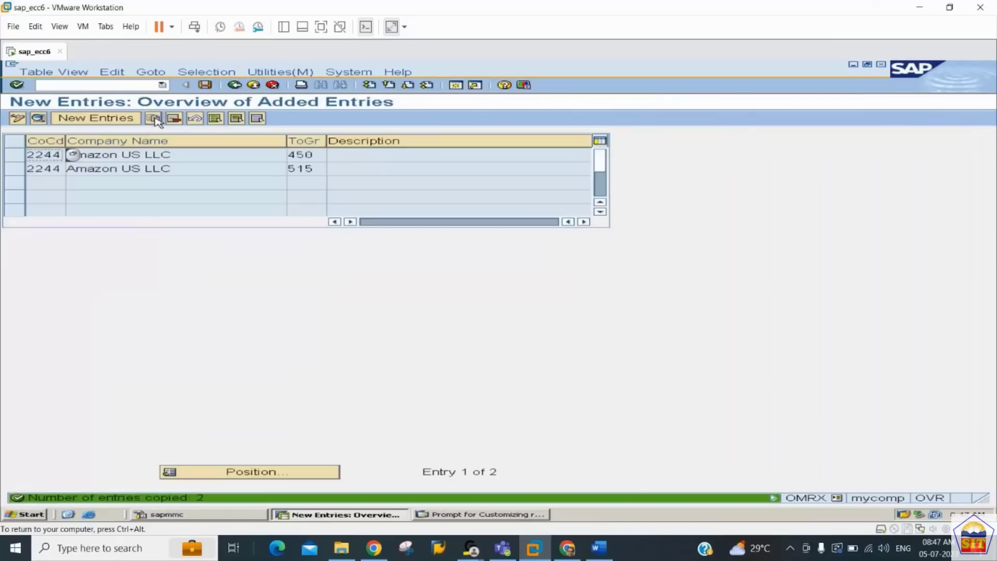
key(ctrl+s)
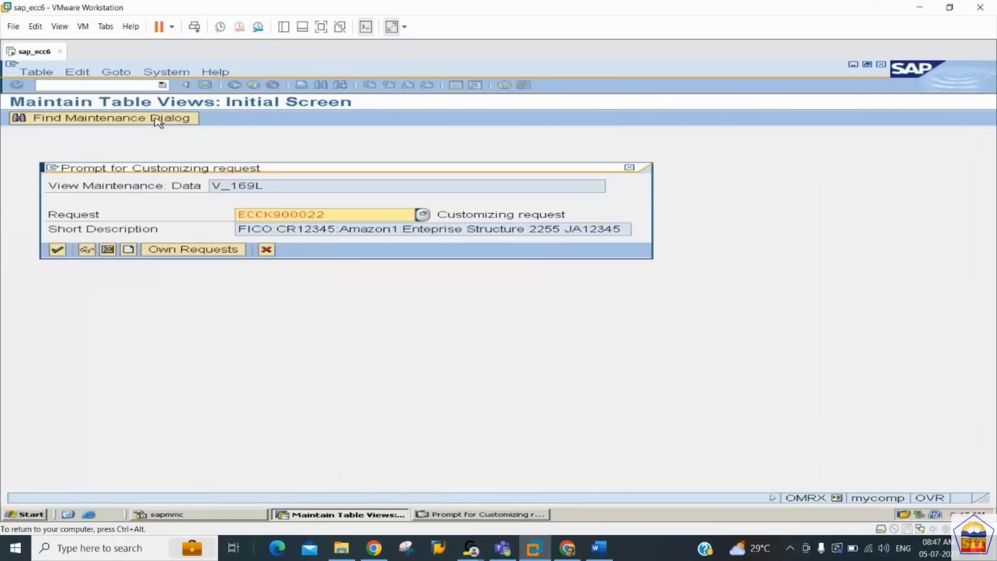
key(Return)
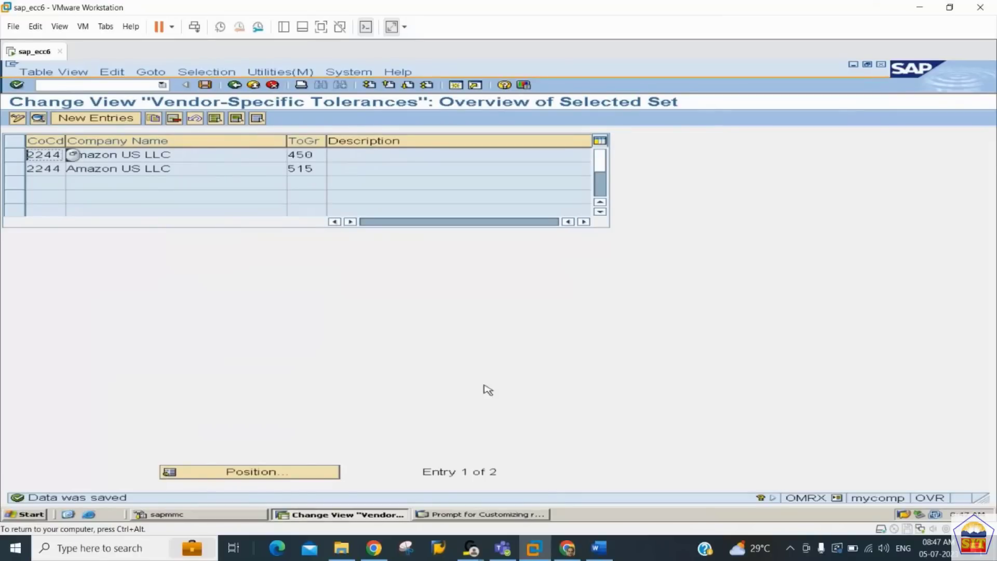
Switch to the Word notes and read Step 13 on invoice verification parameters, including its transaction code and source company code
click(599, 545)
key(End)
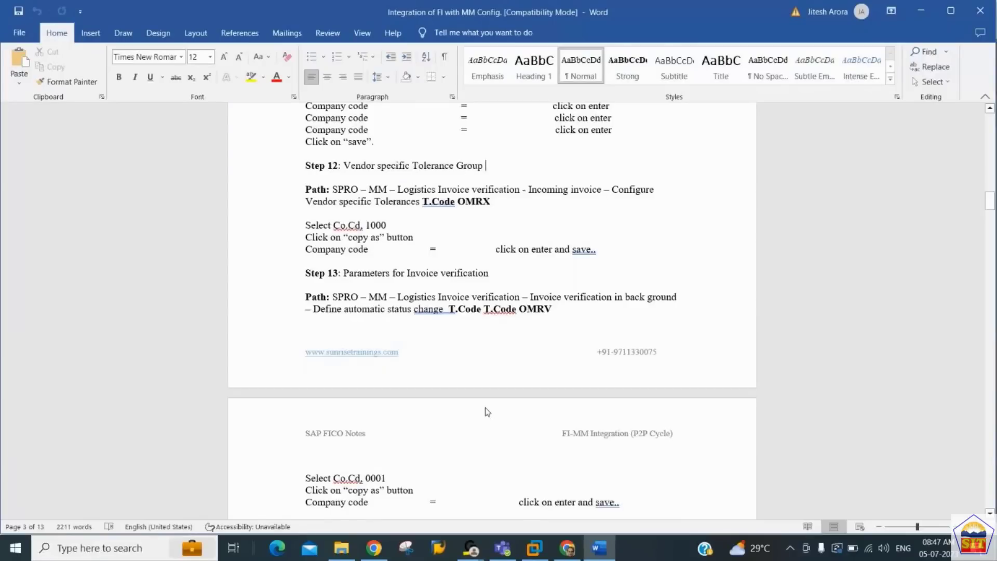
key(Down)
key(Down)
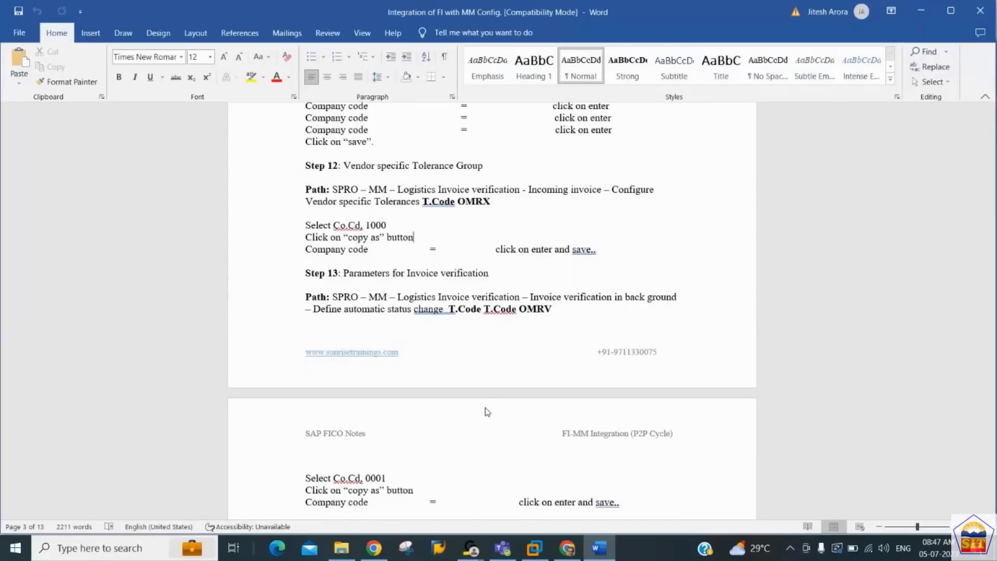
scroll(486, 410, down, 2)
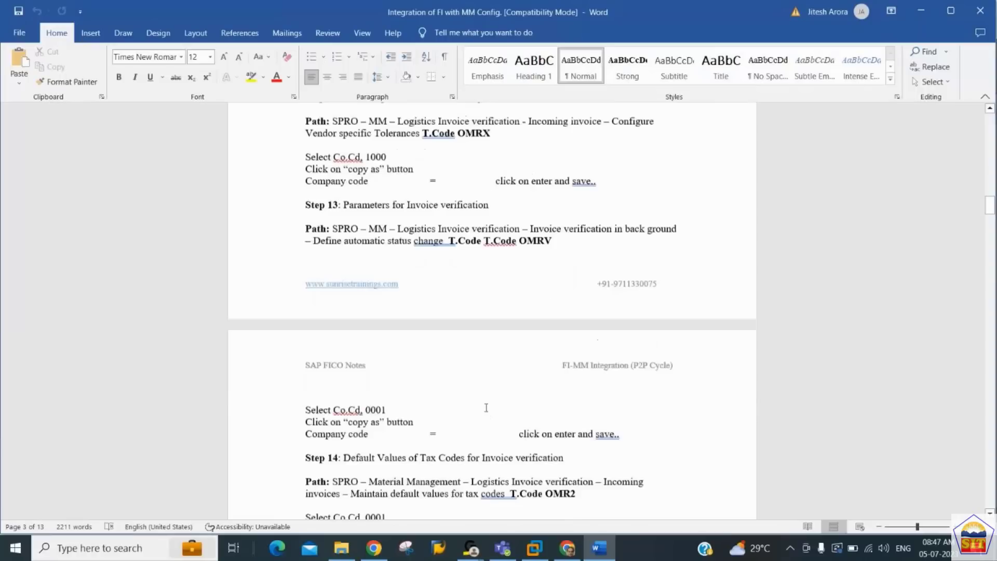
scroll(486, 408, down, 1)
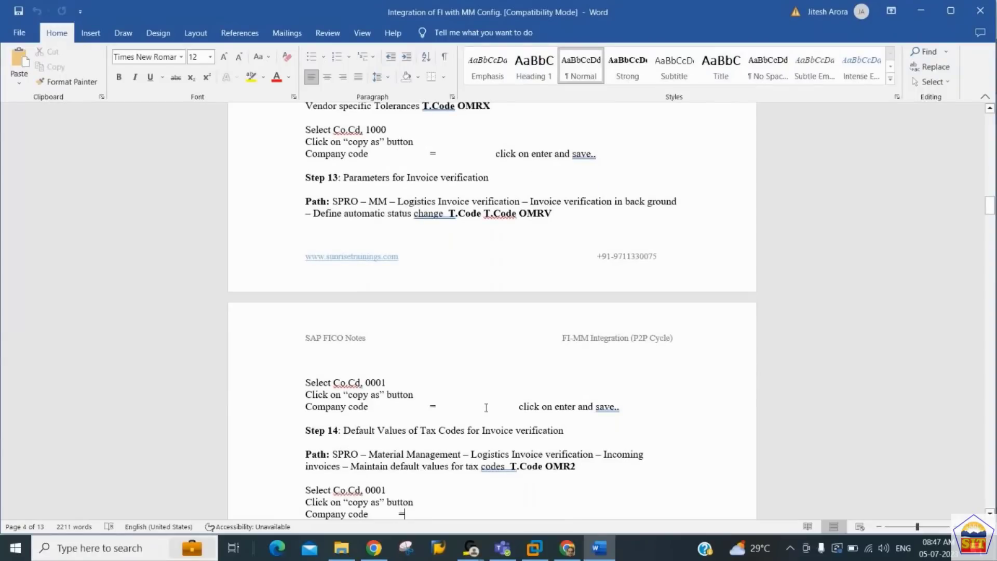
key(Up)
key(Up)
key(Up)
key(Up)
key(Up)
key(Up)
key(Up)
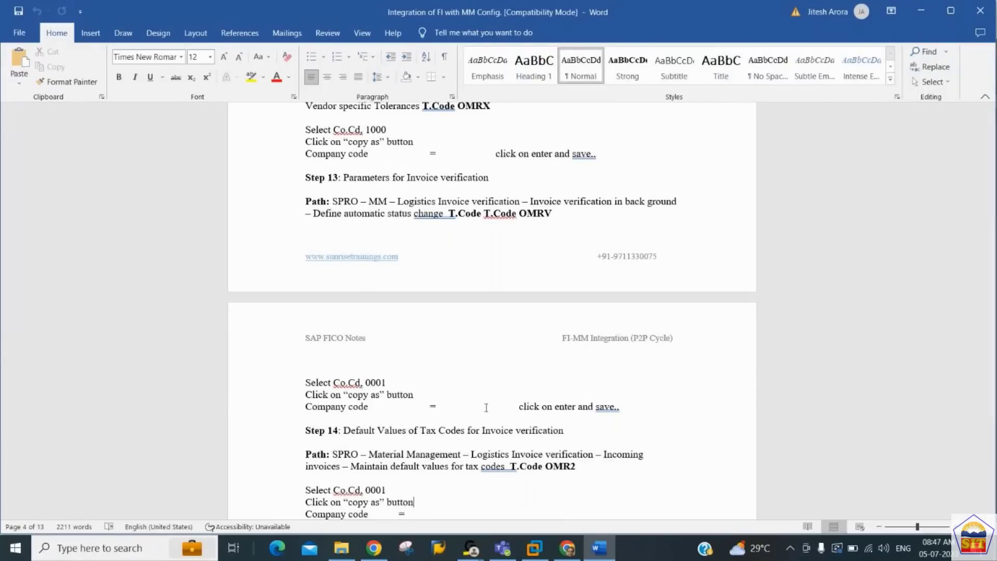
key(Up)
key(Up)
key(Up)
key(Up)
key(Up)
key(Up)
key(Up)
key(Up)
key(Up)
key(Down)
key(Down)
Return to the SAP session and open transaction OMRV for the automatic status change of correct invoices
key(alt+Tab)
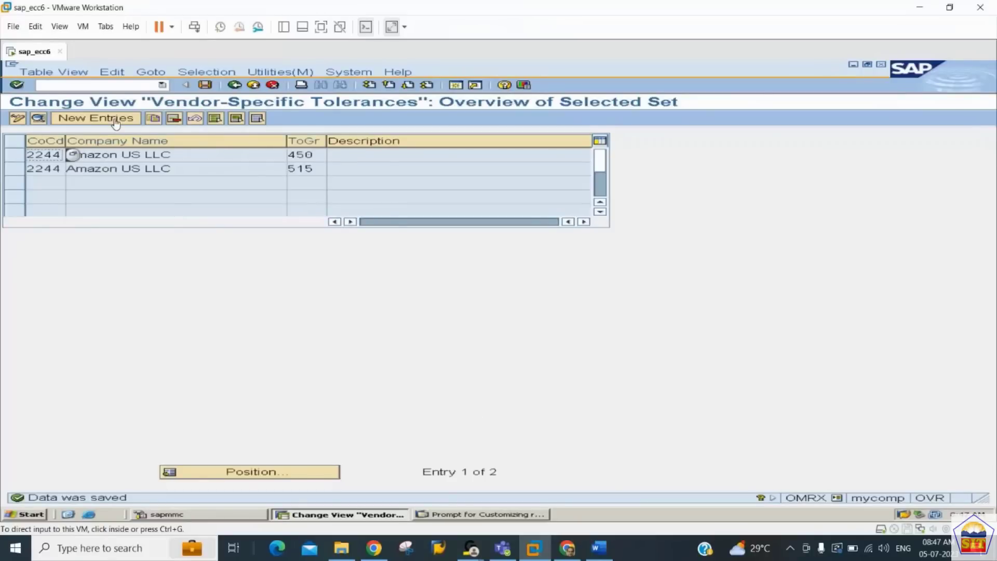
click(85, 84)
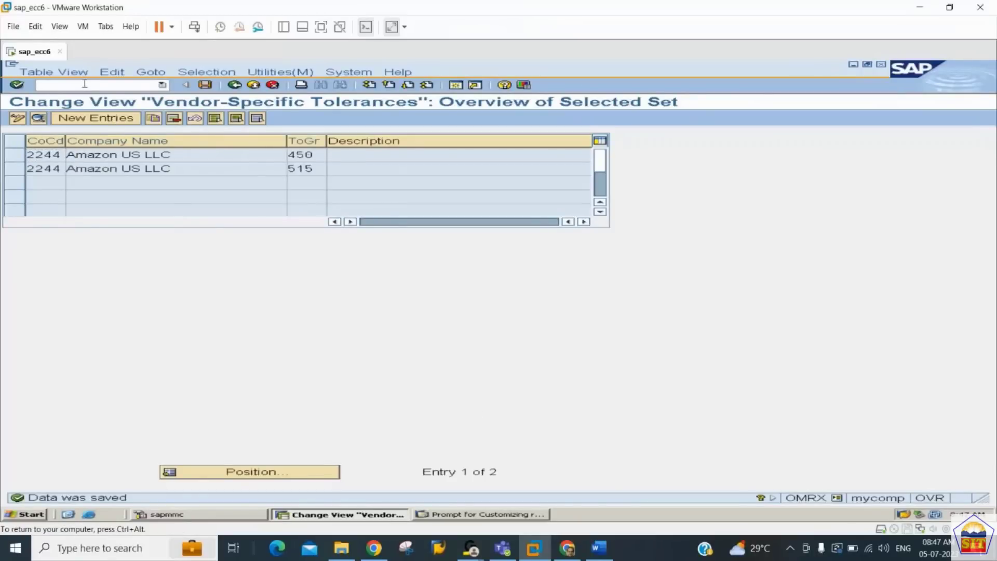
text(/nomrv)
key(Return)
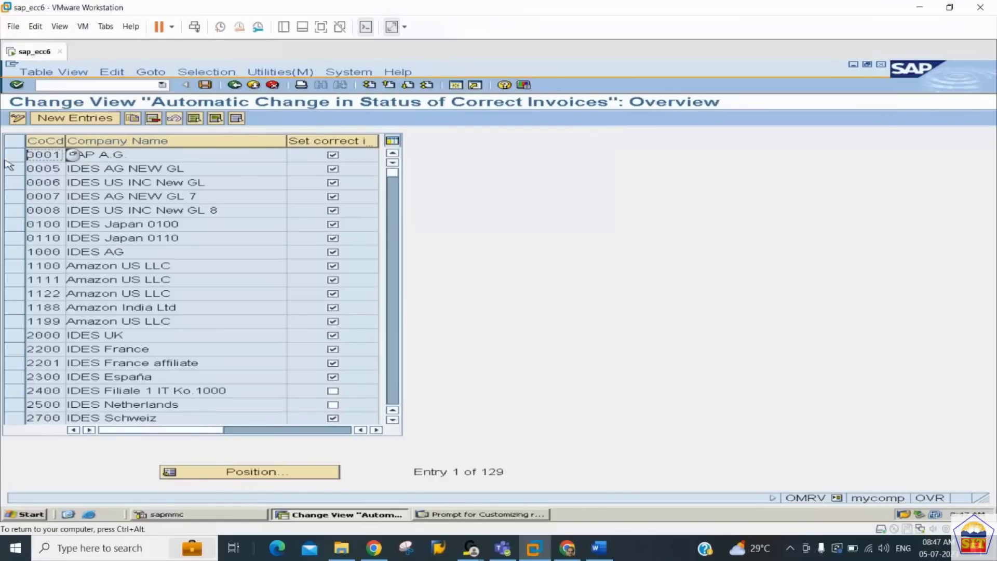
Copy the company code 0001 automatic status change entry to company code 2244 and save it
click(14, 155)
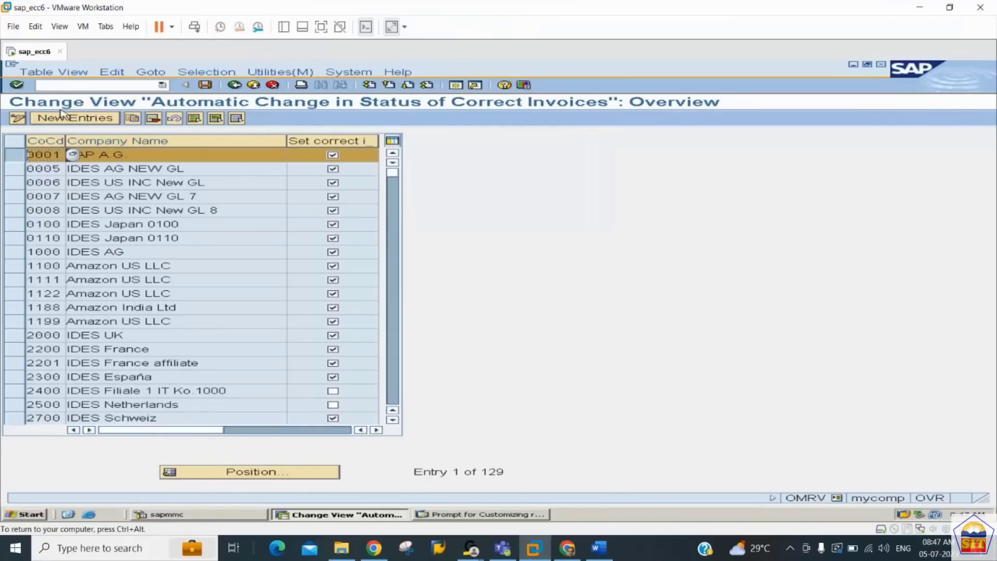
click(134, 119)
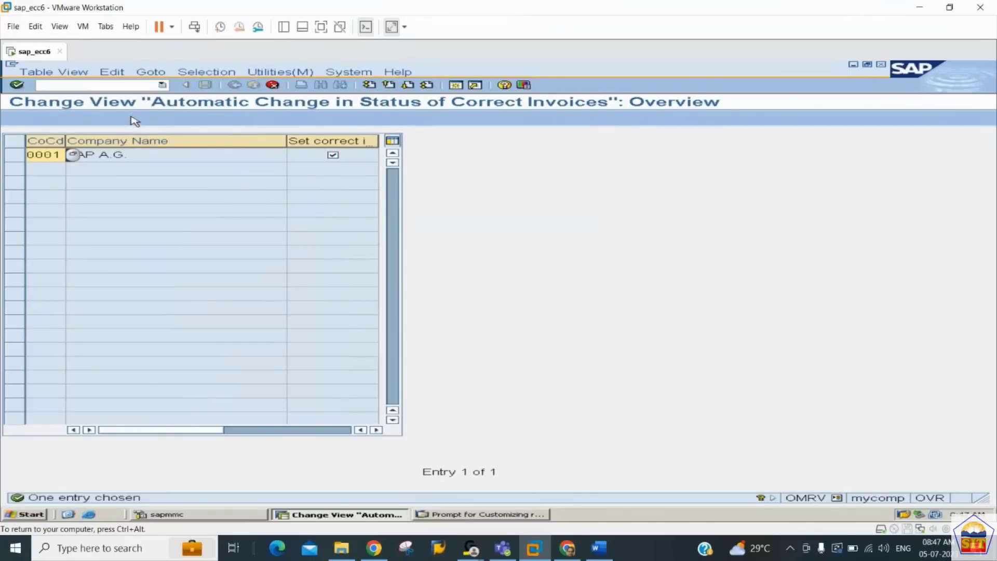
text(2244)
key(Return)
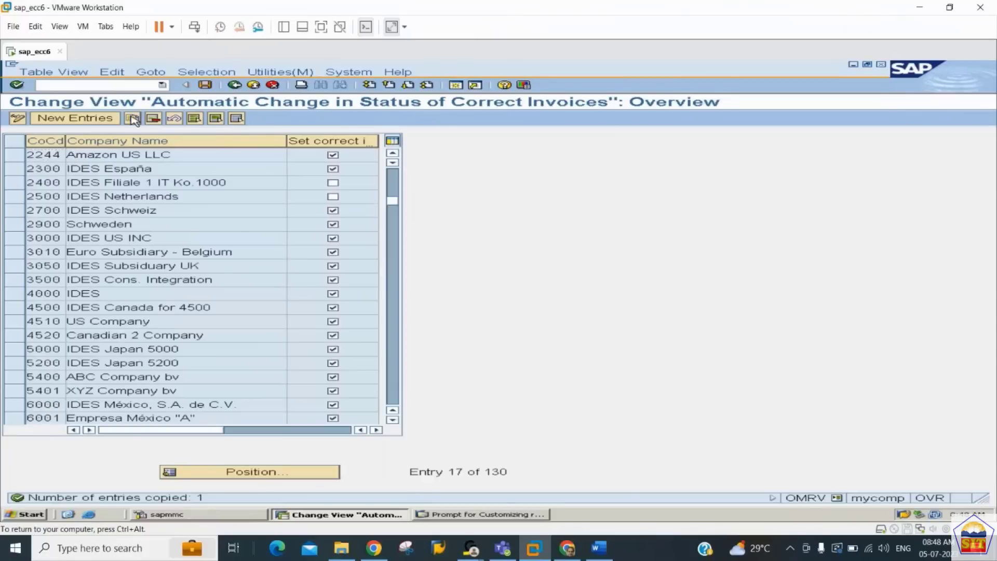
key(ctrl+s)
key(Return)
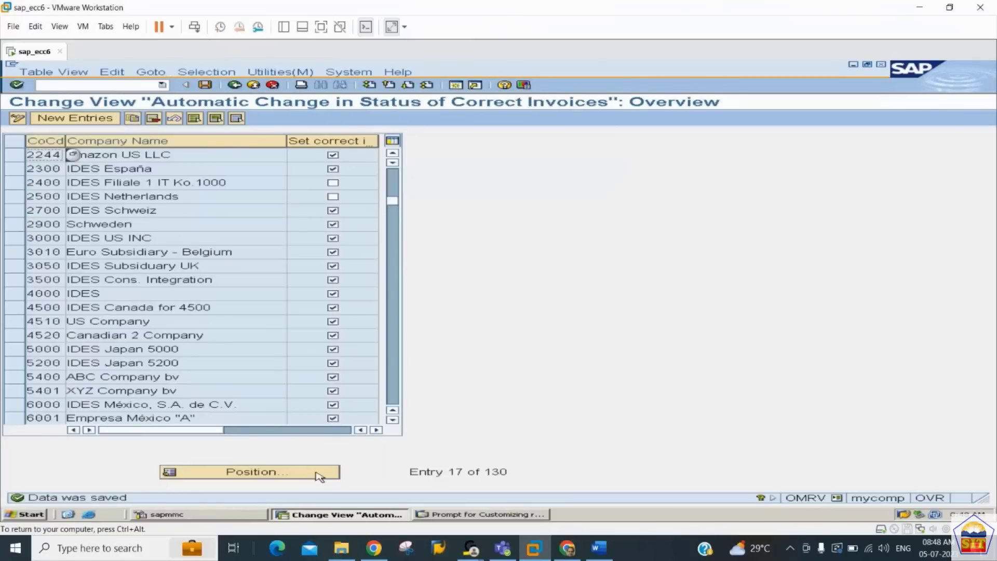
Review Steps 14 to 16 in the Word notes, covering tax code defaults, plant parameters and material type attributes, and return to SAP
key(alt+Tab)
key(Down)
key(Down)
key(Down)
key(Down)
key(Down)
key(Down)
key(Down)
key(Down)
key(Down)
key(Down)
key(Down)
key(Down)
key(Down)
key(Down)
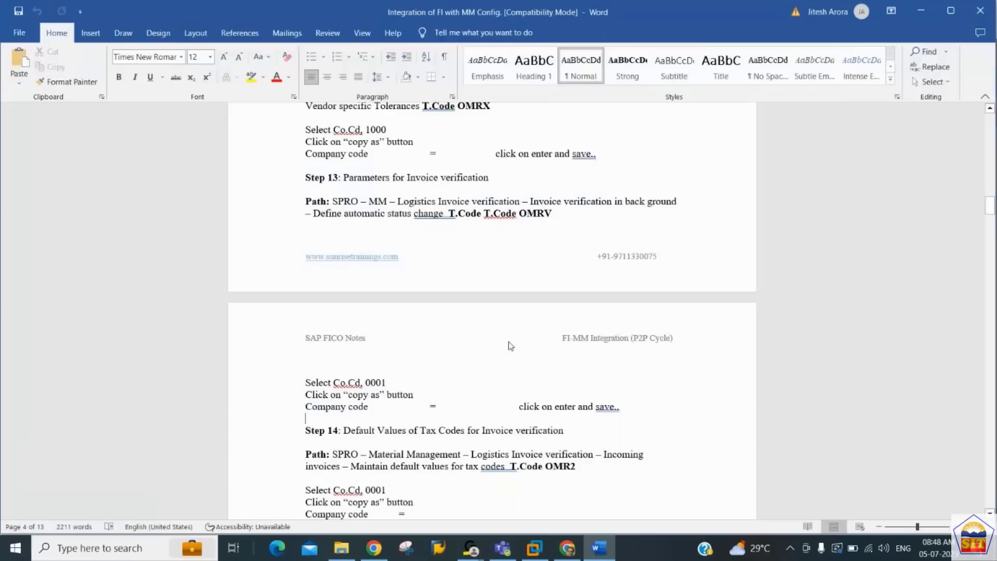
key(Down)
key(Down)
key(Down)
key(Down)
key(Down)
key(Down)
key(Down)
key(Down)
key(Down)
key(Down)
key(Down)
key(Down)
key(Down)
key(Down)
key(Down)
key(Down)
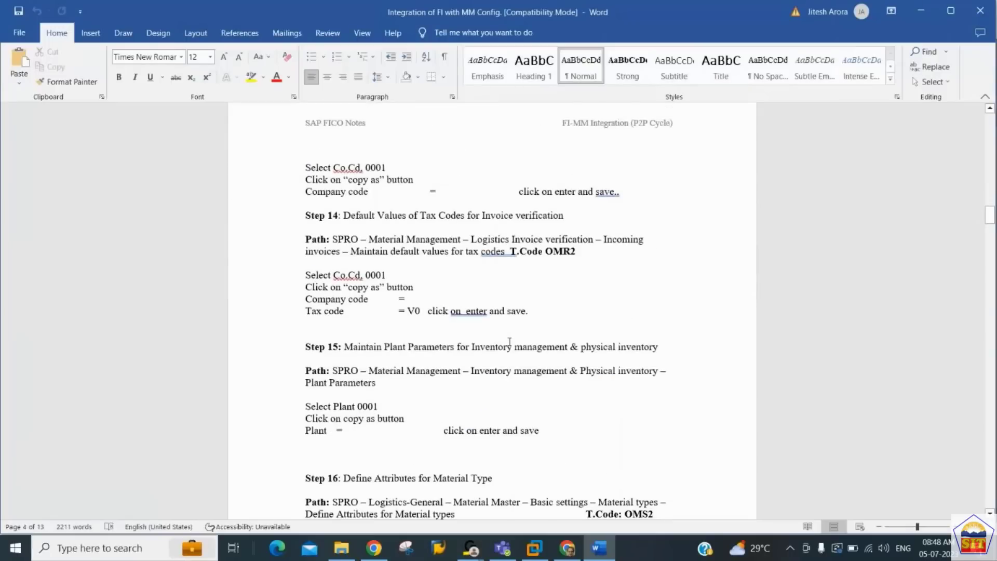
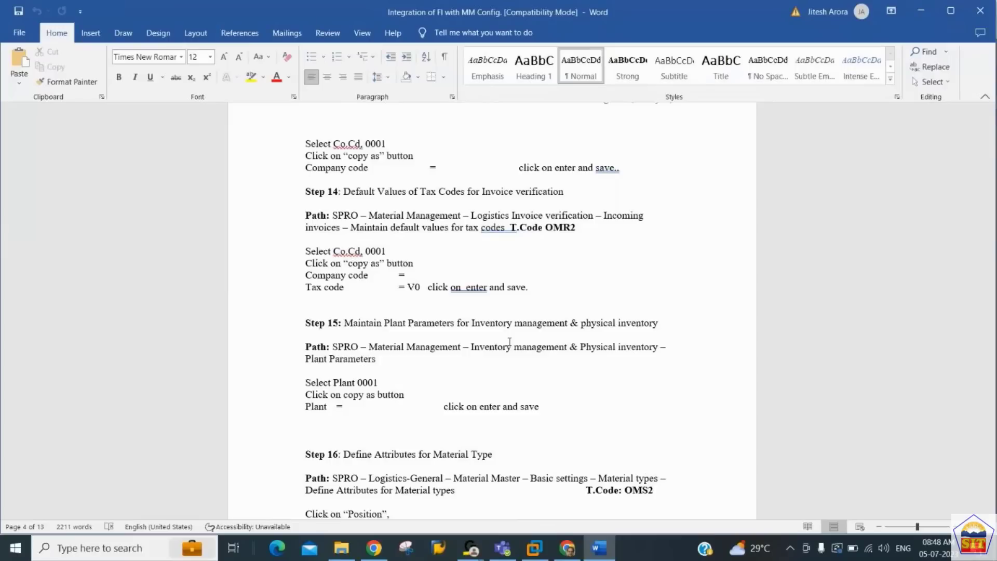
key(alt+Tab)
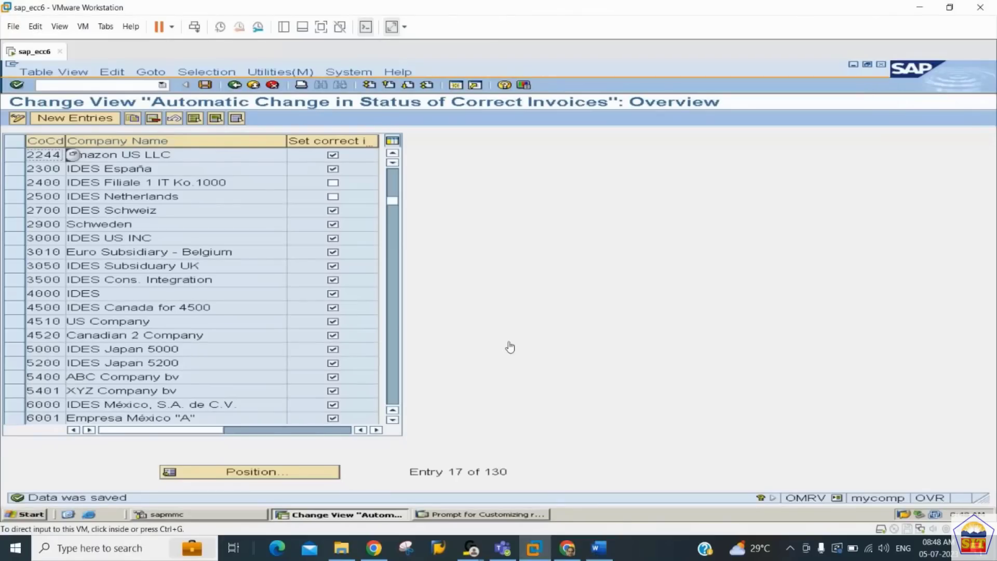
Open transaction OMR2 for the tax defaults in invoice verification
click(68, 84)
text(/nm)
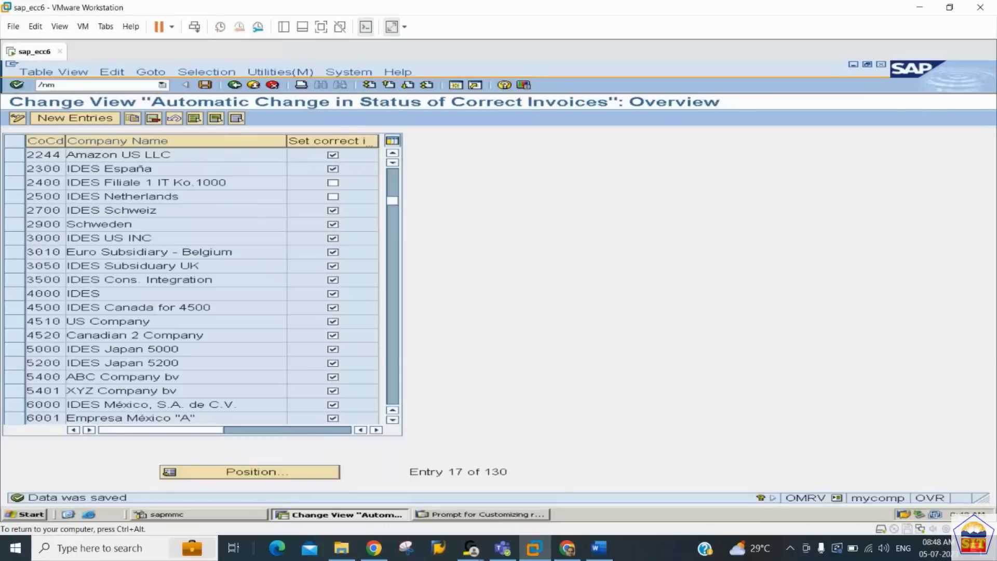
key(BackSpace)
text(omrv)
key(Return)
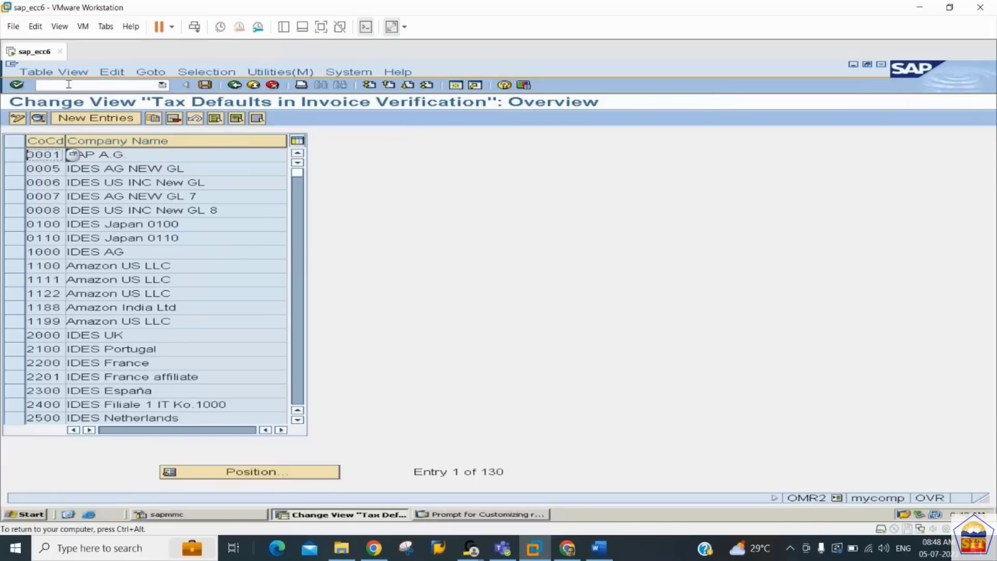
Try to copy the company code 0001 tax defaults with the domestic tax code set to V0
click(16, 156)
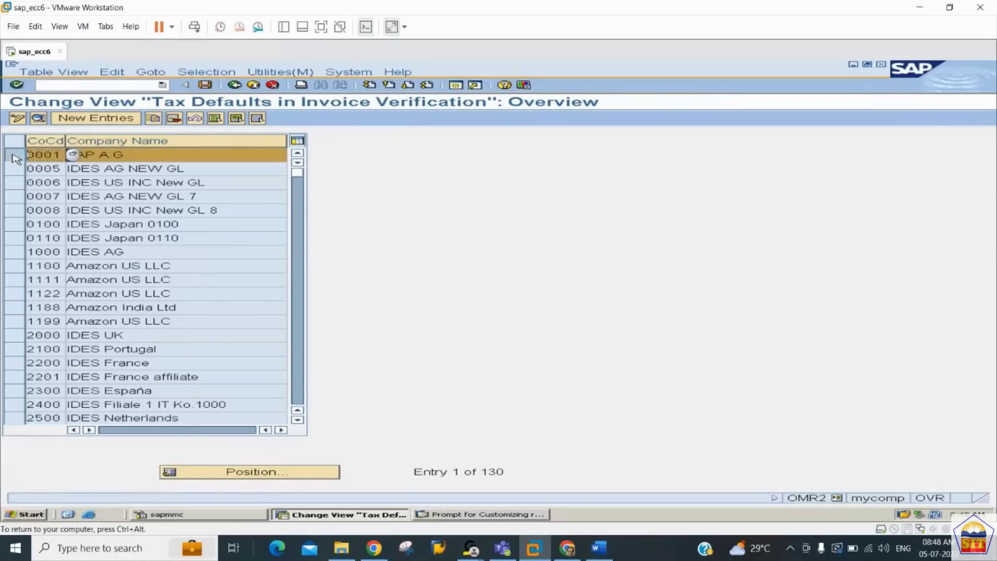
click(153, 118)
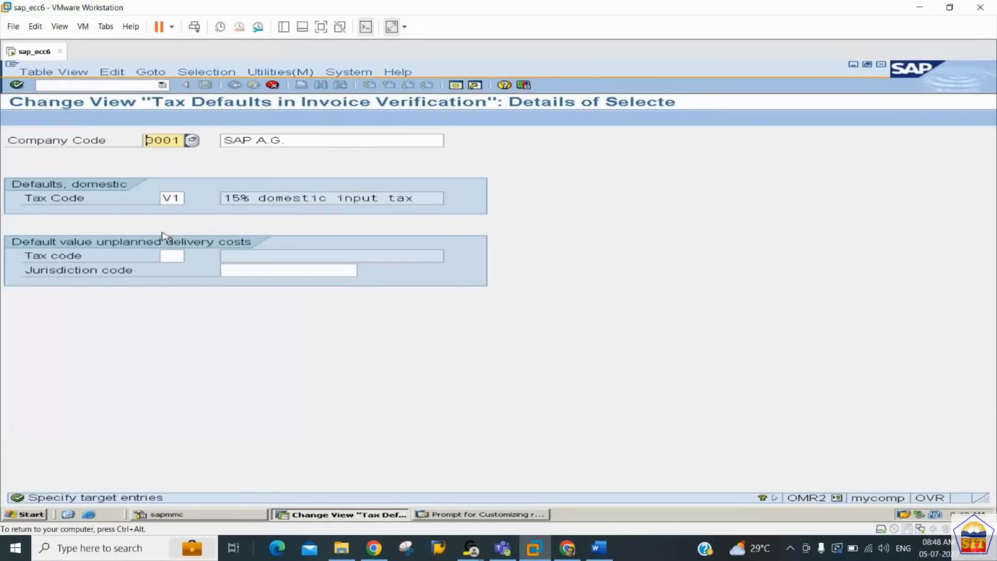
key(Tab)
key(Tab)
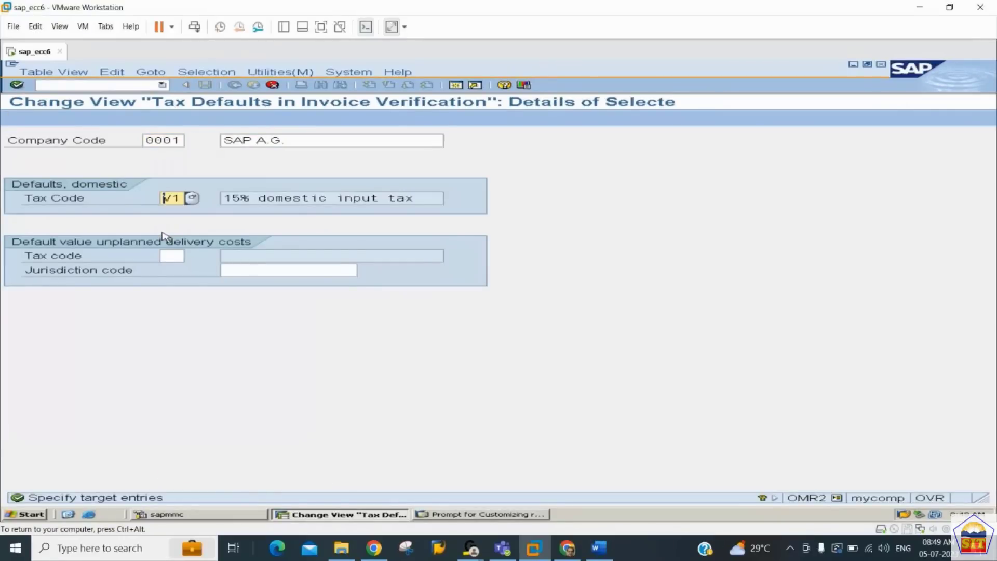
key(Right)
key(Right)
key(BackSpace)
text(0)
key(Return)
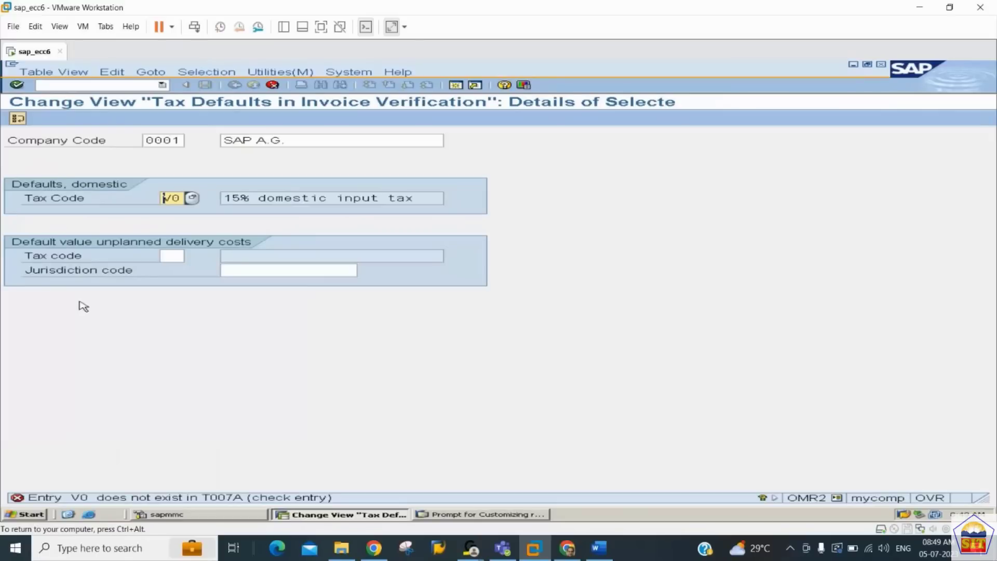
Leave the tax defaults copy, go to transaction SPRO and display the SAP Reference IMG
click(73, 86)
text(/n)
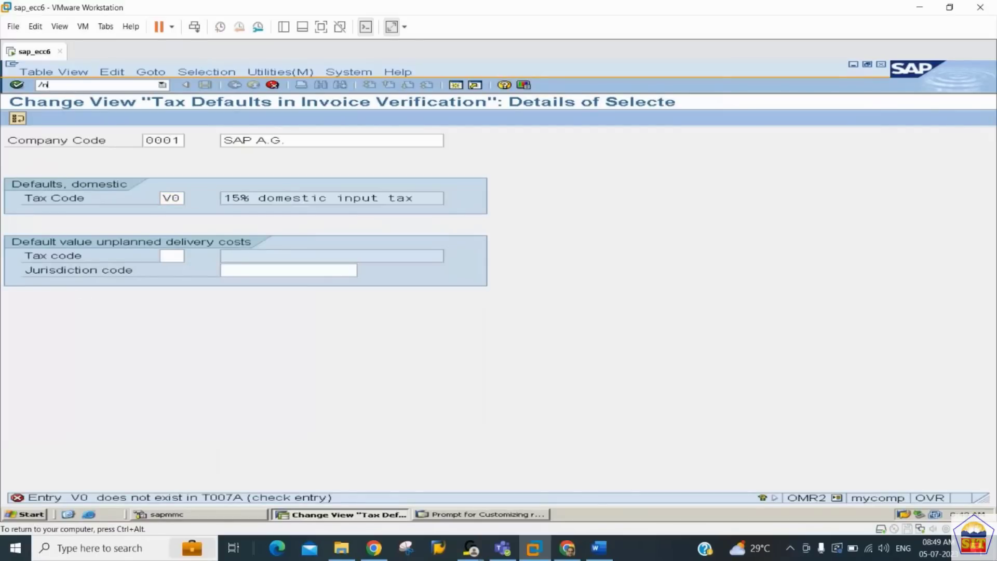
text(spro)
key(Return)
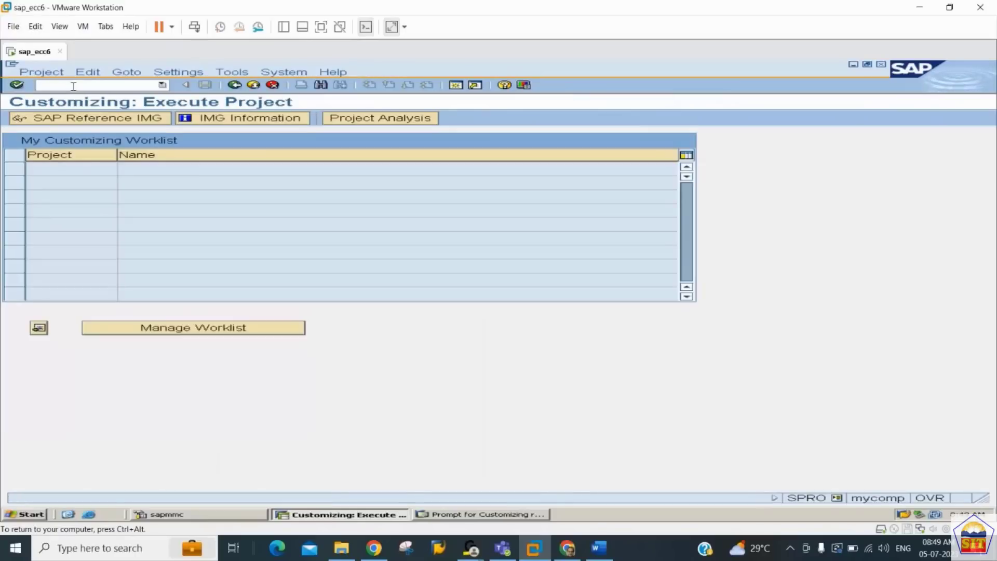
click(116, 121)
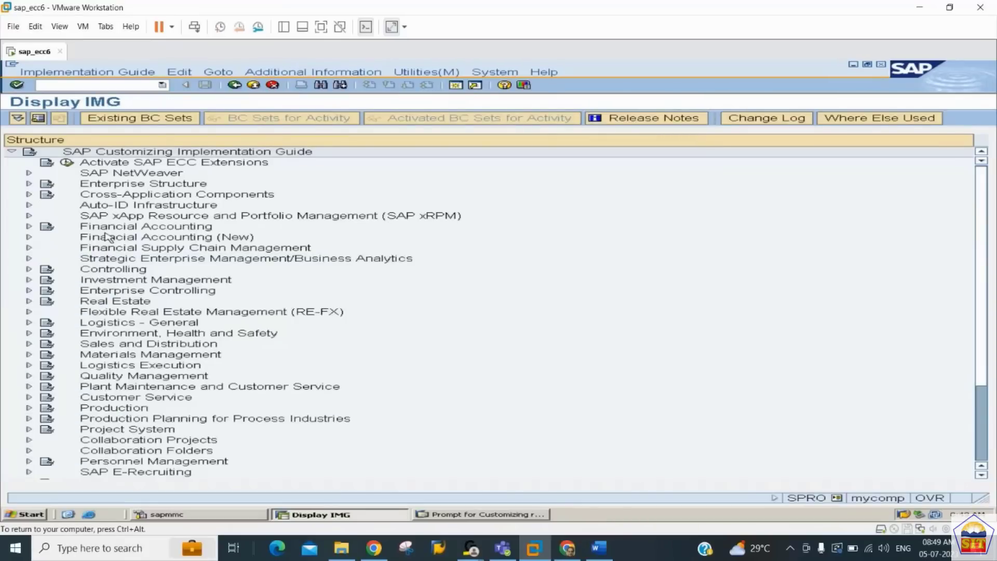
Expand the implementation guide through Financial Accounting and Financial Accounting Global Settings down to Tax on Sales/Purchases
double_click(106, 230)
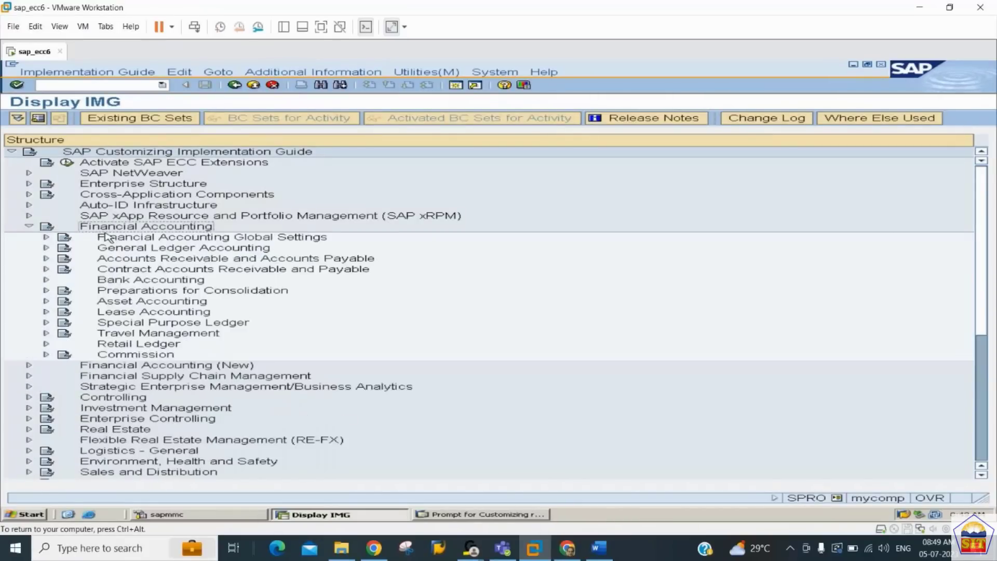
double_click(106, 237)
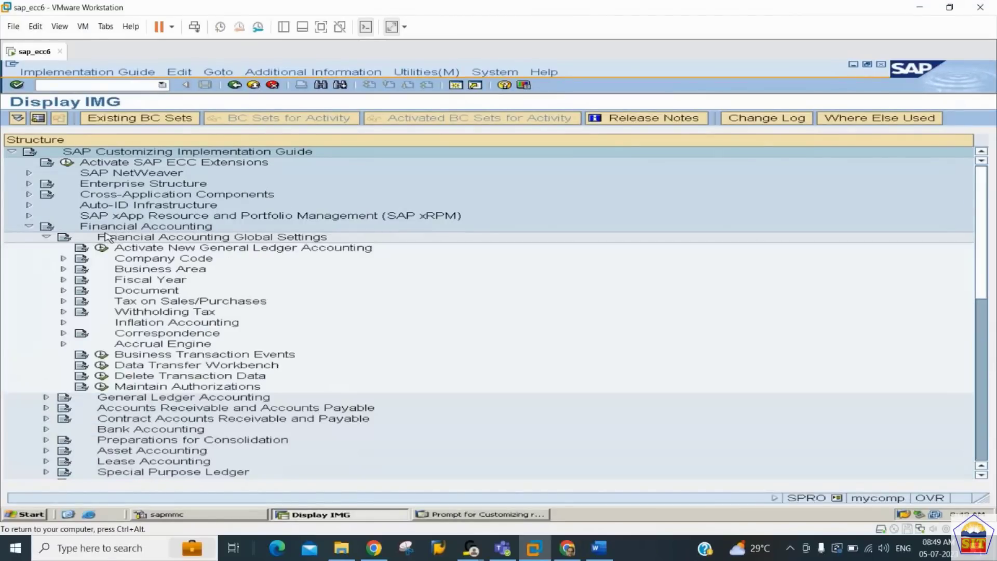
key(Down)
key(Down)
key(Down)
key(Down)
key(Down)
key(Down)
key(Up)
key(Right)
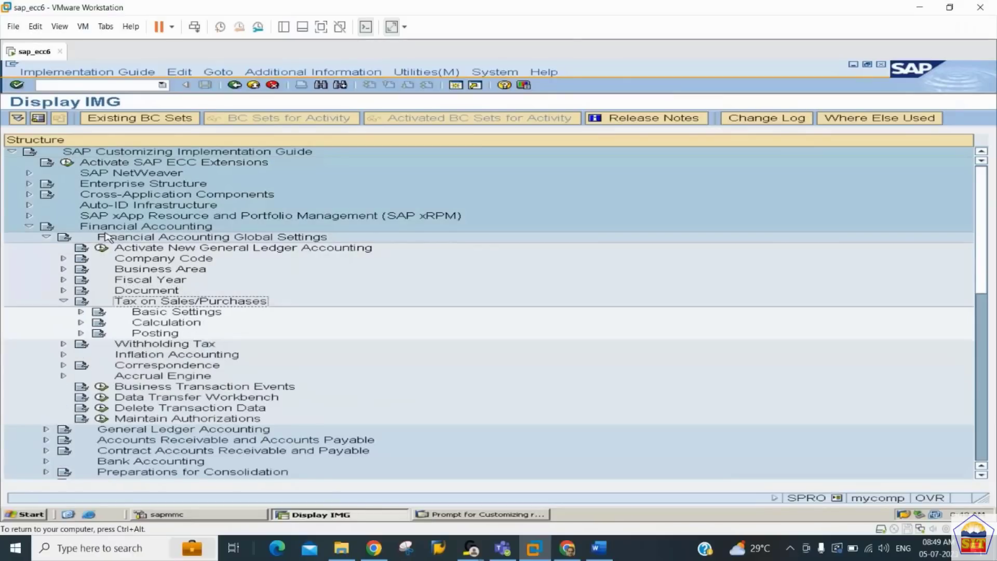
Open the Define Procedures activity of Check Calculation Procedure under the tax Basic Settings
key(Down)
key(Right)
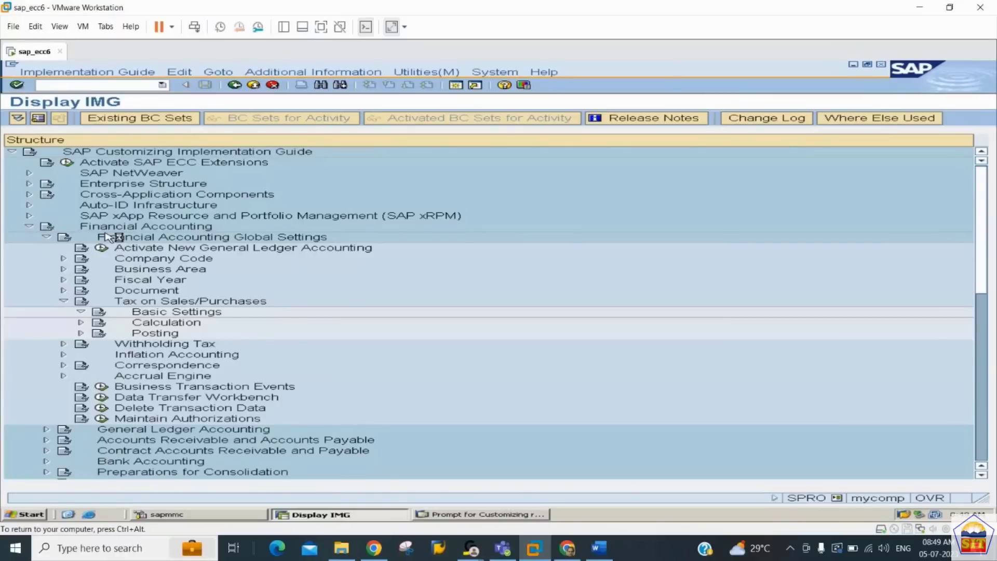
key(Down)
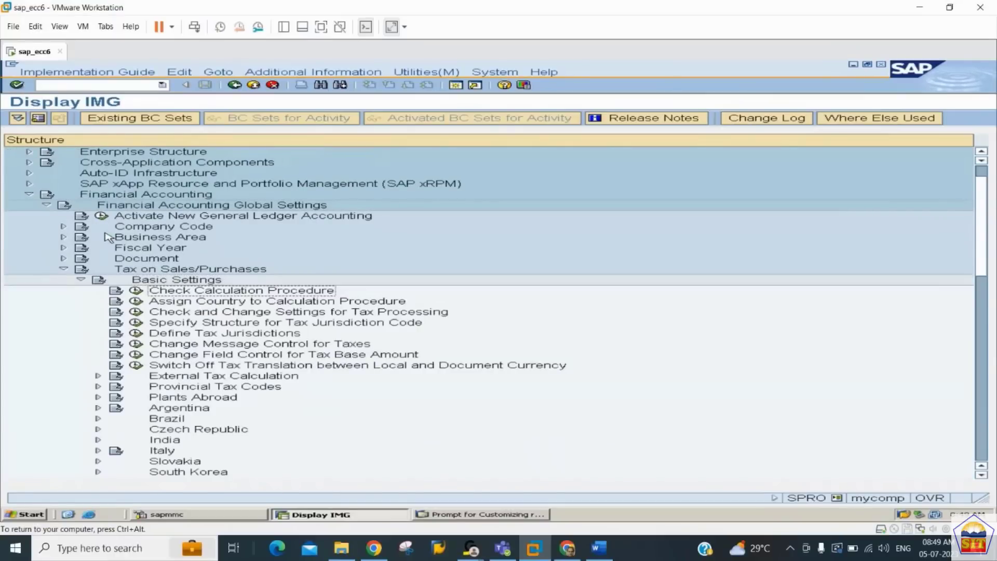
click(136, 292)
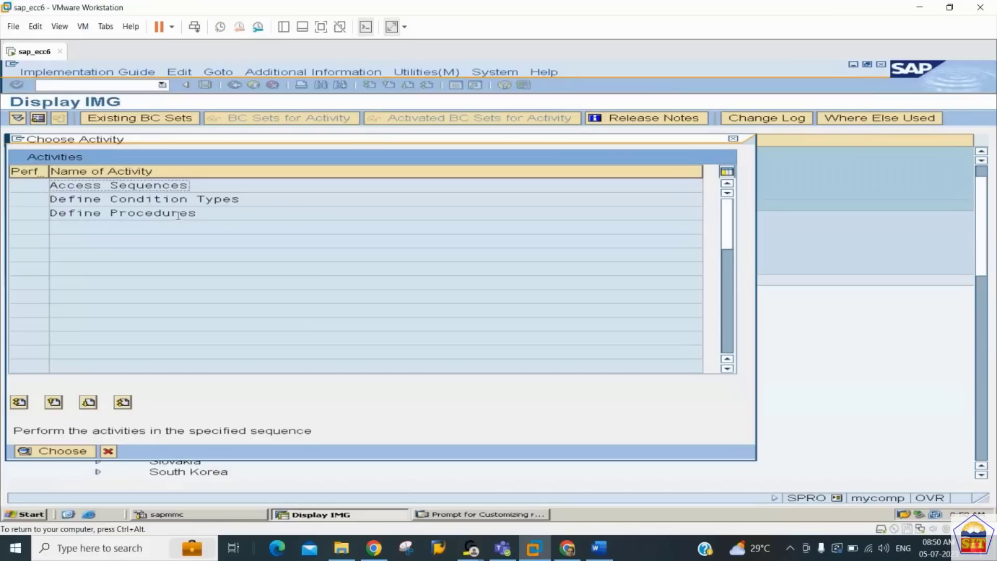
double_click(178, 213)
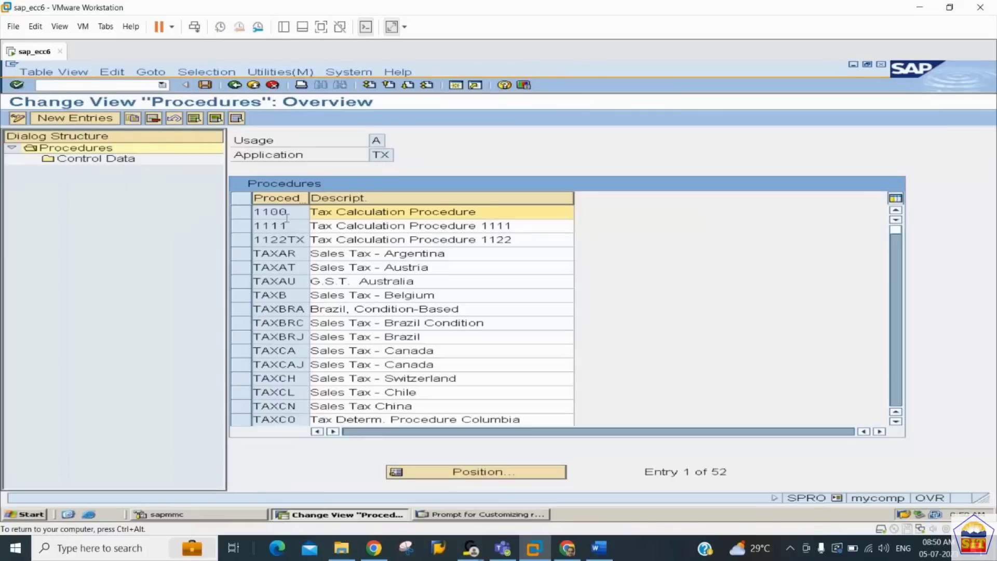
Create tax procedure 2244PP with the description "Tax Calculation for 2244" and save it in the proposed customizing request
click(85, 121)
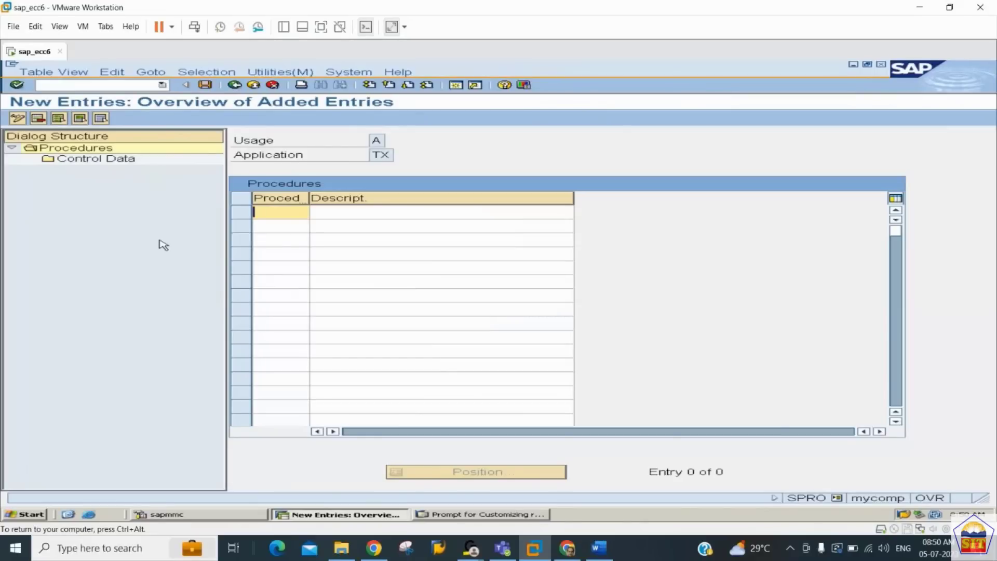
text(2244PP)
key(Tab)
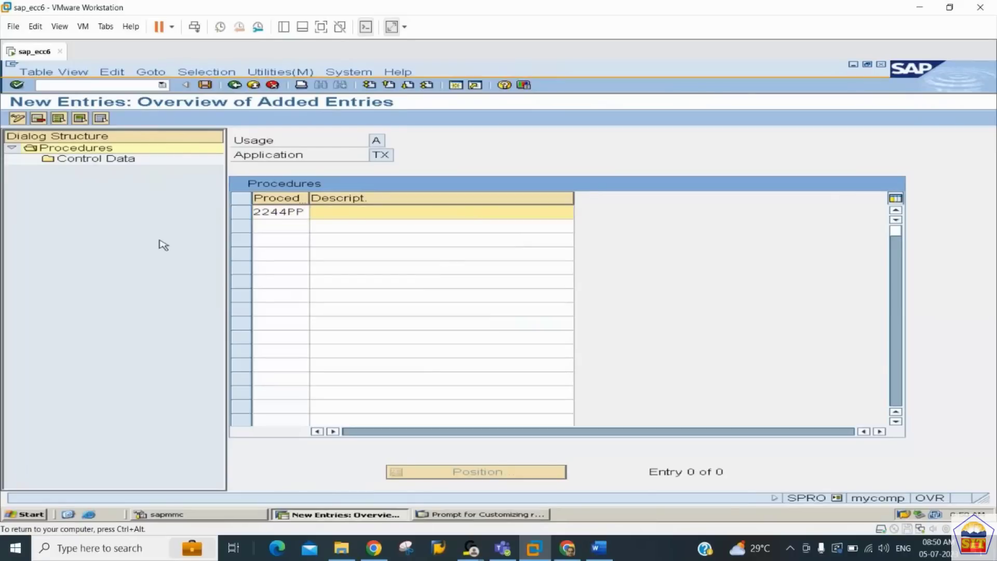
text(Tax Calculation f)
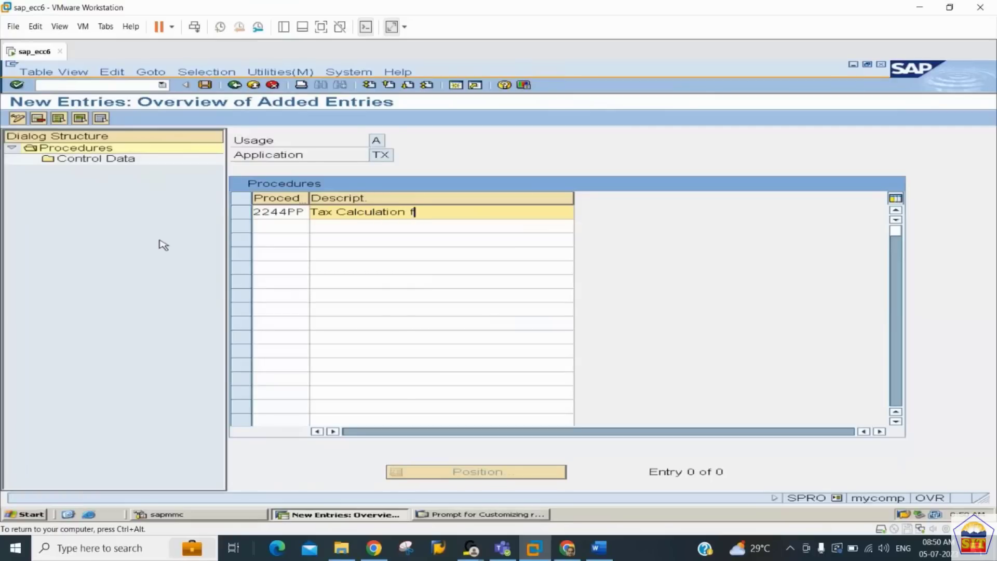
text(or 2244)
key(Return)
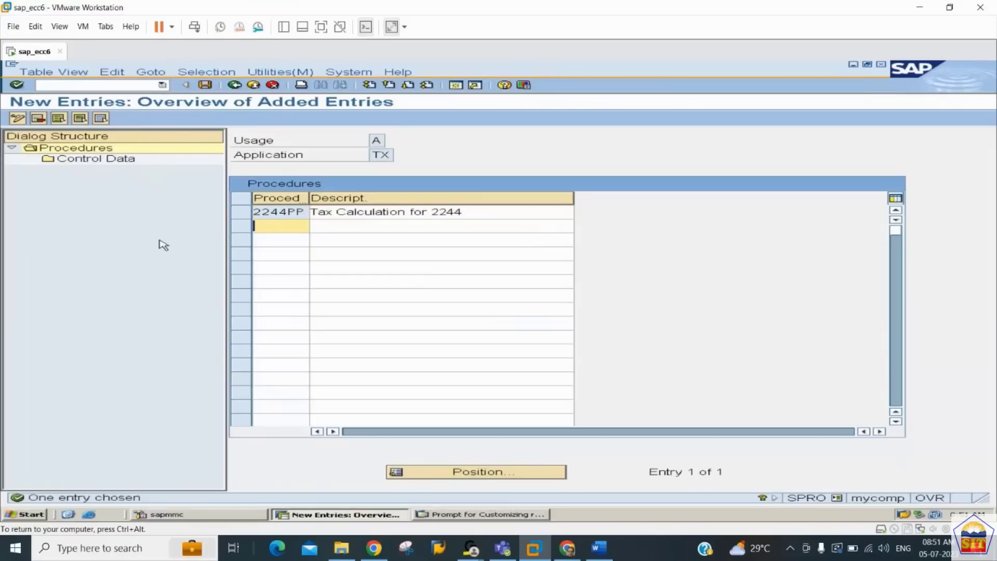
key(ctrl+s)
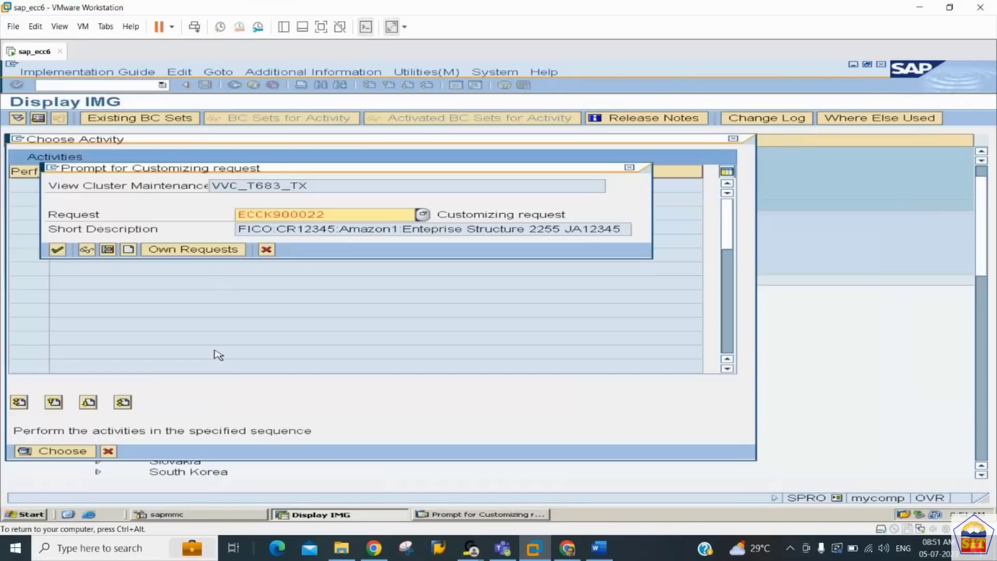
key(Return)
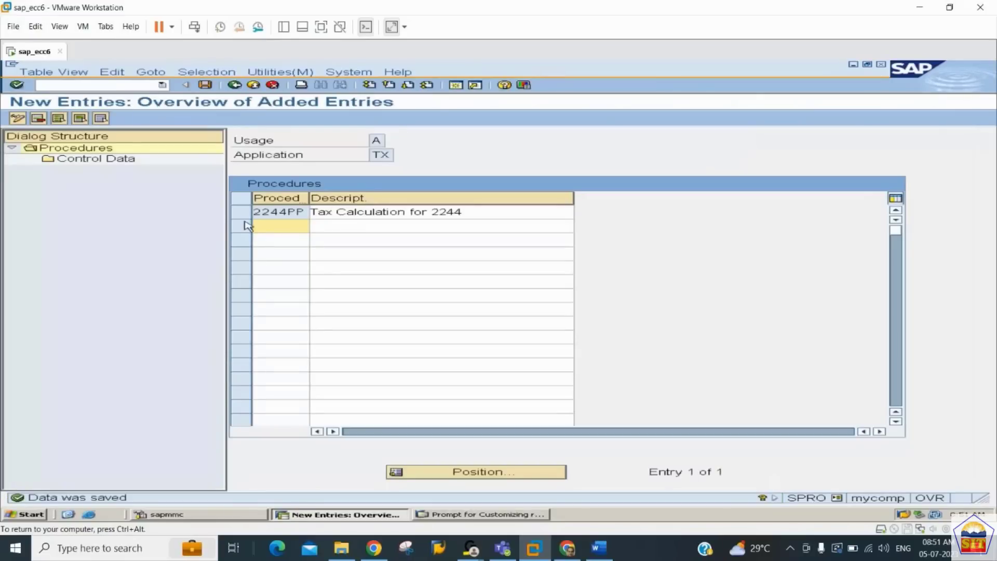
Add new control data entries for procedure 2244PP with step numbers 01, 02 and 03
click(245, 216)
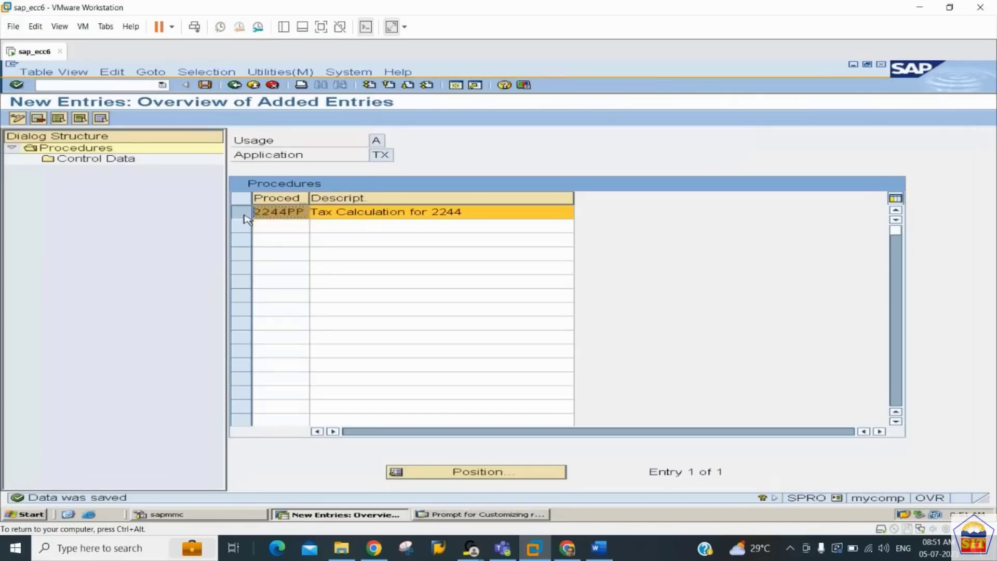
double_click(79, 161)
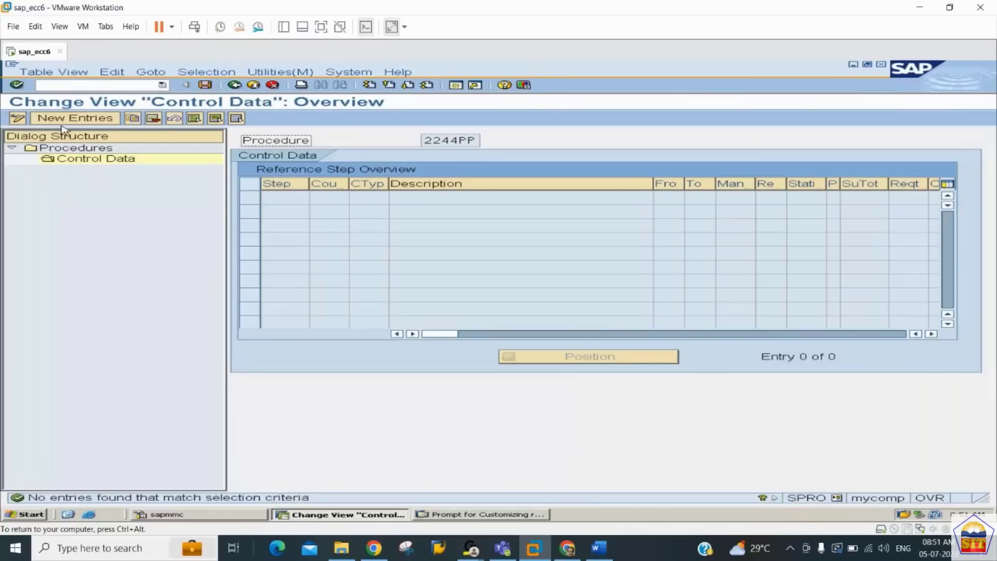
click(75, 119)
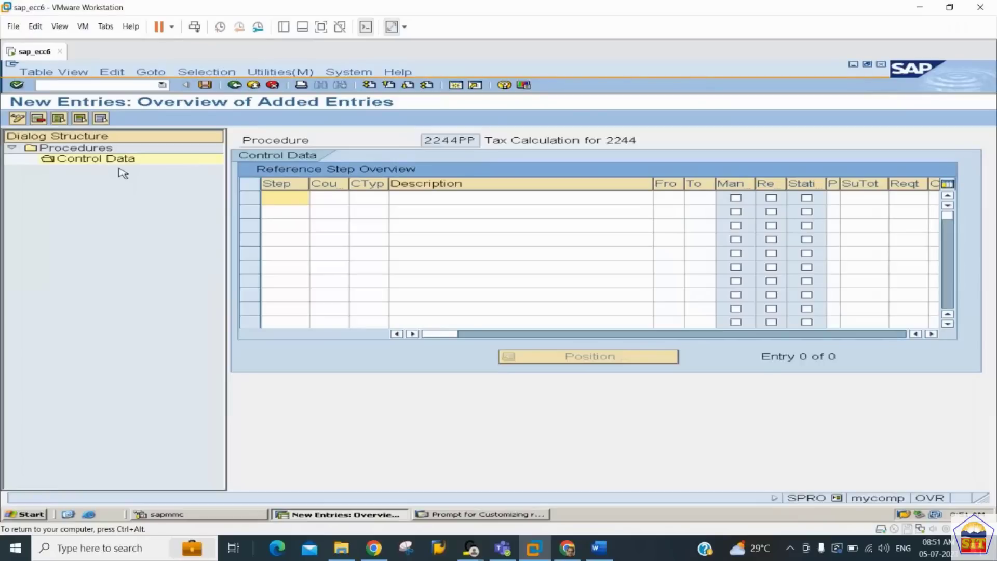
text(01)
key(Down)
text(01)
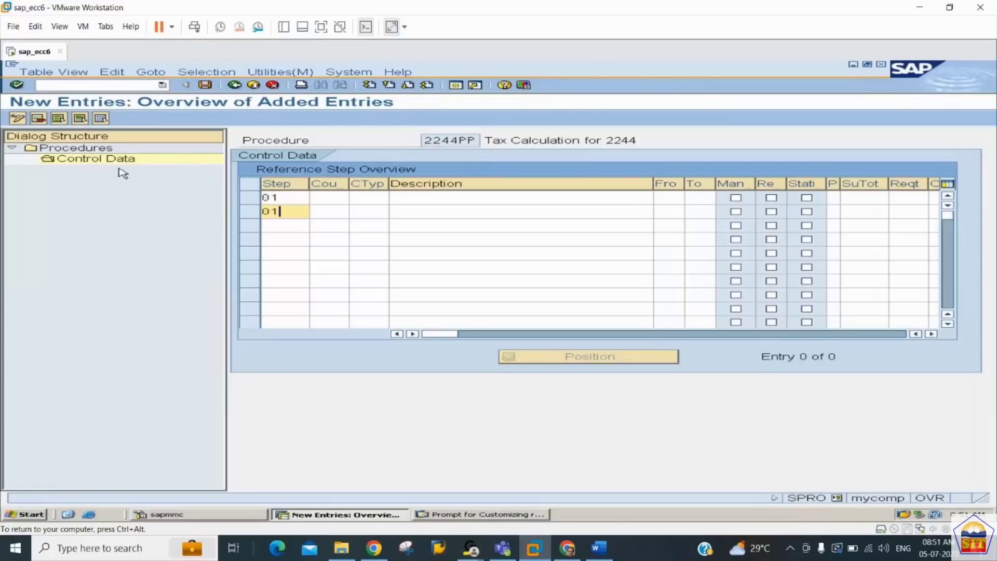
key(BackSpace)
text(2)
key(Down)
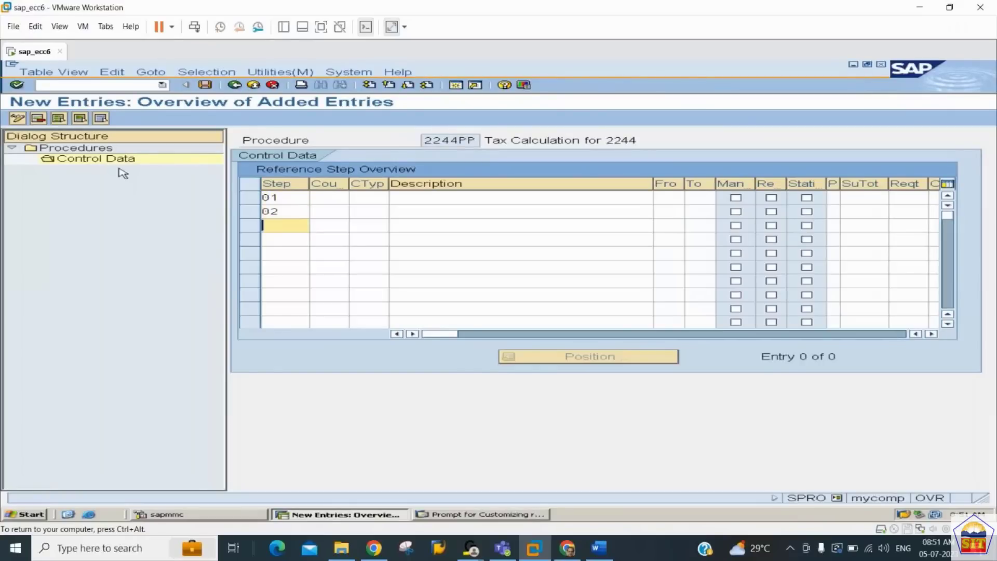
text(03)
key(Up)
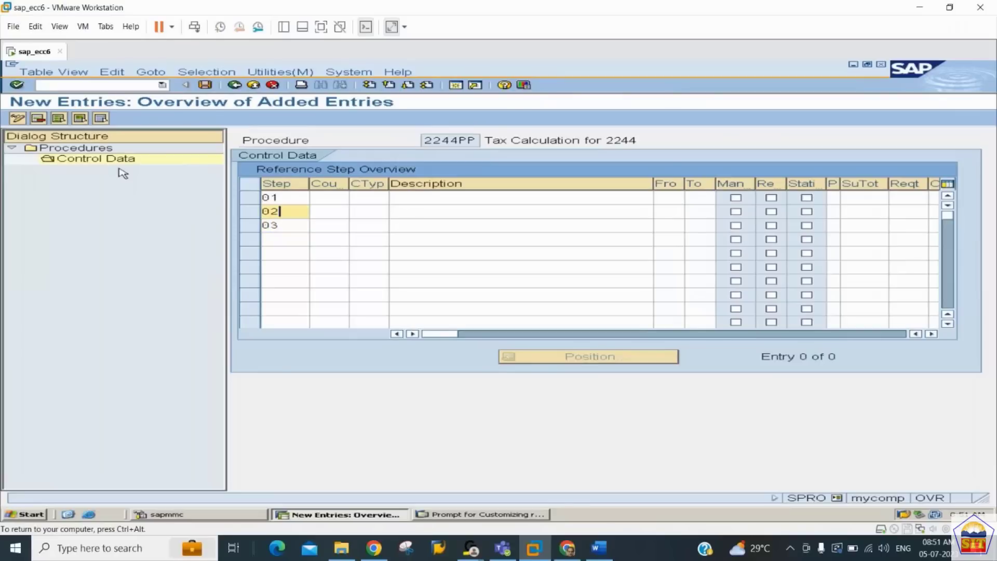
Assign condition type BASB to step 01 and describe it as "Base Amount"
key(Up)
key(Tab)
key(Tab)
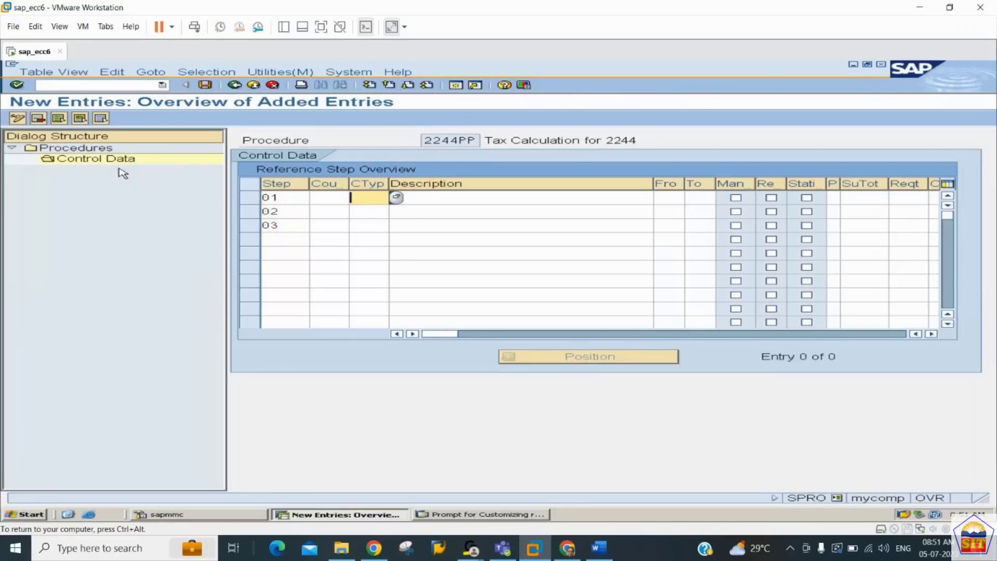
click(396, 199)
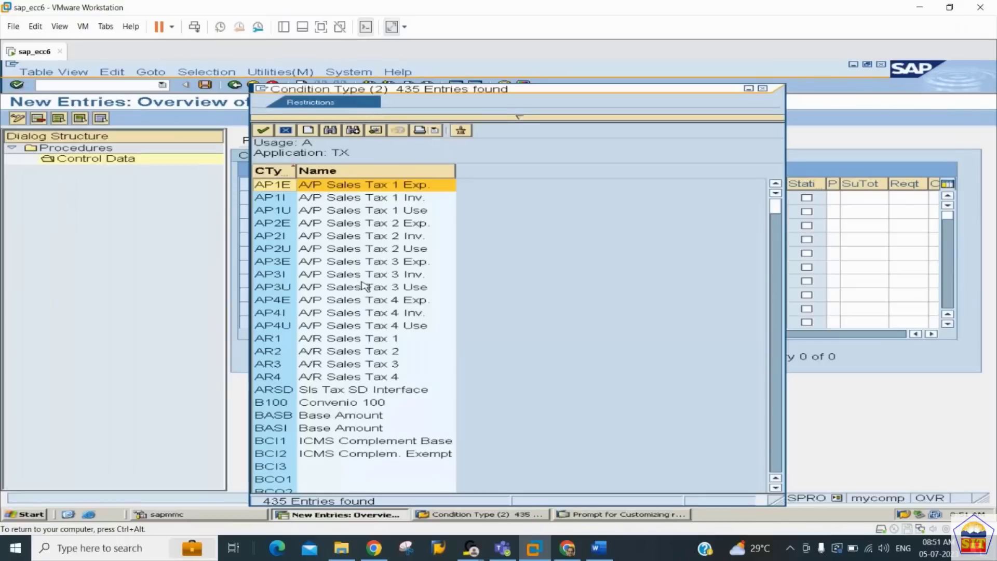
click(358, 417)
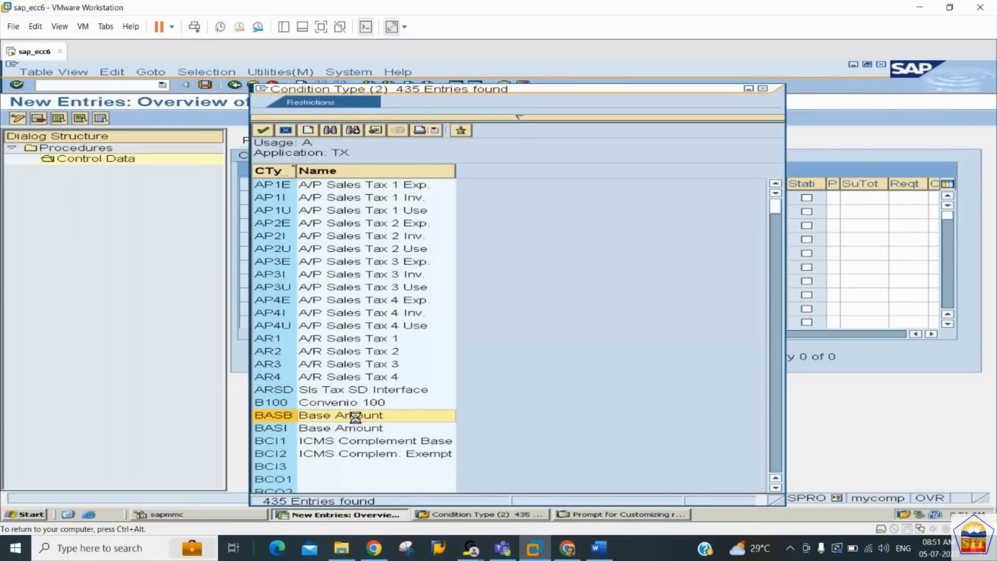
double_click(358, 420)
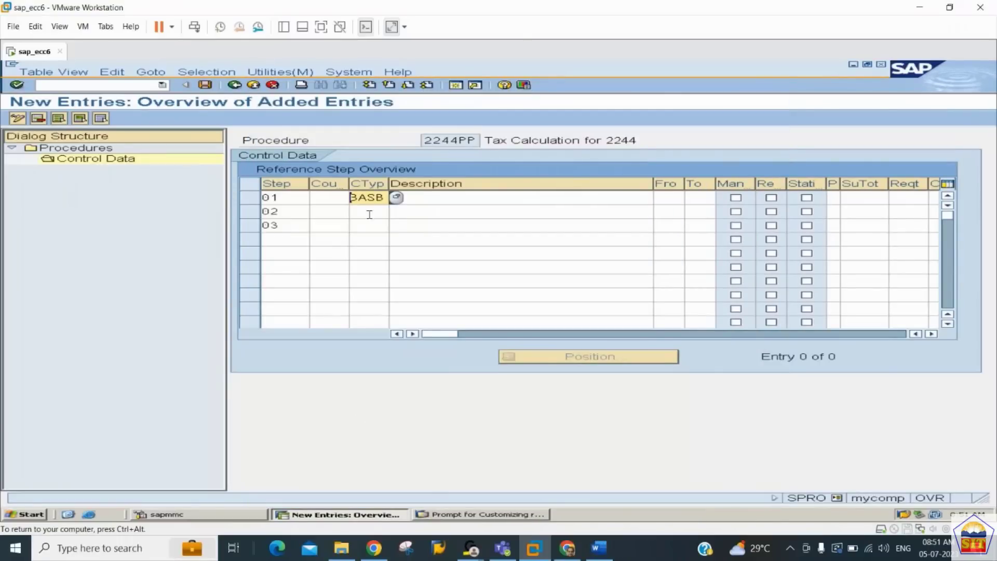
click(424, 200)
text(Base)
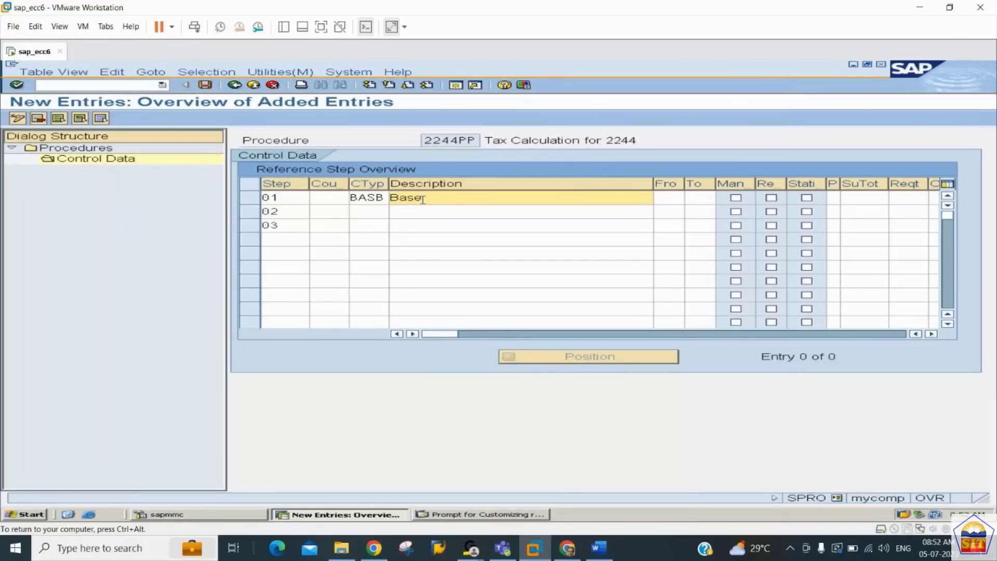
text( Amount)
Open the condition type list for step 02 and search it for "mwv"
key(Down)
key(shift+Tab)
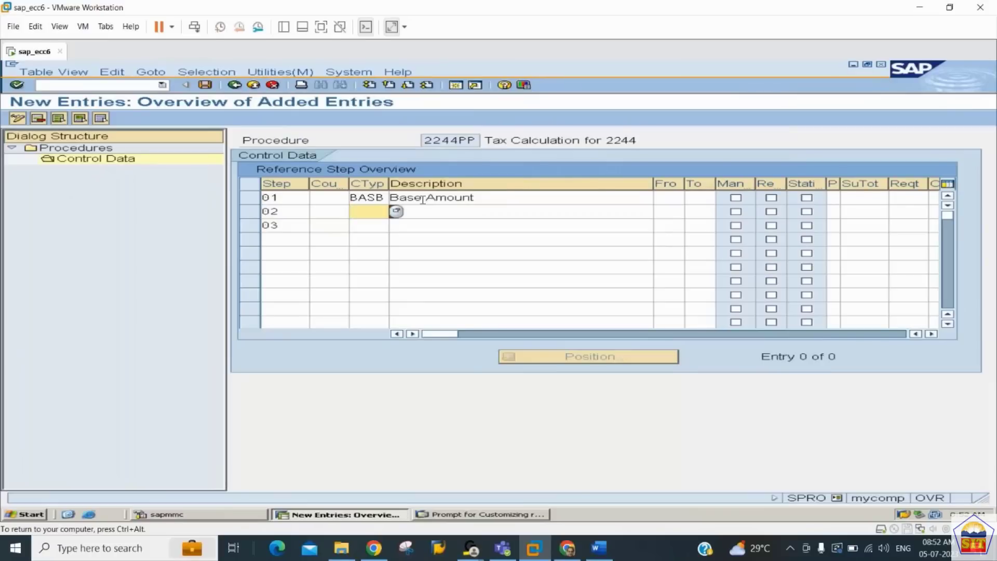
click(398, 213)
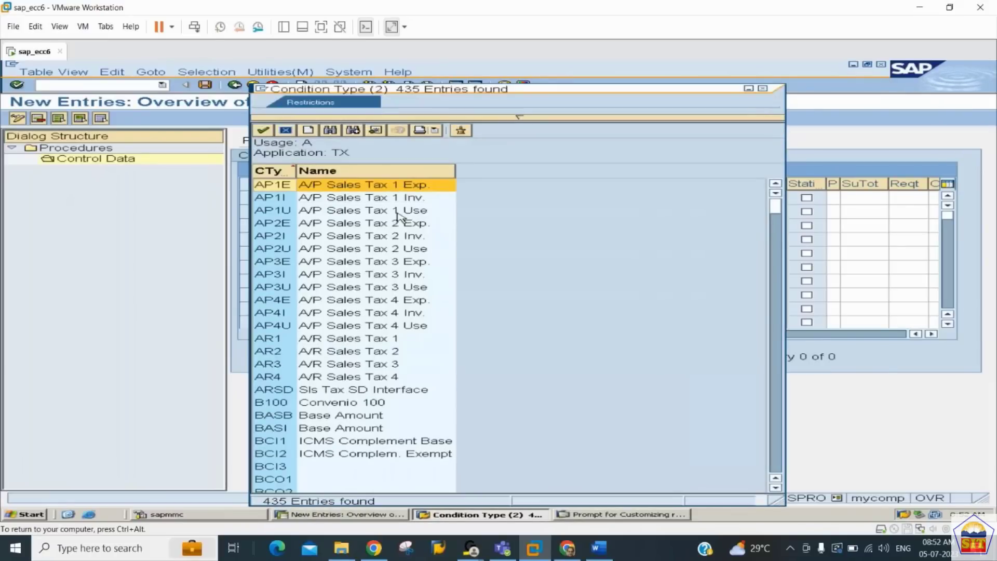
click(330, 130)
text(m)
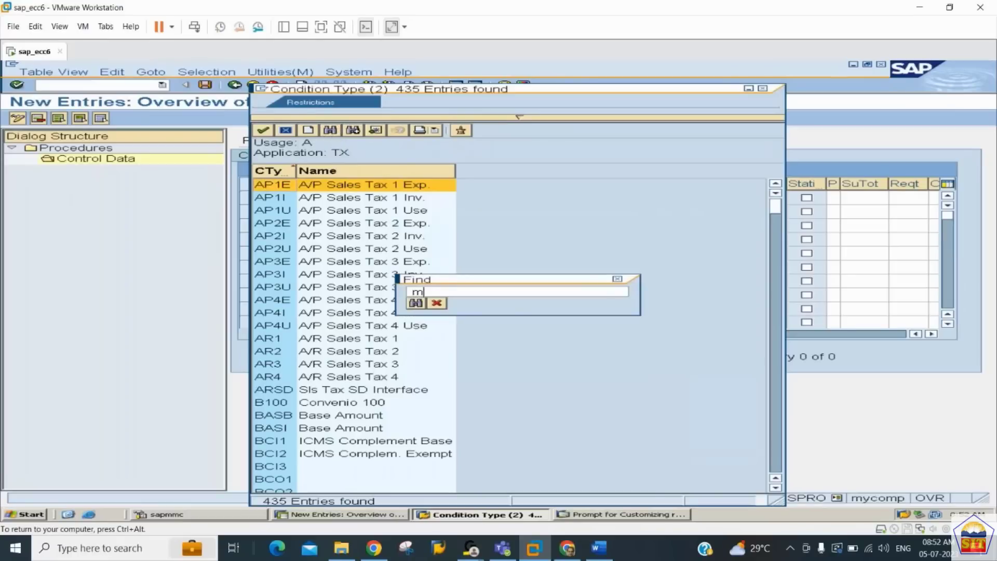
text(wv)
key(Return)
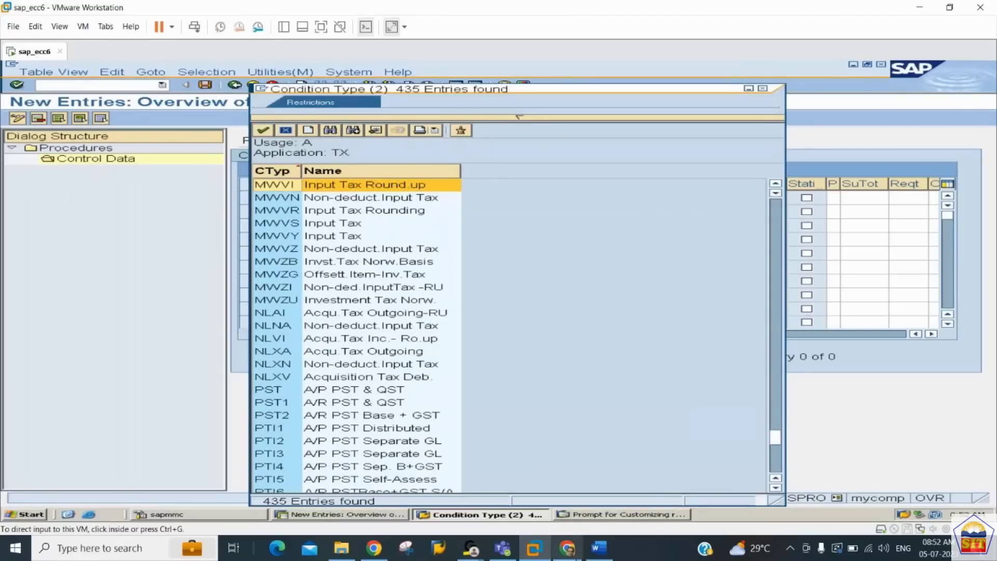
Switch to the Word configuration notes and find the prerequisite step on defining the tax calculation procedure for the country
click(599, 548)
click(467, 426)
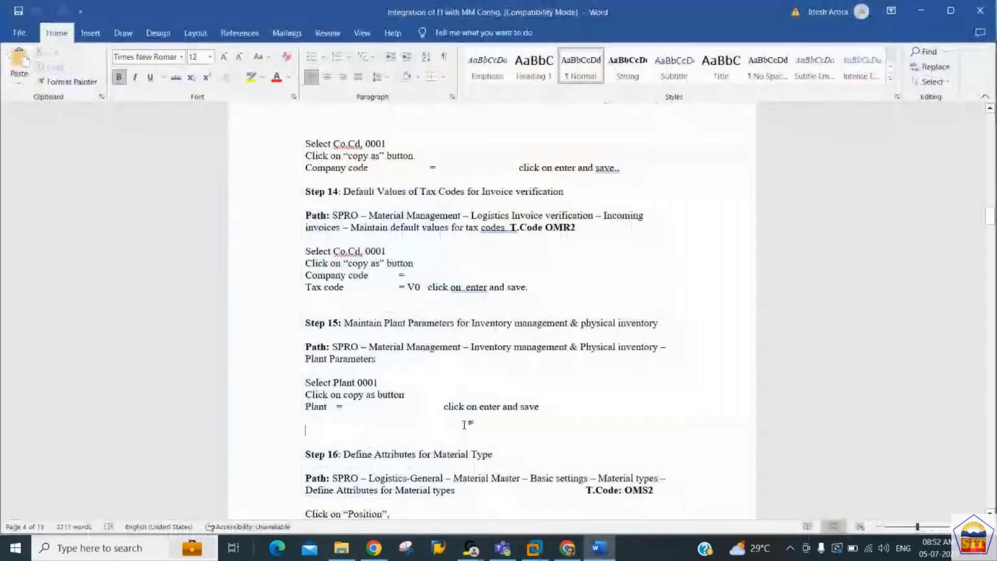
key(ctrl+End)
scroll(465, 426, up, 8)
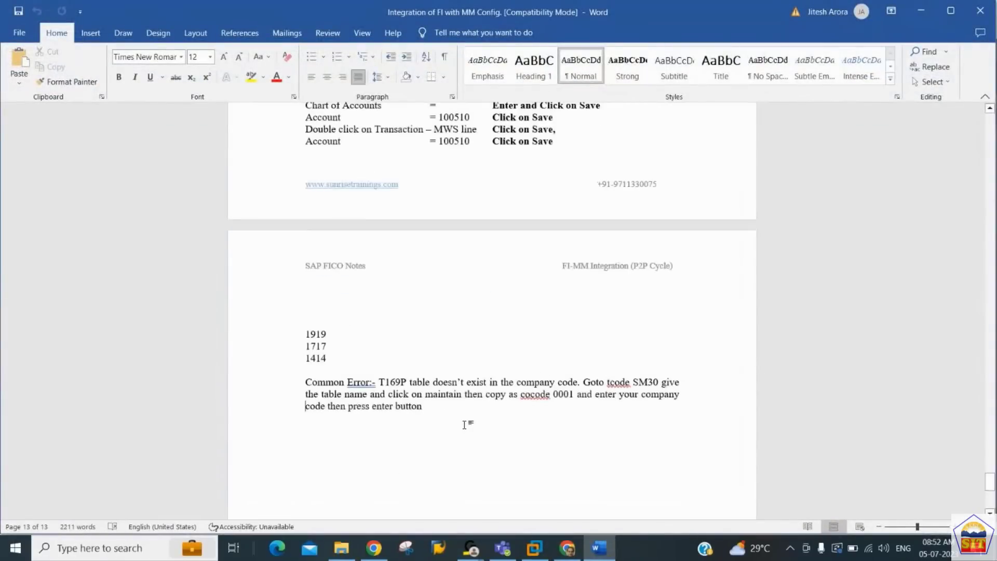
scroll(465, 426, up, 10)
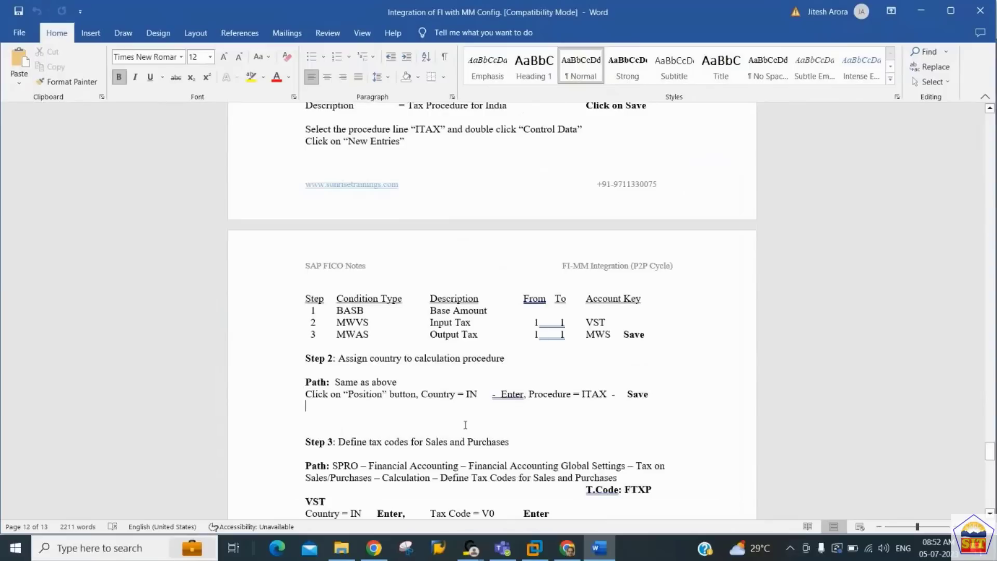
key(Up)
key(Up)
key(Up)
key(Up)
key(Up)
key(Up)
key(Up)
key(Up)
key(Up)
key(Up)
key(Up)
key(Up)
key(Up)
key(Up)
key(Up)
key(Up)
key(Up)
key(Up)
key(Up)
key(Up)
key(Up)
key(Up)
key(Up)
key(Up)
key(Up)
key(Up)
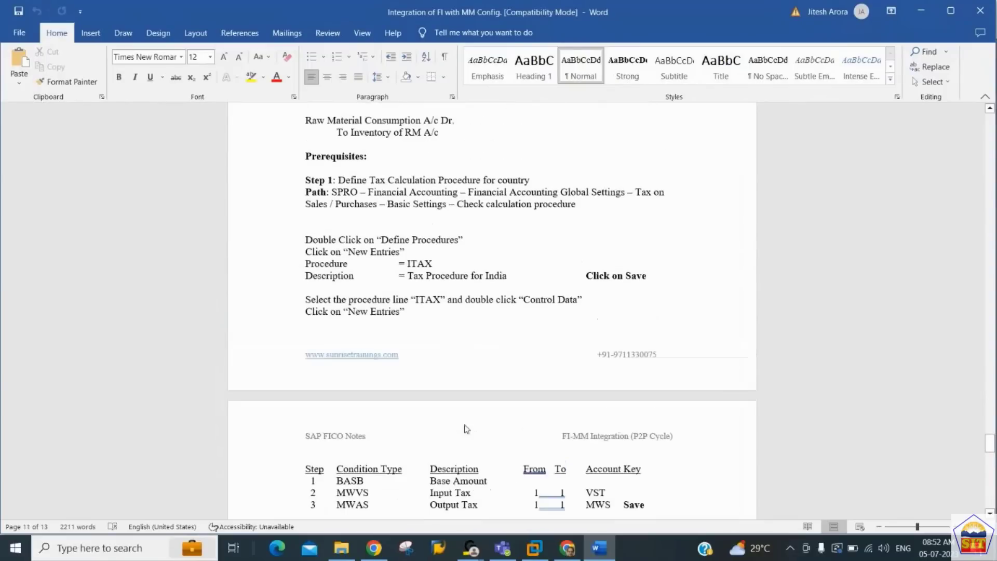
key(Down)
key(Down)
key(Down)
key(Down)
key(Down)
key(Down)
key(Down)
key(Down)
key(Down)
key(Down)
key(Down)
key(Down)
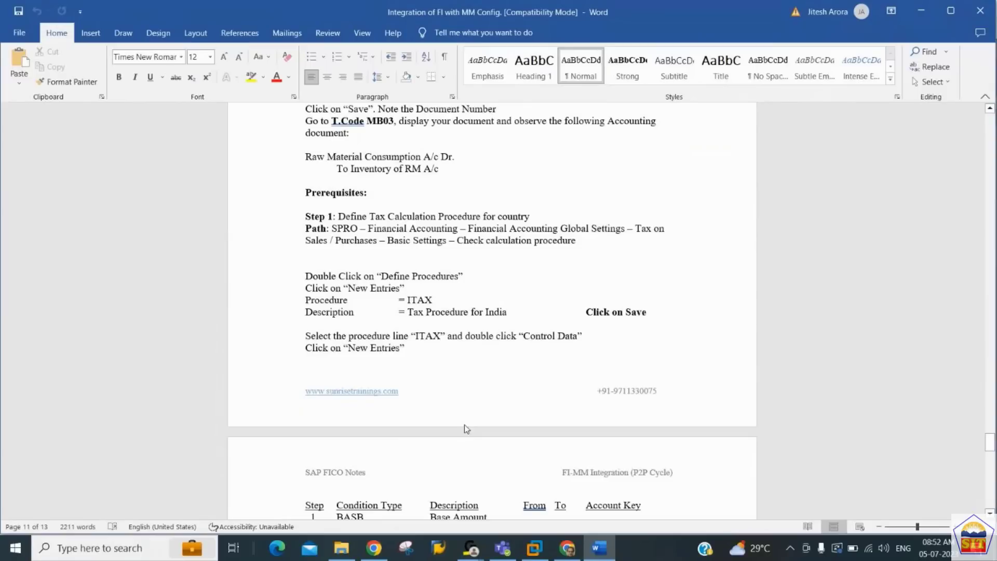
key(Up)
key(Up)
key(Up)
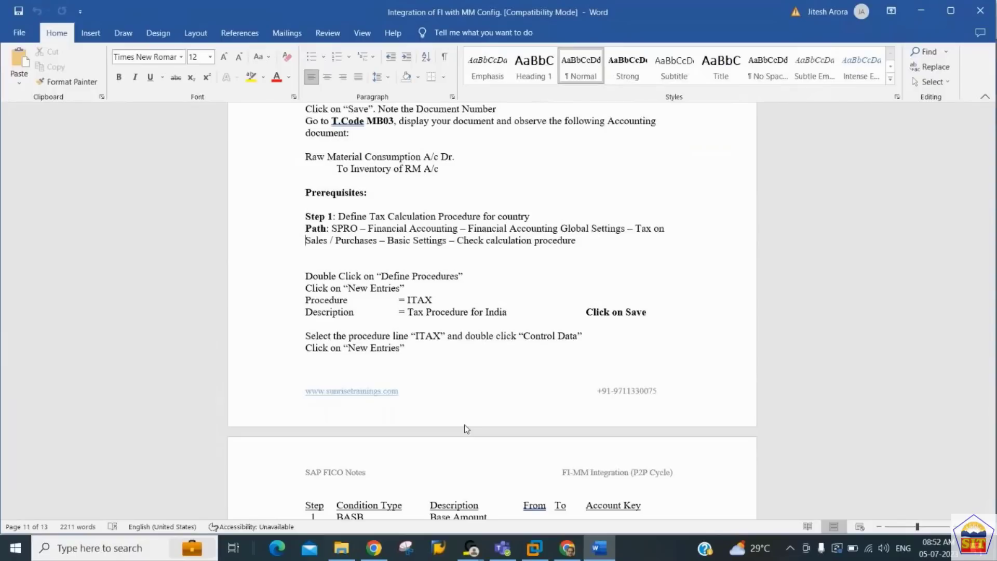
Examine the control data table in the notes for step 2's condition type and select MWVS there
scroll(464, 425, down, 4)
key(Down)
key(Down)
key(Down)
key(Down)
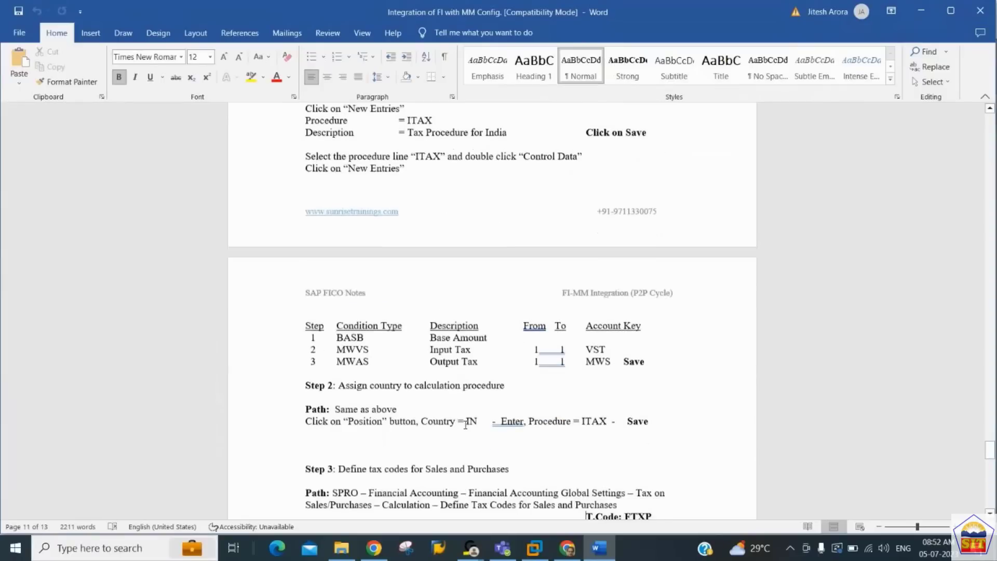
key(Up)
key(Up)
key(Up)
key(Up)
key(Up)
key(Up)
key(Up)
key(Up)
key(Up)
key(Up)
key(Up)
key(Up)
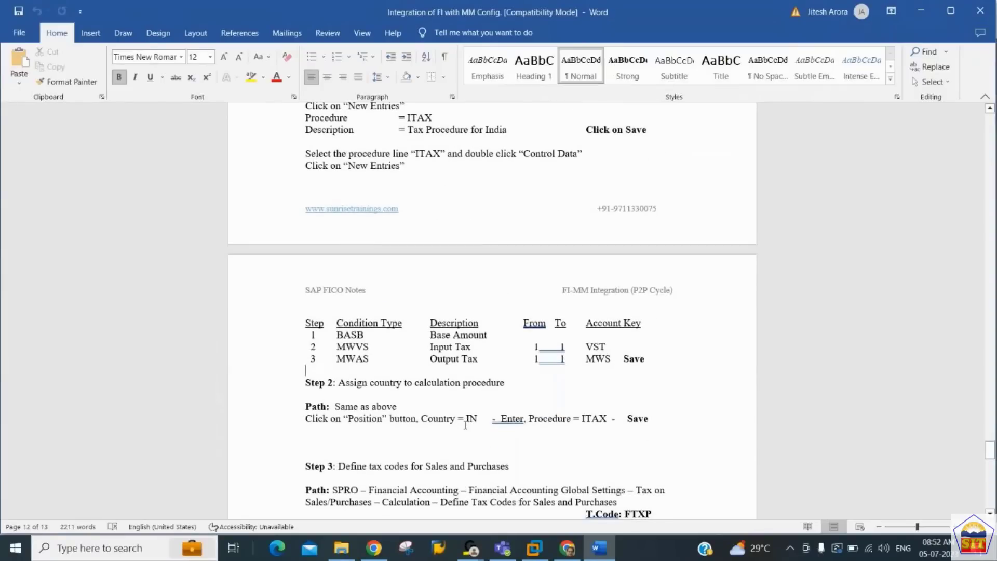
key(Down)
key(Up)
key(Up)
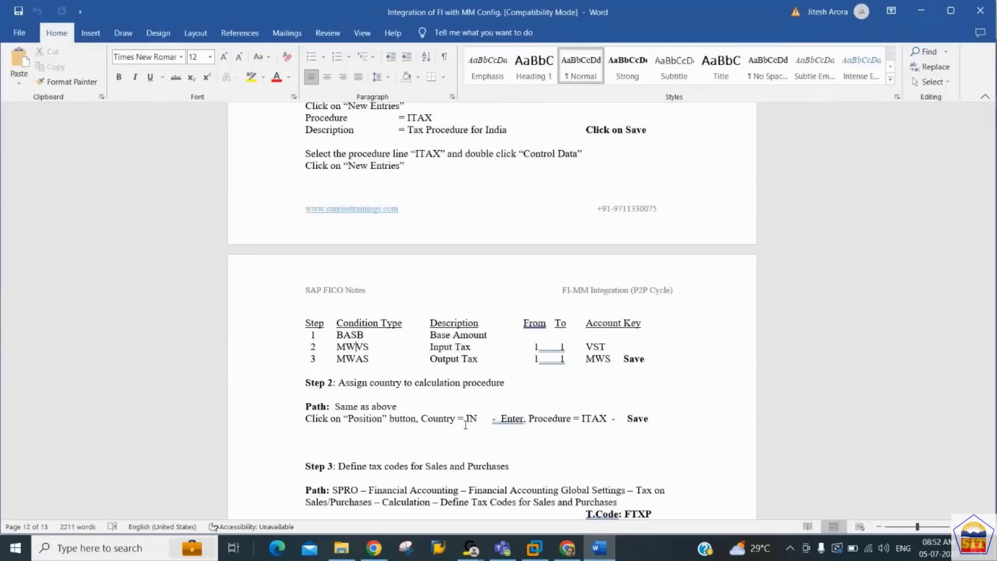
key(Right)
key(shift+Right)
key(shift+Right)
key(shift+Right)
key(shift+Right)
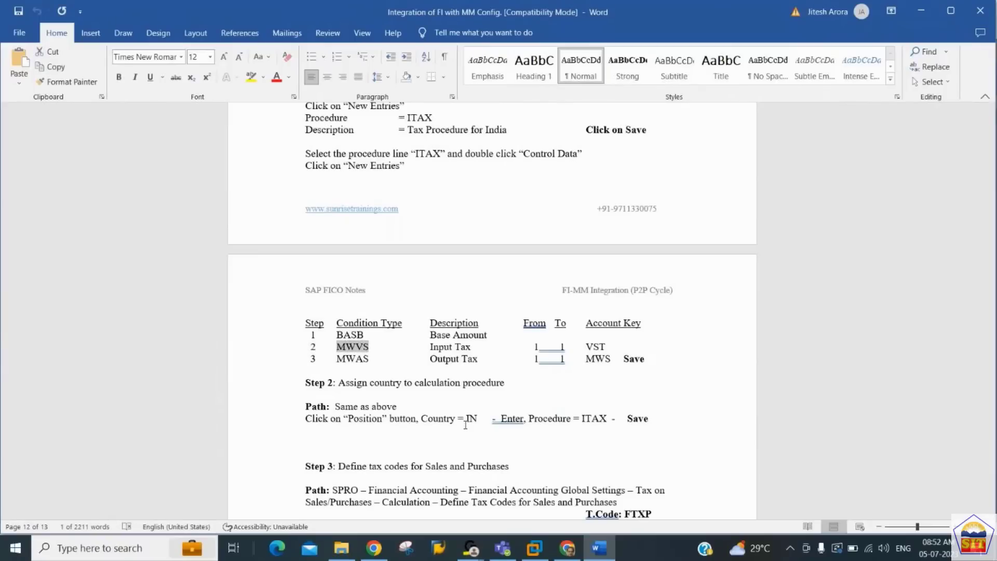
Switch back to SAP, assign condition type MWVS to step 02 and describe it as "Input Tax"
key(alt+Tab)
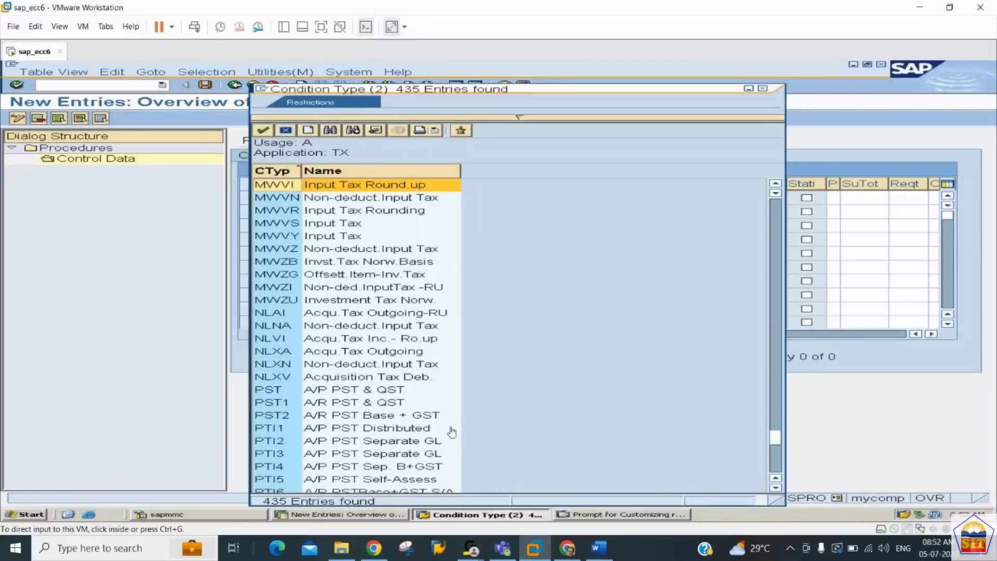
click(323, 227)
double_click(323, 228)
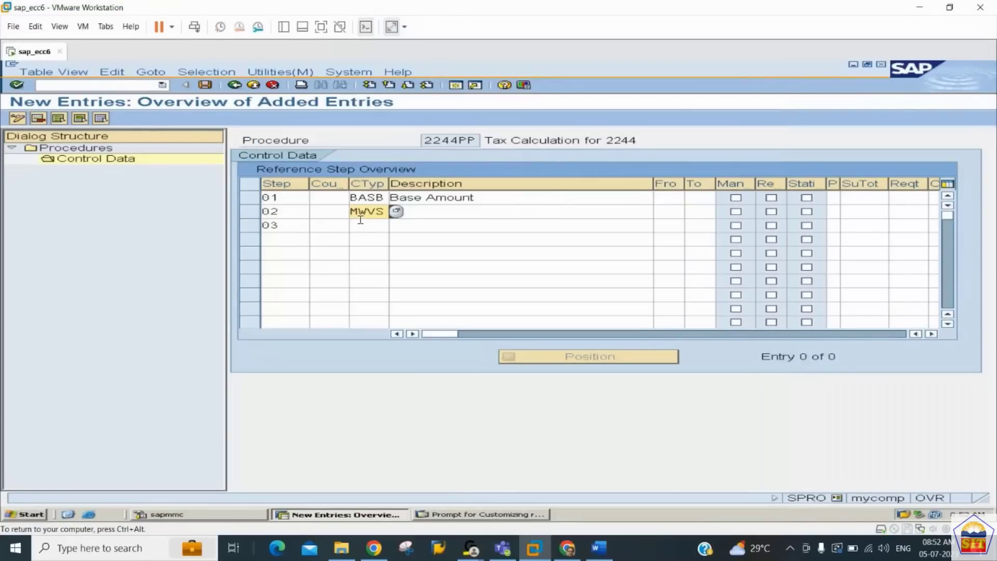
click(422, 216)
text(I)
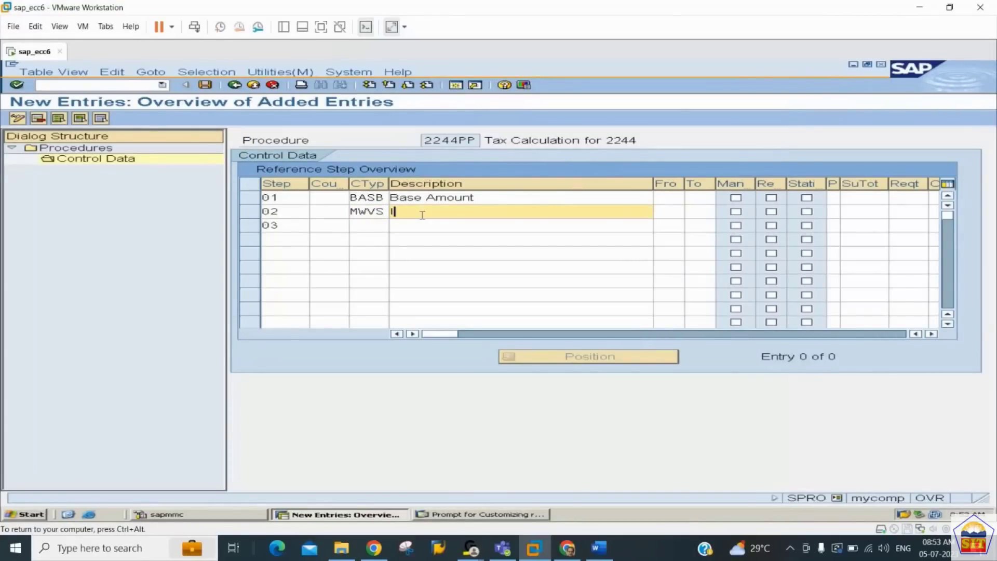
text(nput)
key(ctrl+alt)
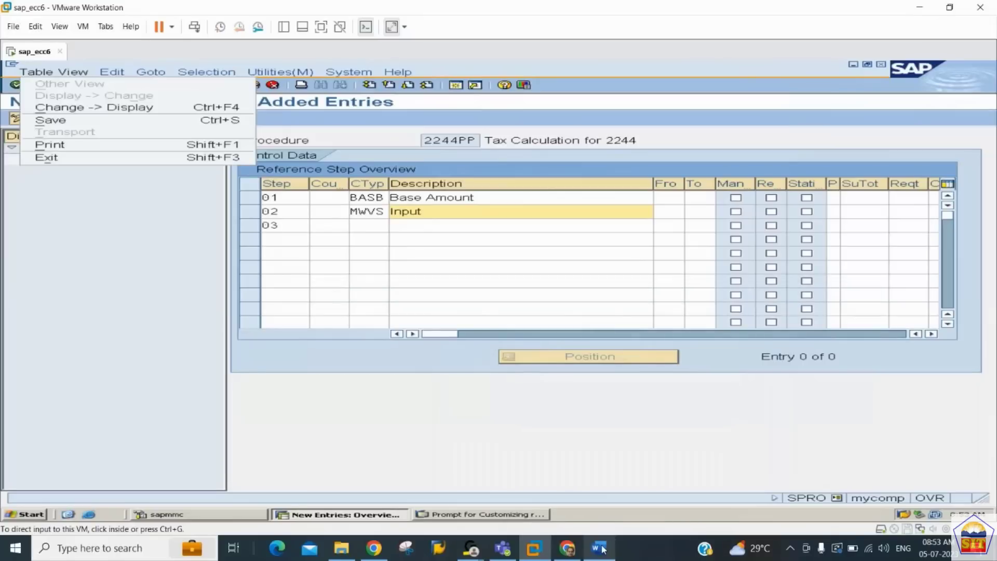
click(545, 253)
text(Tax)
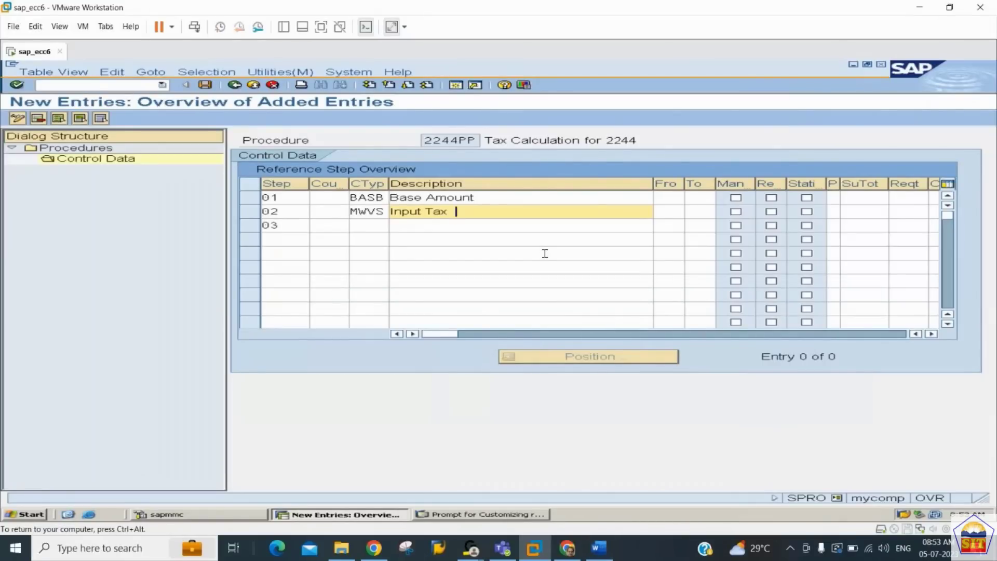
Check the third condition type in the Word notes, then give step 03 in SAP condition type MWAS and the description "Output Tax"
key(ctrl+alt)
click(598, 548)
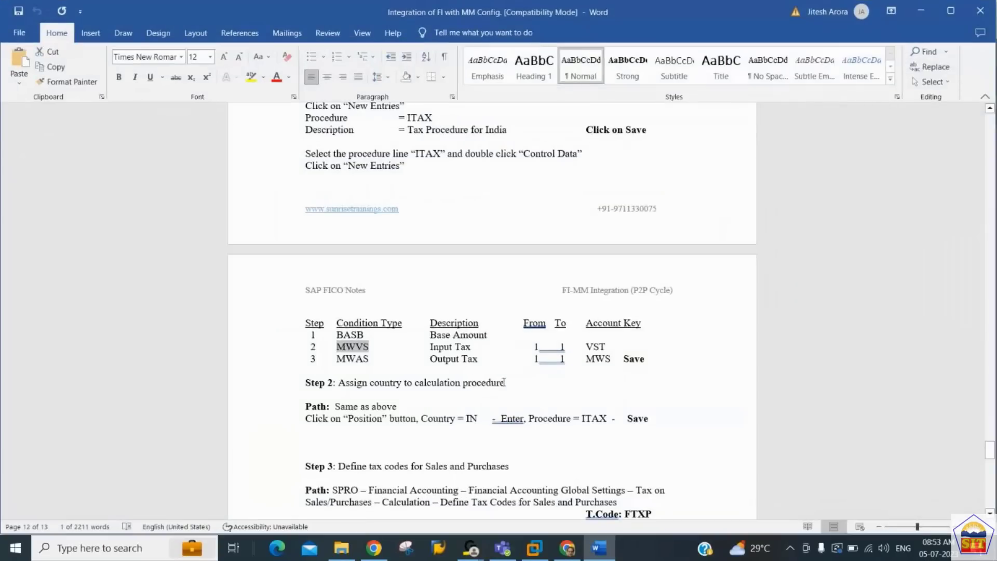
key(alt+Tab)
click(602, 554)
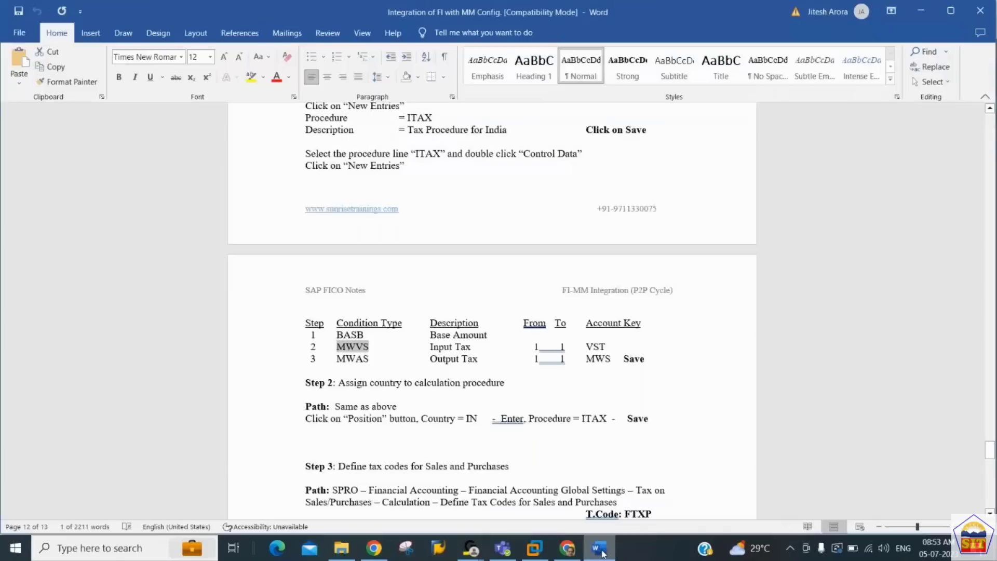
click(602, 554)
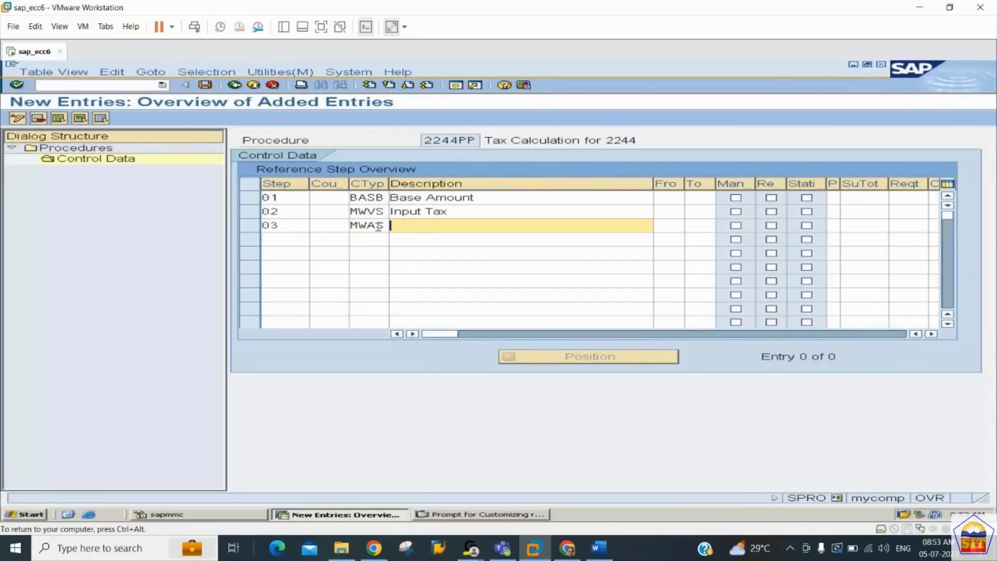
text(P)
text(utput Tax)
key(Up)
key(Tab)
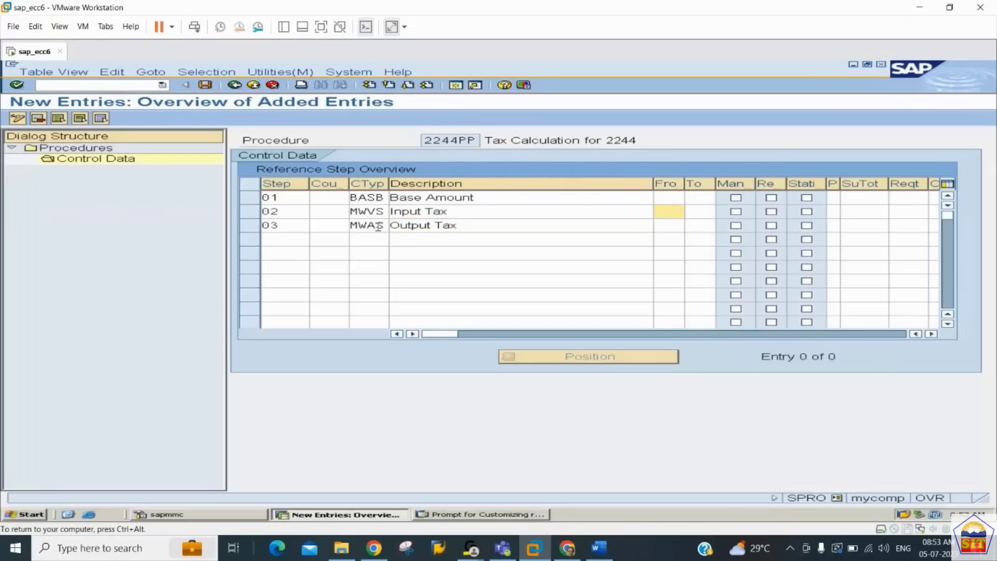
Set the From and To reference steps to 01 for both the Input Tax and Output Tax entries
text(01)
key(Tab)
text(01)
key(Down)
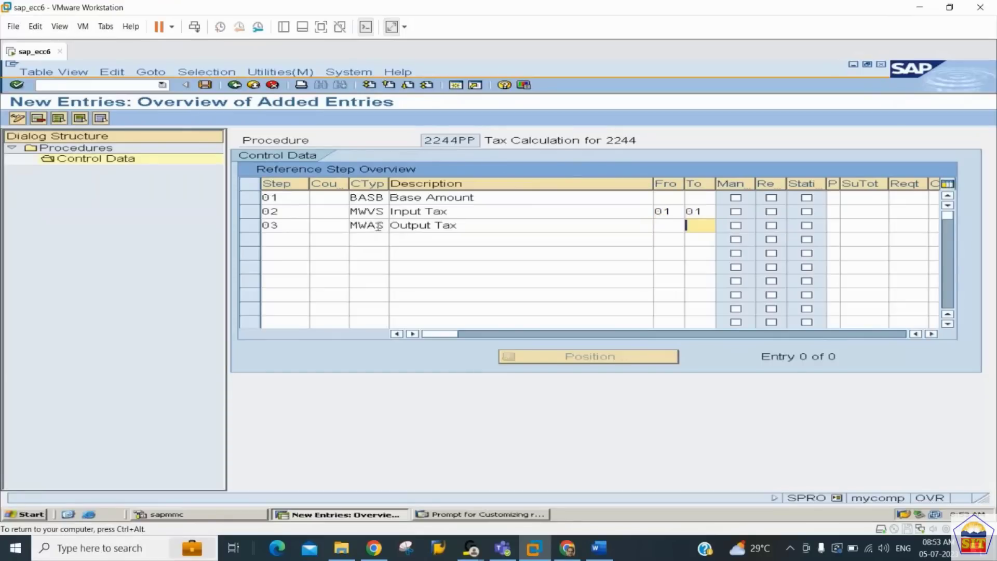
key(shift+Tab)
text(01)
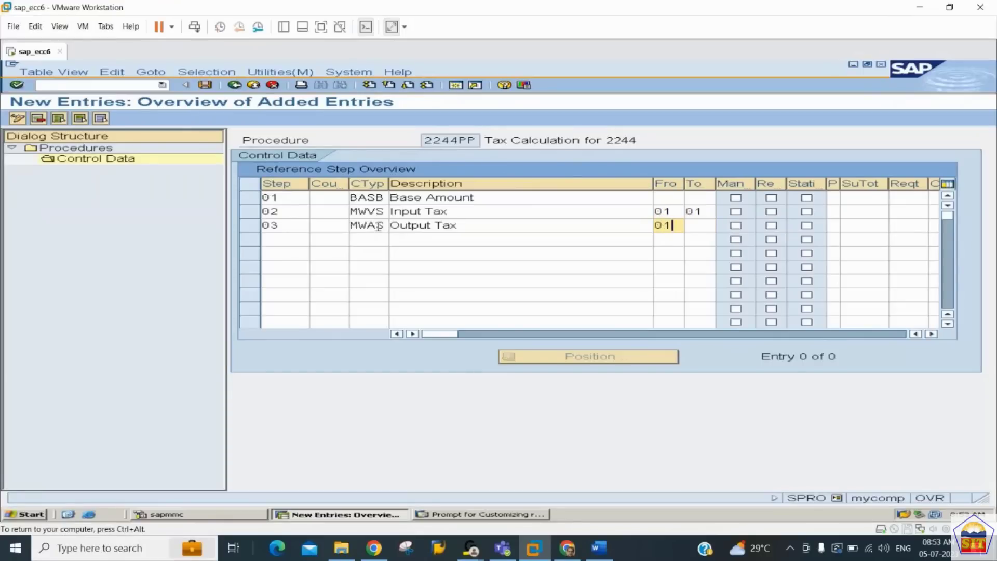
key(Tab)
text(01)
key(Up)
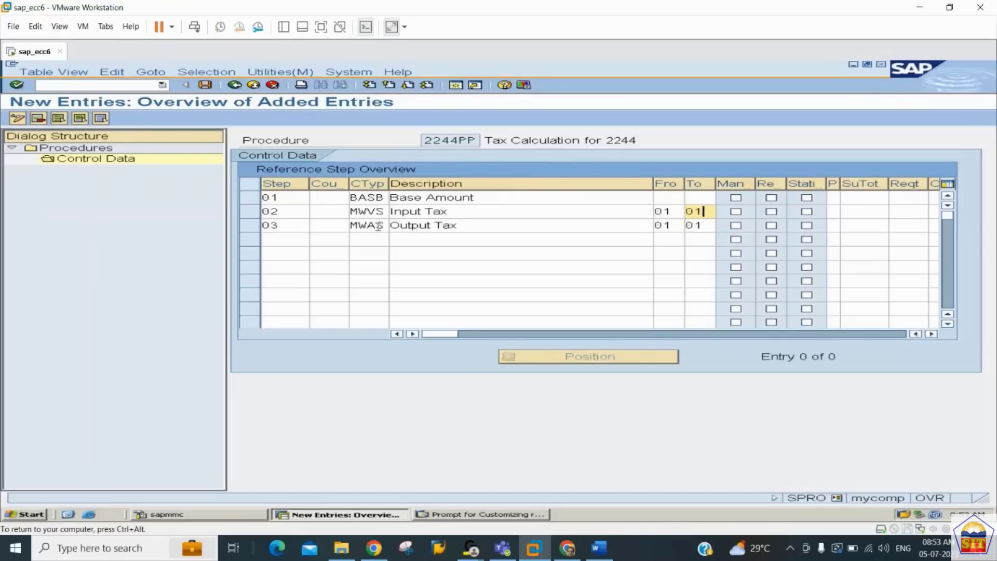
Assign account key VST to the Input Tax step 02, picking it by searching the account key list for "vst"
key(Tab)
key(Tab)
key(Tab)
key(Tab)
key(Tab)
key(Tab)
key(Tab)
key(Tab)
key(Tab)
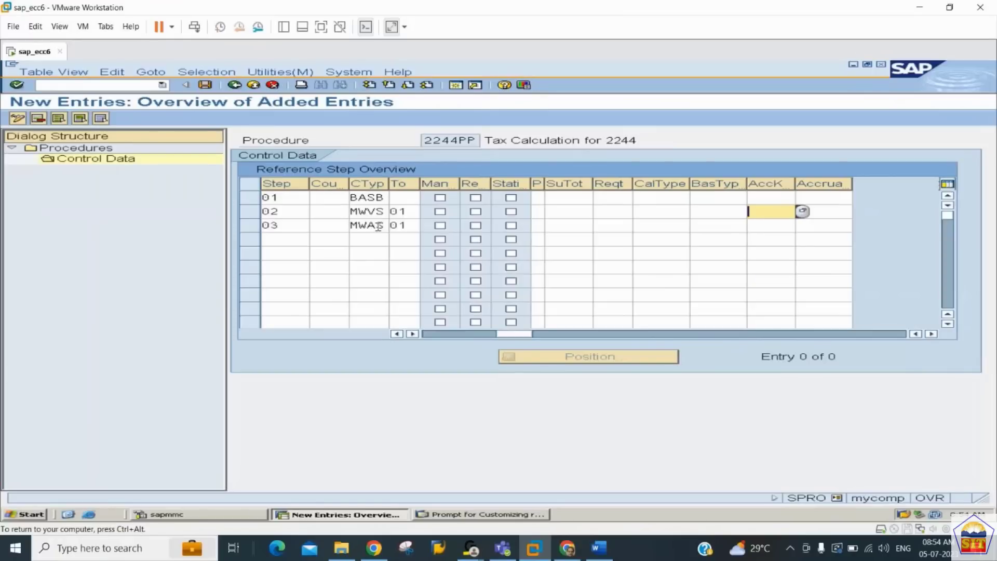
text(vst)
key(Down)
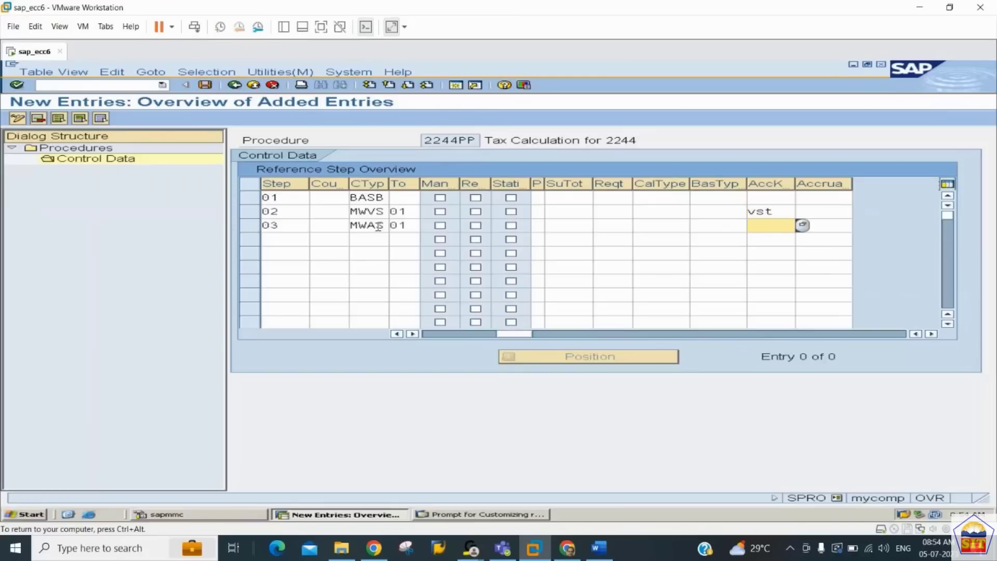
key(Up)
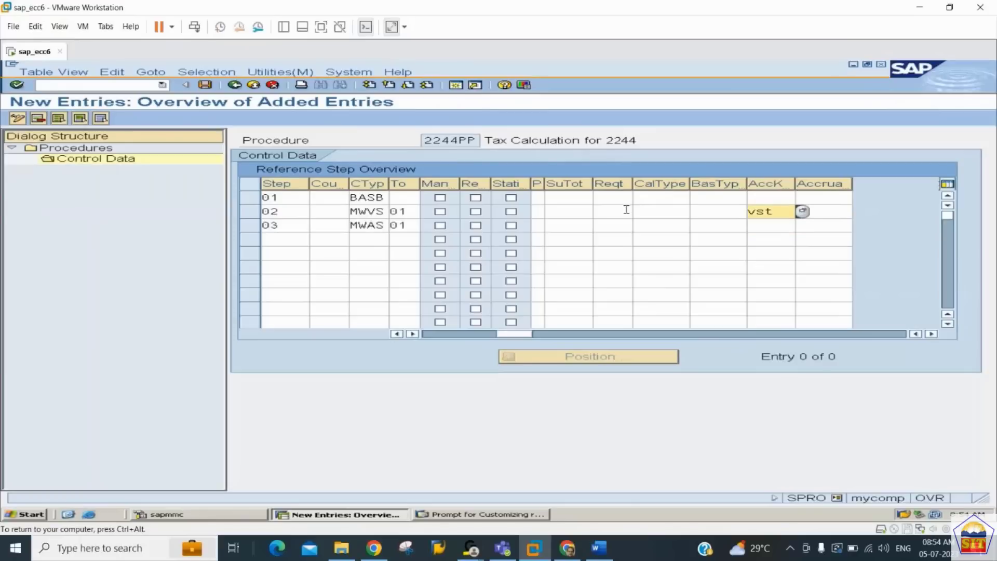
click(803, 212)
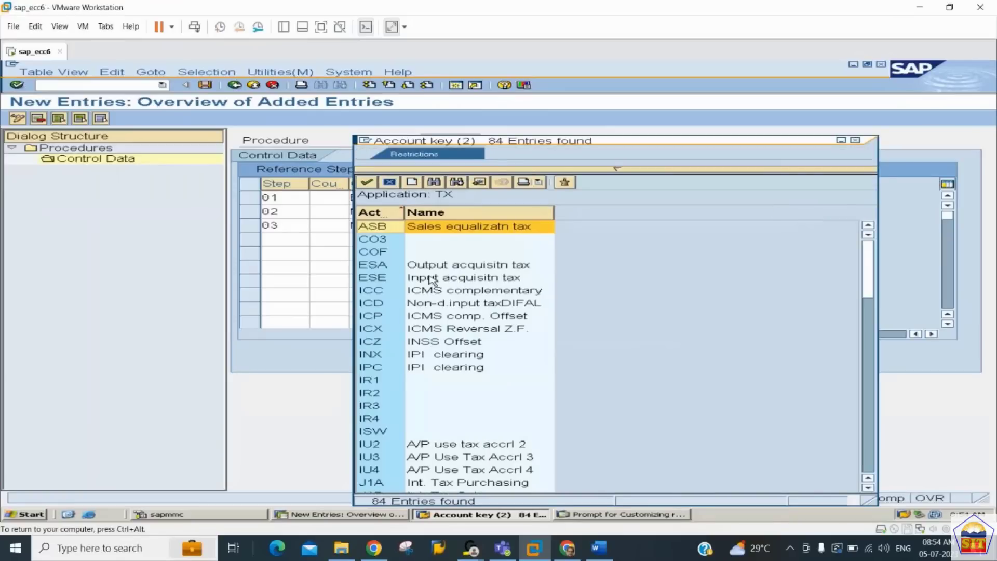
click(436, 180)
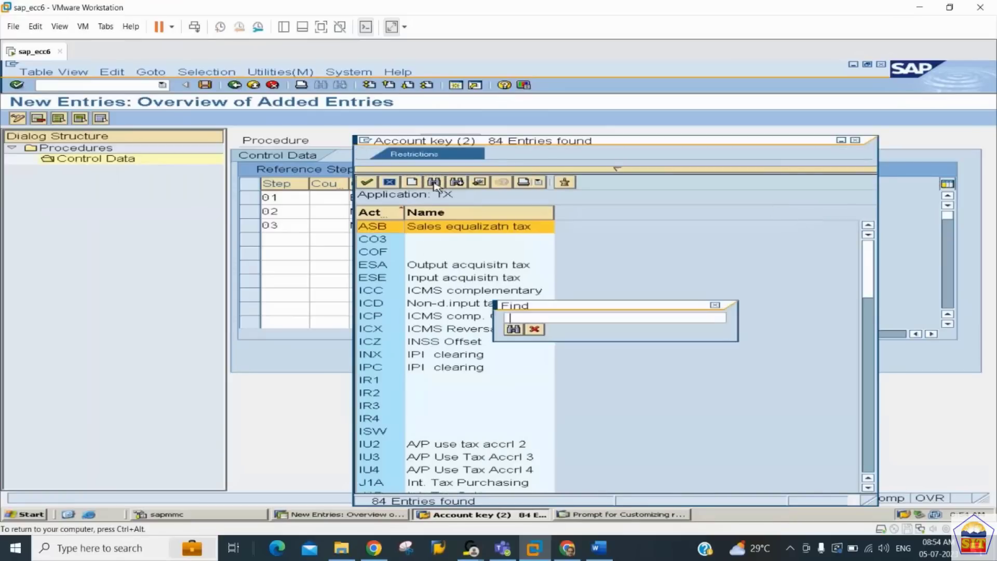
text(vst)
key(Return)
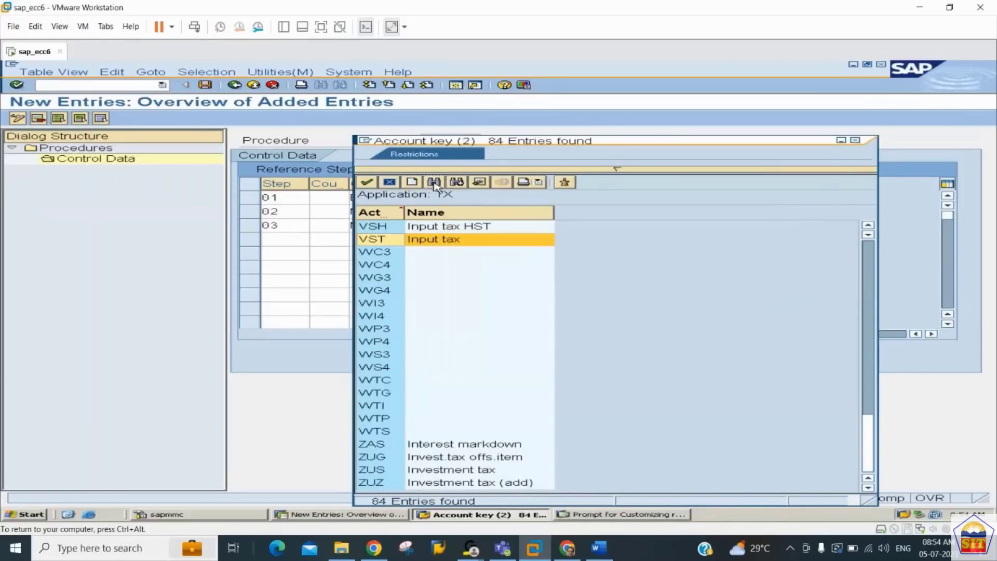
key(Return)
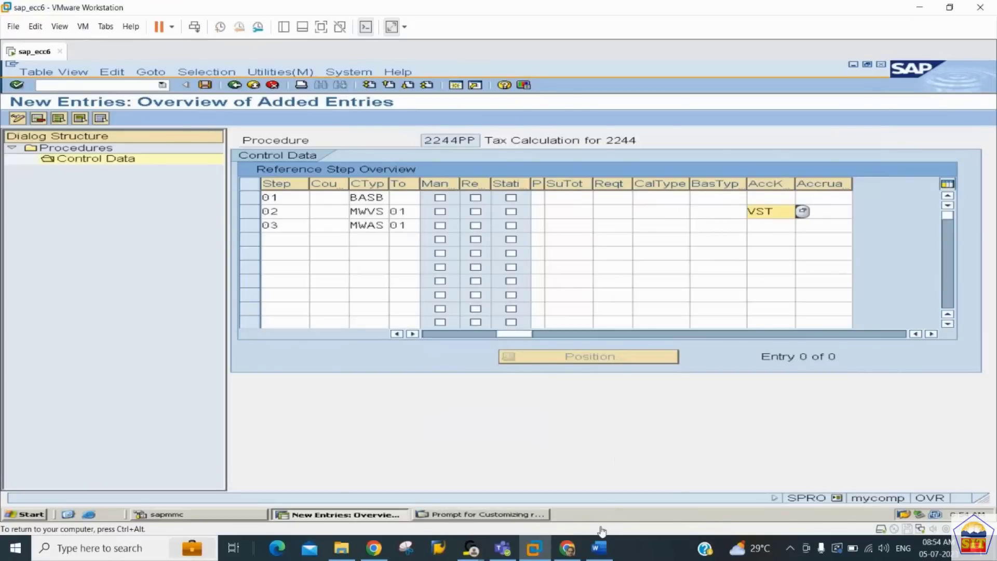
Assign account key MWS to the Output Tax step 03, picking it by searching the account key list for "mws"
click(774, 225)
click(802, 225)
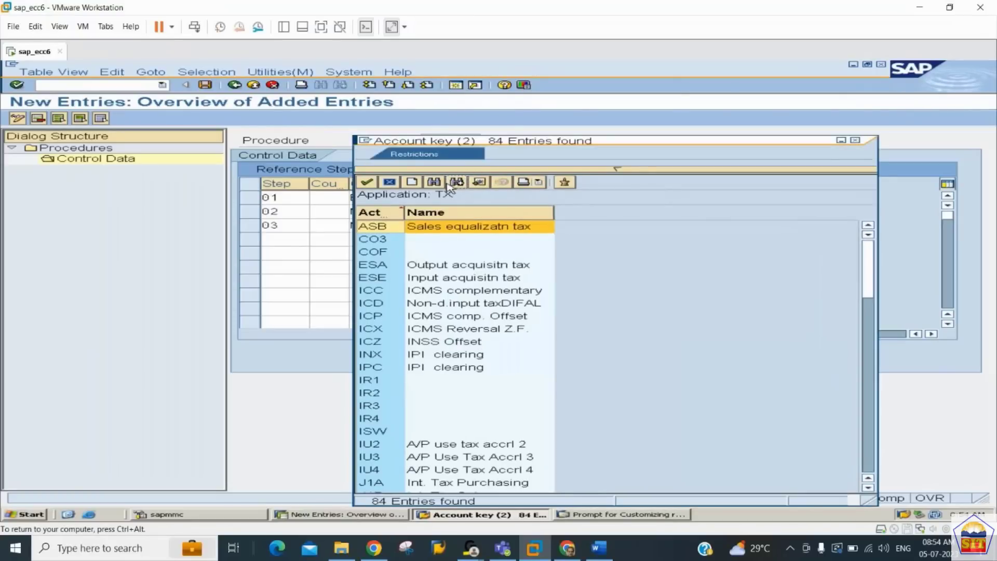
click(434, 182)
text(m)
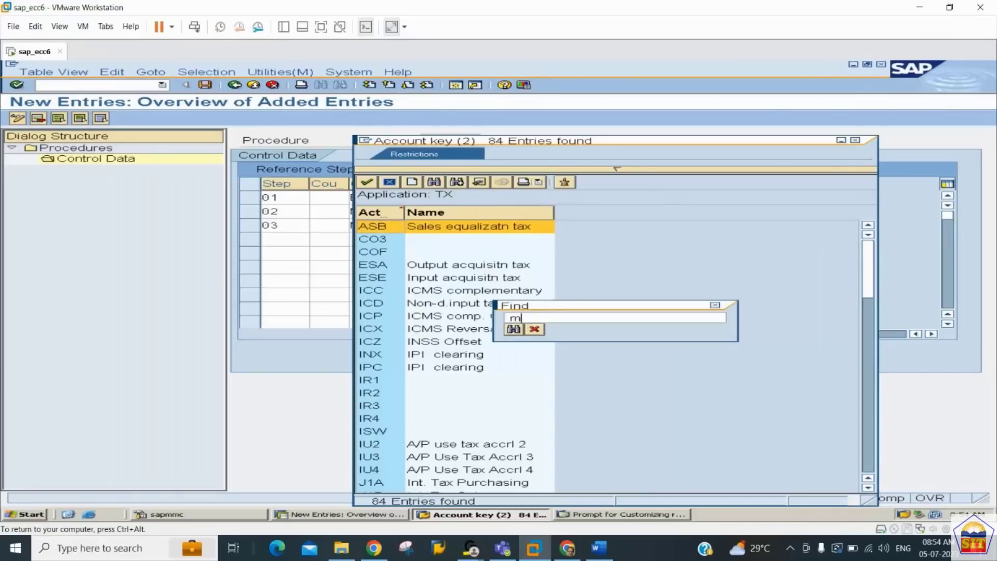
text(ws)
key(Return)
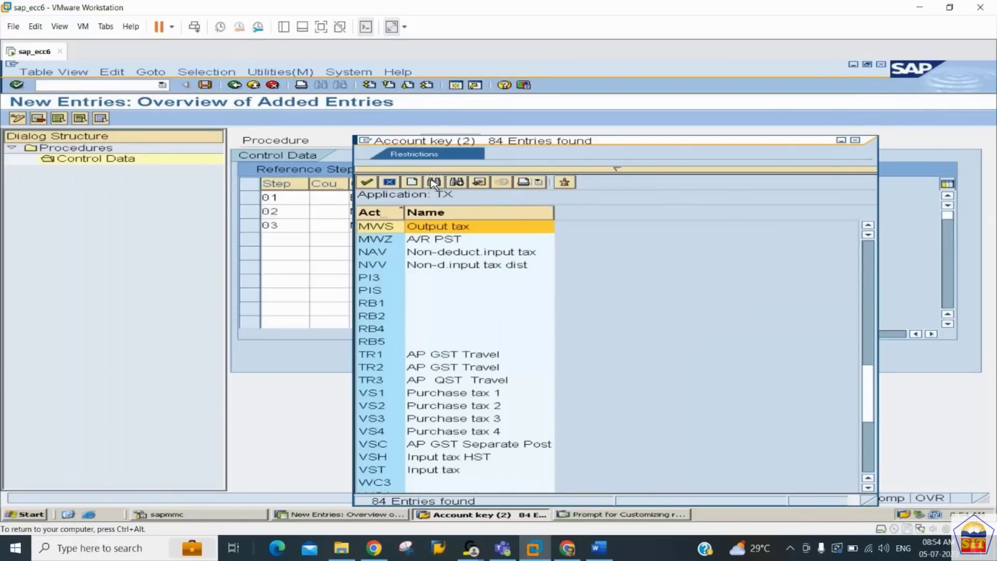
double_click(430, 227)
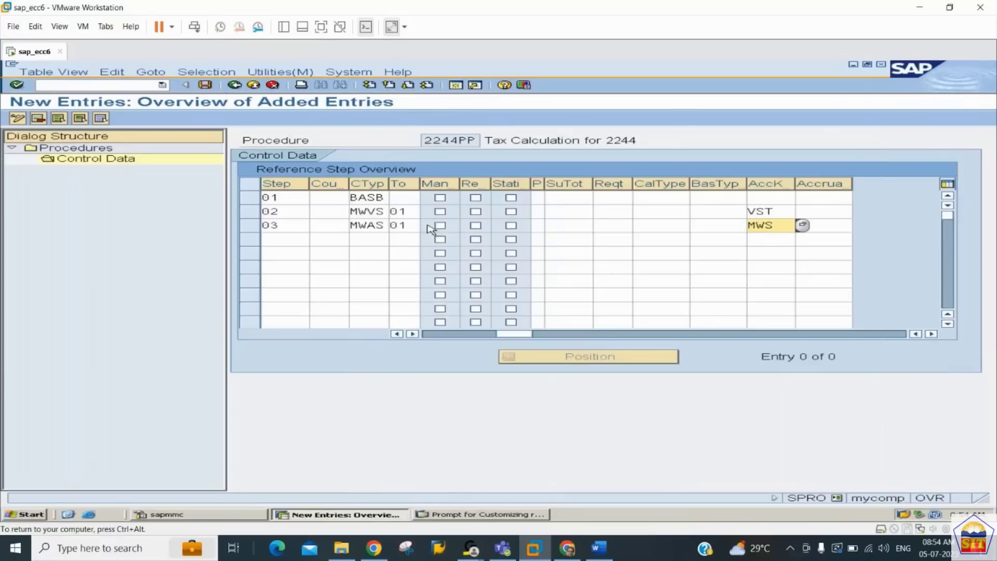
Save the control data of procedure 2244PP and return to the implementation guide
key(Return)
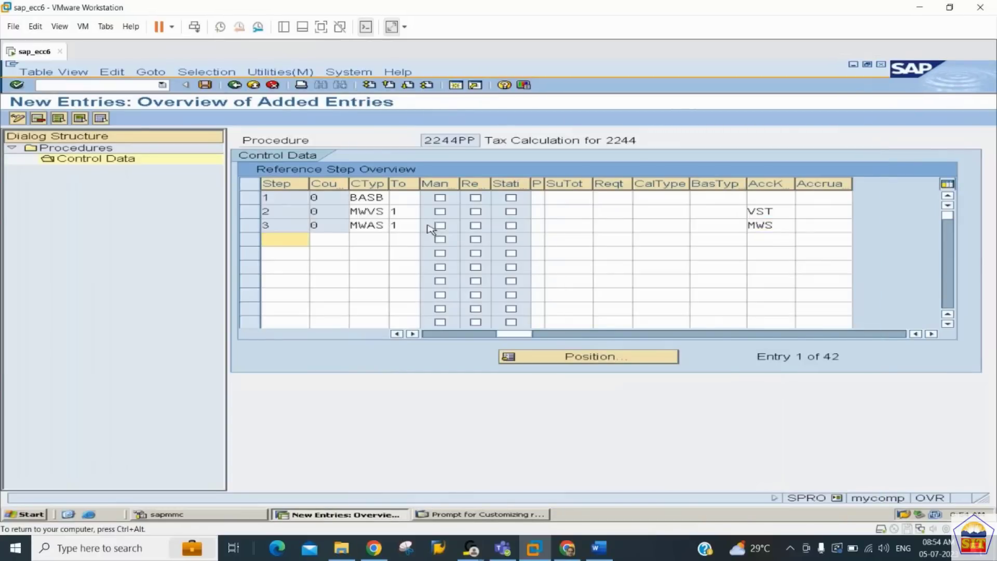
key(ctrl+s)
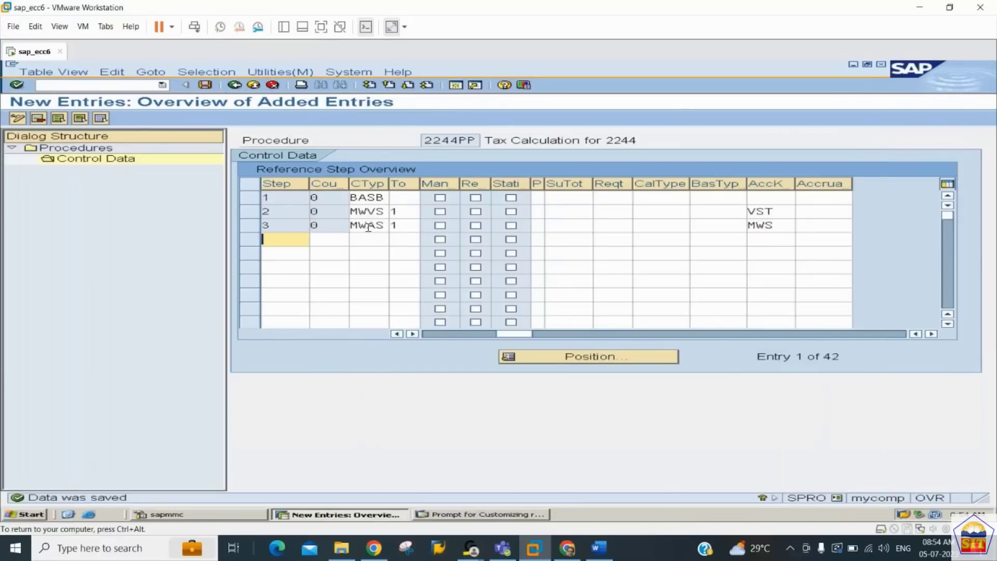
click(235, 85)
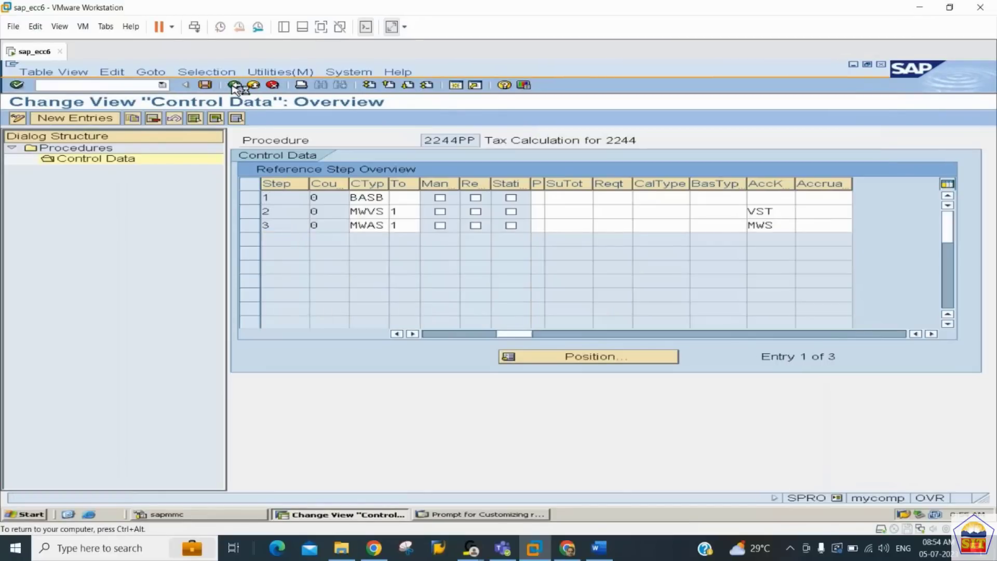
click(235, 85)
click(235, 86)
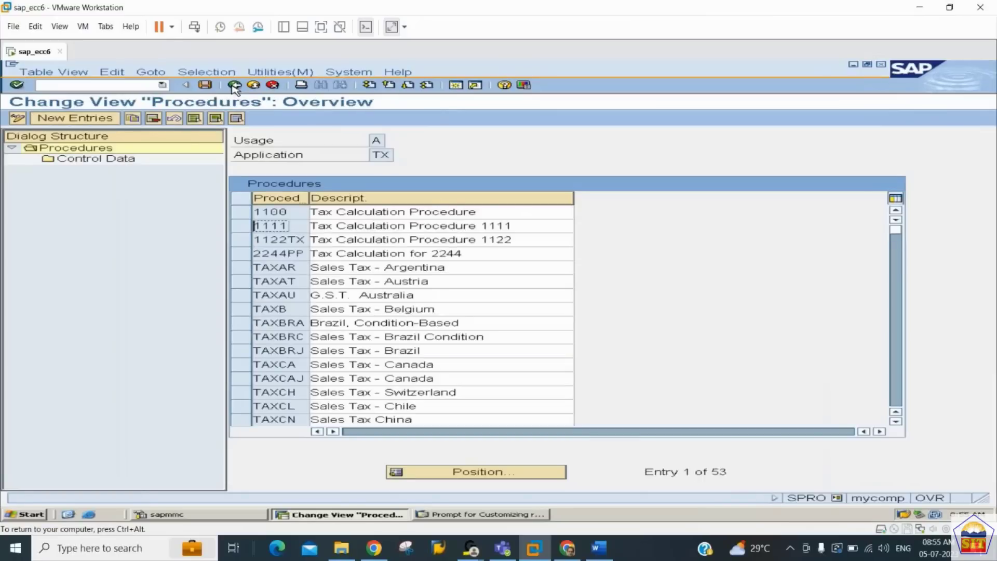
click(234, 87)
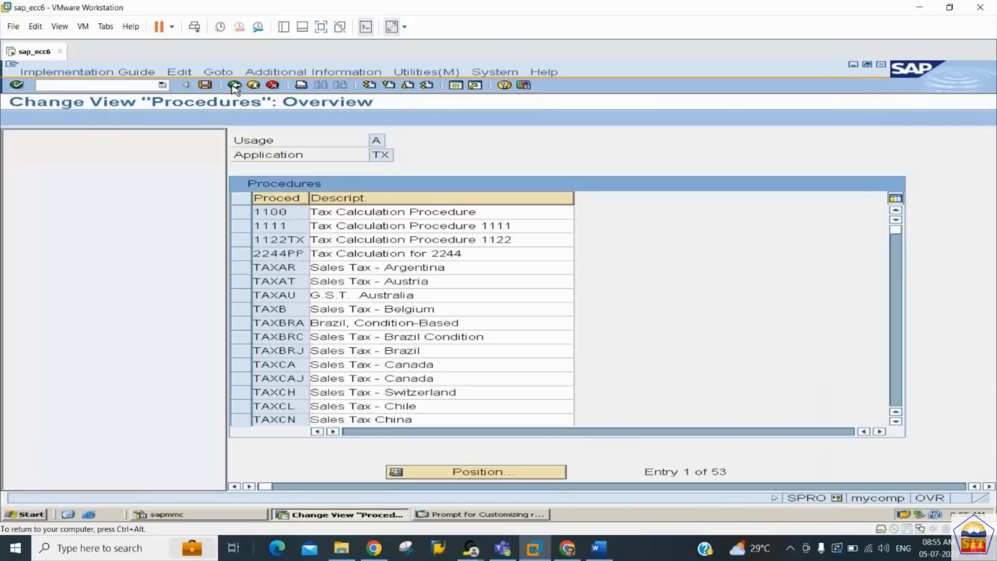
click(115, 452)
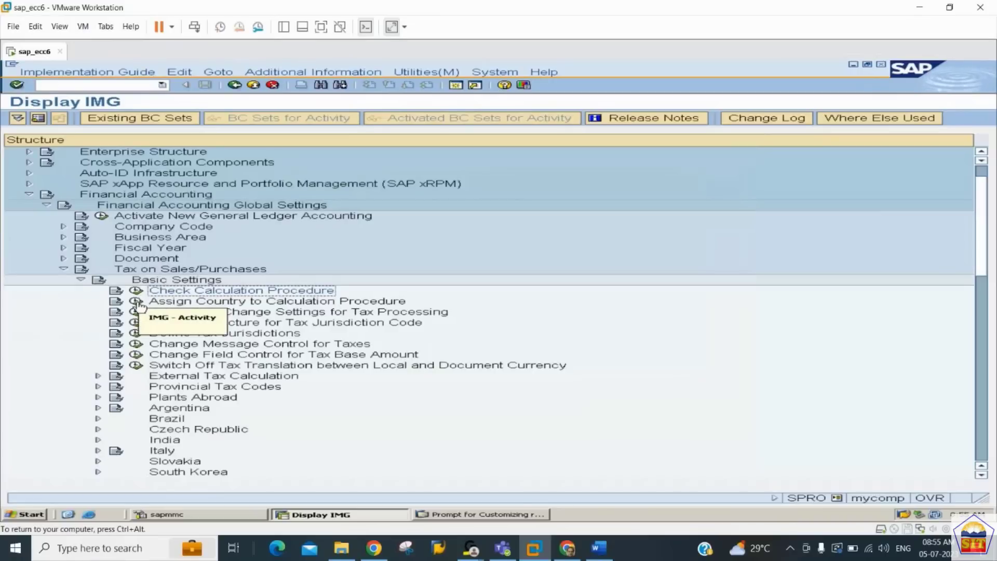
Assign calculation procedure 2244PP to country US in the Assign Country to Calculation Procedure activity and save the assignment
click(137, 302)
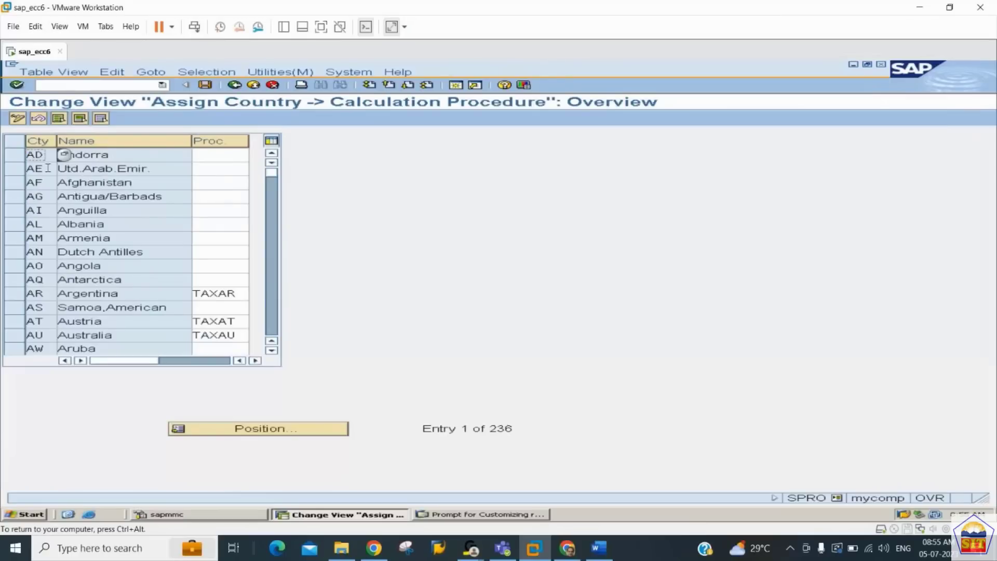
click(248, 429)
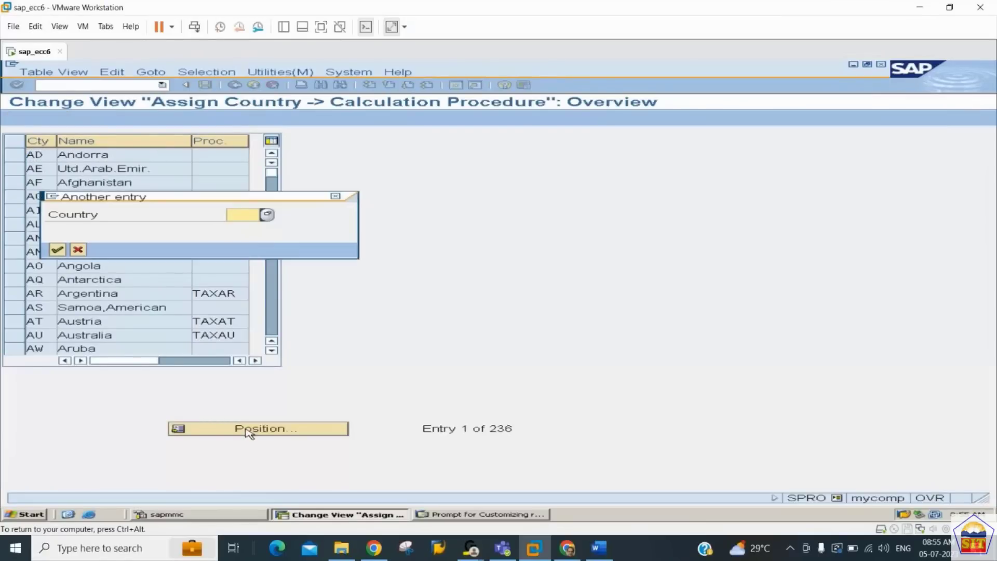
text(us)
key(Return)
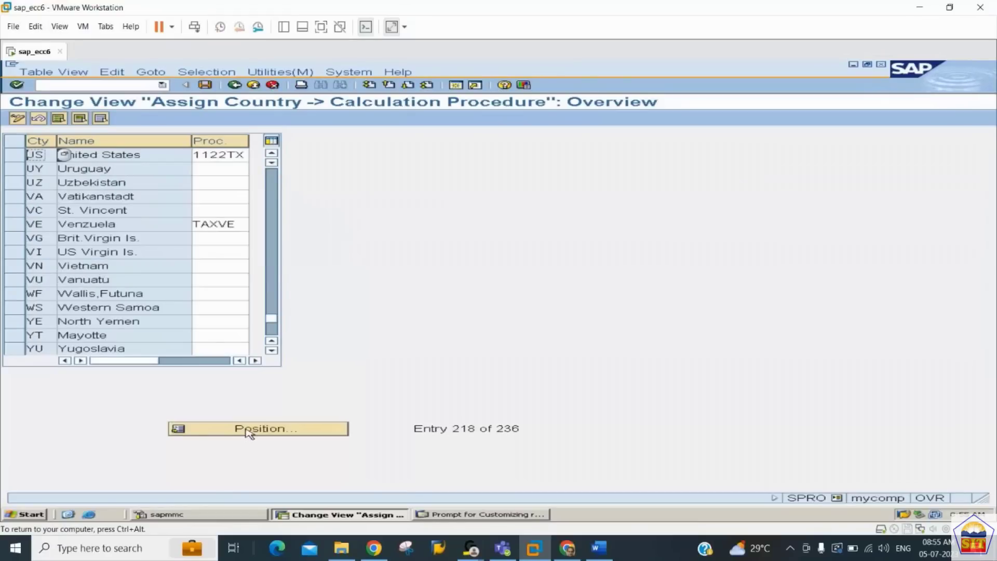
key(Tab)
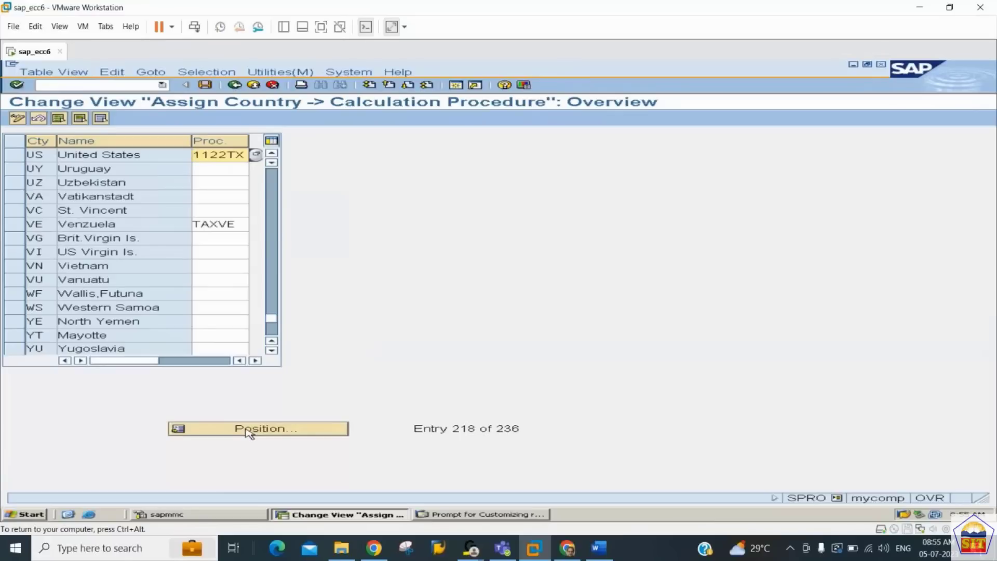
text(2244PP)
key(ctrl+s)
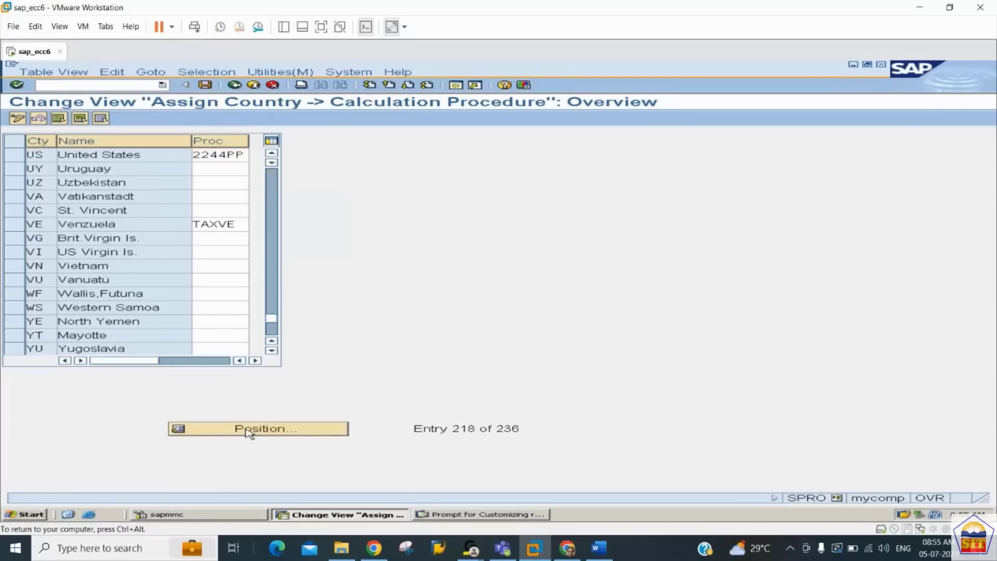
key(Return)
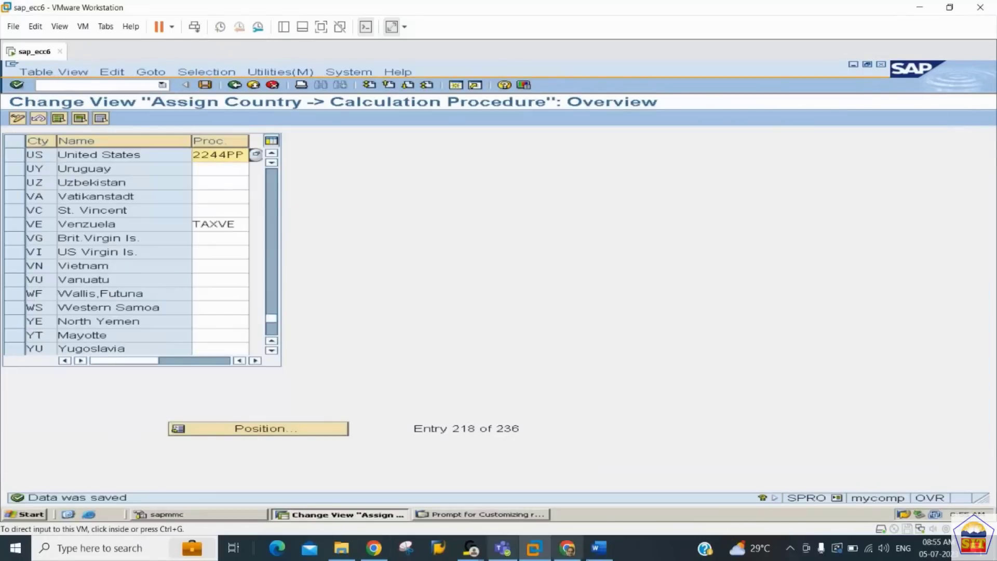
Switch to the Word notes and read Step 3 on defining tax codes for Sales and Purchases, including its transaction code
click(603, 551)
click(533, 428)
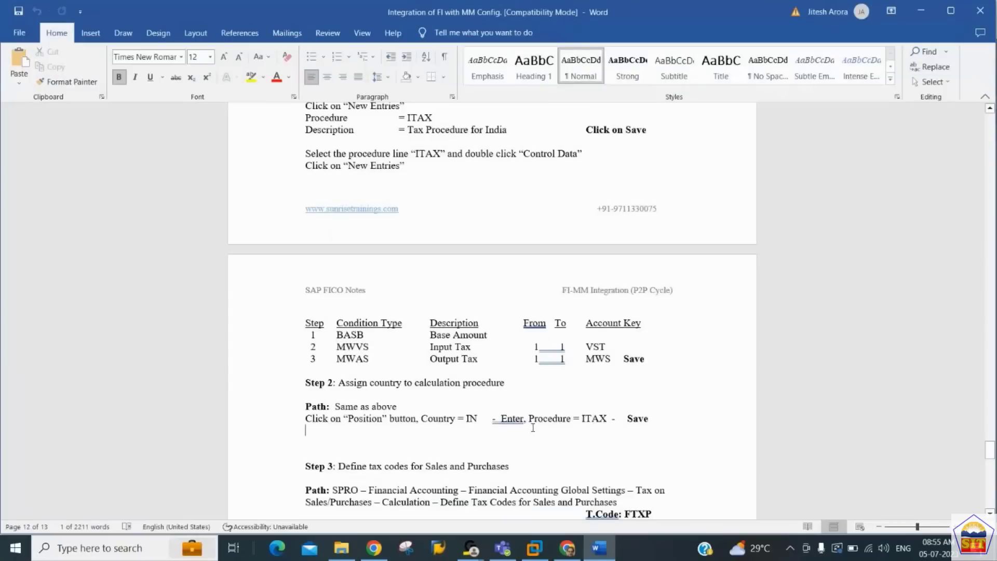
key(Down)
key(Down)
key(Down)
key(Down)
key(Down)
key(Down)
key(Down)
key(Down)
key(Down)
key(Down)
key(Down)
key(Down)
key(Down)
key(Down)
key(Down)
key(Down)
key(Down)
key(Down)
key(Down)
key(Down)
key(Down)
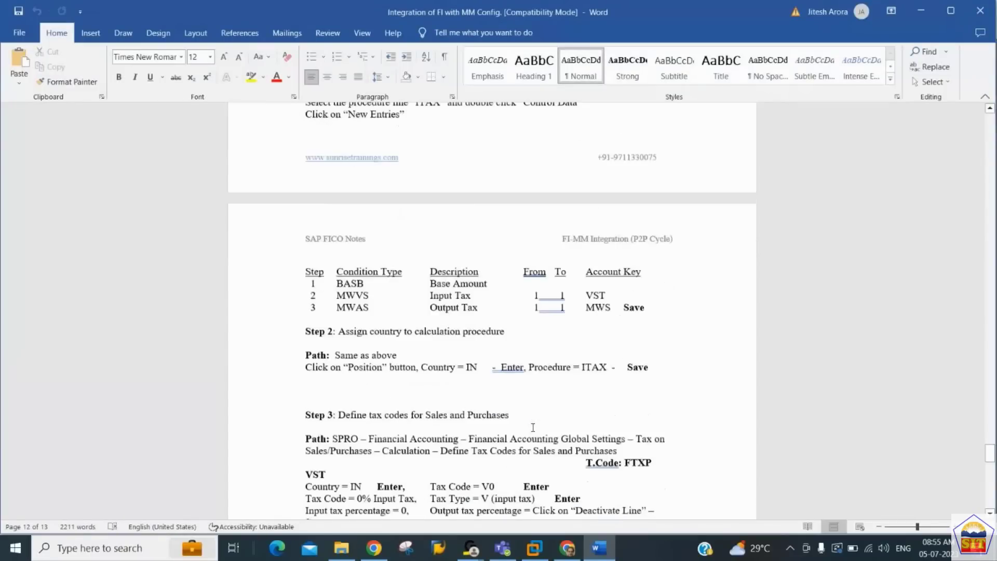
Switch back to SAP and open tax code maintenance with transaction FTXP for country US
key(alt+Tab)
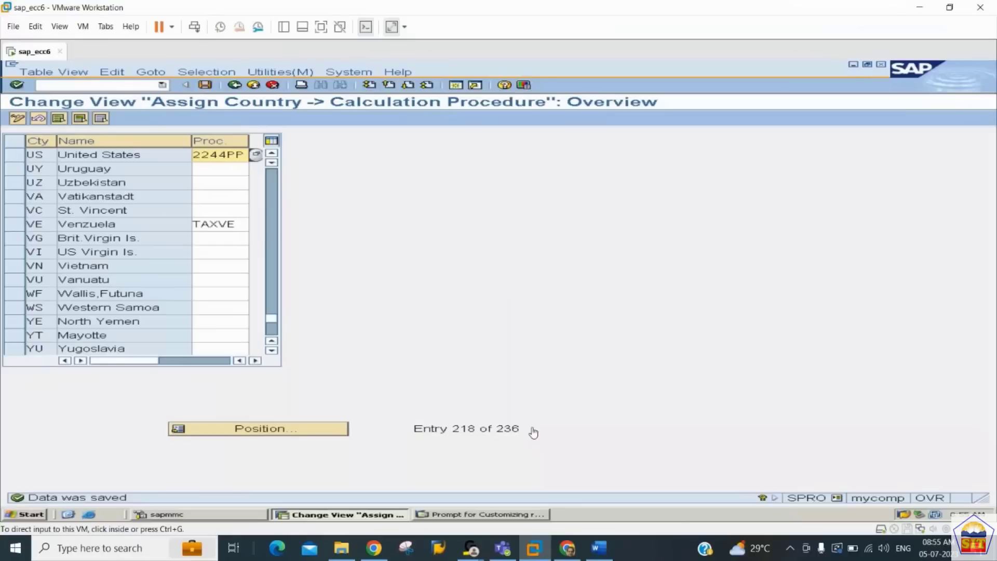
click(121, 86)
click(121, 85)
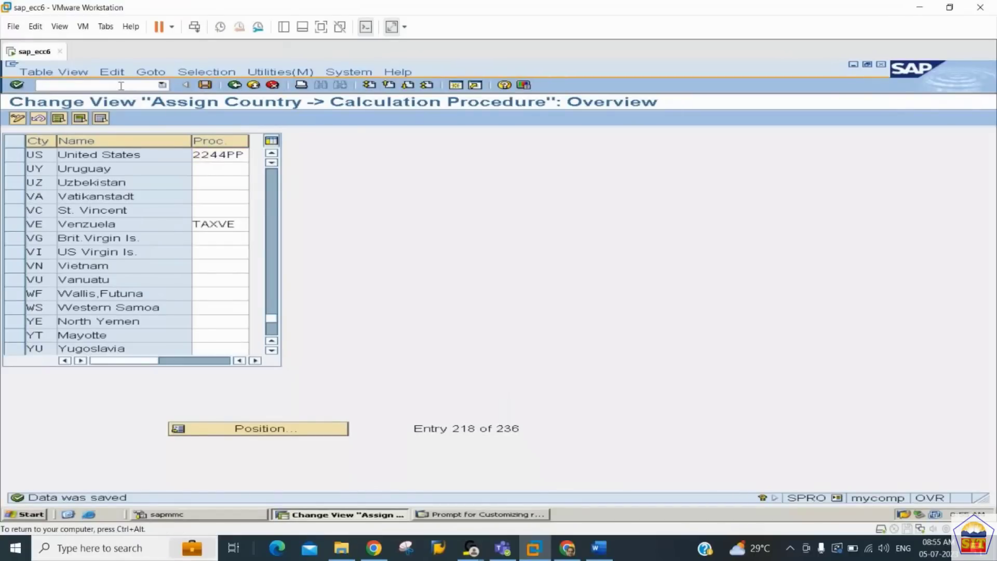
text(/nftxp)
key(Return)
text(us)
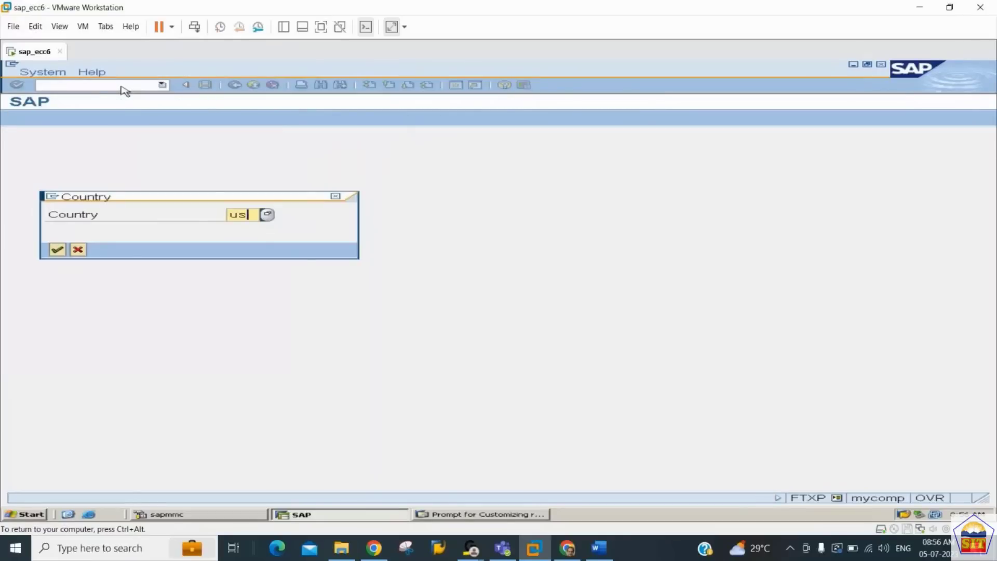
key(Return)
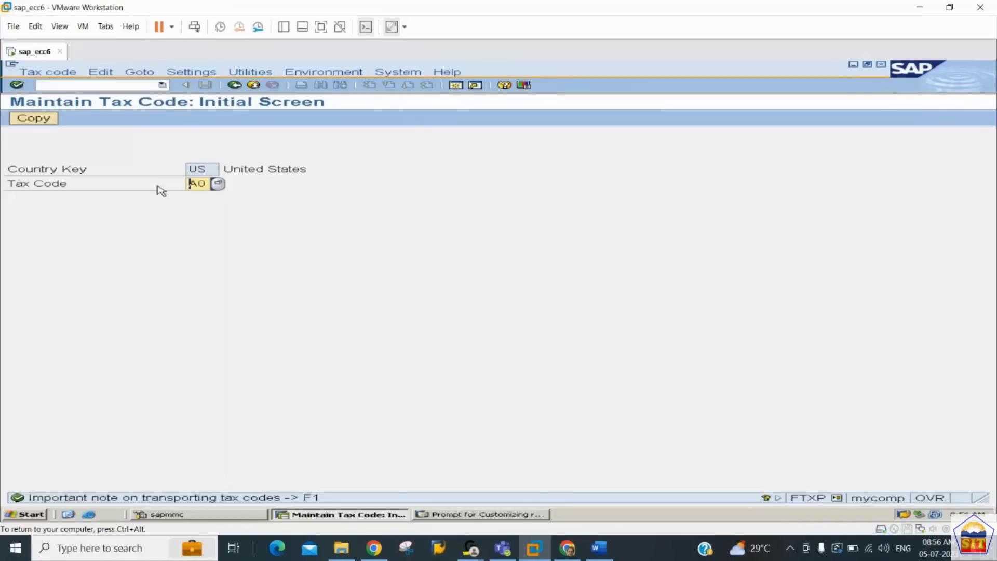
Start a new tax code V0 for the United States and describe it as "0% Input Tax"
text(v)
key(Return)
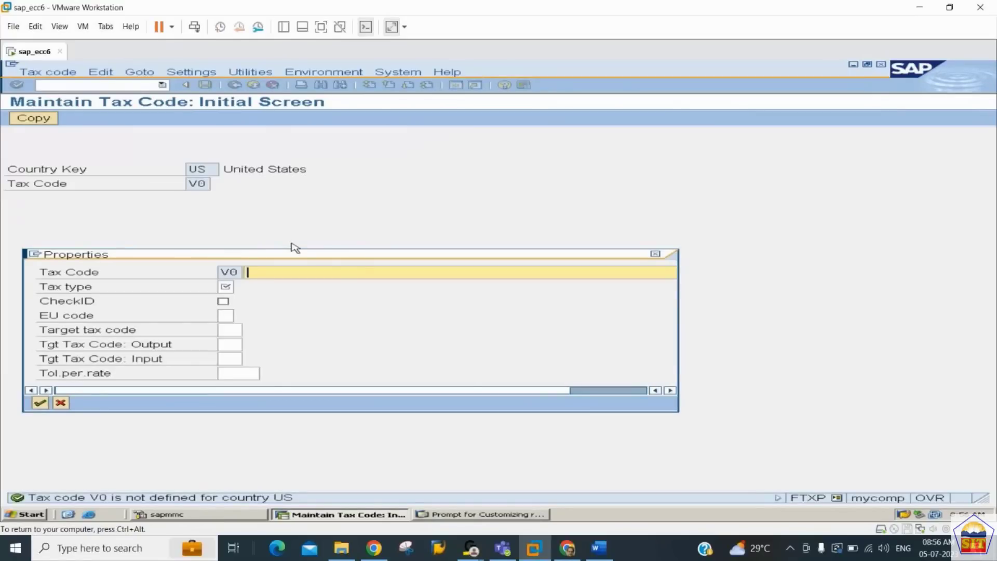
text(0%)
text( Tax)
key(BackSpace)
key(BackSpace)
key(BackSpace)
text(Input Tax)
key(Tab)
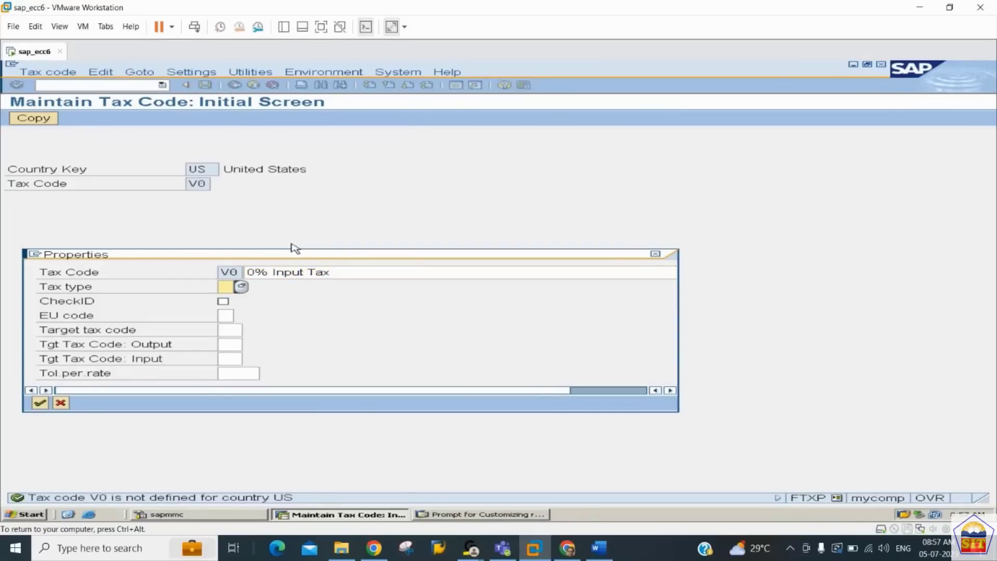
Give tax code V0 tax type V (Input tax) and an Input Tax rate of 0.000 percent, and save the code
click(241, 287)
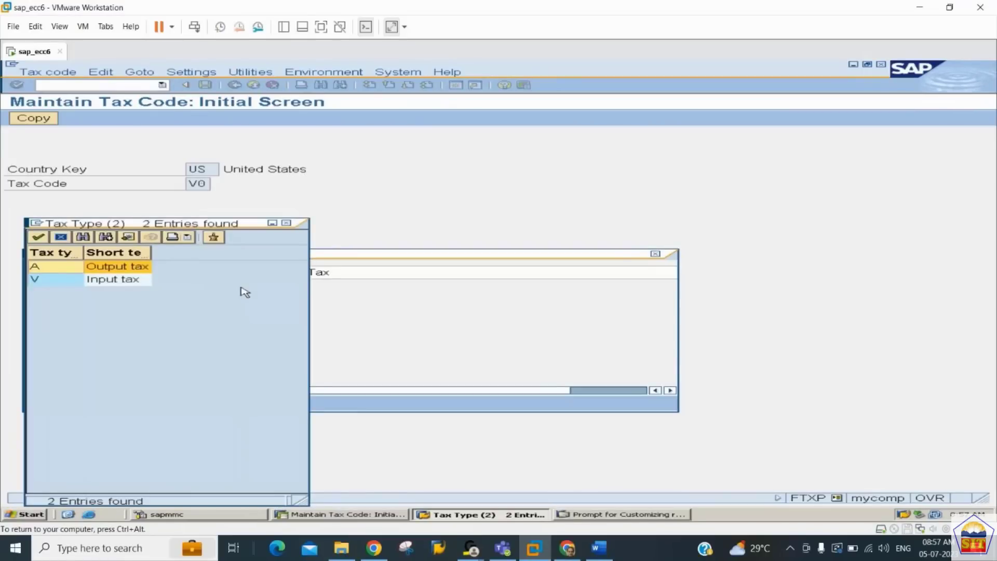
key(Down)
key(Return)
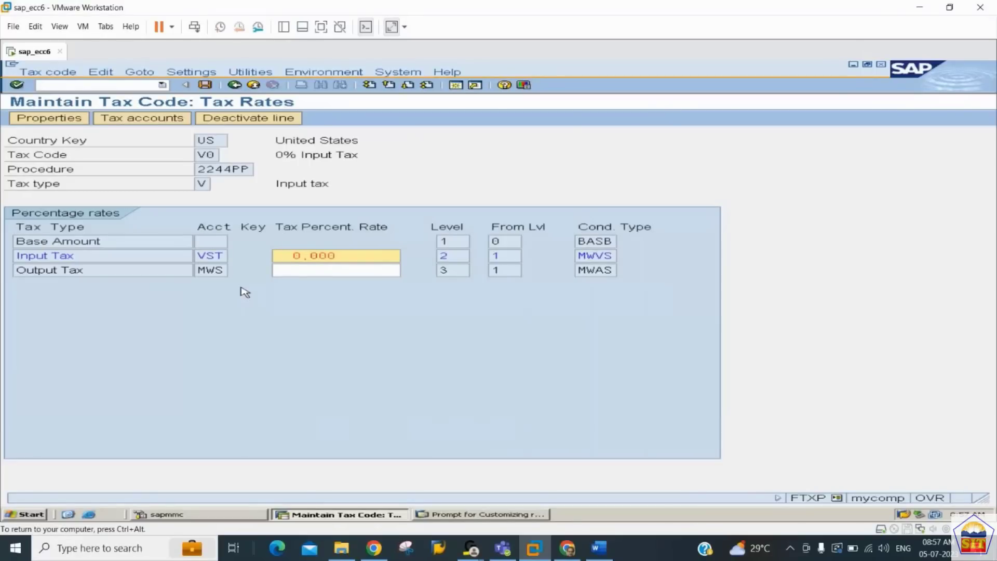
key(ctrl+s)
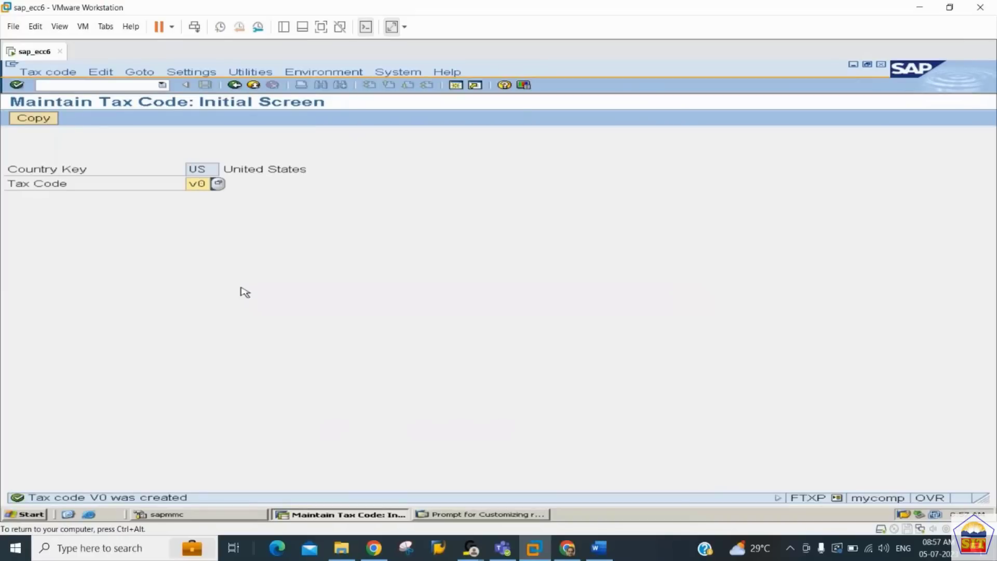
Start a new tax code A0 for the United States and describe it as "0% Output Tax"
text(A0)
key(Return)
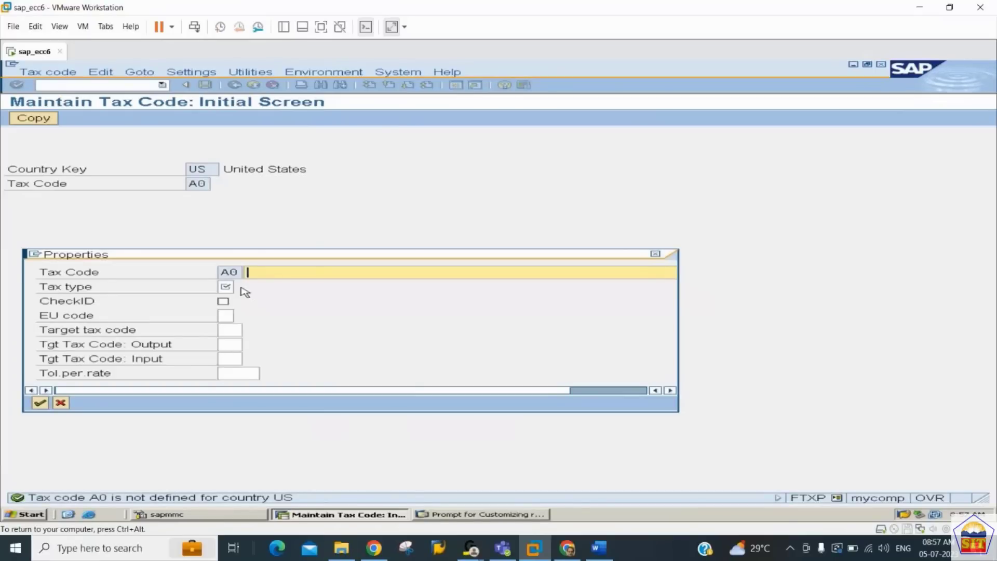
text(0)
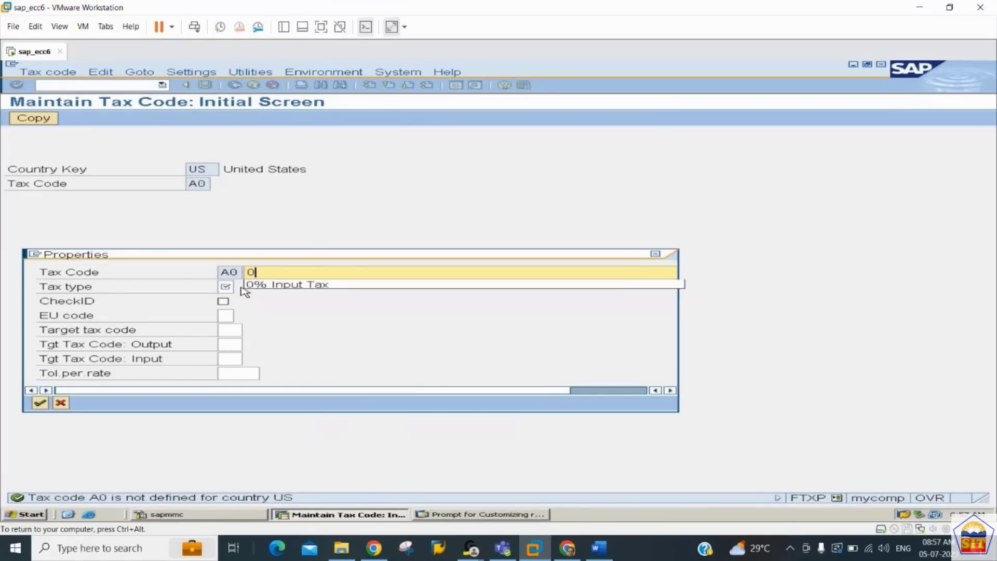
text(% Outputa)
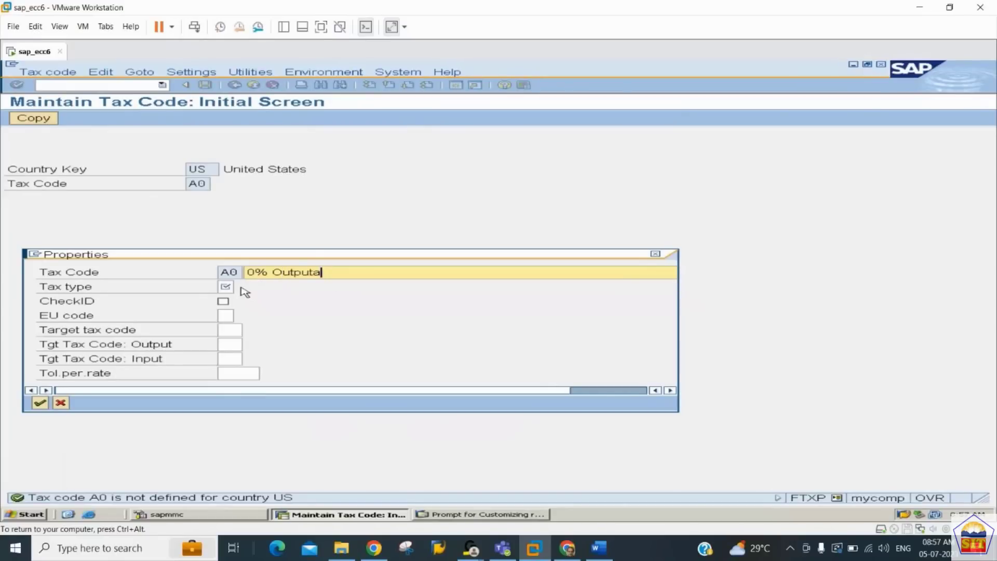
key(BackSpace)
text(ax)
key(Tab)
Give tax code A0 tax type A (Output tax) and an Output Tax rate of 0.000 percent, and save the code
text(A)
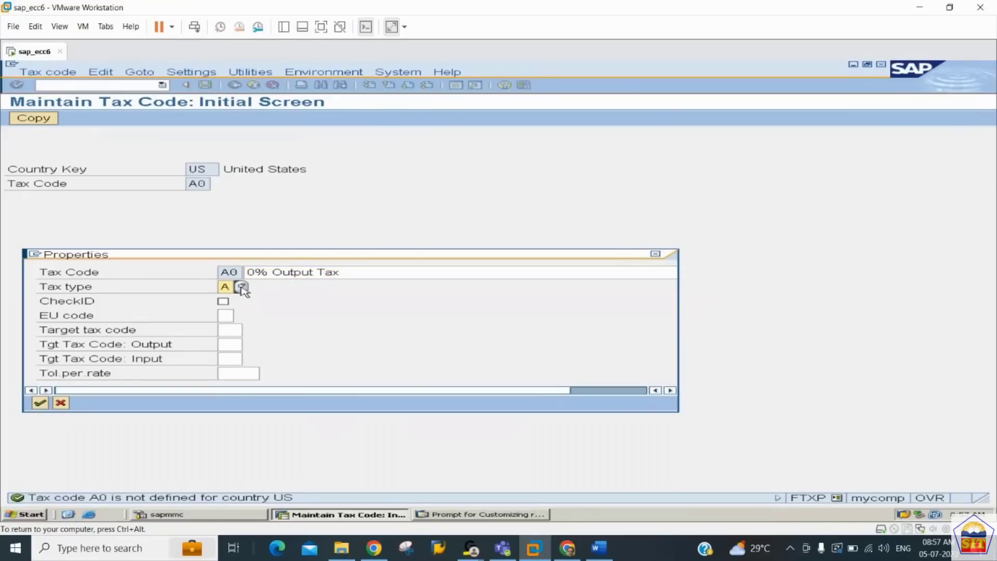
key(Return)
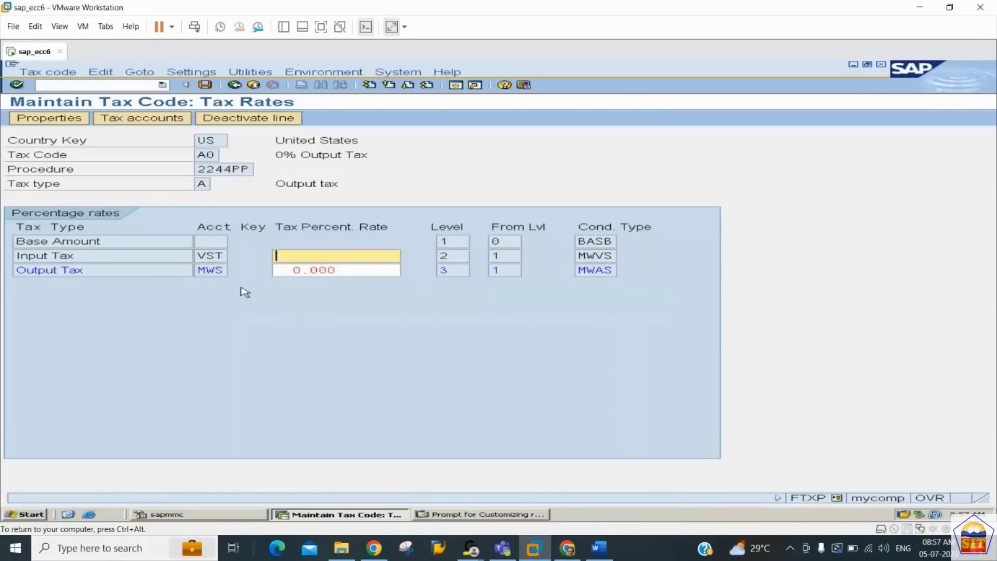
key(ctrl+s)
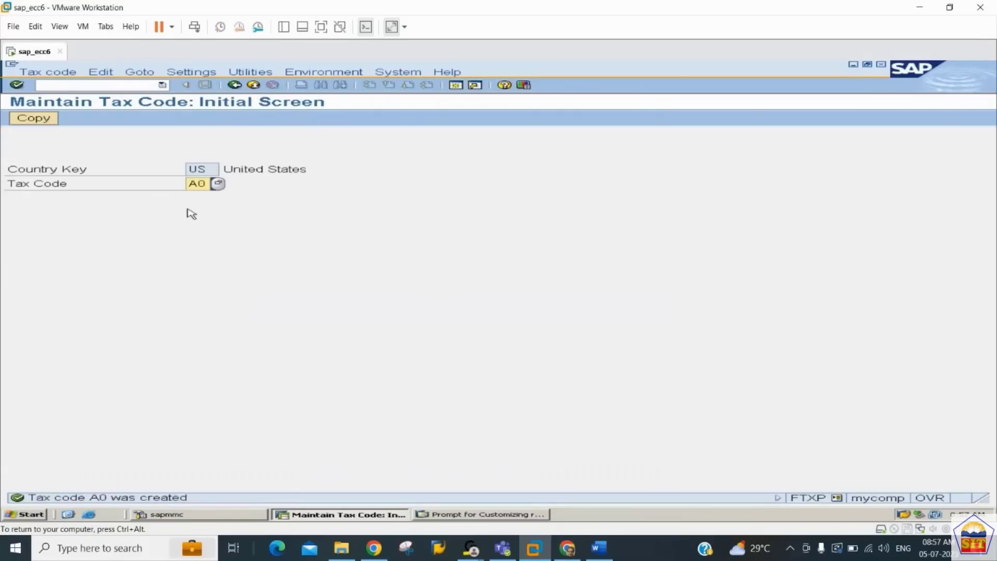
Leave tax code maintenance and switch to the Word notes to check the next configuration step
click(234, 85)
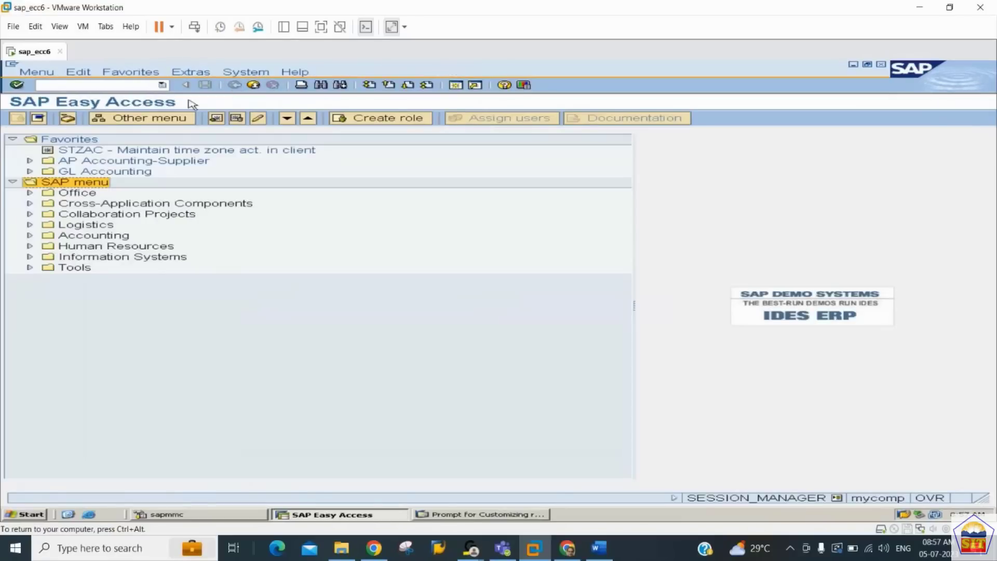
click(599, 548)
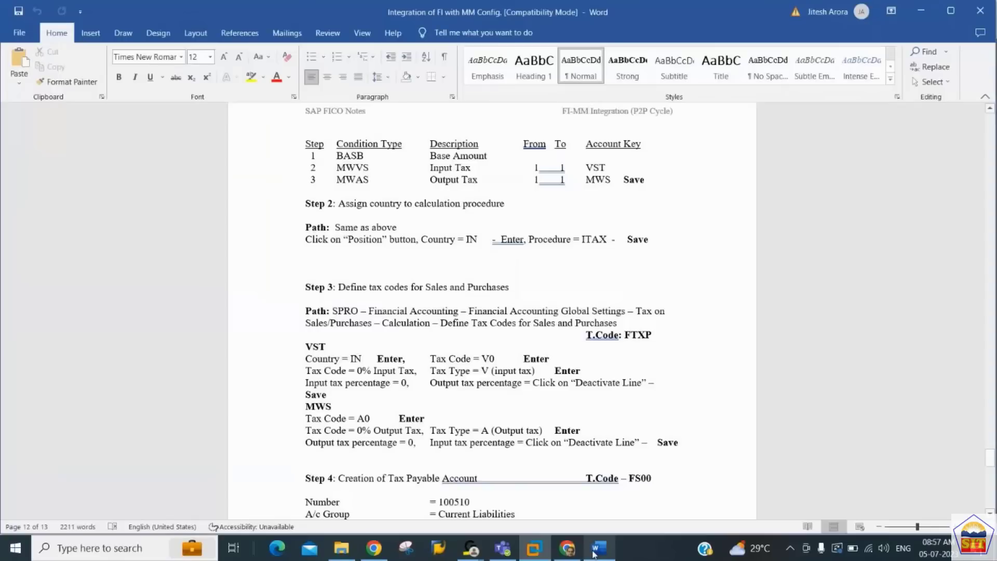
Read through the notes for Step 4, creating the tax payable account, and Step 5, assigning accounts for automatic posting
key(Down)
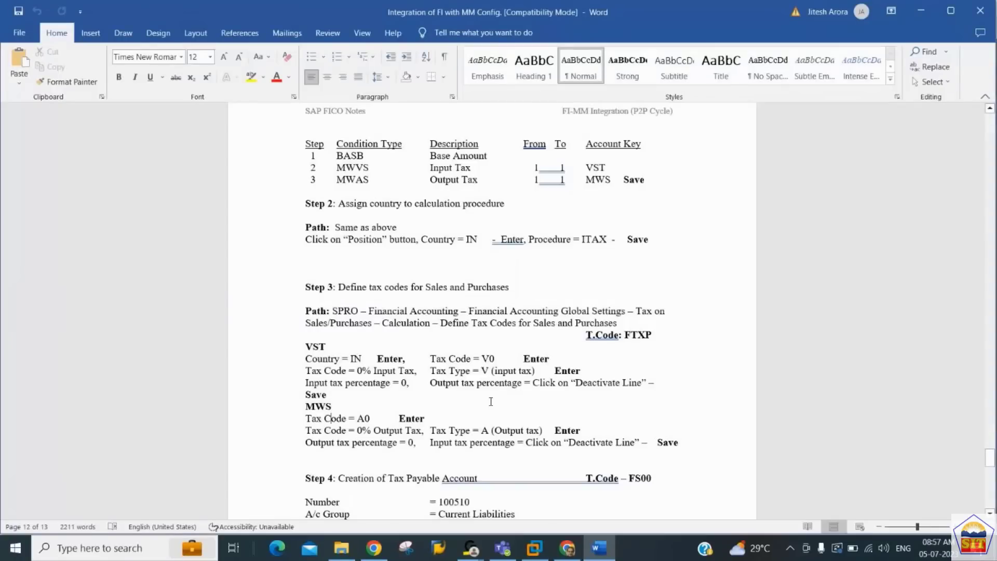
key(Down)
key(Down)
key(Down)
key(Down)
key(Down)
key(Down)
key(Down)
key(Down)
key(Down)
key(Down)
key(Down)
key(Down)
key(Down)
key(Down)
key(Down)
key(Down)
key(Down)
key(Down)
key(Down)
key(Down)
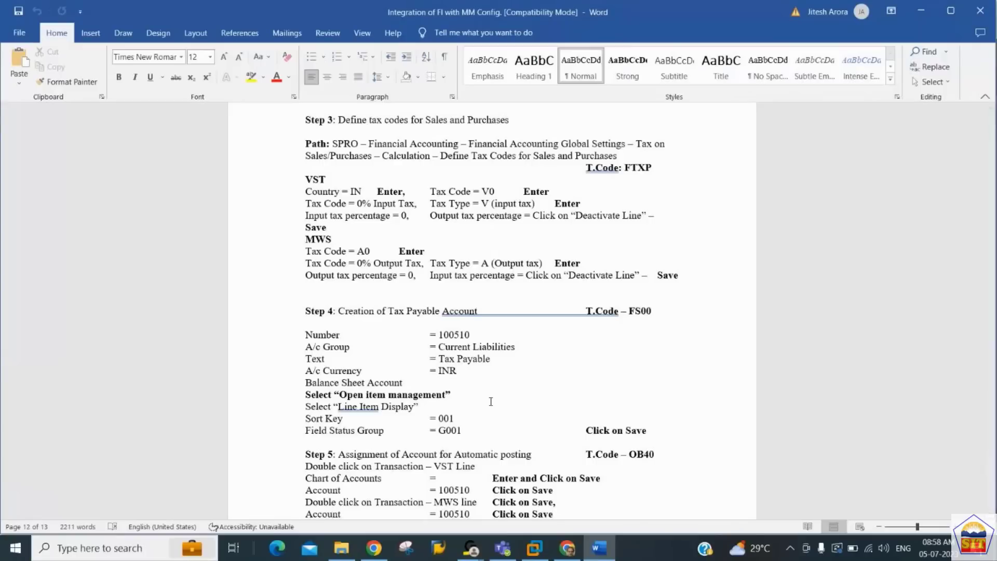
key(Up)
key(Down)
key(Down)
key(Down)
key(Down)
key(Down)
key(Down)
key(Down)
key(Down)
key(Down)
key(Down)
key(Down)
key(Down)
key(Down)
key(Down)
key(Down)
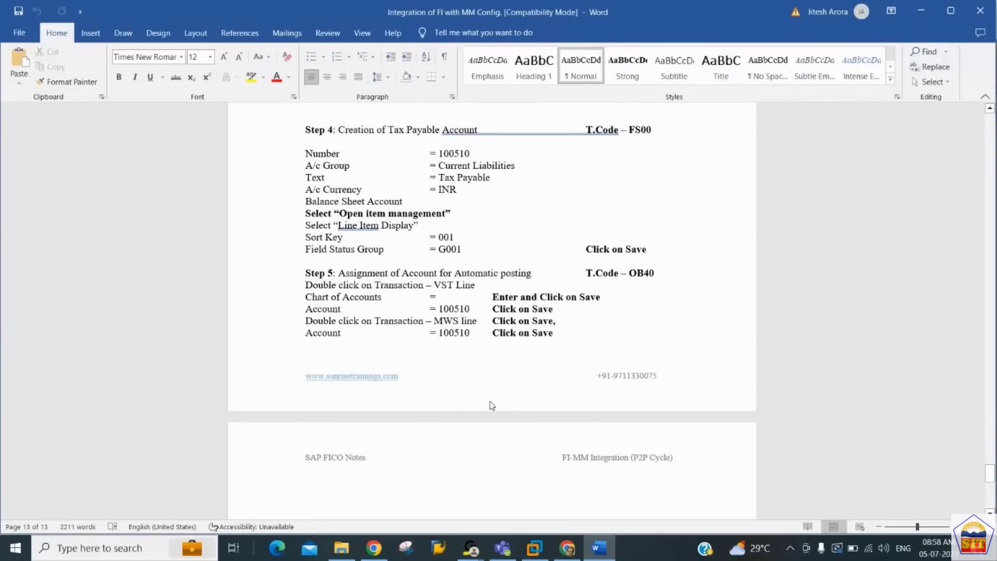
Switch to SAP, open transaction FS00 and start creating G/L account 100100 in company code 2244
key(alt+Tab)
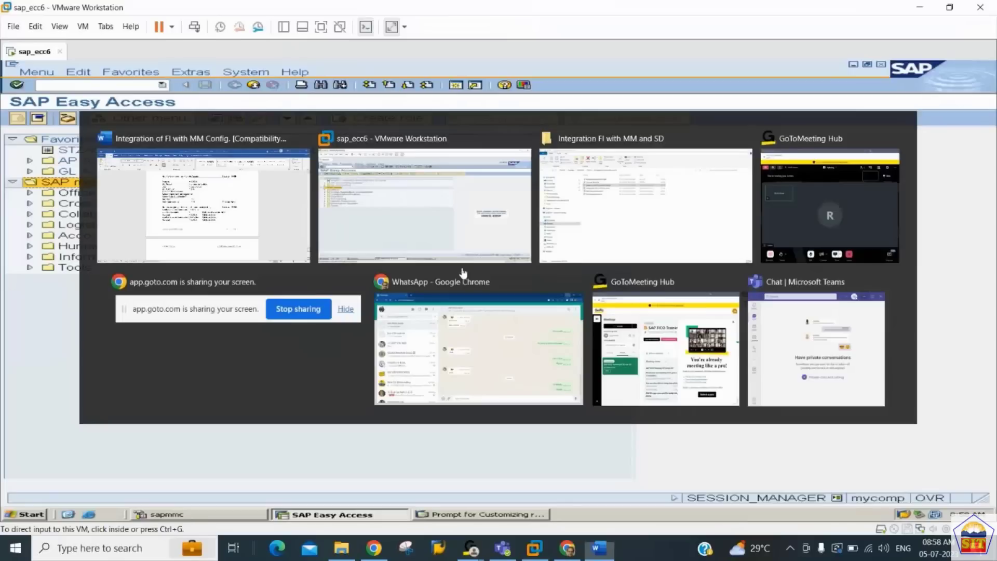
click(67, 83)
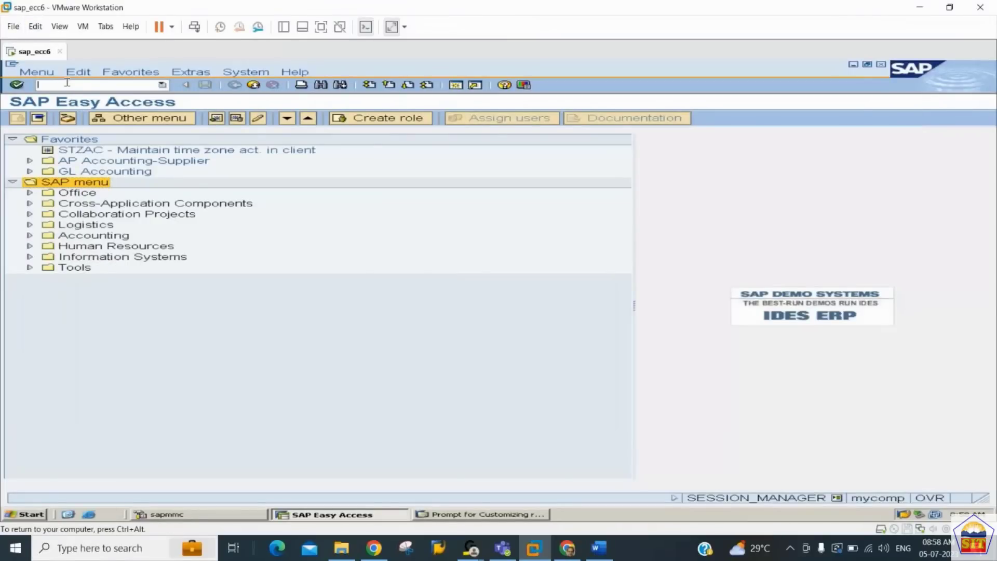
text(/nfs00)
key(Return)
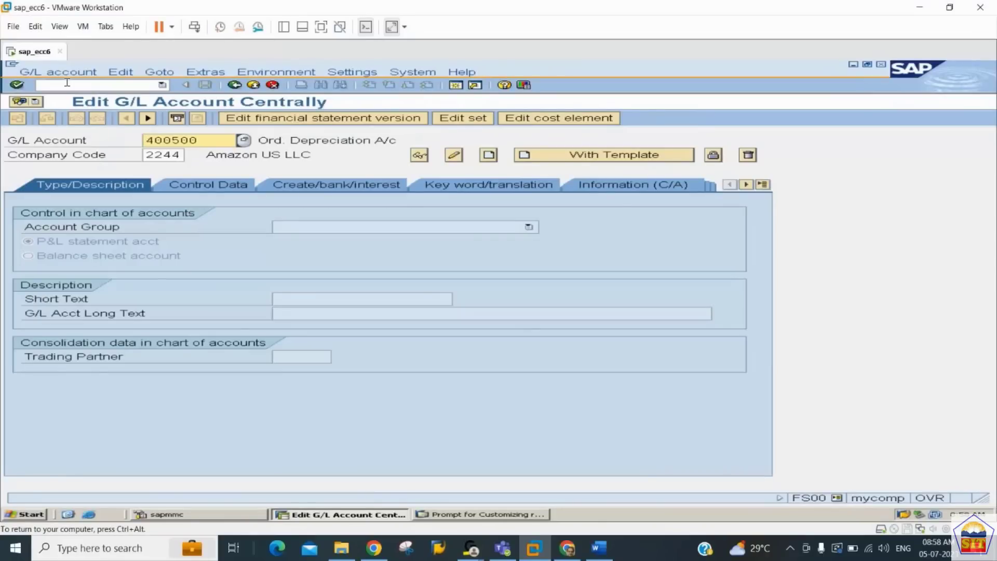
text(10010)
key(Tab)
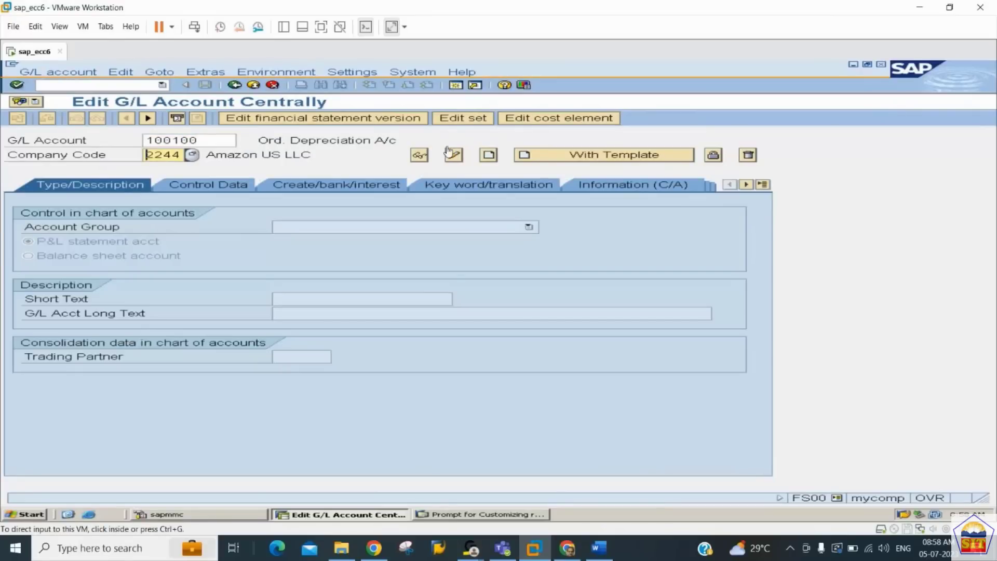
click(488, 155)
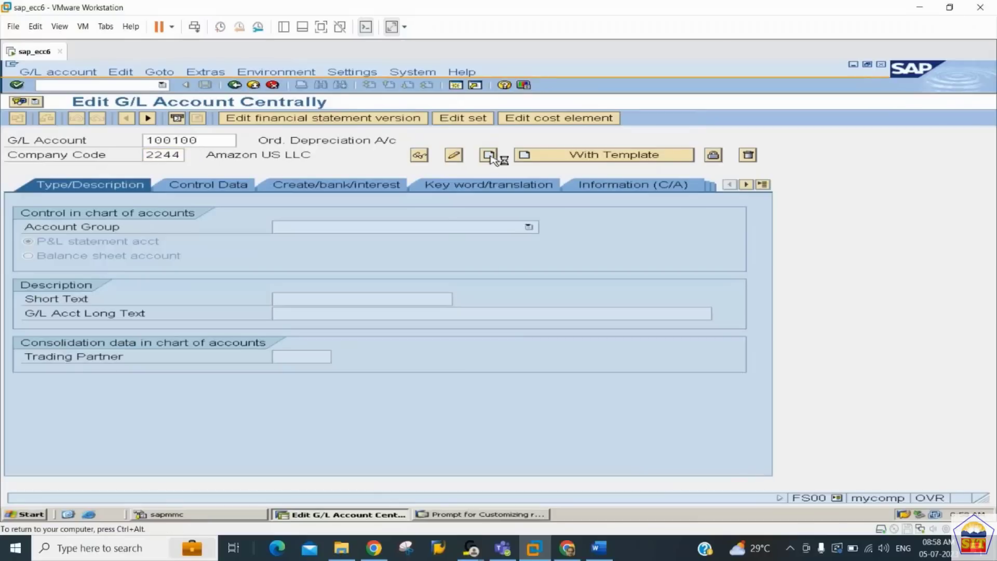
Put the new account in group LIAB Liablity A/c Group and classify it as a balance sheet account
click(450, 228)
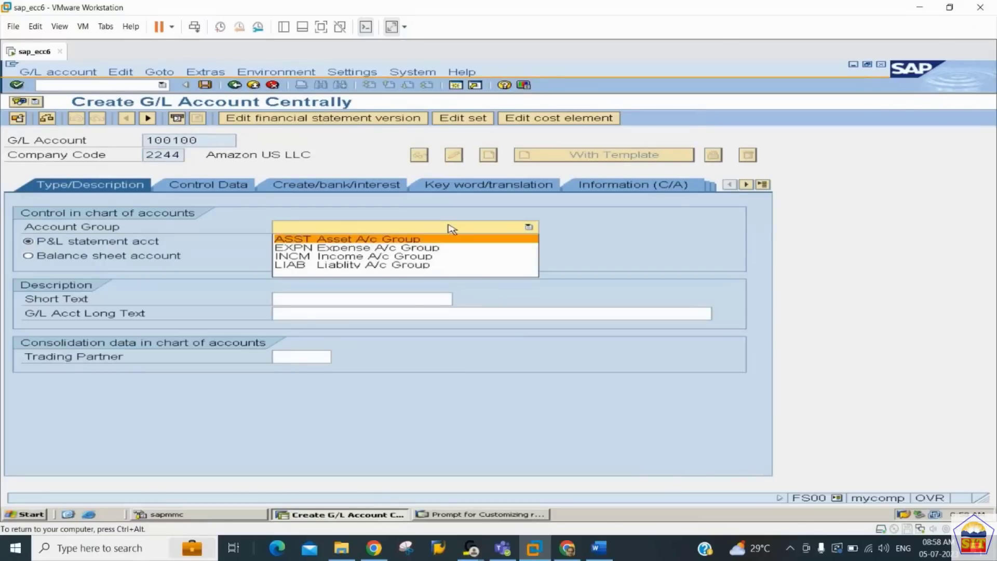
click(398, 265)
click(144, 254)
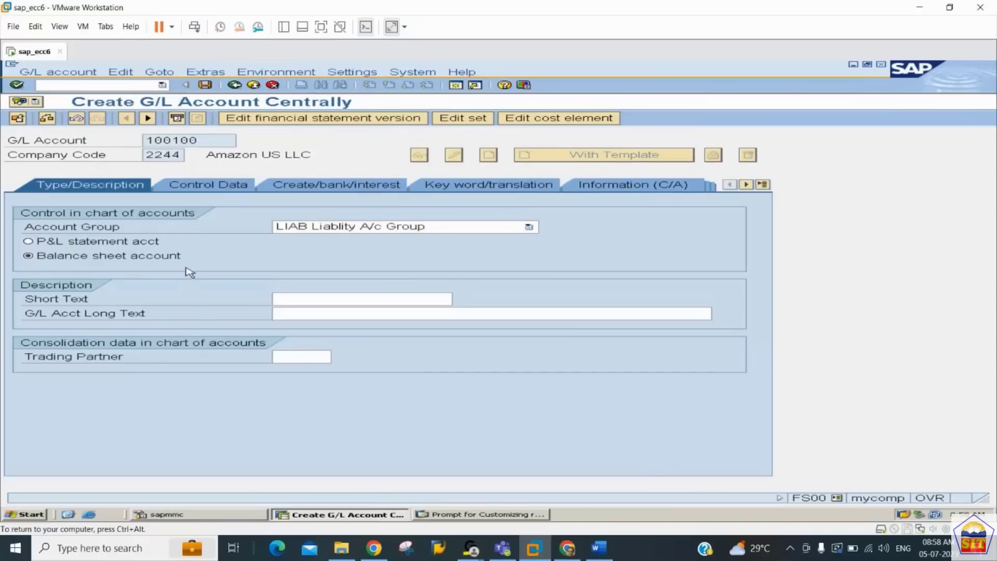
Describe the account with short text "Tax Payable" and long text "Tax Payable A/c"
click(295, 299)
text(T)
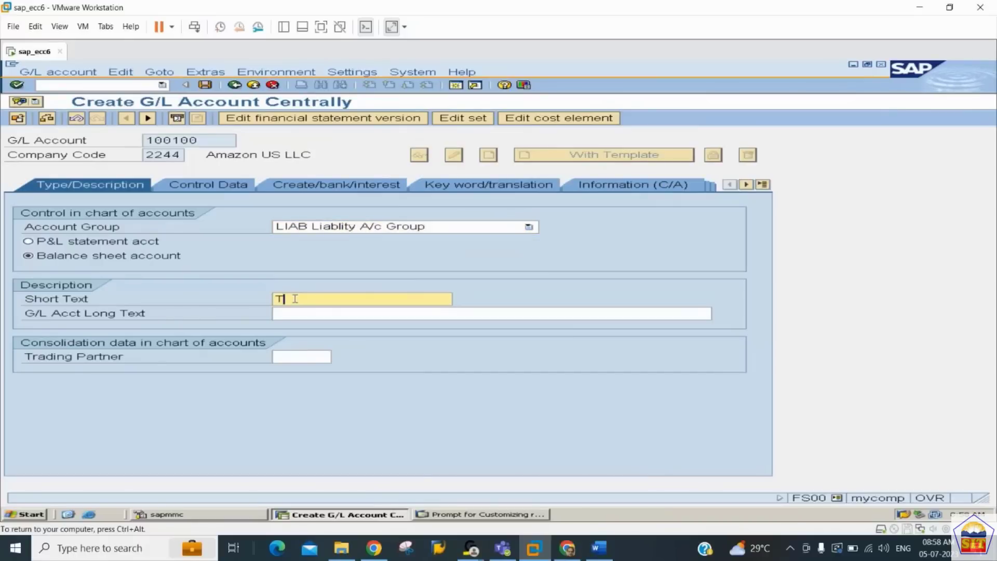
text(ax Payable)
key(ctrl+a)
key(ctrl+c)
key(Tab)
key(ctrl+v)
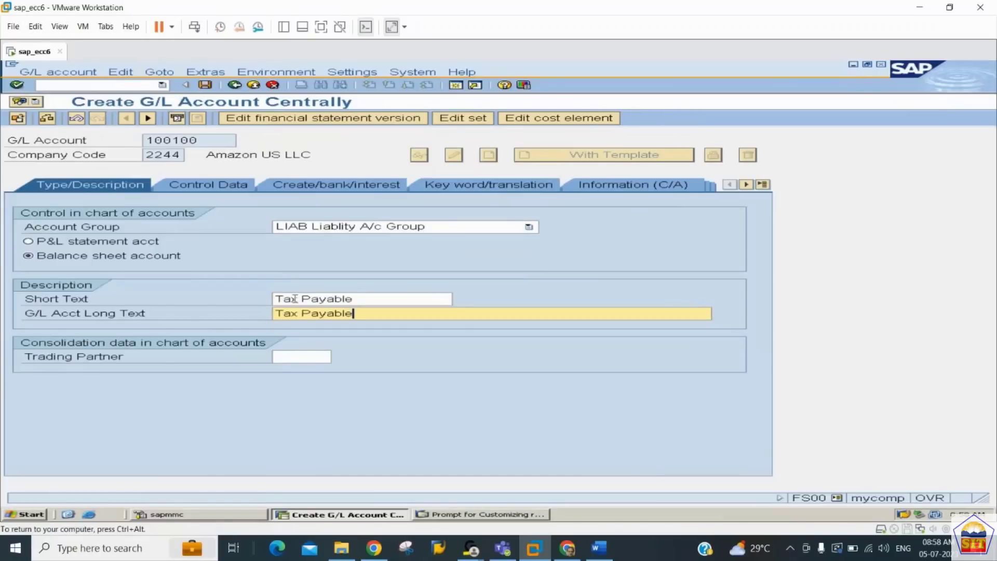
text(A/c)
In the account's control data, enable only balances in local currency and line item display, and set sort key 001
click(221, 187)
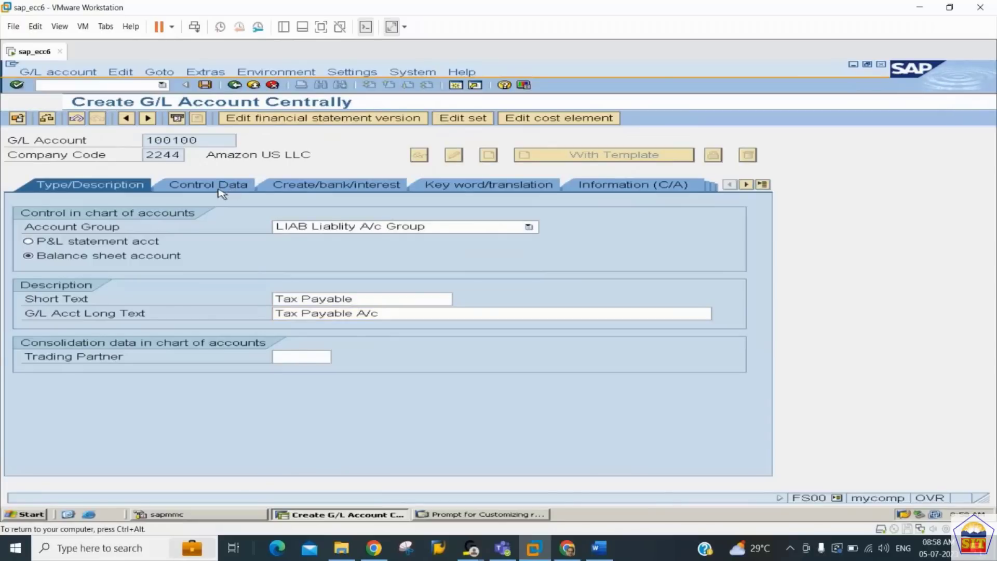
click(80, 242)
click(56, 429)
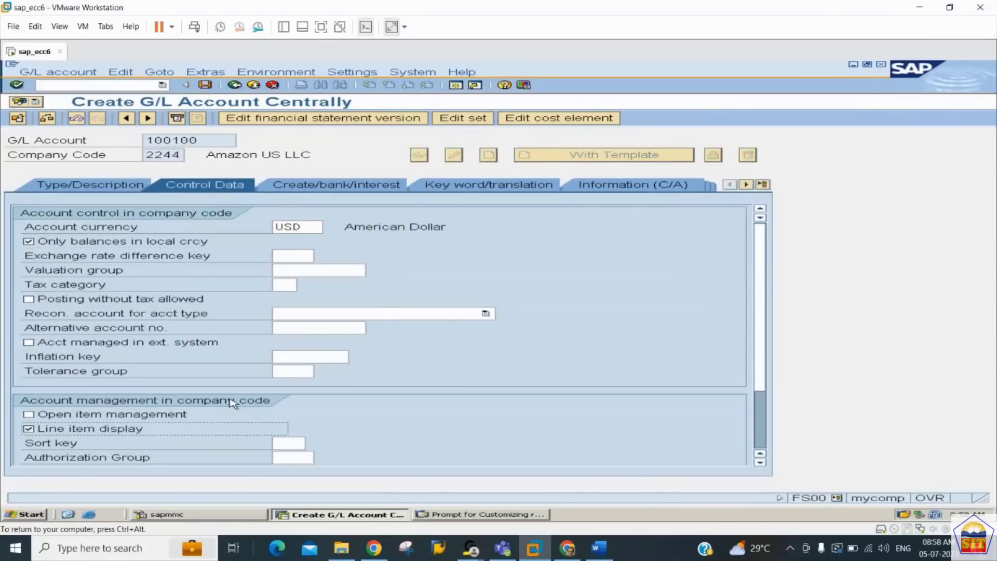
click(287, 445)
text(001)
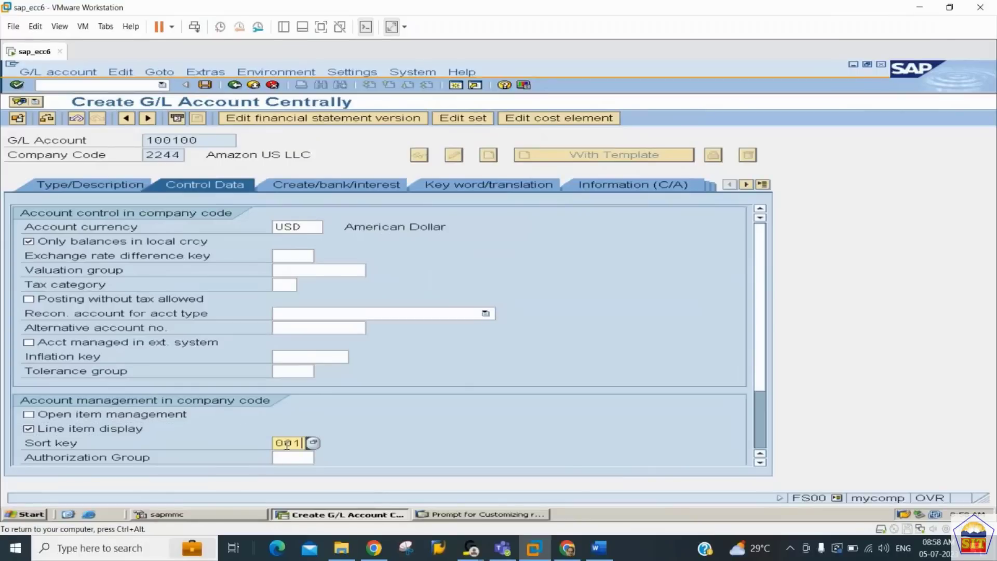
key(Return)
Set the account's field status group to G001 and save the account
click(369, 183)
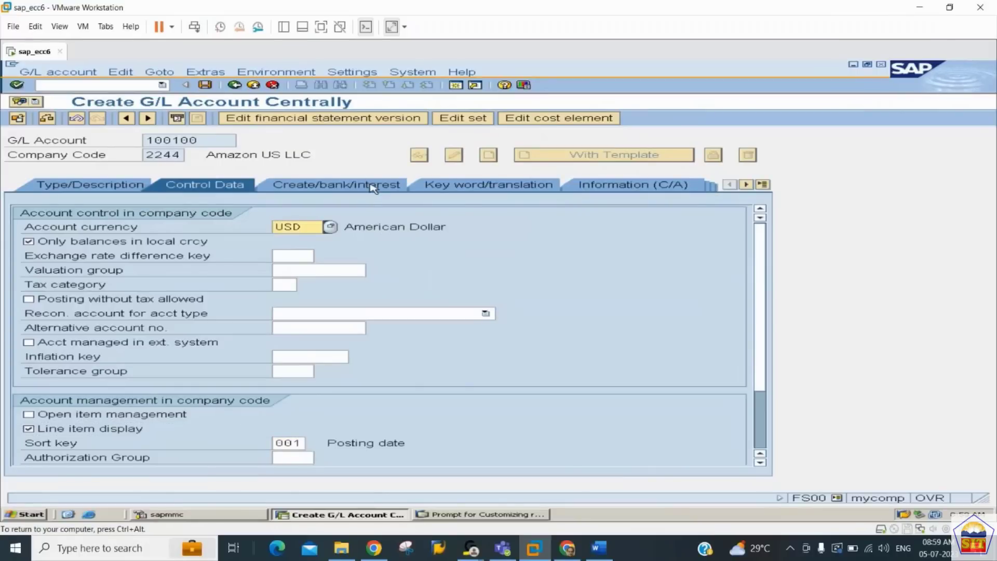
text(G001)
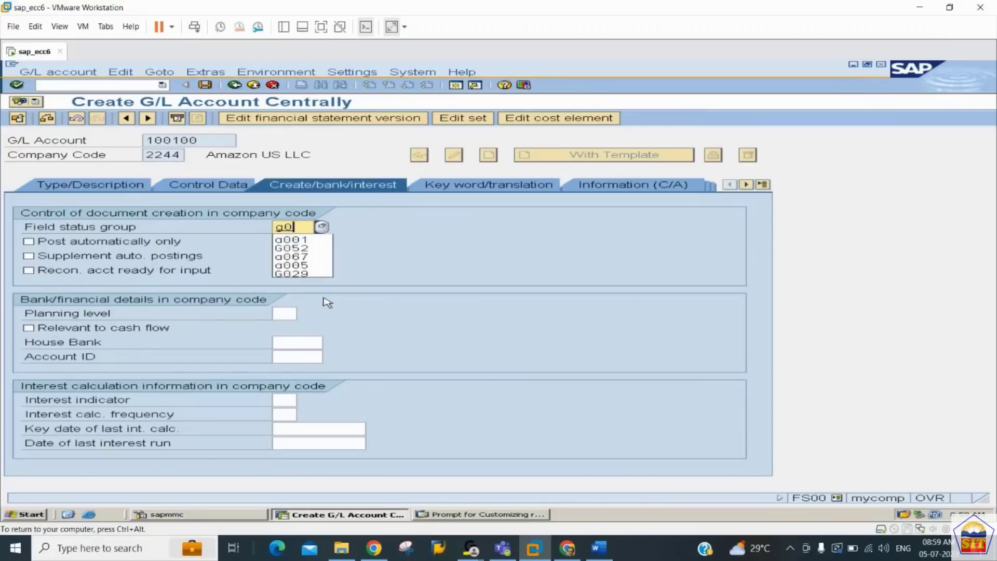
key(Return)
key(ctrl+s)
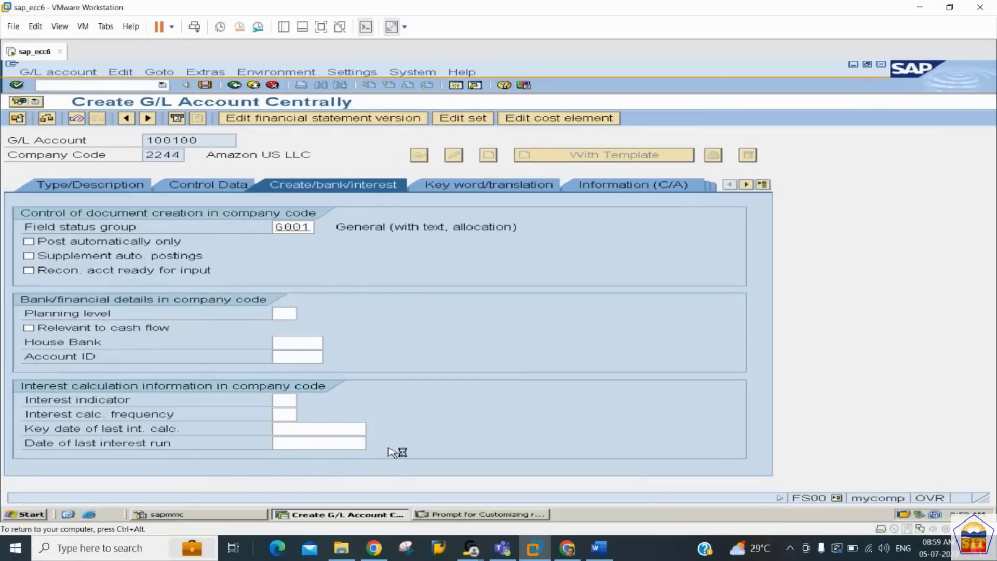
Switch to the Word notes and check the automatic posting assignment in Step 5
click(592, 546)
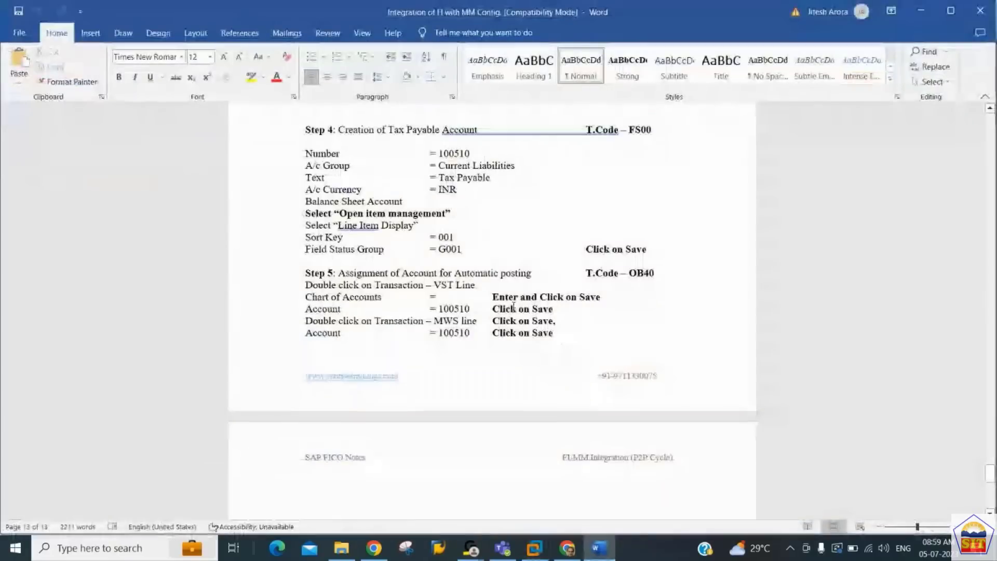
key(Down)
key(Down)
key(Down)
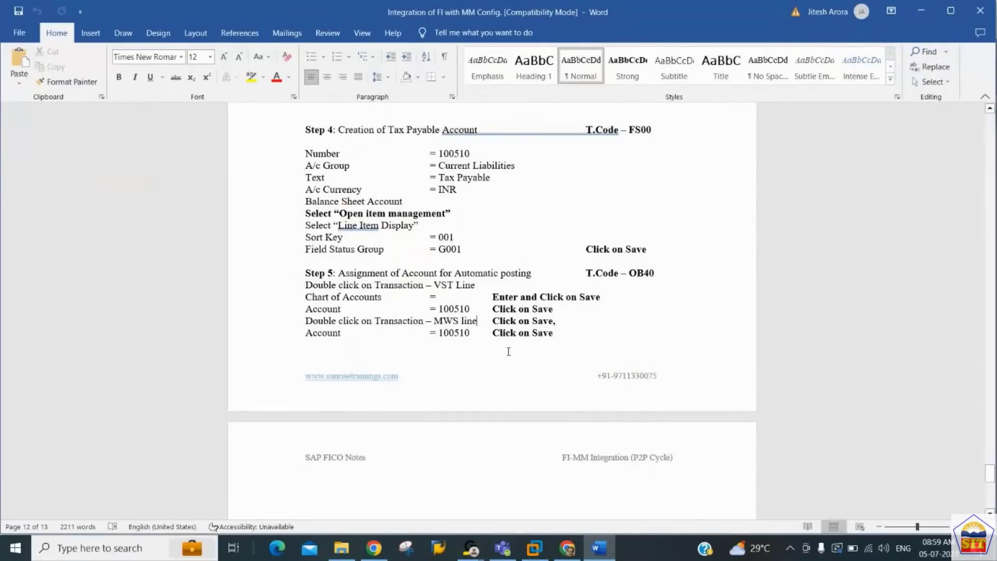
Return to SAP and open transaction OB40 for automatic tax postings
click(536, 547)
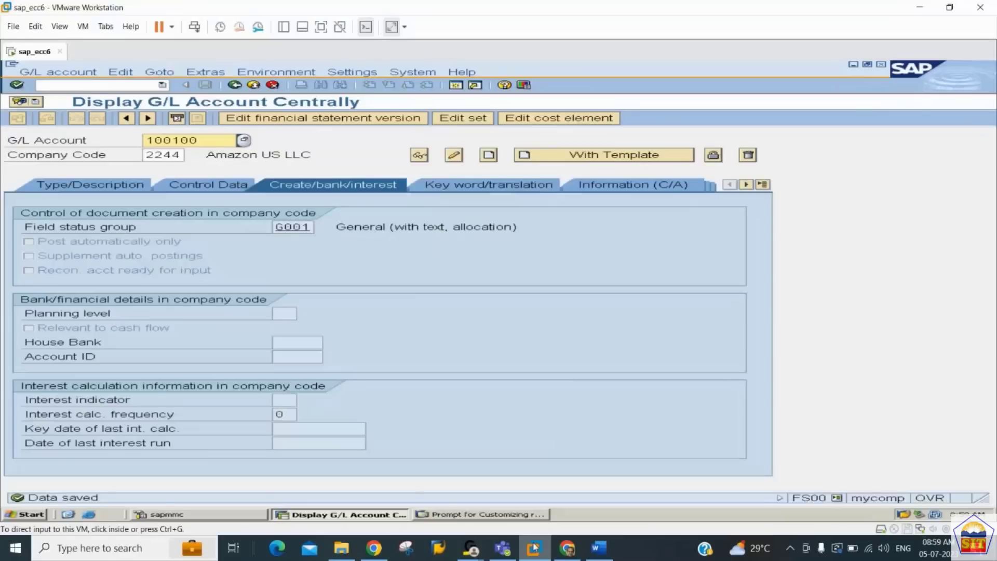
click(110, 84)
text(/nob40)
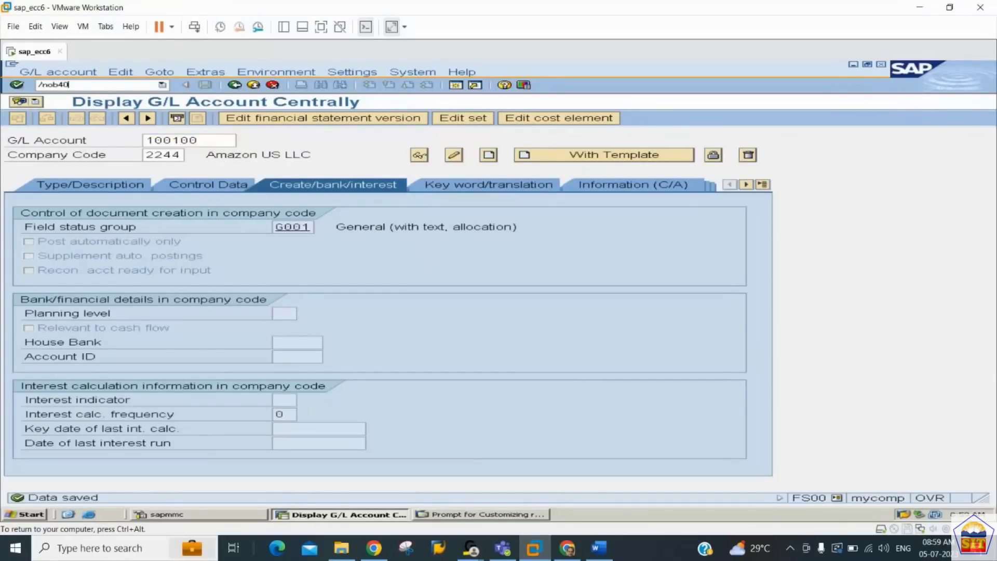
key(Return)
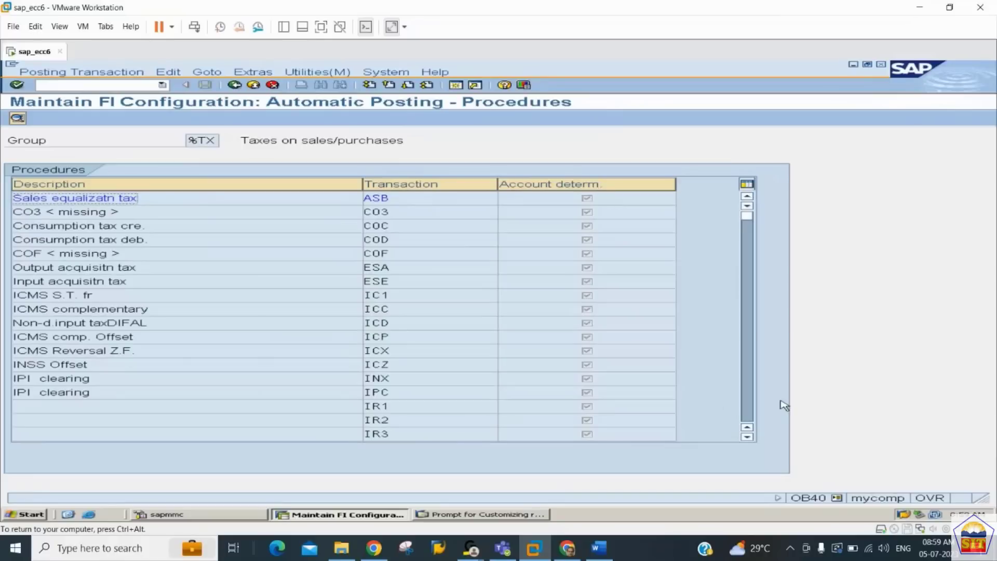
Open Input tax transaction VST for chart of accounts 2244, make account determination depend on tax code, and save the rule
scroll(752, 404, down, 15)
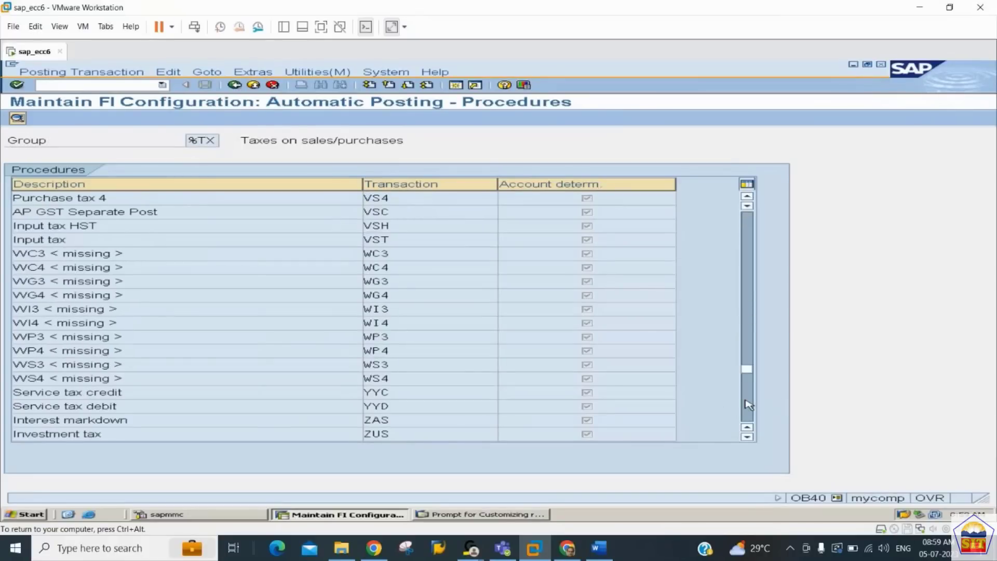
scroll(752, 314, up, 1)
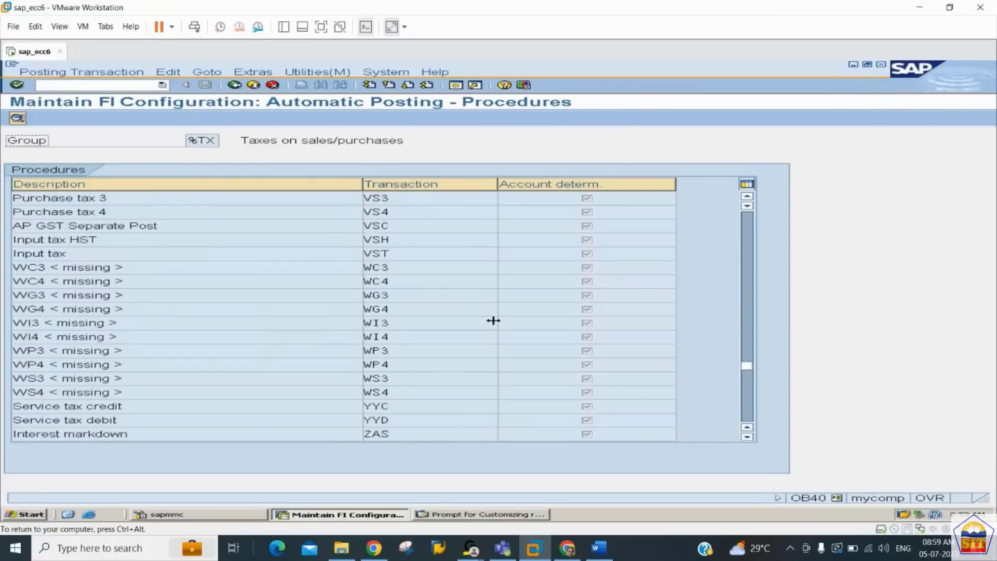
double_click(392, 254)
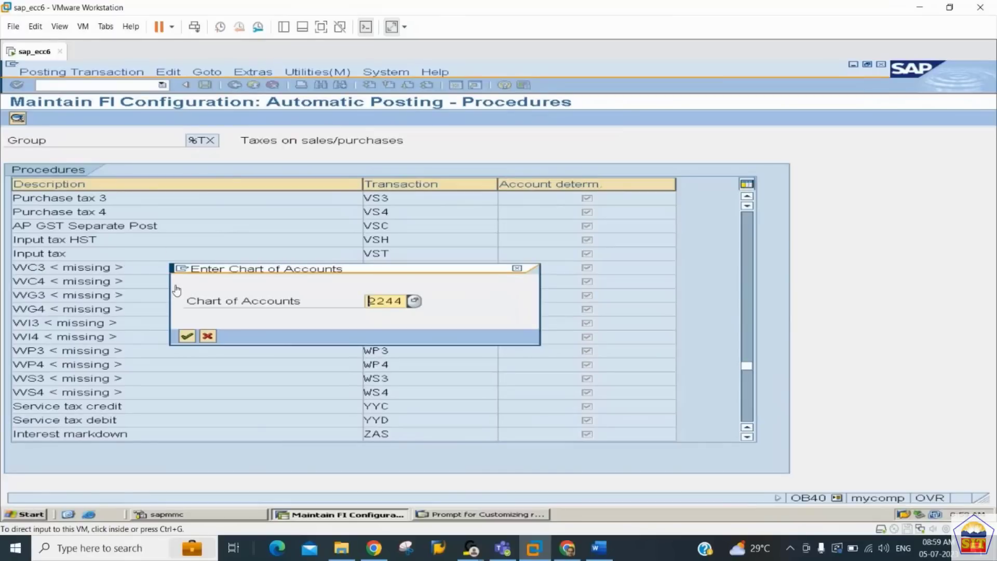
key(Return)
click(204, 213)
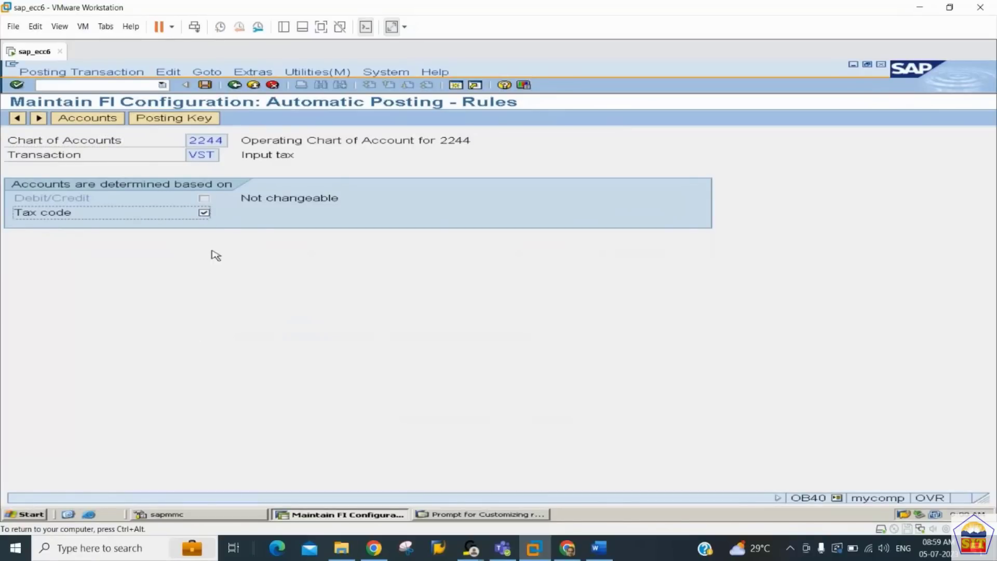
key(ctrl+s)
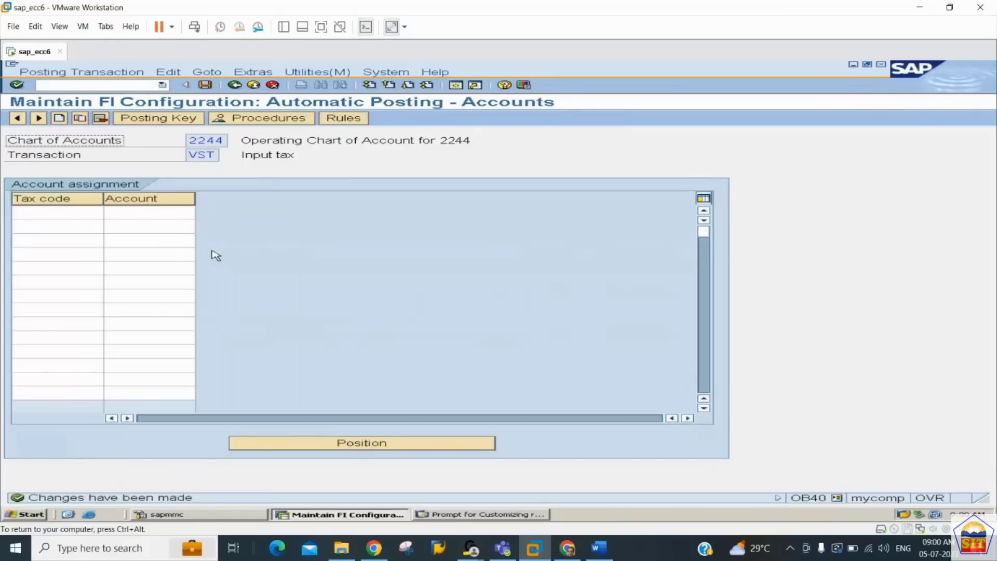
Assign account 100100 to tax code V0 for transaction VST and save it in customizing request ECCK900022
click(72, 210)
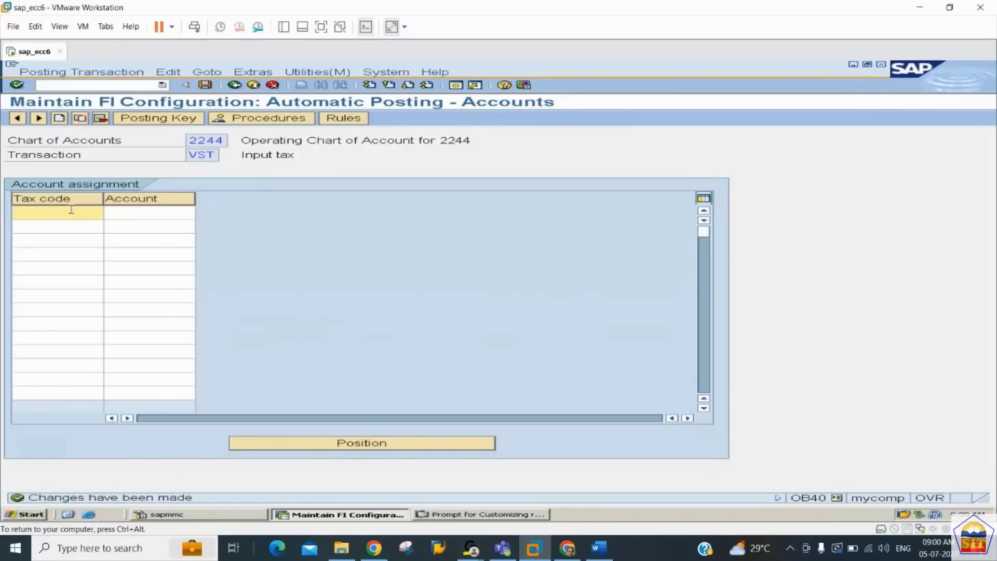
text(v0)
key(Tab)
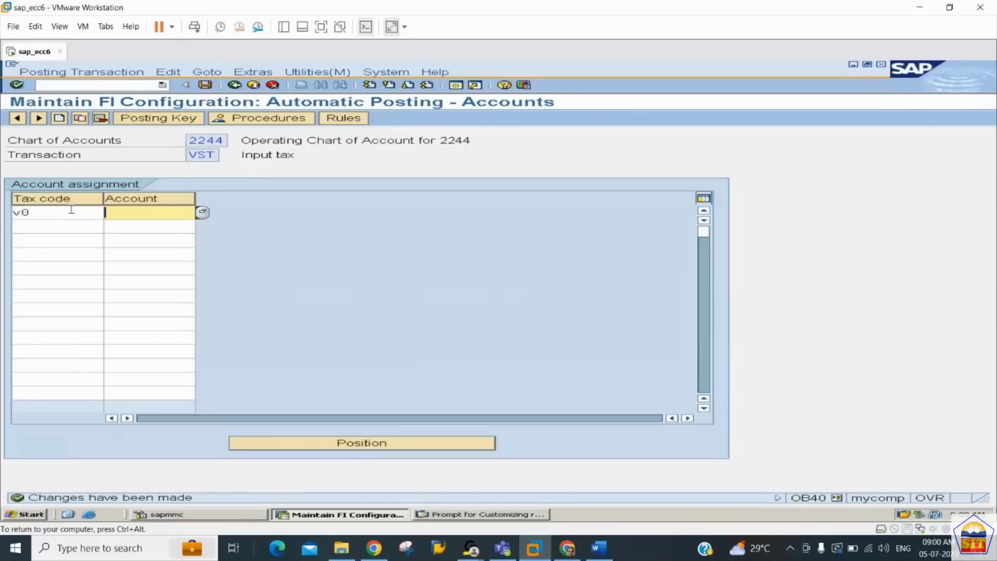
text(100100)
key(Return)
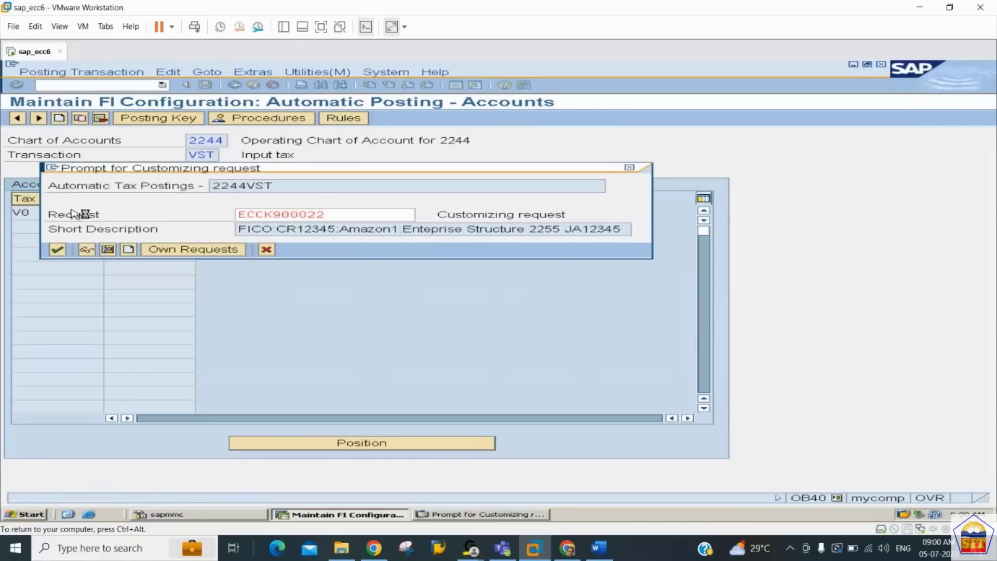
key(Return)
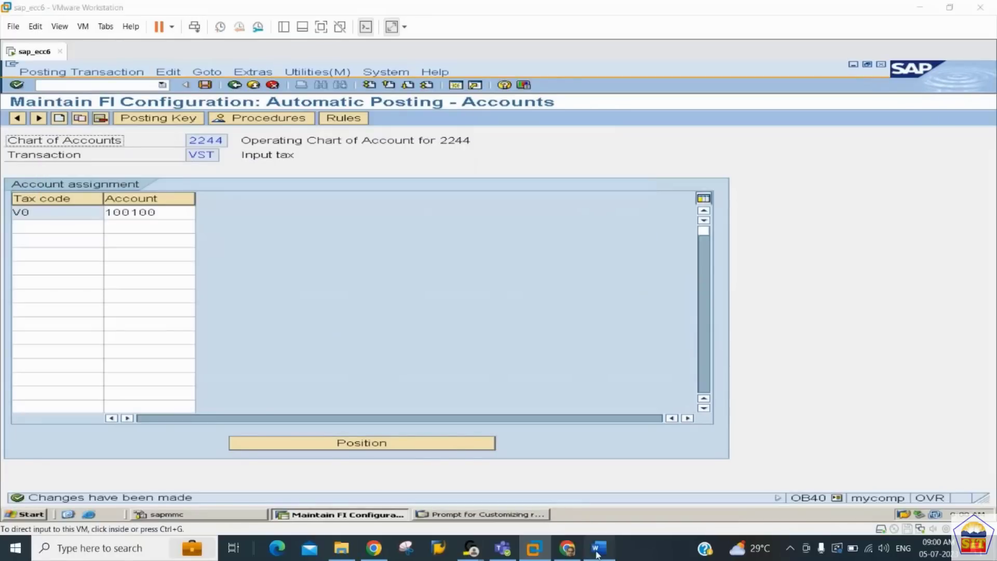
Switch to the Word notes and find Step 14 on default tax codes for invoice verification
click(597, 551)
scroll(454, 330, up, 15)
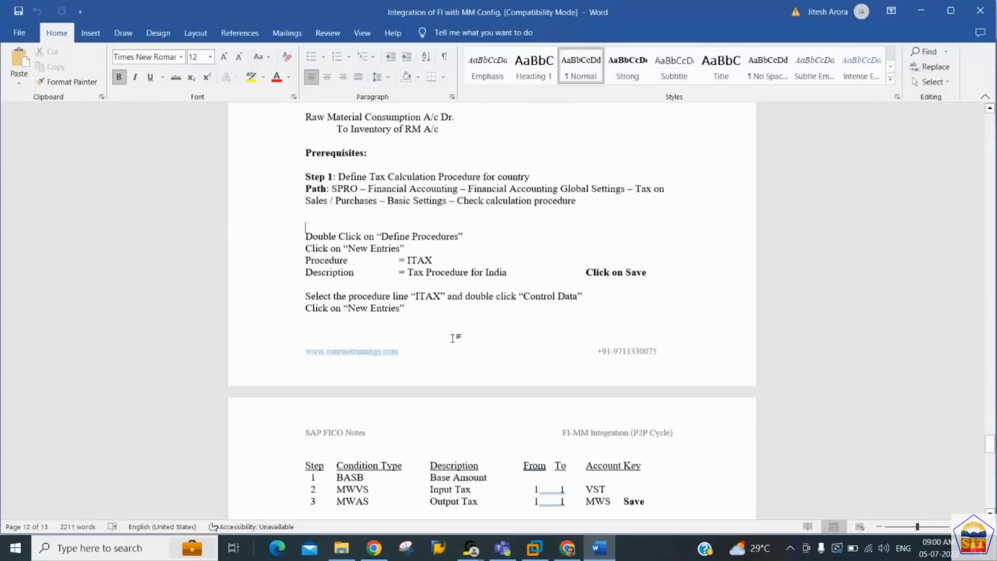
scroll(452, 339, up, 20)
click(453, 338)
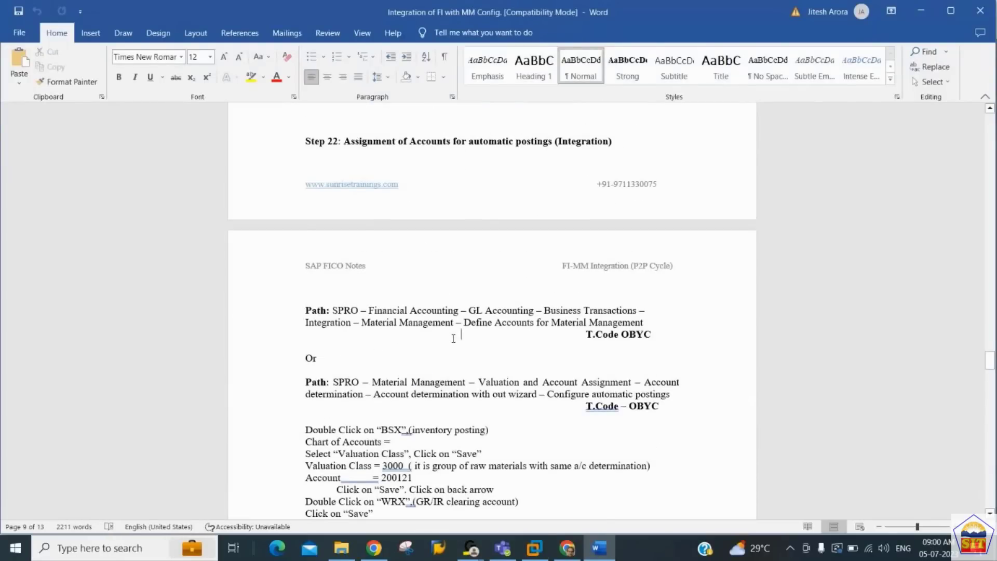
scroll(453, 338, up, 20)
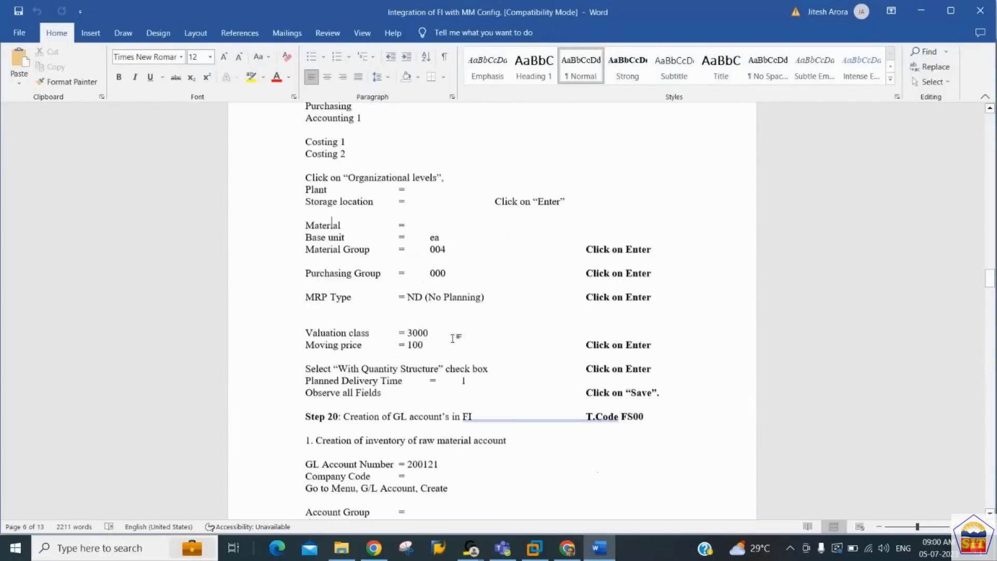
scroll(454, 338, up, 20)
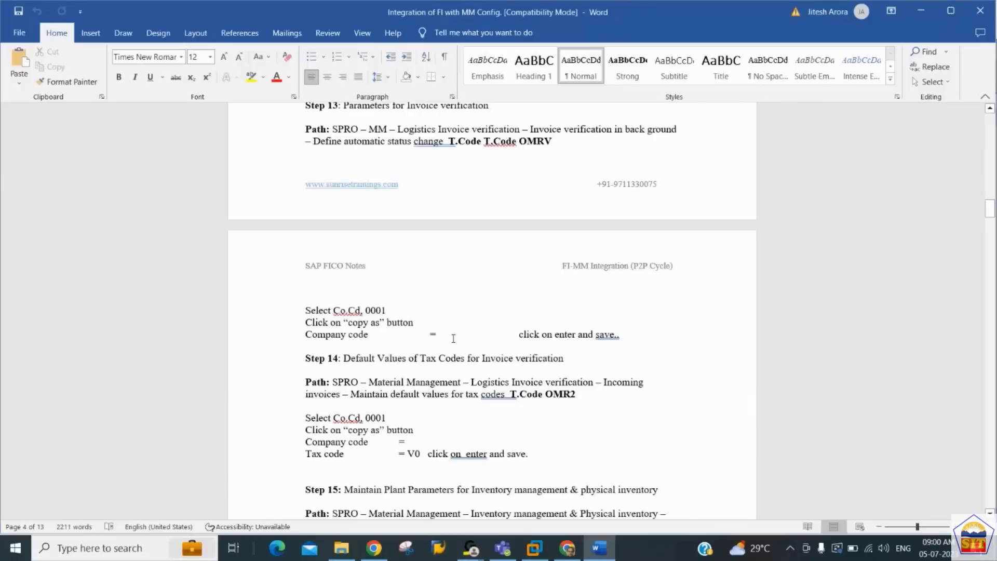
Return to SAP and open transaction OMR2 for tax defaults in invoice verification
key(alt+Tab)
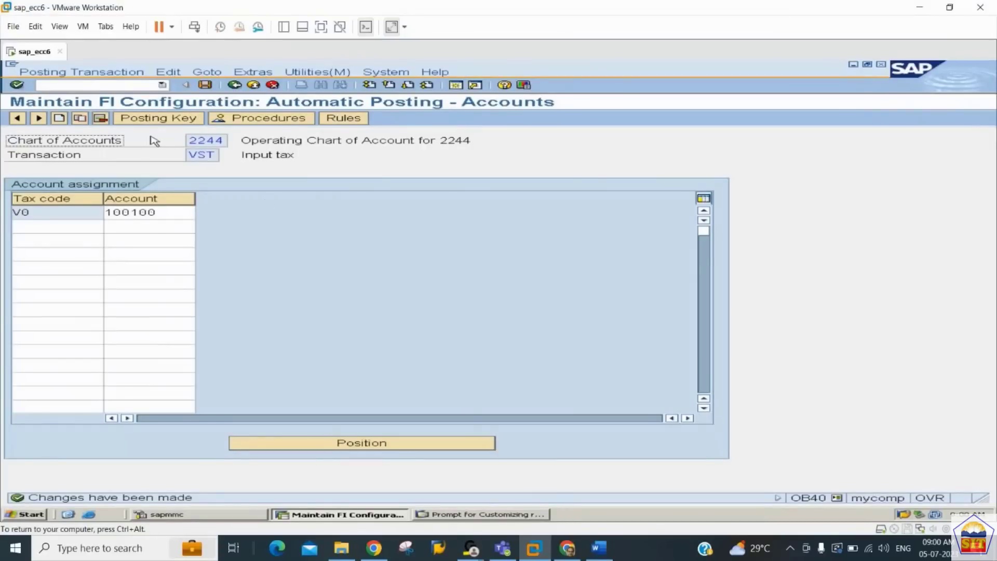
click(109, 83)
text(/nomr2)
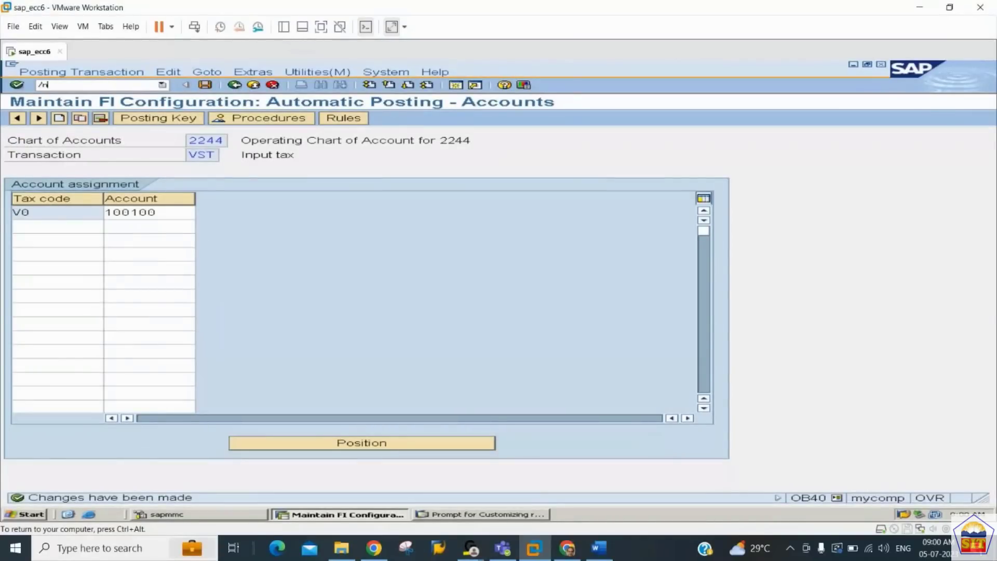
key(Return)
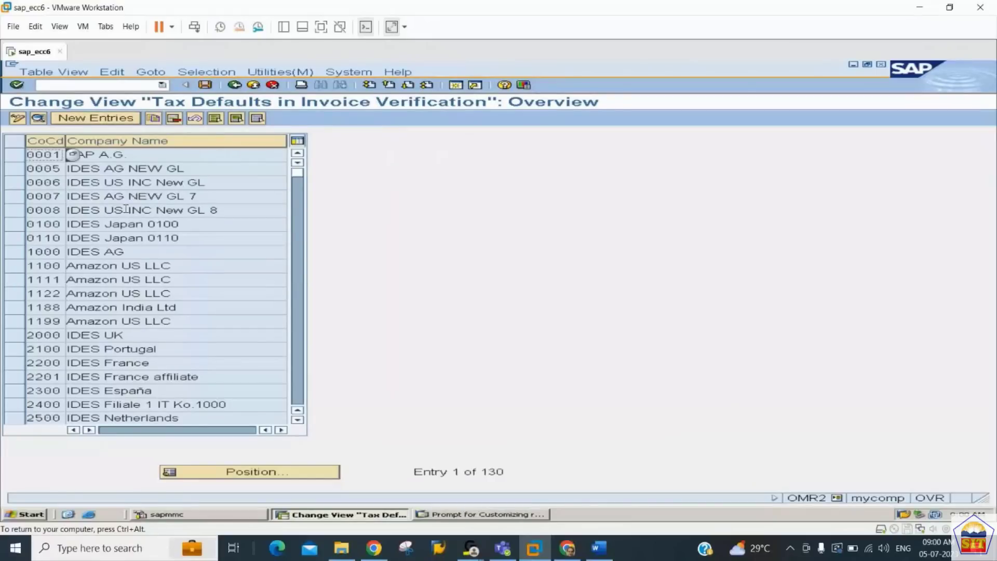
Copy the tax defaults of company code 0001 to company code 2244 with domestic tax code V0, and save the entry
click(14, 155)
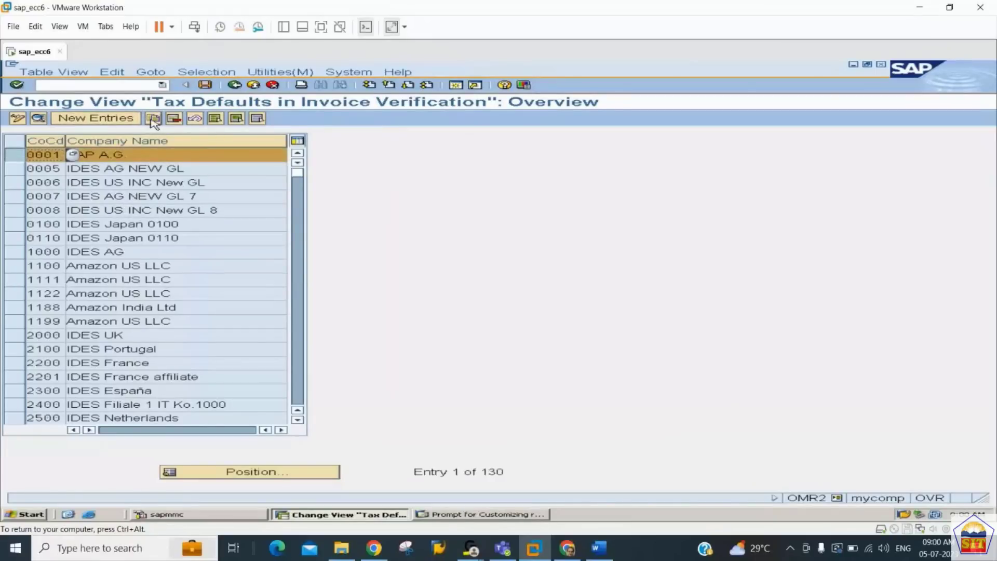
click(154, 120)
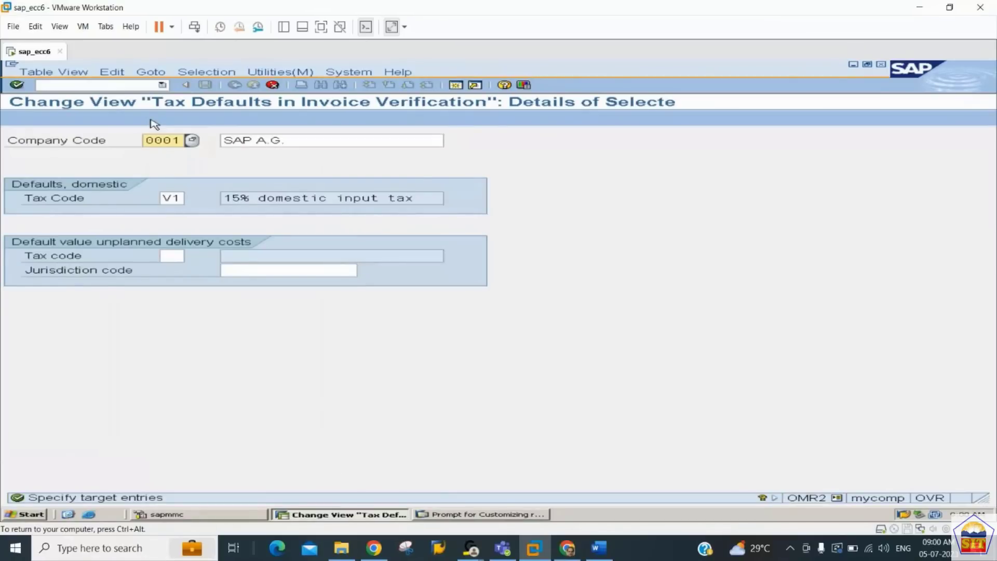
text(2244)
key(Tab)
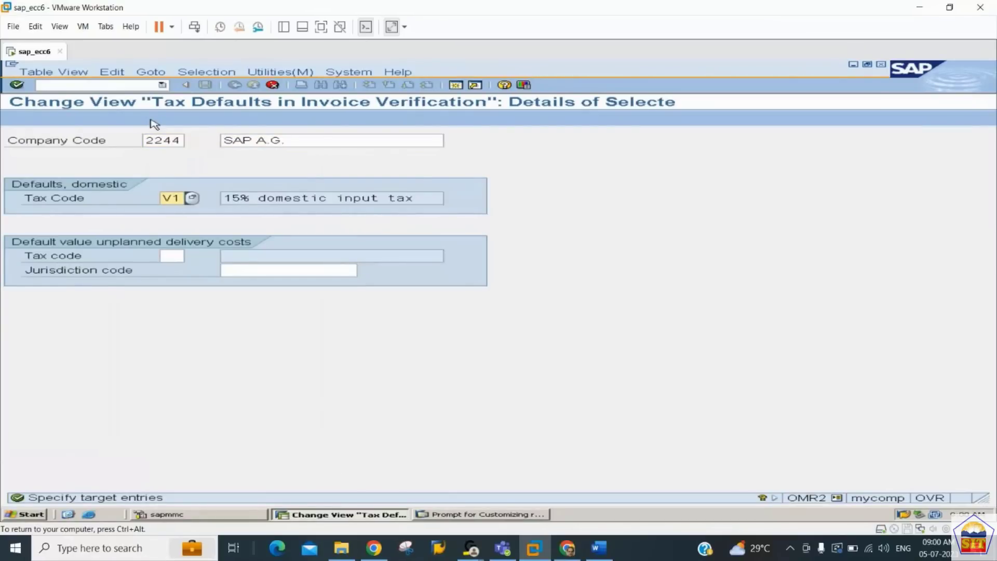
text(V0)
key(Return)
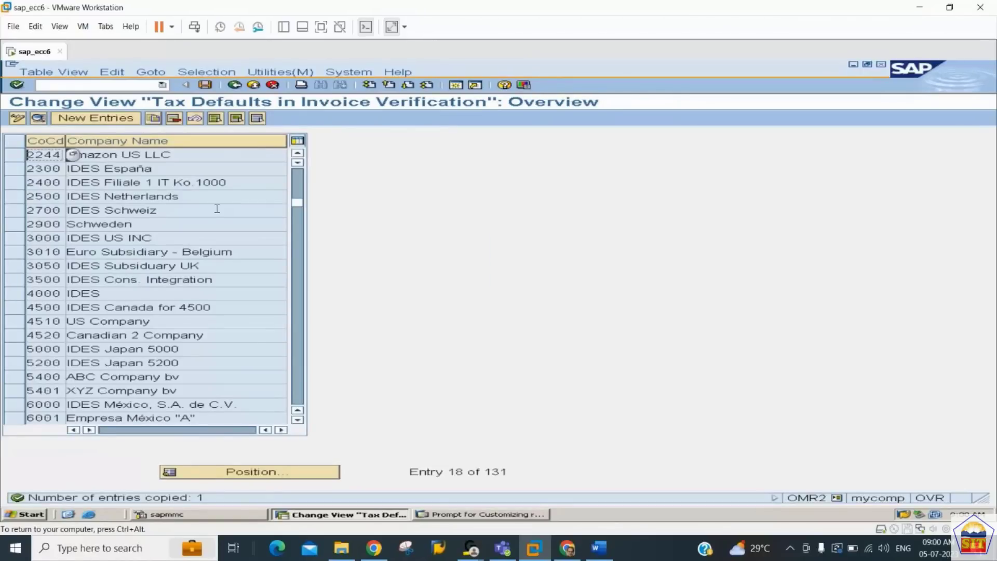
key(ctrl+s)
key(Return)
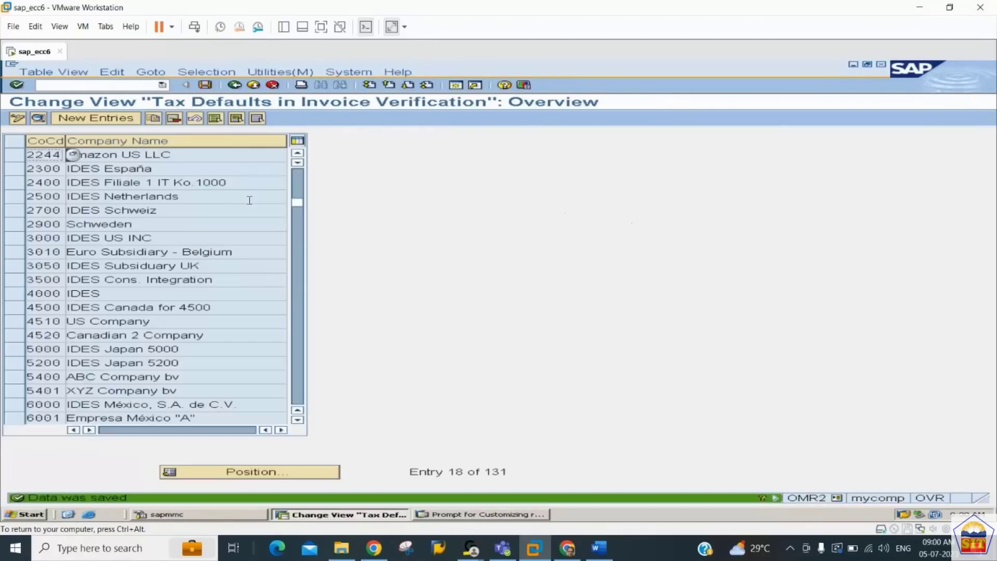
Switch to the Word notes and read Step 15 on plant parameters for inventory management and physical inventory
key(alt+Tab)
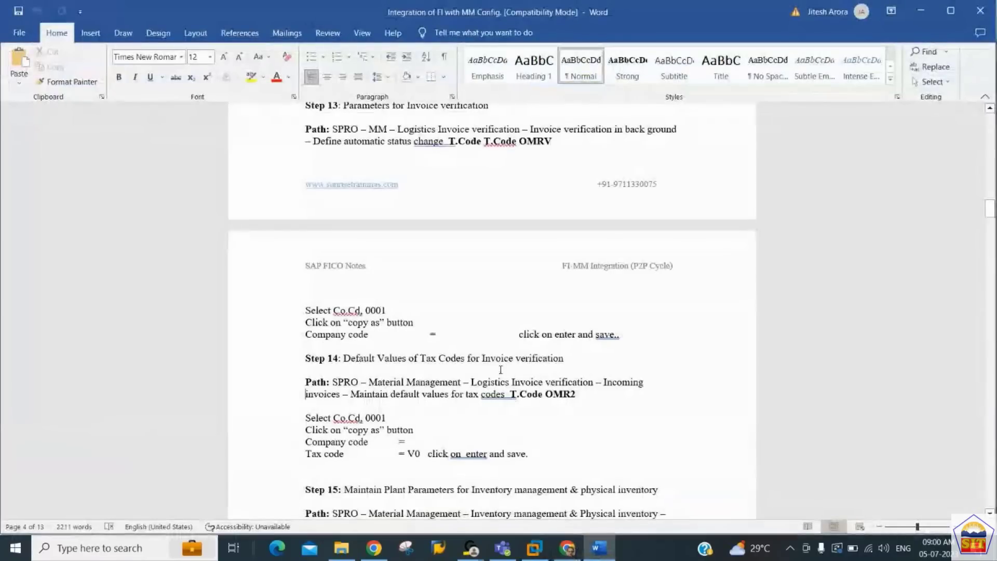
scroll(501, 370, down, 5)
scroll(501, 370, down, 2)
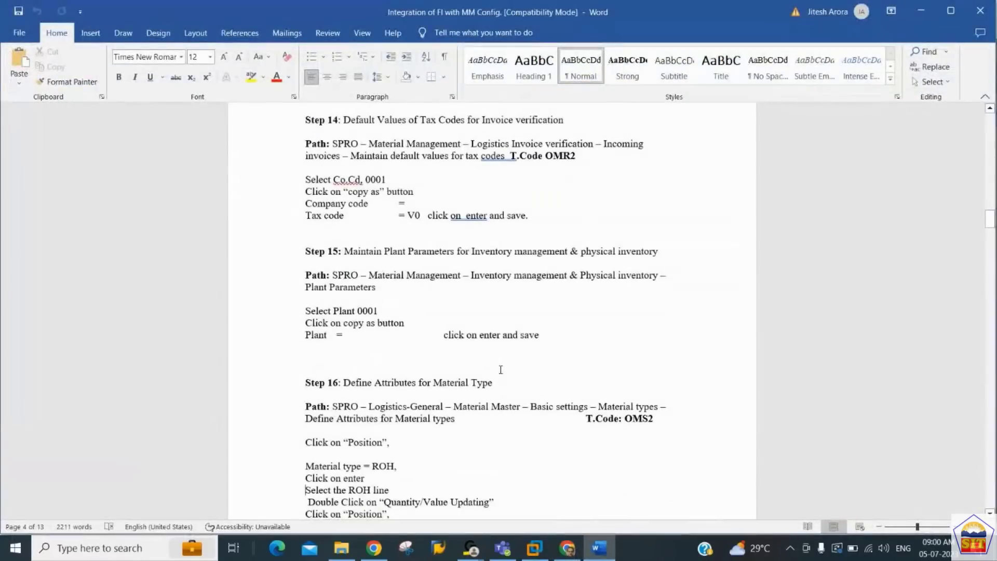
key(Up)
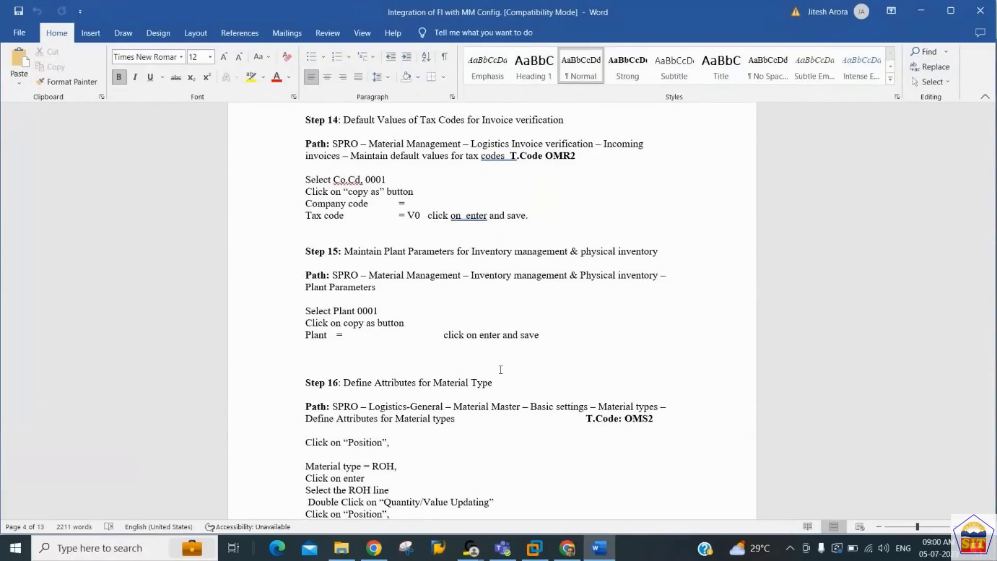
key(Down)
key(Down)
Return to SAP and open the SAP Customizing Implementation Guide through transaction SPRO
click(534, 548)
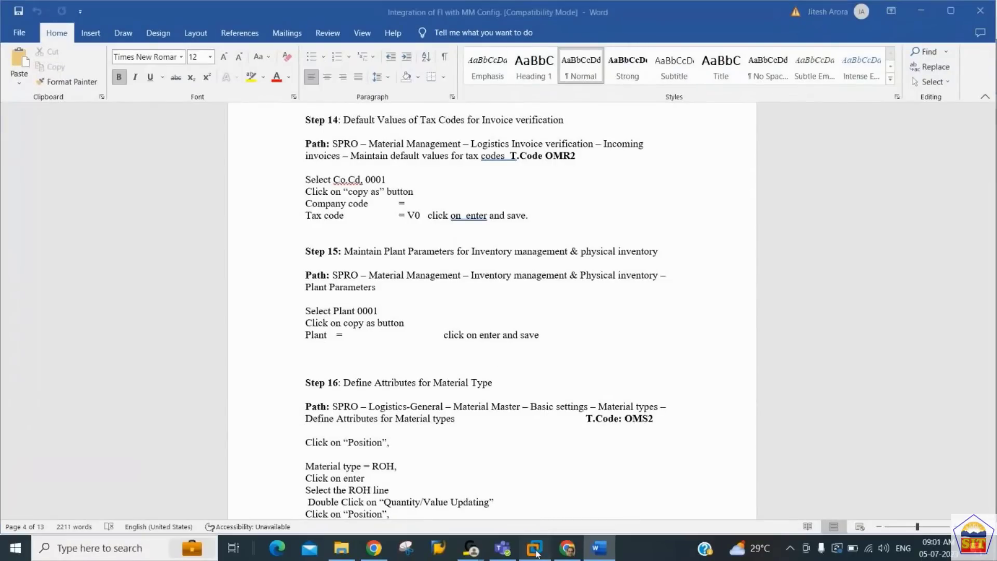
click(121, 84)
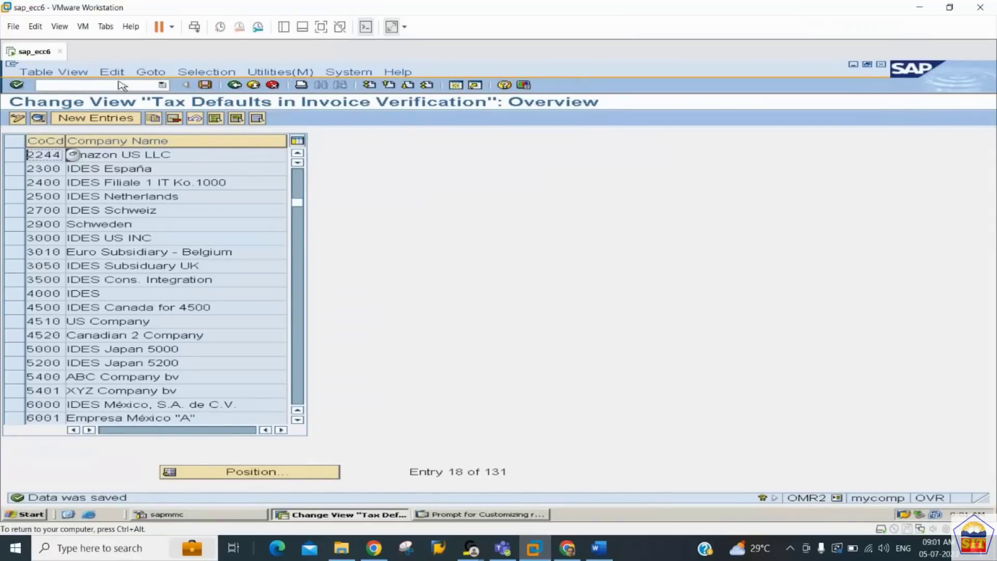
text(/nspro)
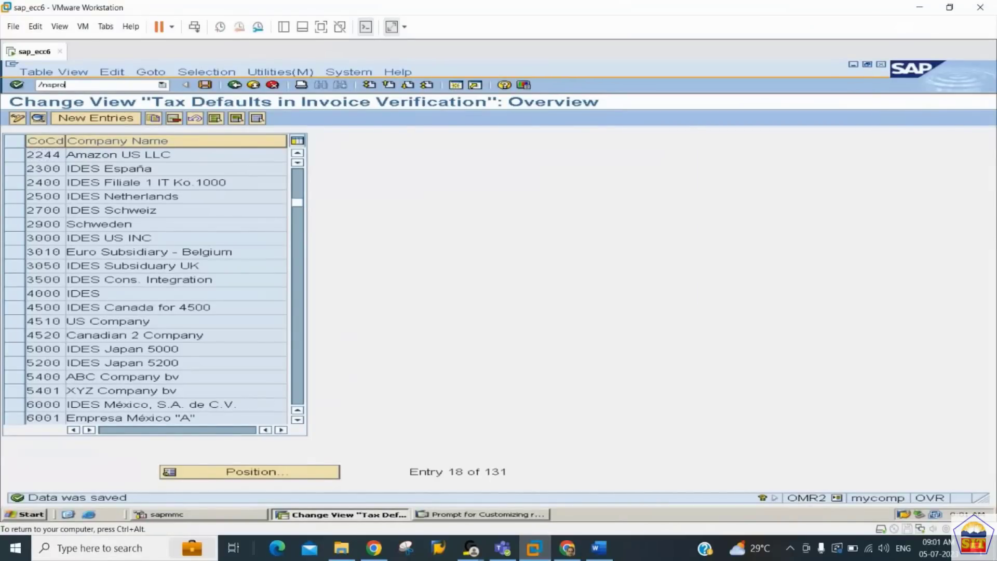
key(Return)
click(122, 208)
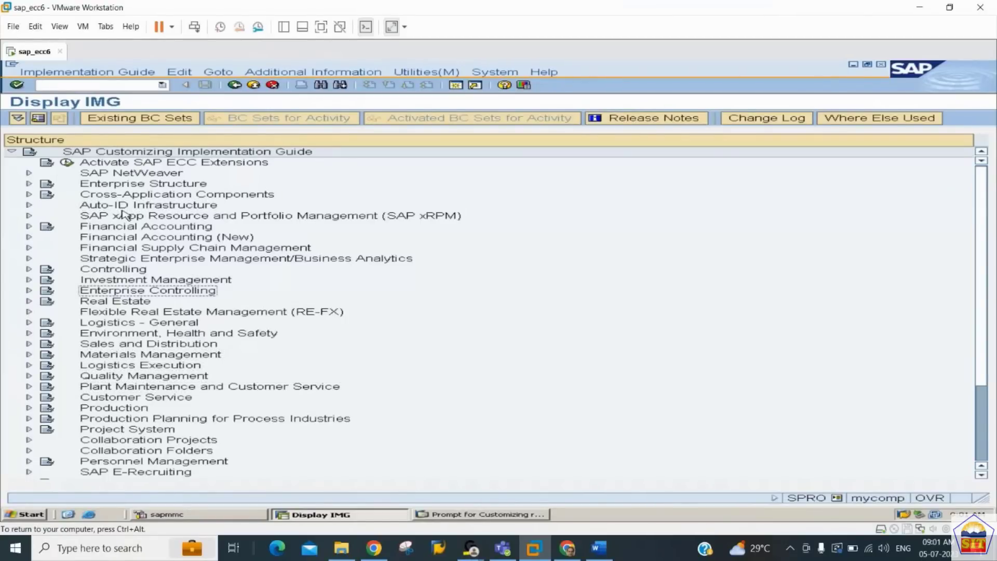
Check the Step 15 path in the Word notes and open Plant Parameters under Materials Management, Inventory Management and Physical Inventory
click(601, 555)
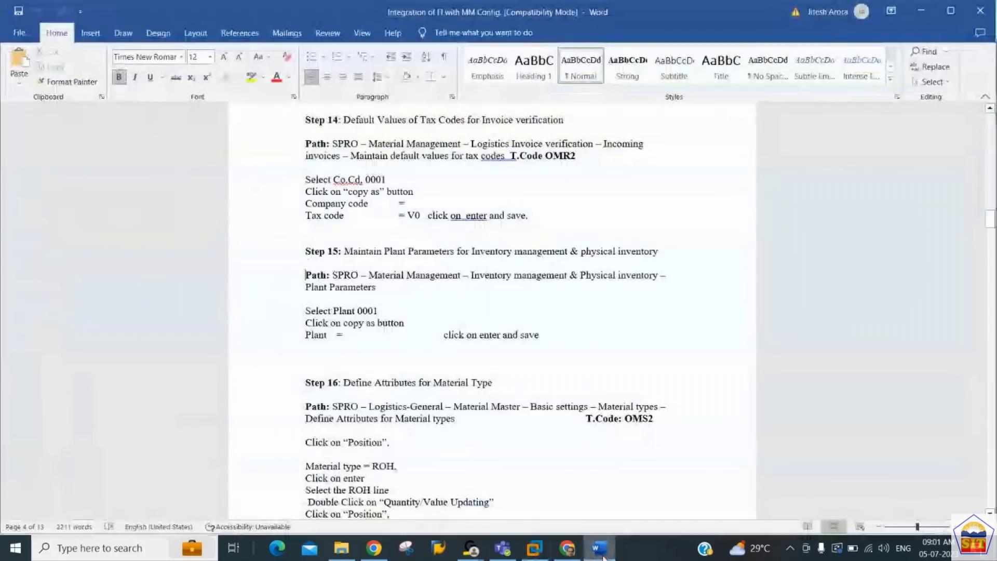
click(601, 554)
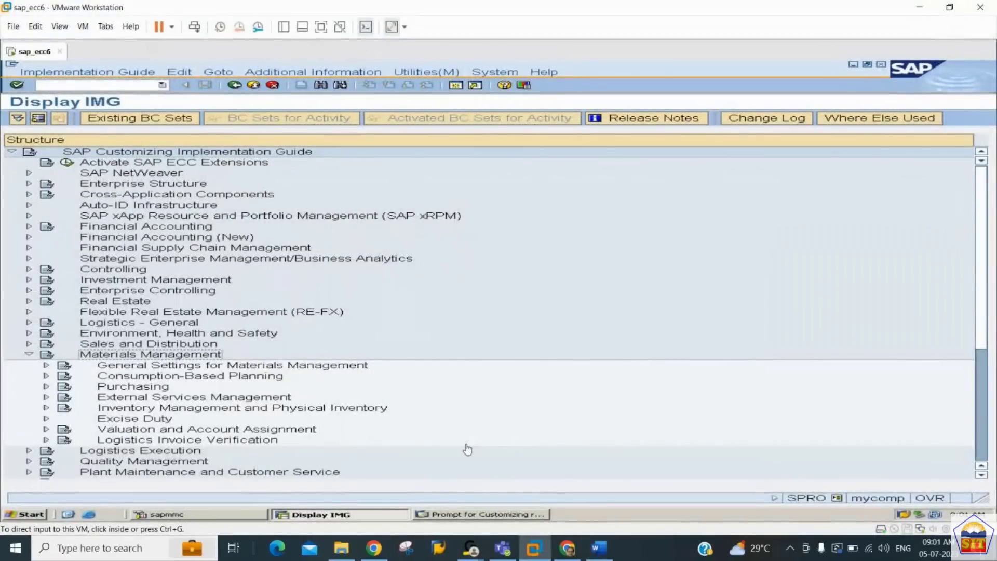
click(47, 409)
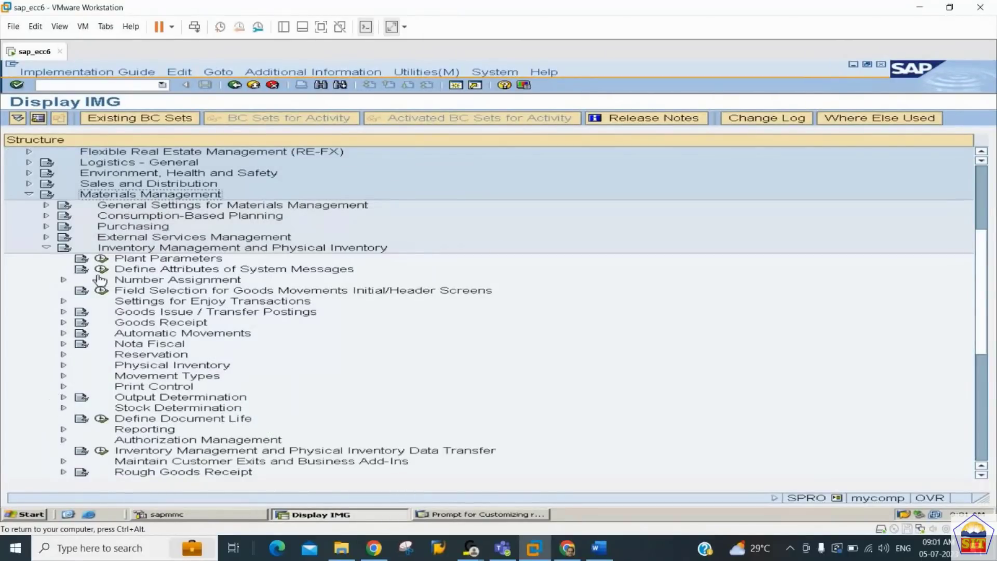
click(600, 550)
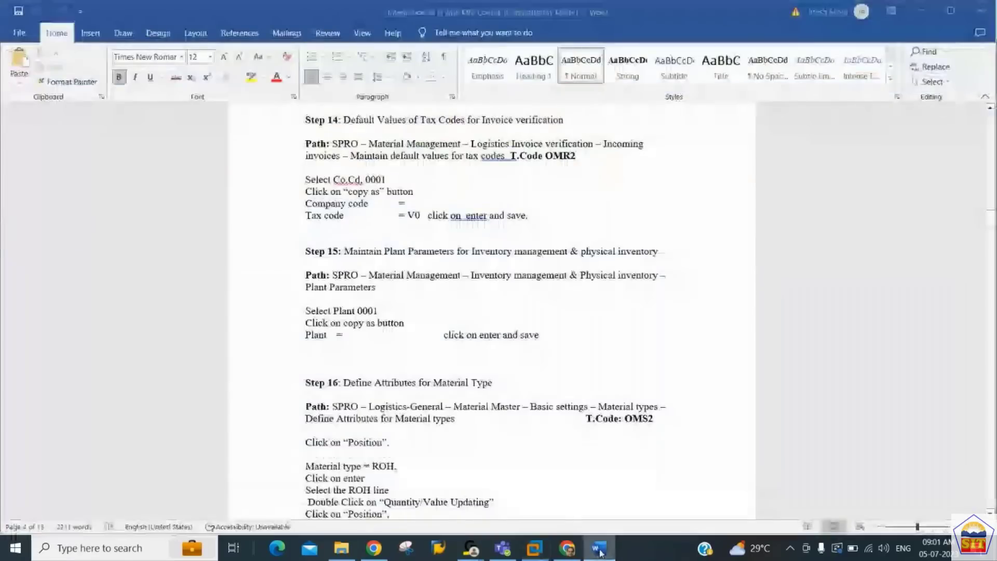
click(600, 551)
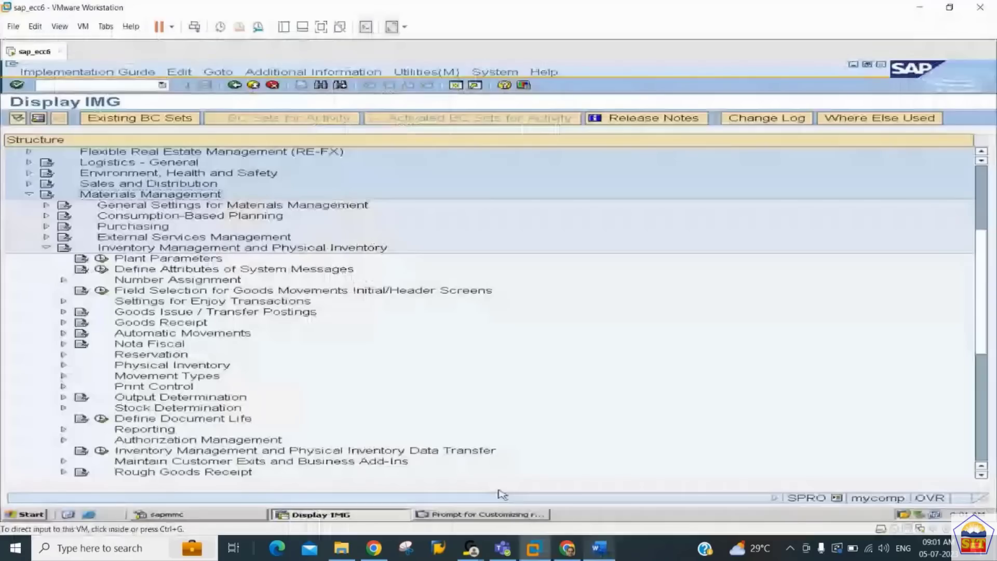
click(102, 259)
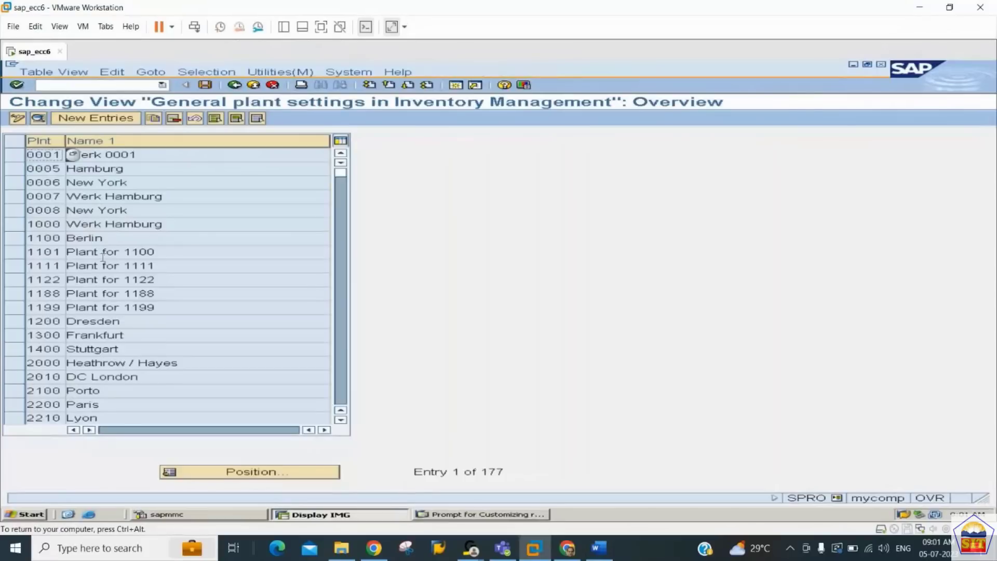
Copy the inventory management settings of plant 0001 to plant 2244 and save them in customizing request ECCK900022
click(17, 154)
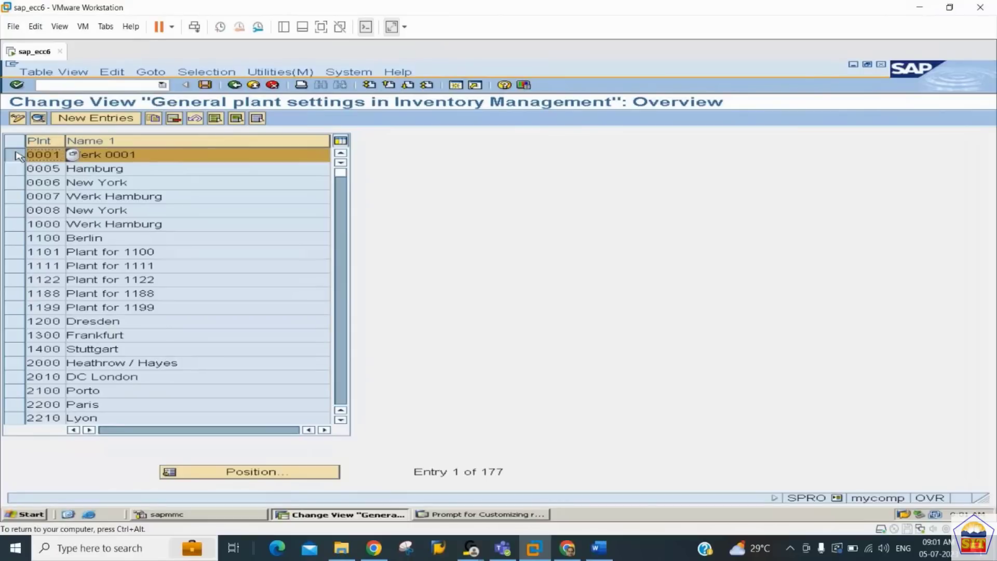
click(153, 120)
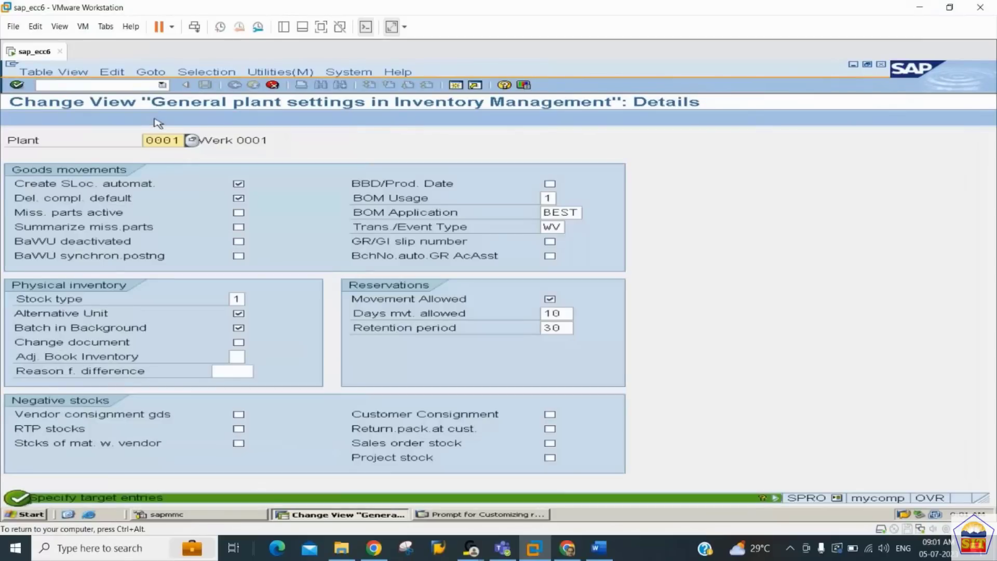
text(2244)
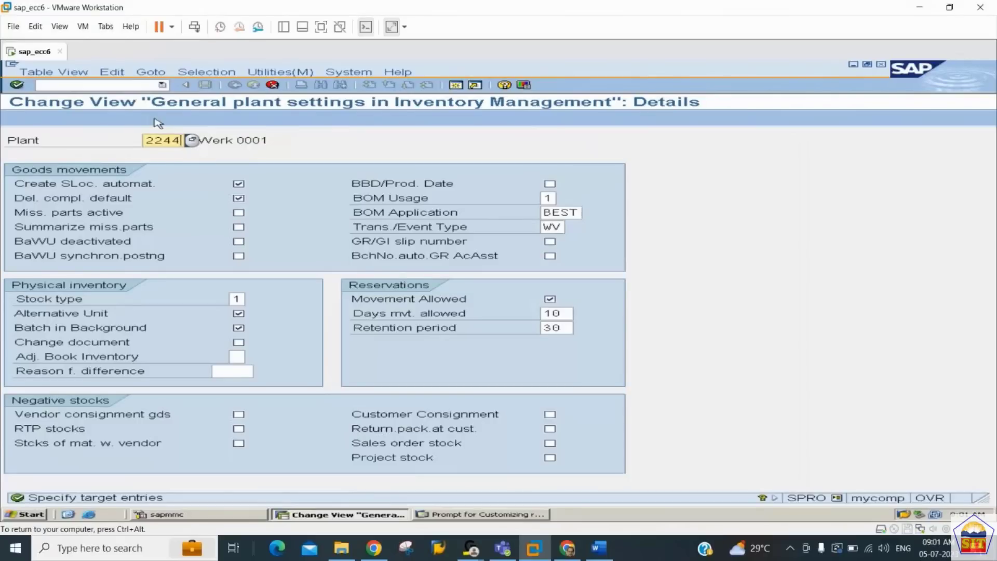
key(Return)
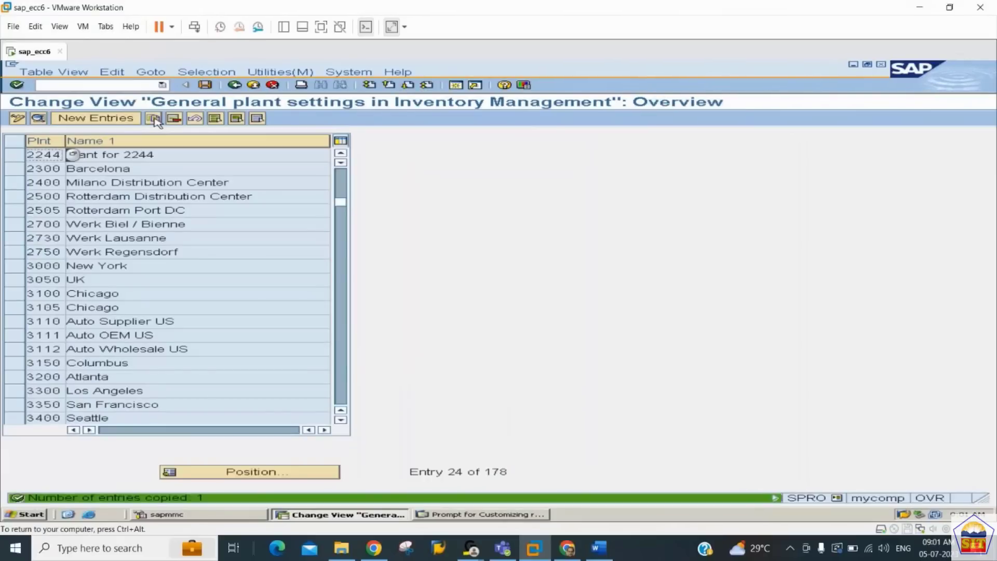
key(ctrl+s)
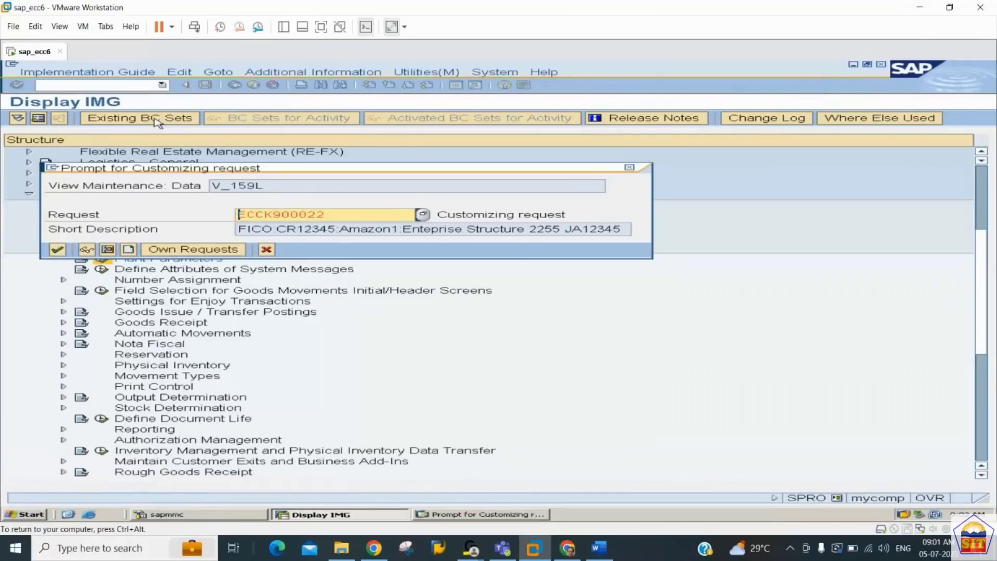
key(Return)
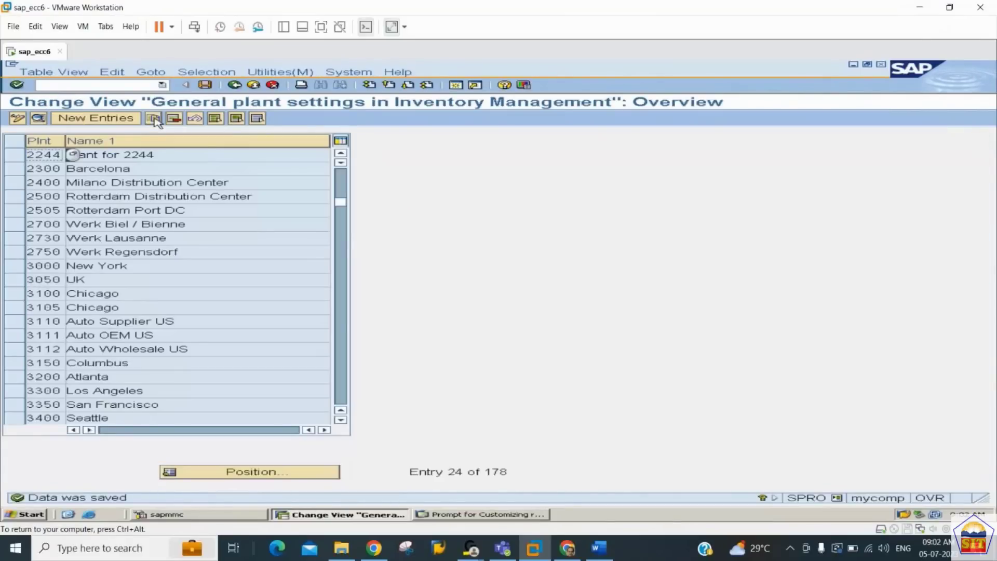
Switch to the Word notes and check Step 16 on defining attributes for material types
key(alt+Tab)
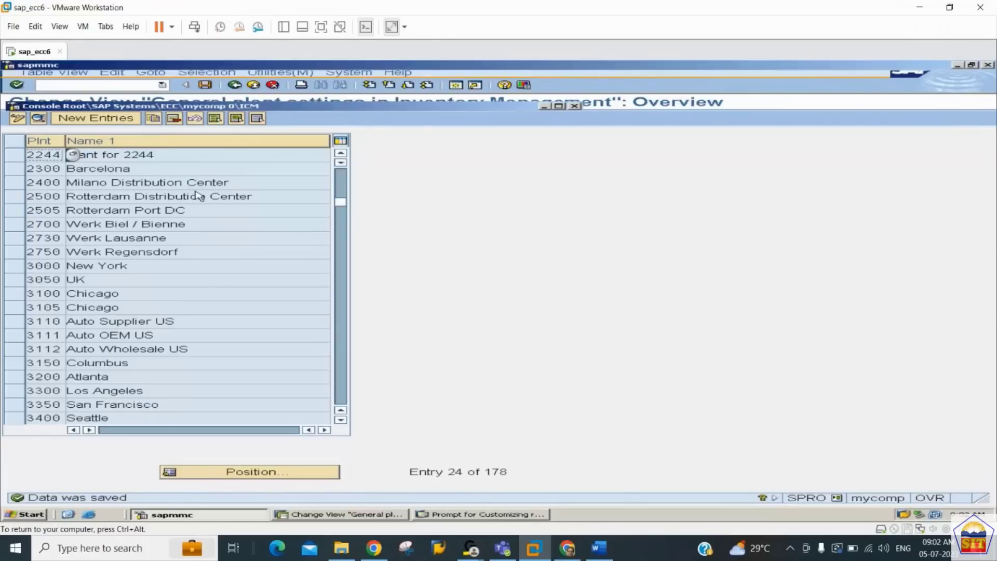
key(alt+Tab)
key(alt+Tab)
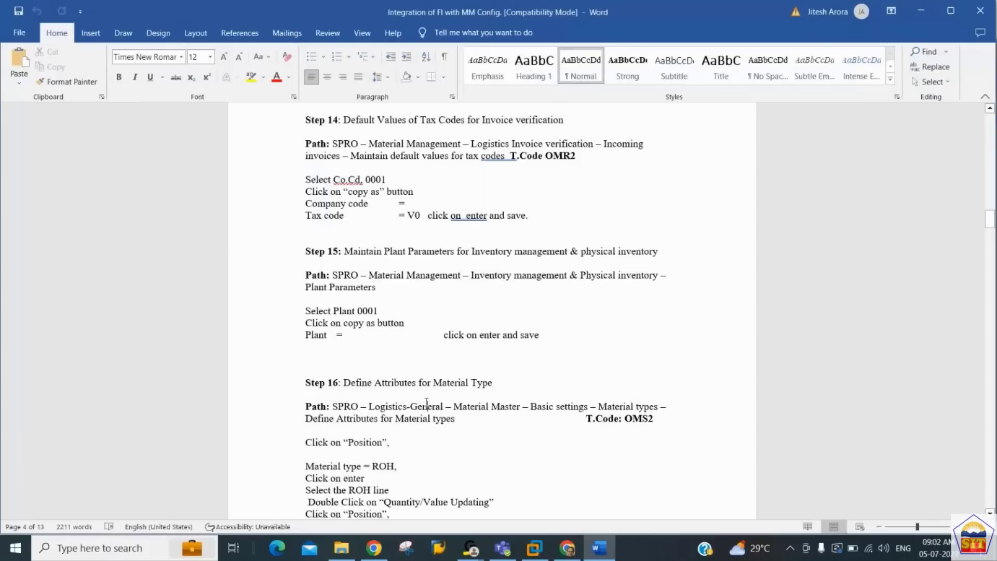